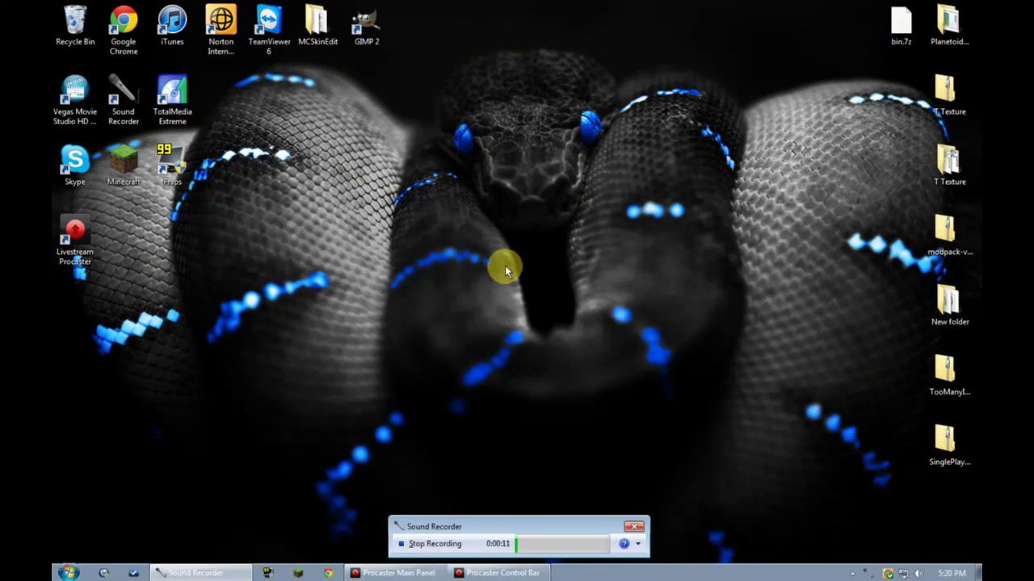
pyautogui.click(409, 224)
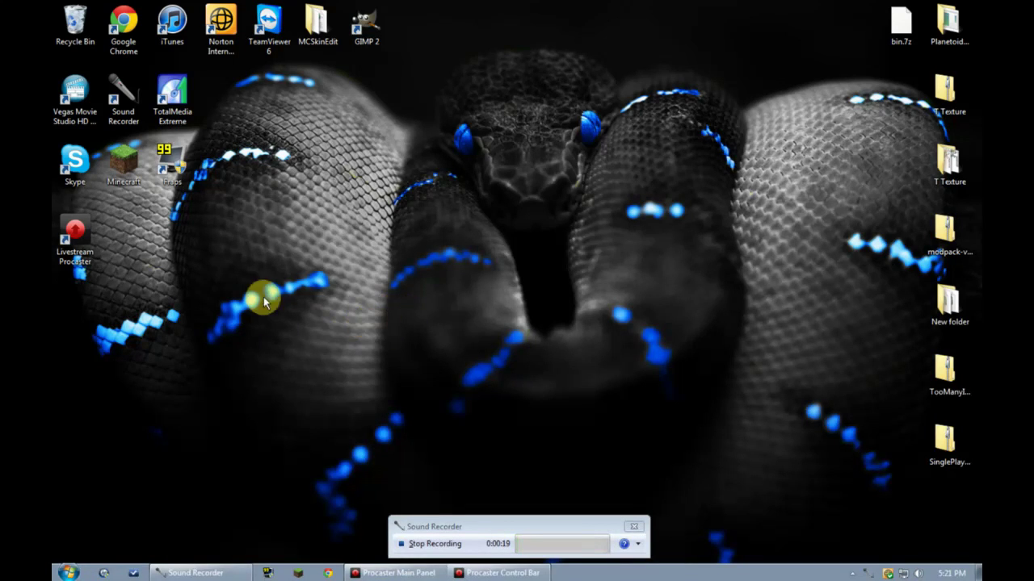
pyautogui.click(931, 450)
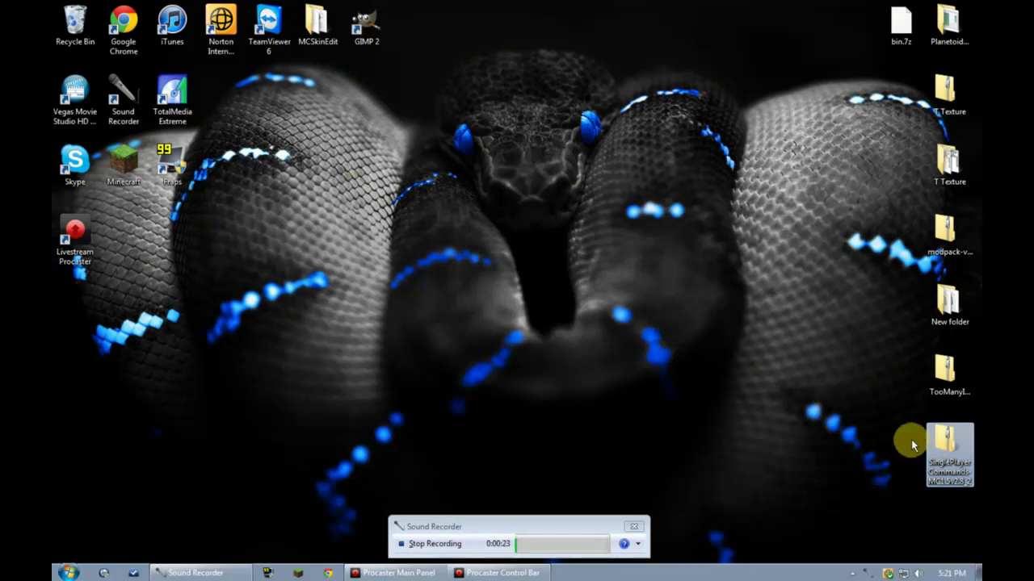
pyautogui.click(941, 383)
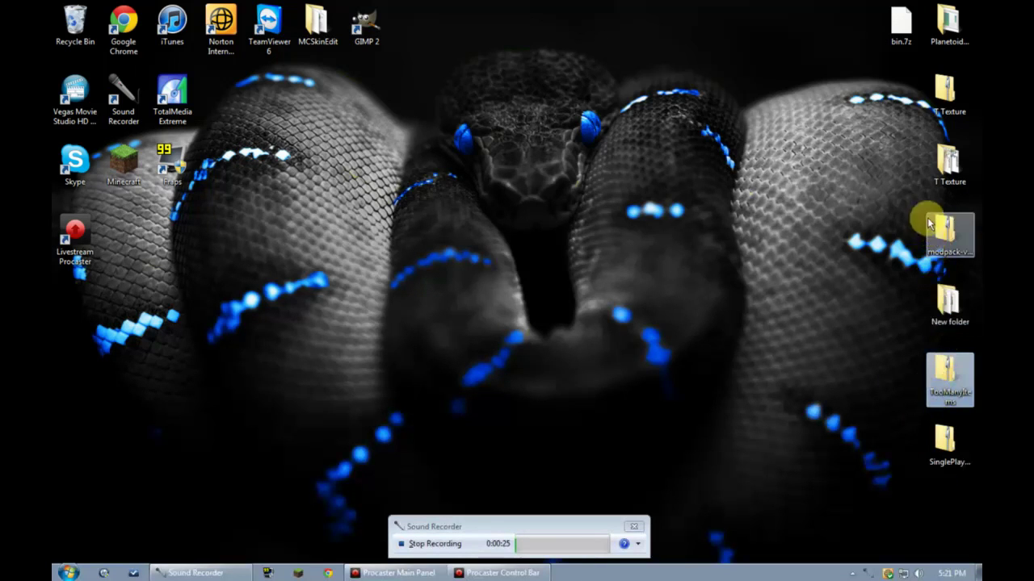
pyautogui.click(862, 123)
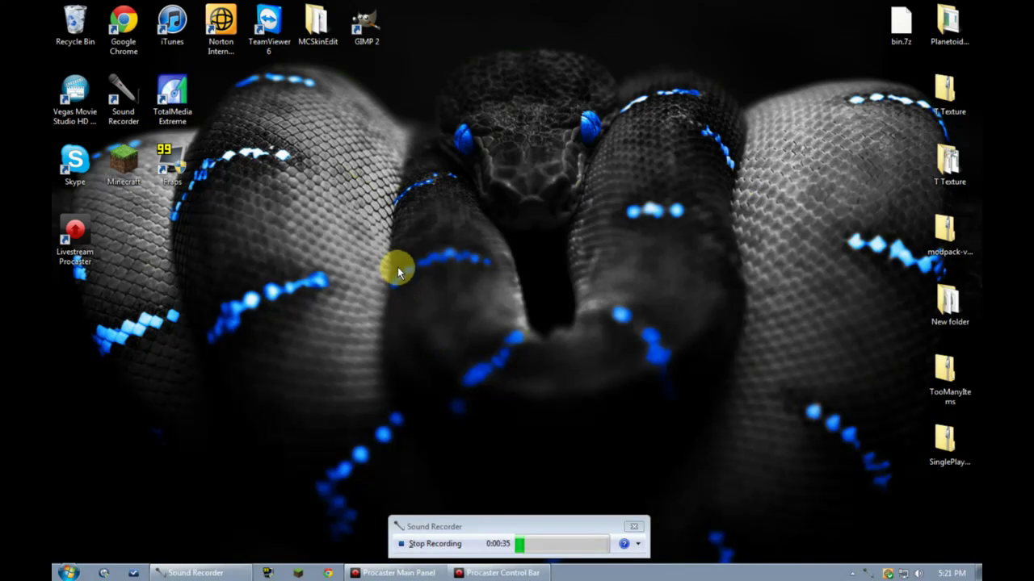
# Open Google Chrome and search the web for "zombes mod pack".
pyautogui.doubleClick(121, 28)
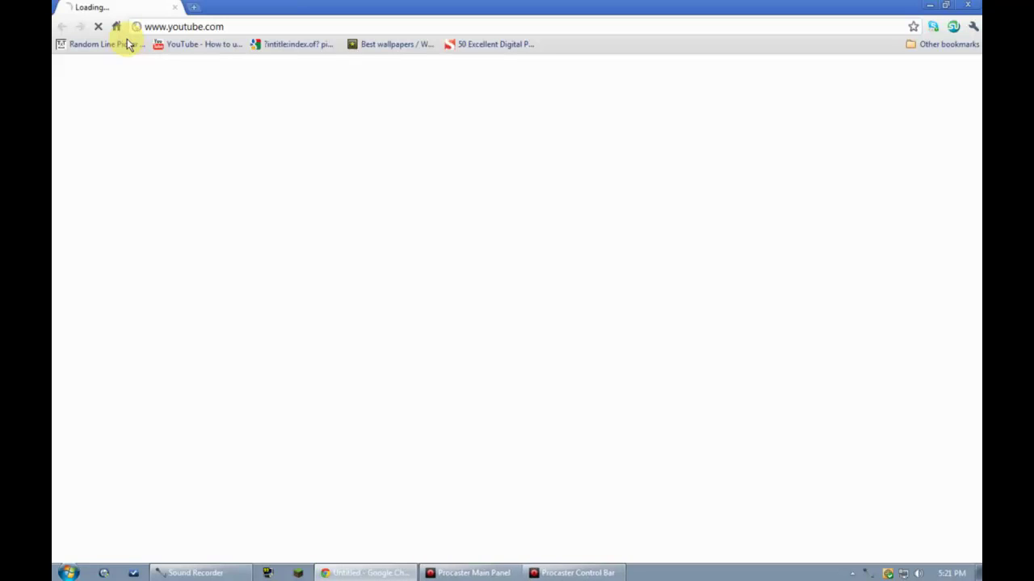
pyautogui.scroll(-3, 188, 315)
pyautogui.scroll(-3, 188, 315)
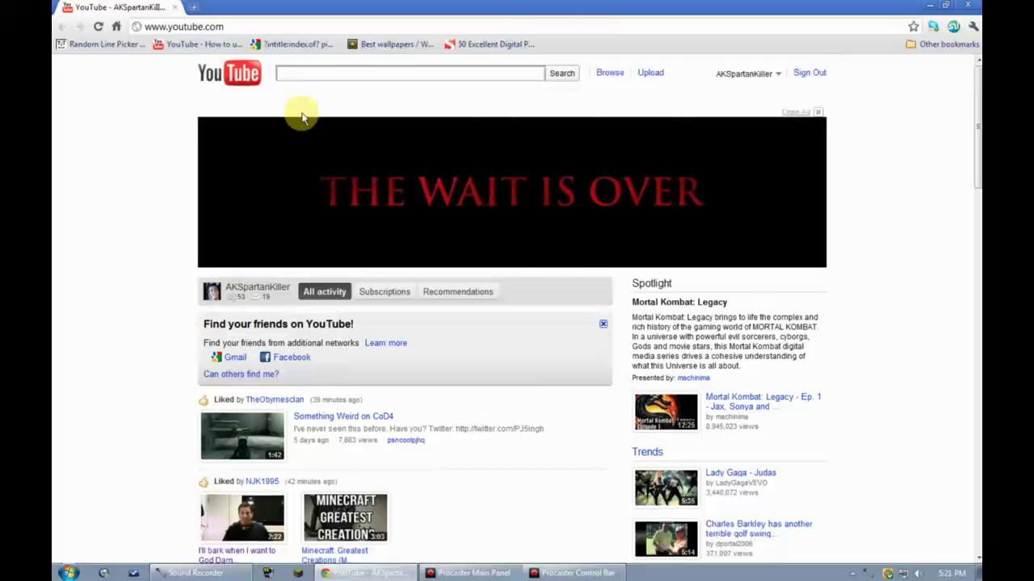
pyautogui.click(262, 27)
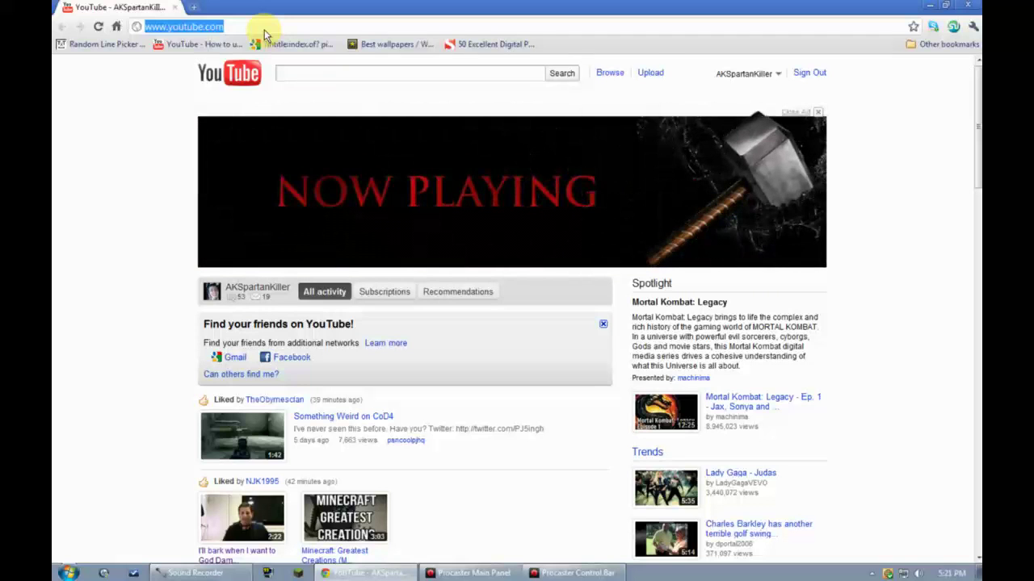
pyautogui.write('zombes mod pack')
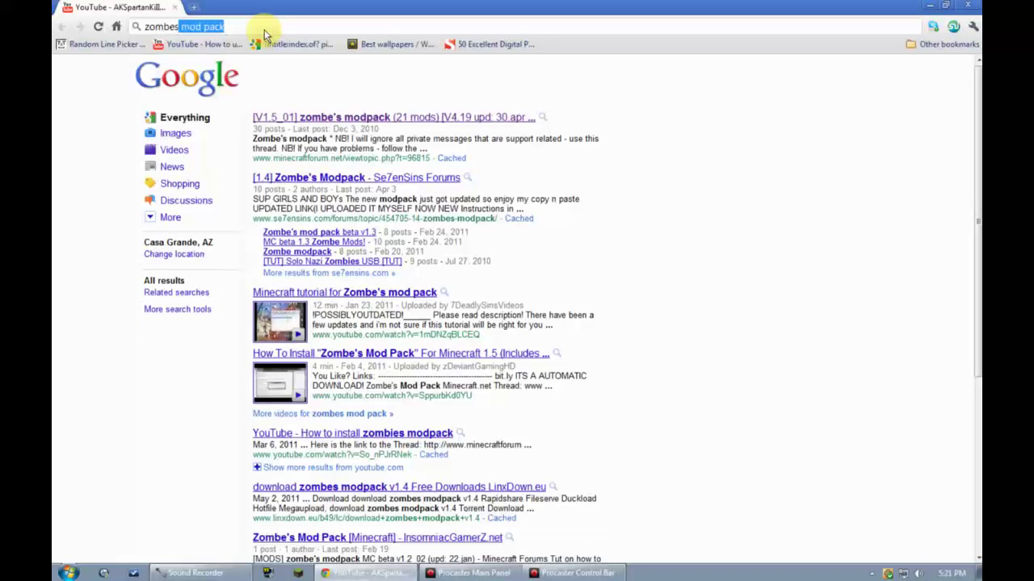
pyautogui.press('End')
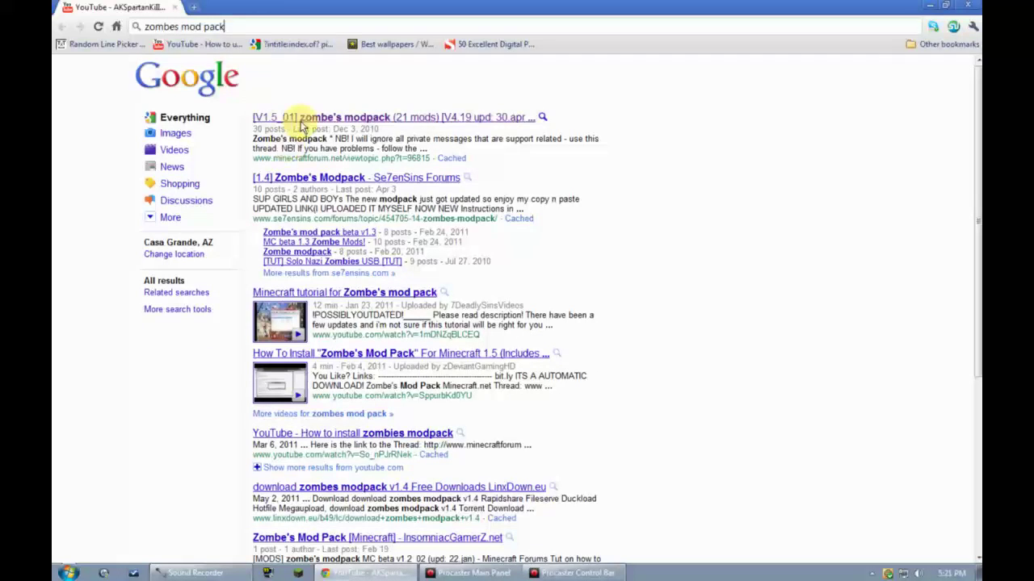
# Open the minecraftforum.net thread on zombe's modpack and review its lists of singleplayer and multiplayer mods.
pyautogui.click(303, 113)
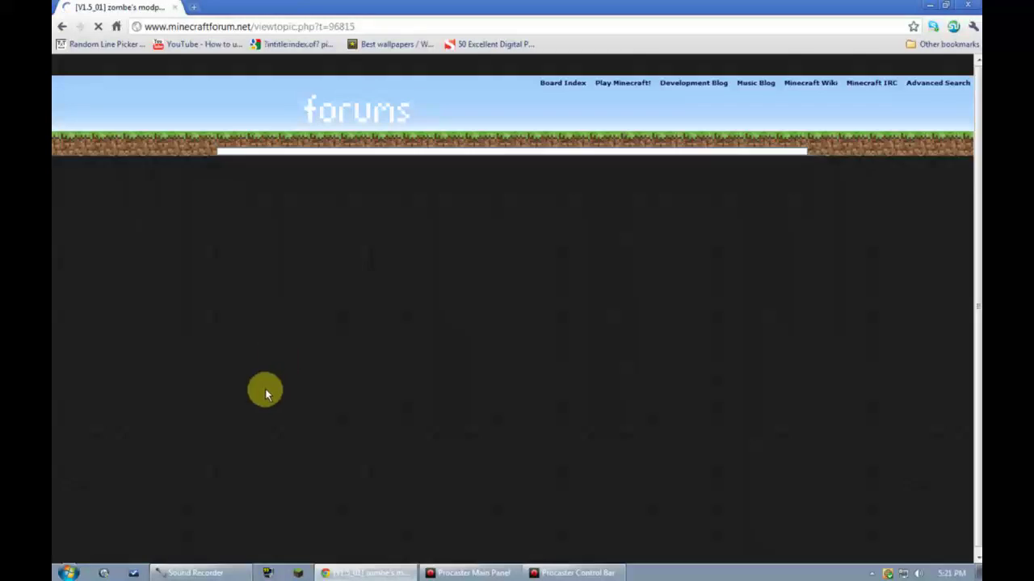
pyautogui.scroll(-2, 392, 374)
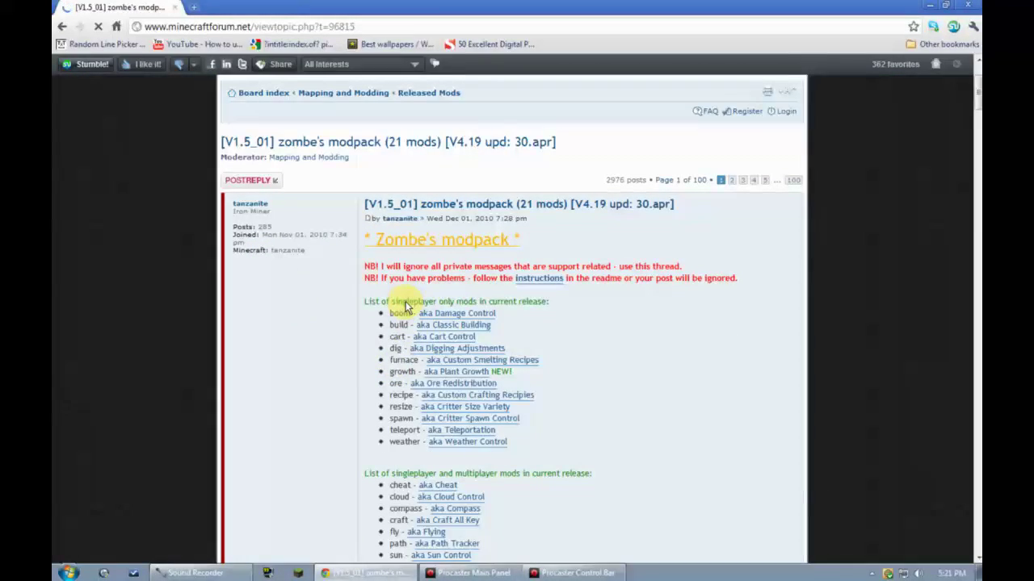
pyautogui.scroll(-3, 405, 306)
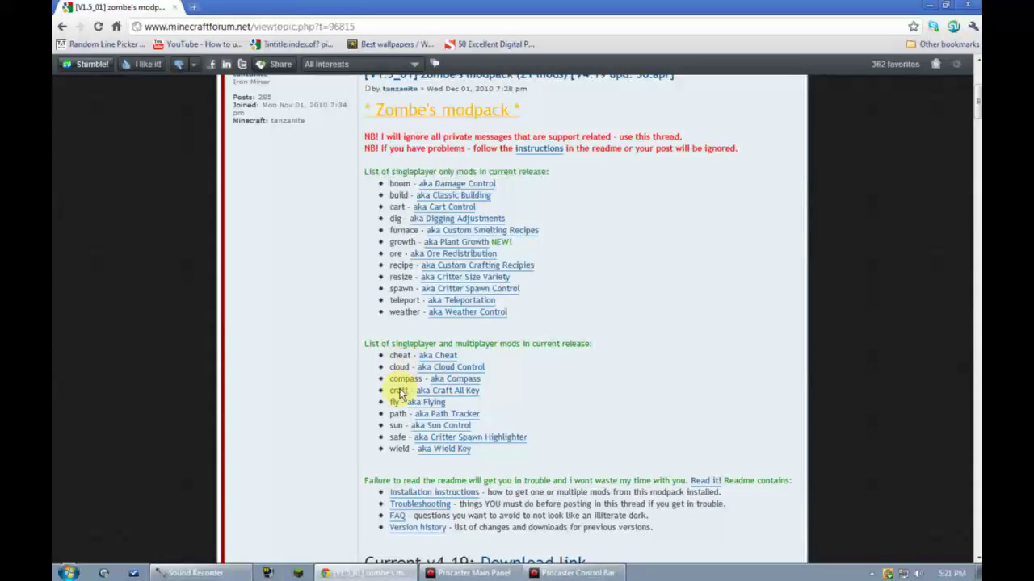
pyautogui.scroll(-3, 395, 444)
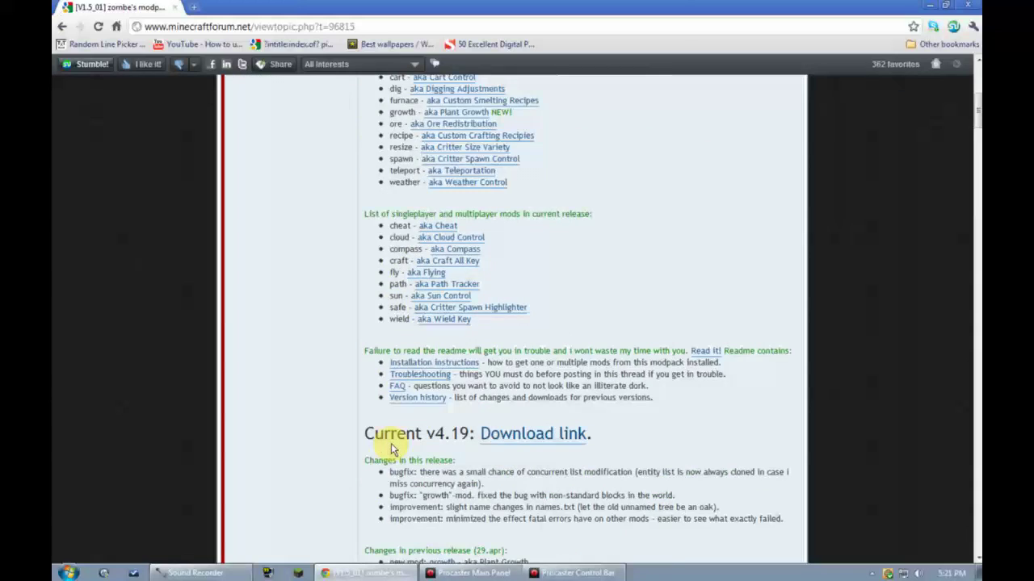
pyautogui.scroll(6, 393, 446)
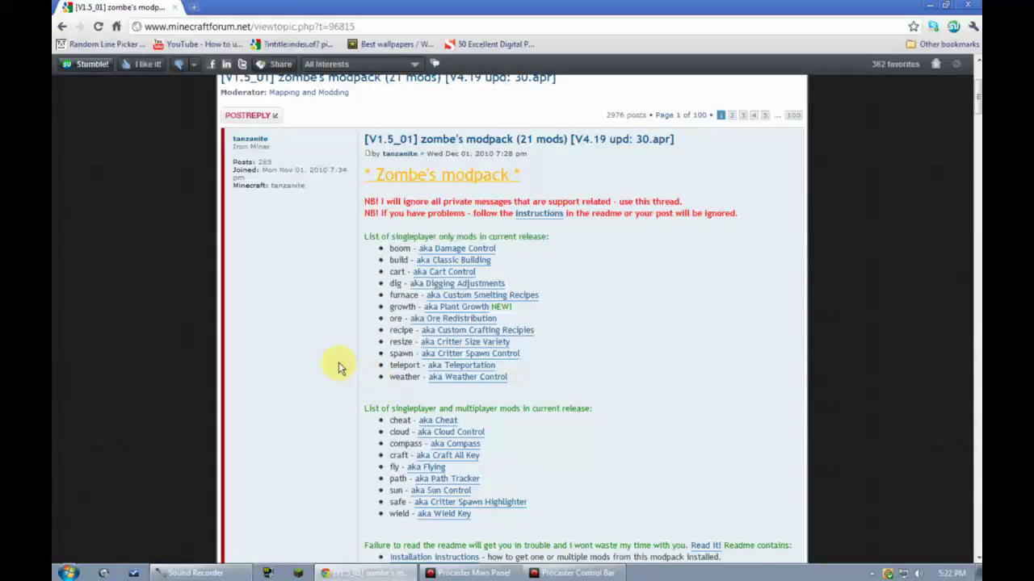
pyautogui.scroll(-8, 344, 370)
pyautogui.scroll(15, 349, 370)
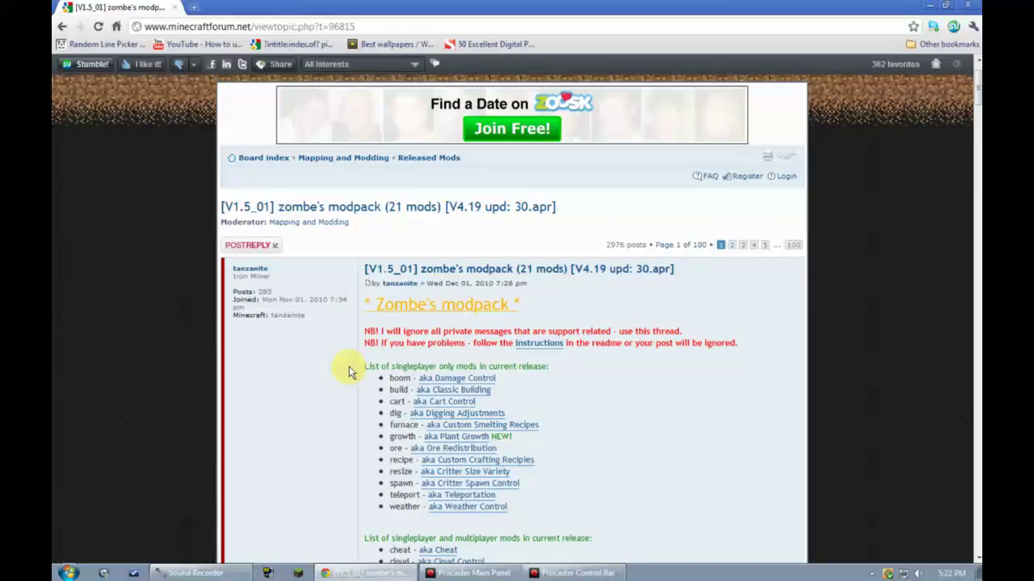
# Download the current v4.19 release of zombe's modpack from the forum thread.
pyautogui.scroll(-6, 606, 307)
pyautogui.scroll(-1, 607, 317)
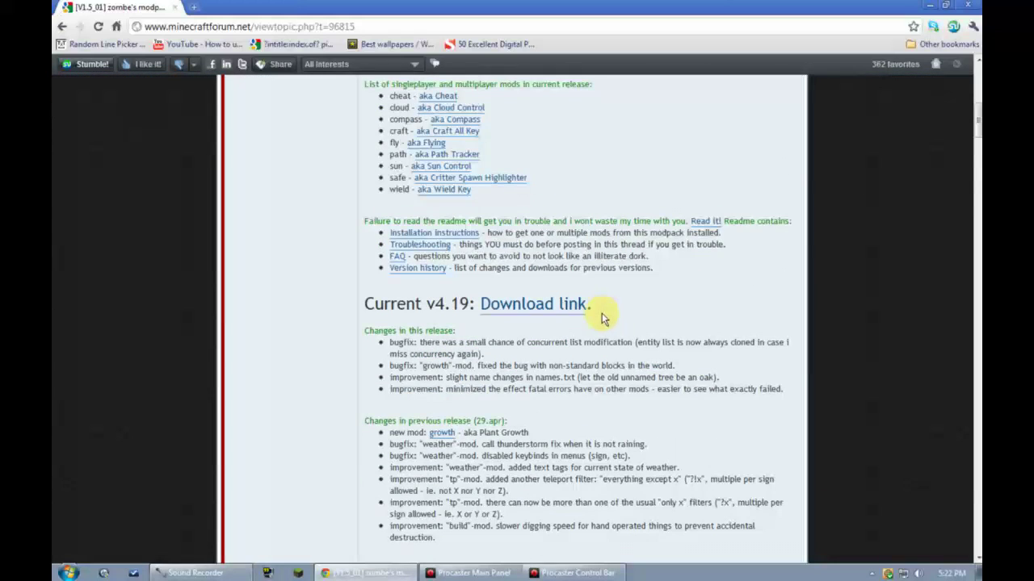
pyautogui.scroll(-5, 599, 319)
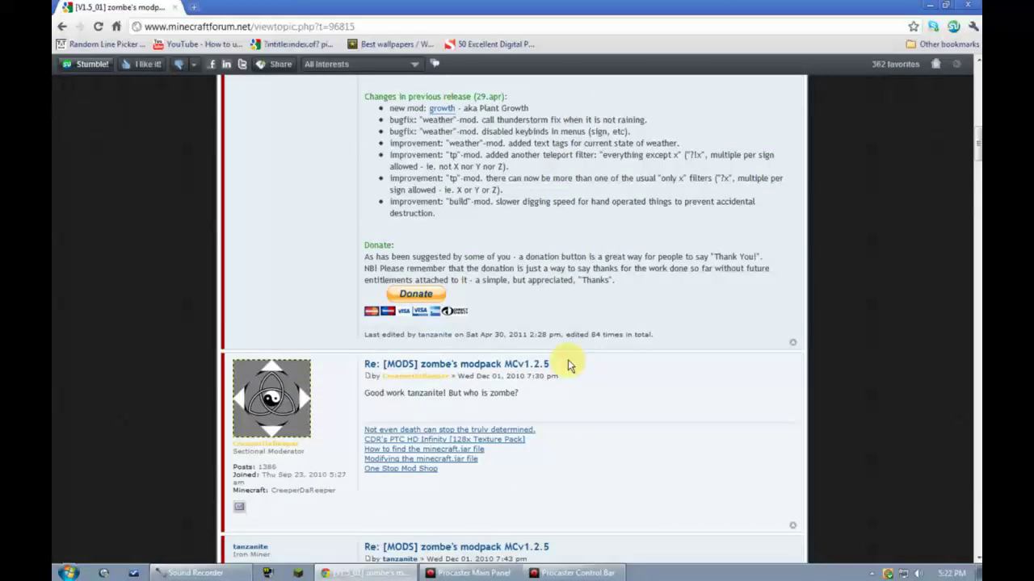
pyautogui.scroll(5, 592, 329)
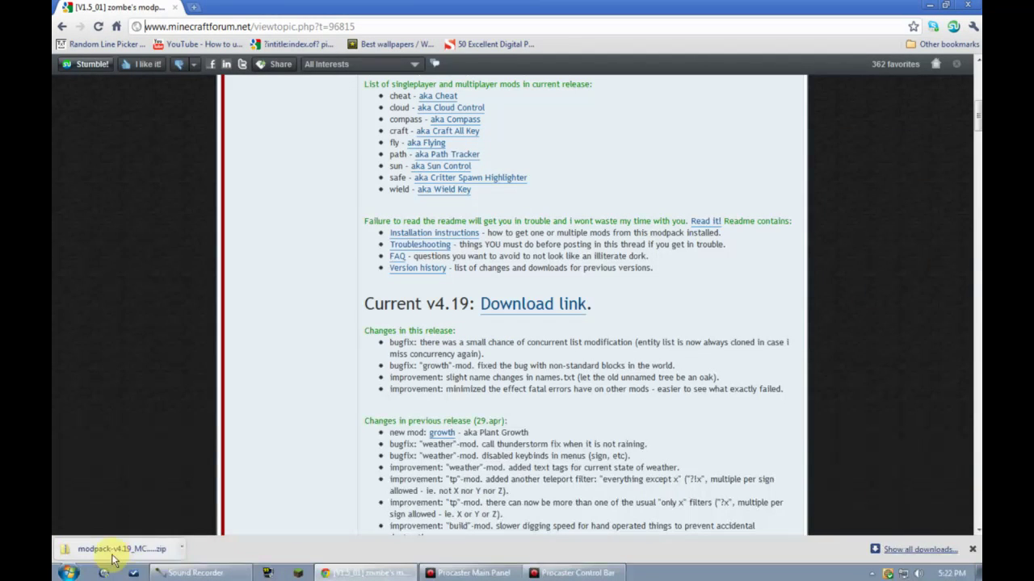
pyautogui.scroll(8, 614, 392)
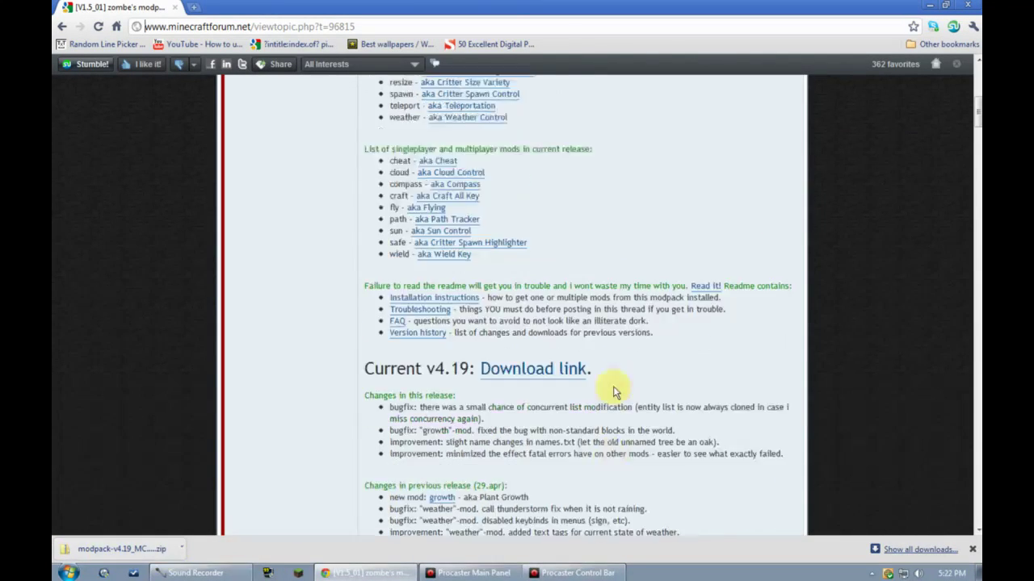
# Search the web for "single player mods" and open the Minecraft Forums thread on Single Player Commands V2.8_2.
pyautogui.moveTo(352, 28); pyautogui.dragTo(139, 30)
pyautogui.press('BackSpace')
pyautogui.write('single player mods')
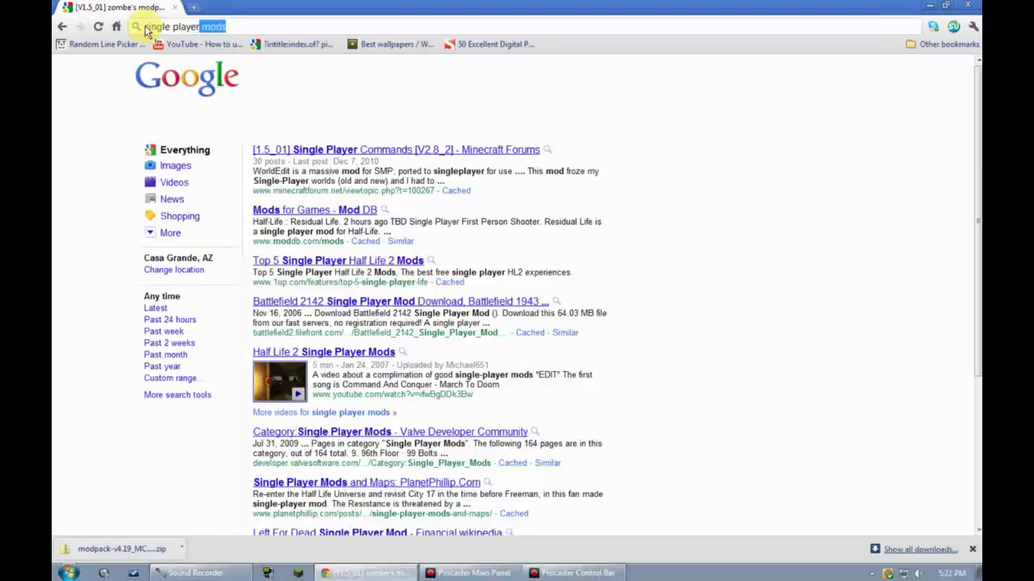
pyautogui.press('Return')
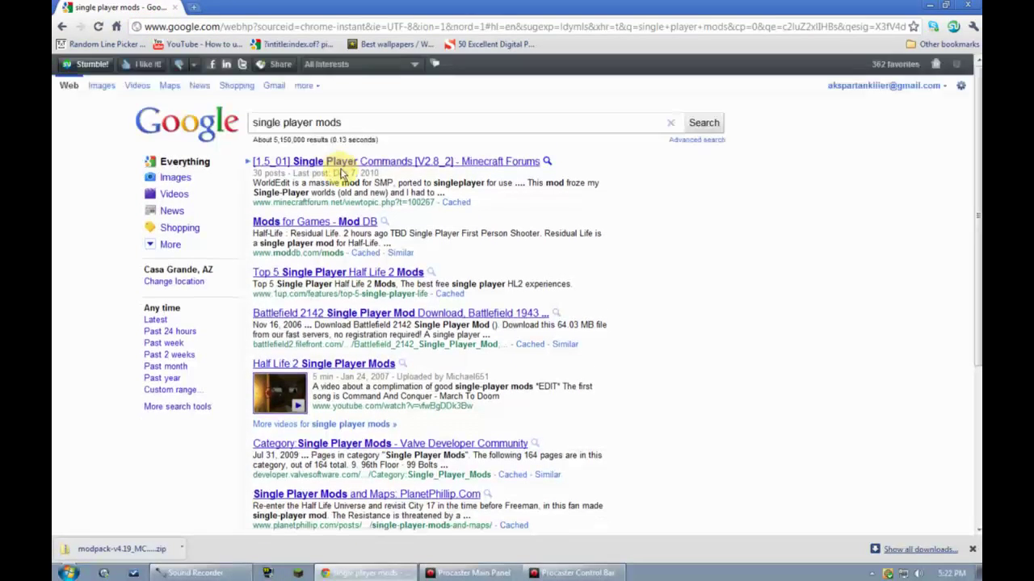
pyautogui.click(342, 163)
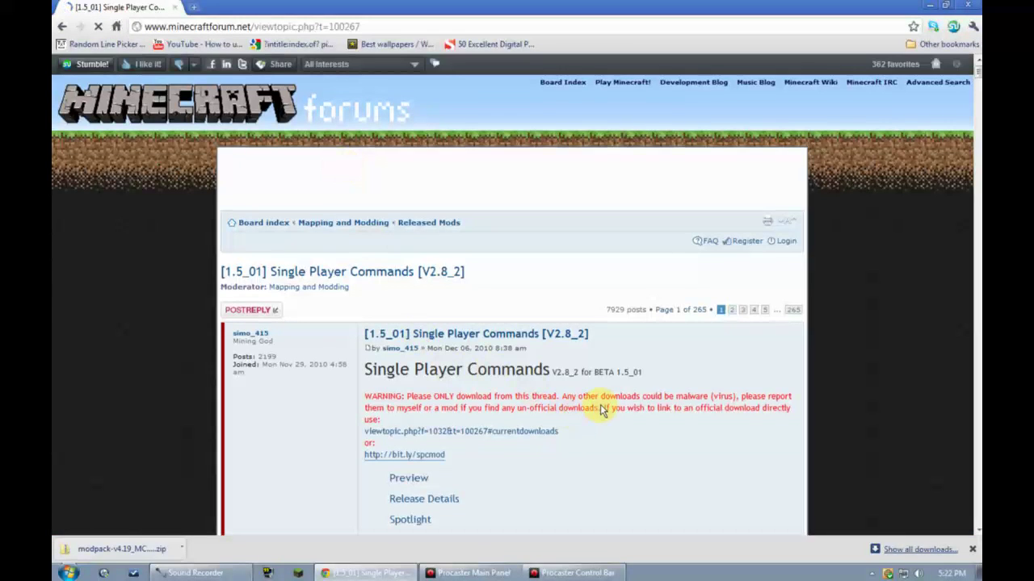
# Look through the Single Player Commands thread's contents, release details and spotlight sections down to the Command List.
pyautogui.scroll(-3, 600, 409)
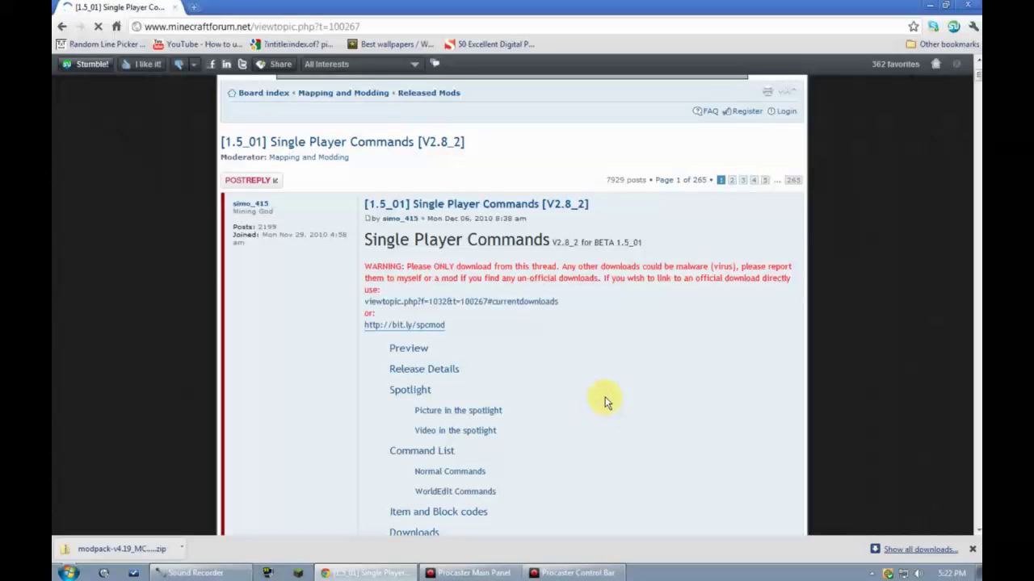
pyautogui.scroll(-3, 612, 392)
pyautogui.scroll(-2, 611, 392)
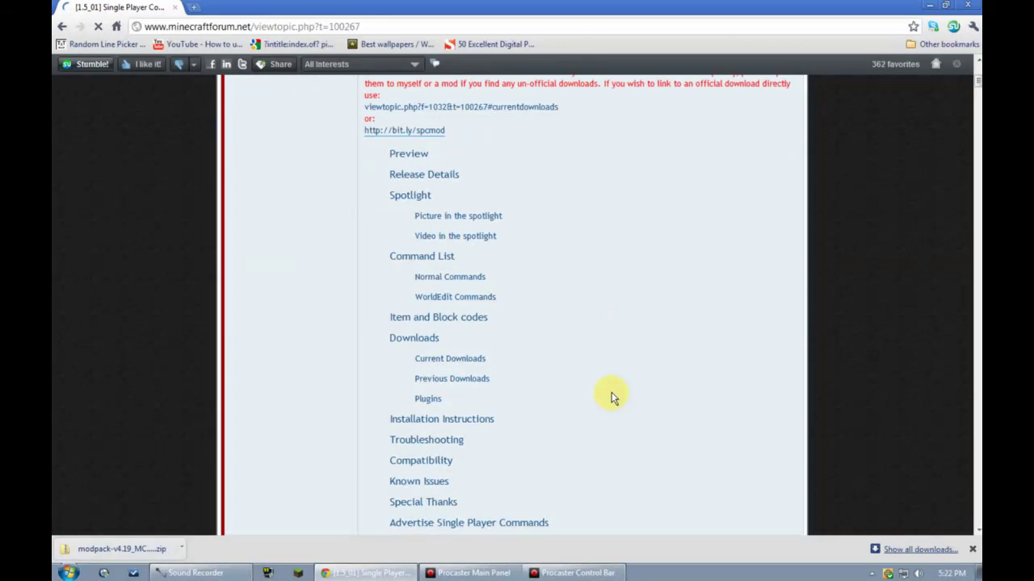
pyautogui.scroll(-10, 612, 392)
pyautogui.scroll(-20, 719, 398)
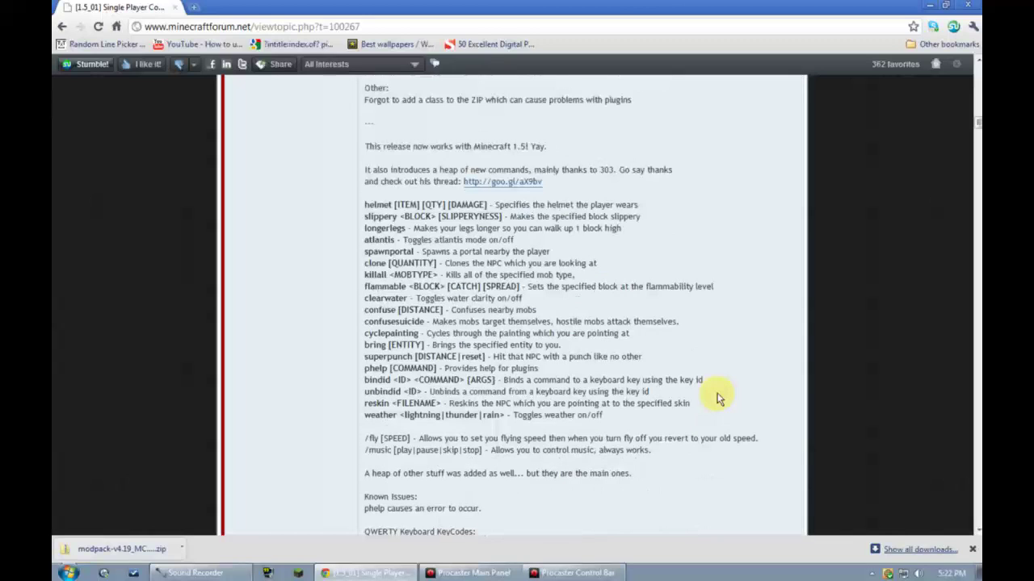
pyautogui.scroll(-12, 719, 399)
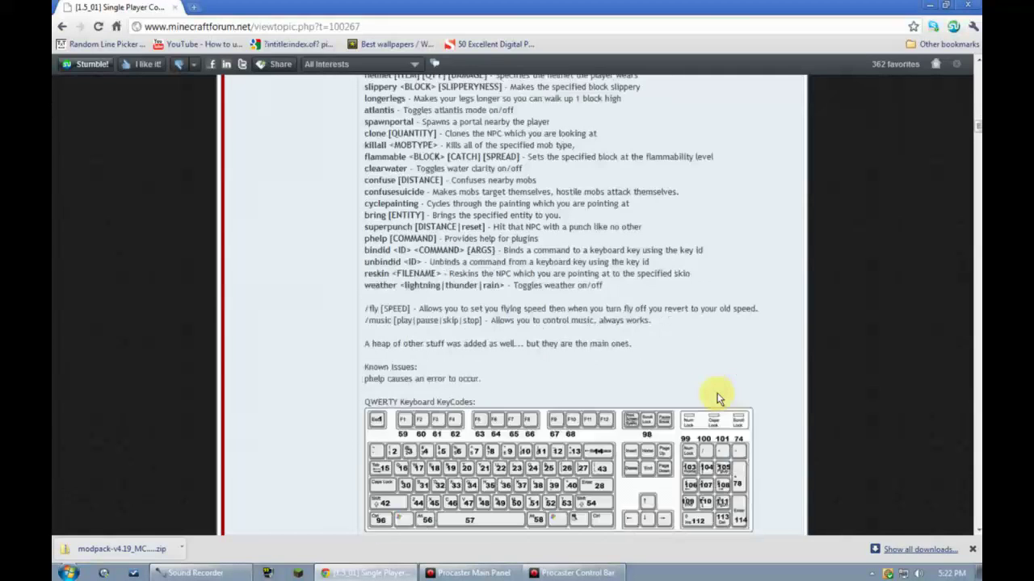
pyautogui.scroll(-20, 719, 398)
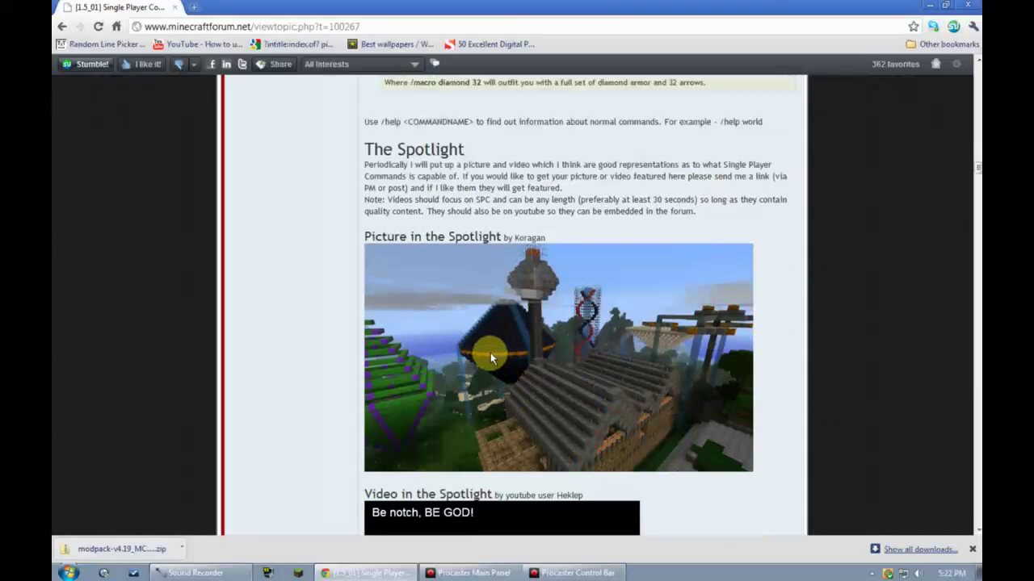
pyautogui.scroll(-5, 316, 358)
pyautogui.scroll(-12, 317, 358)
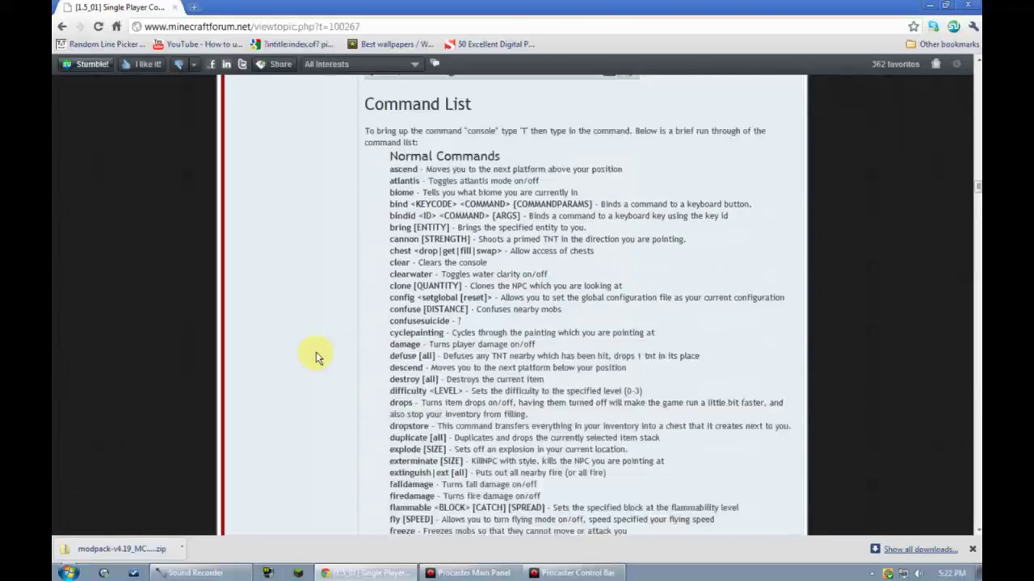
# Read through the Normal Commands in the Command List and continue to the item and block codes chart.
pyautogui.moveTo(391, 293); pyautogui.dragTo(404, 346)
pyautogui.moveTo(393, 395); pyautogui.dragTo(452, 436)
pyautogui.click(456, 438)
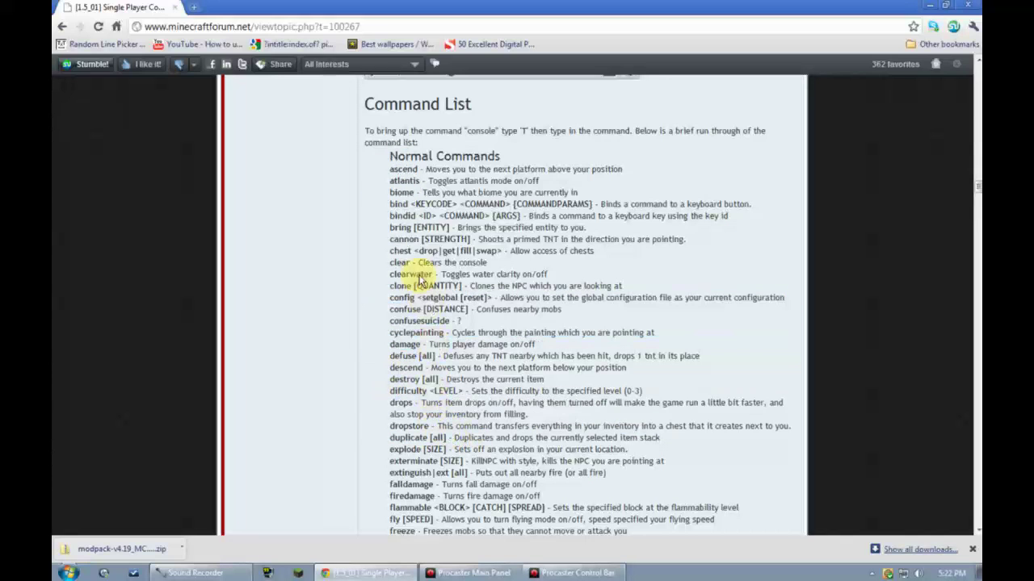
pyautogui.scroll(-20, 421, 322)
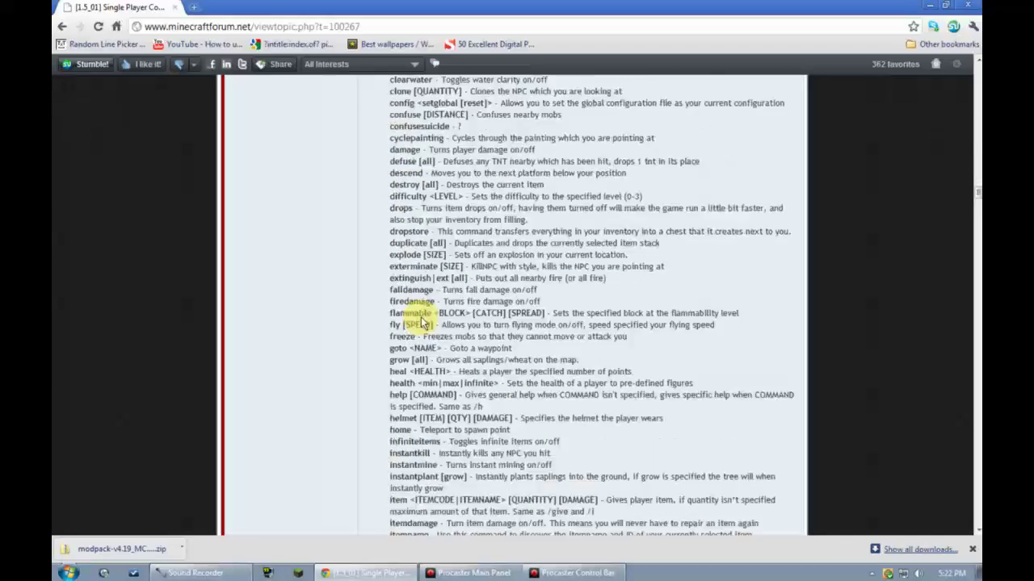
pyautogui.scroll(7, 421, 321)
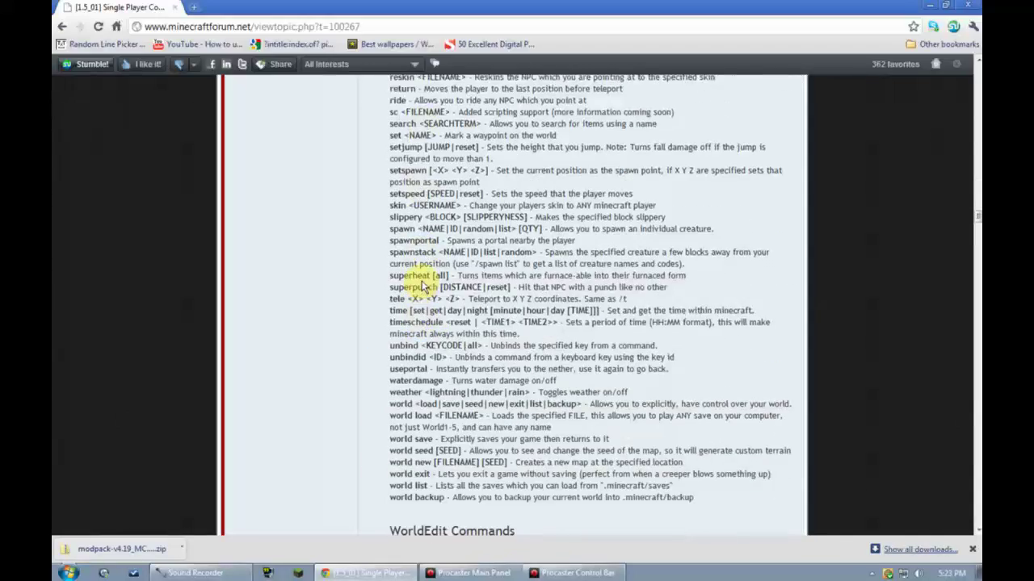
pyautogui.scroll(-15, 422, 286)
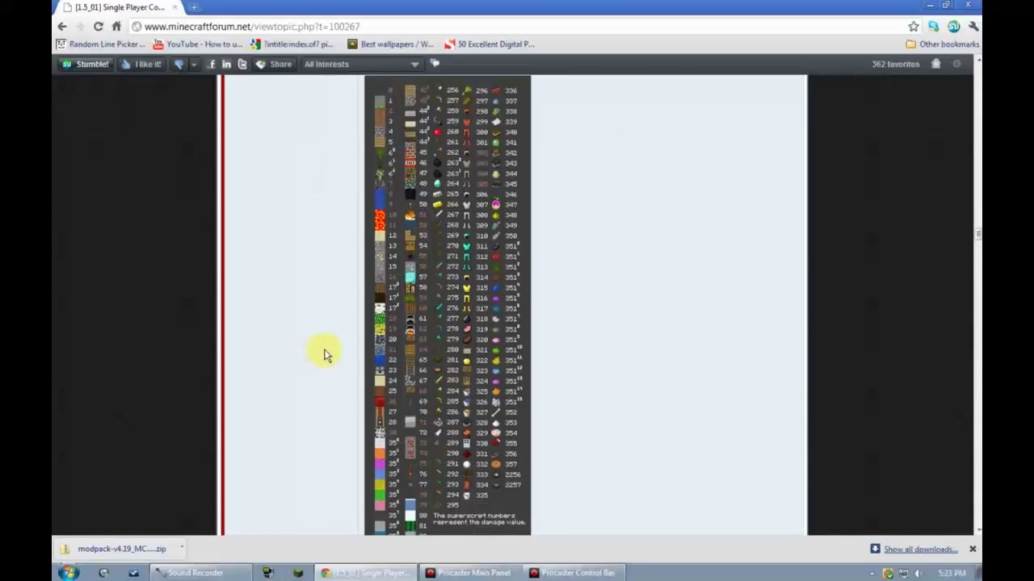
# Locate the preferred V2.8_2 [1.5_01 BETA] download in the thread's downloads section.
pyautogui.scroll(-15, 327, 352)
pyautogui.scroll(-4, 327, 355)
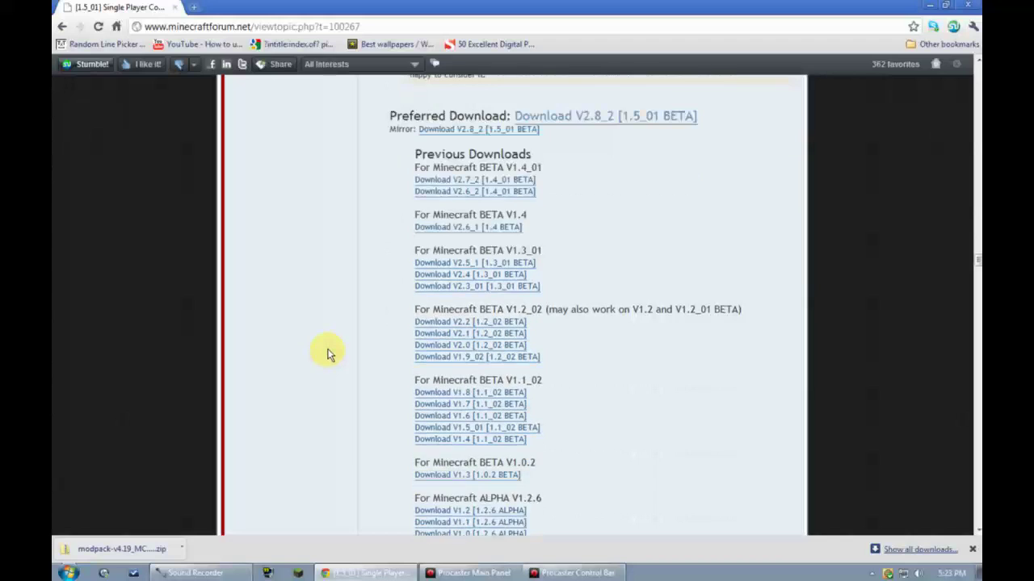
pyautogui.scroll(4, 328, 353)
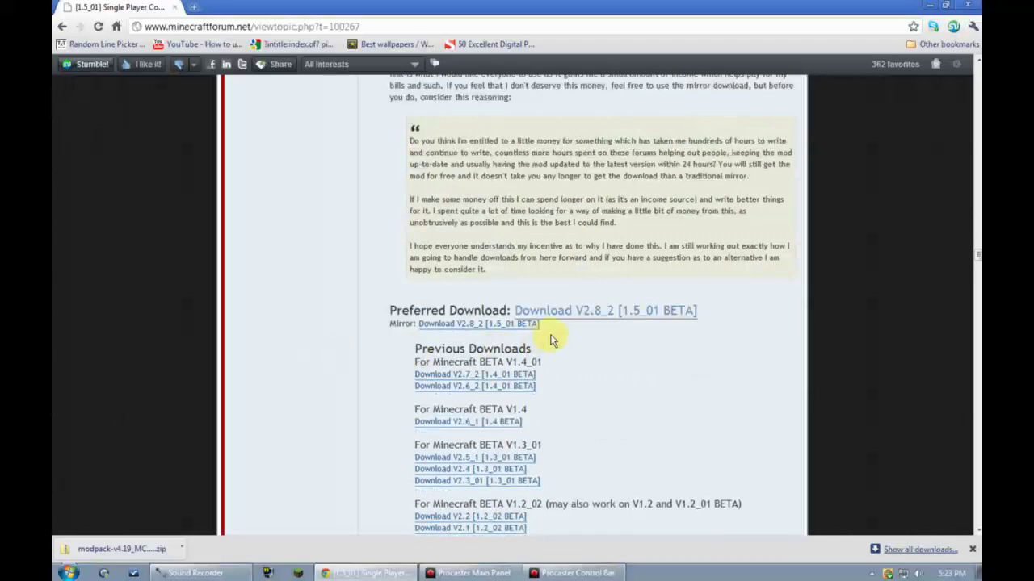
pyautogui.click(587, 319)
pyautogui.moveTo(426, 312); pyautogui.dragTo(474, 307)
pyautogui.click(485, 311)
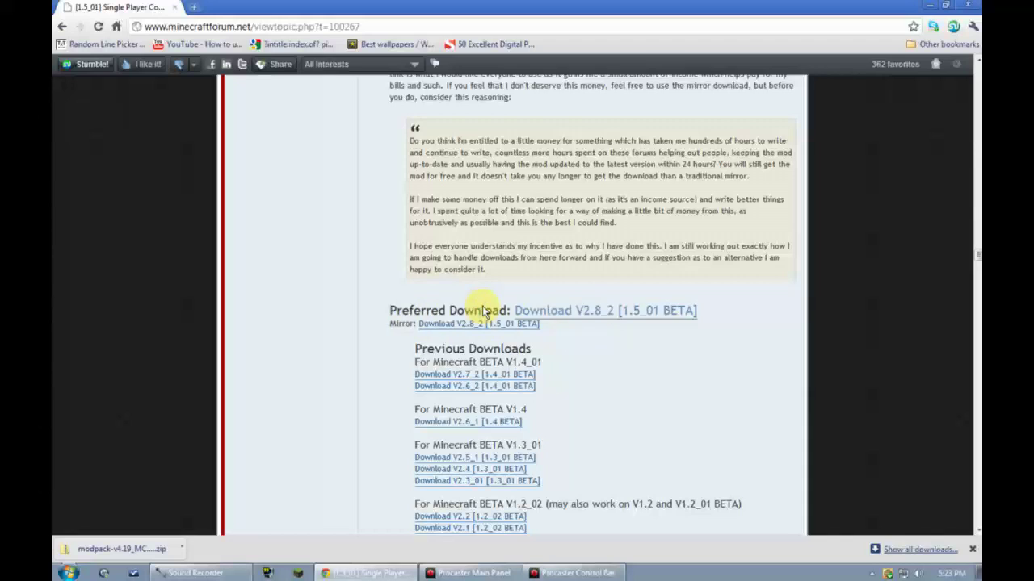
# Download Single Player Commands V2.8_2 [1.5_01 BETA] through the preferred download link, passing the Adf.ly ad page.
pyautogui.click(558, 311)
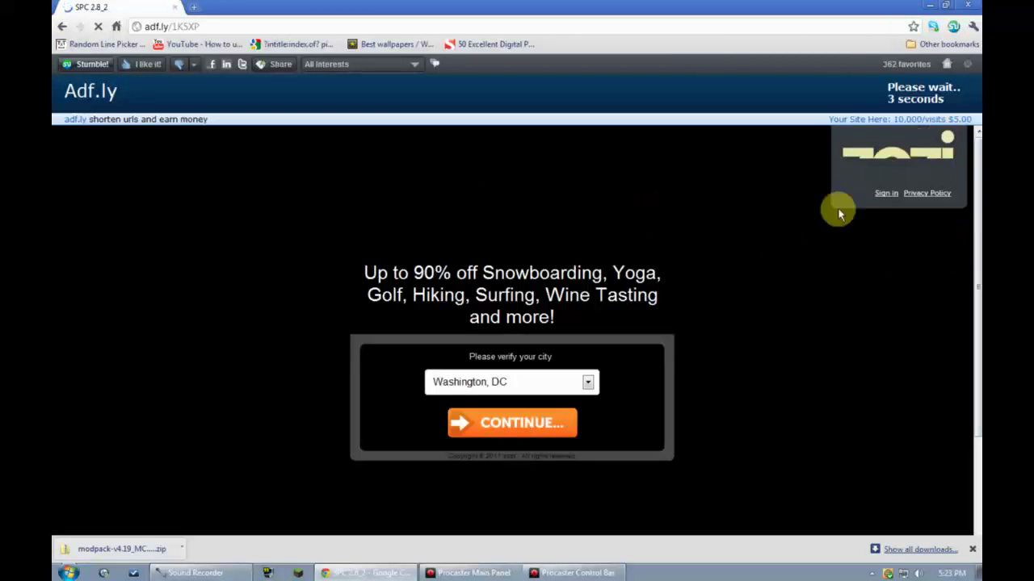
pyautogui.scroll(-2, 701, 313)
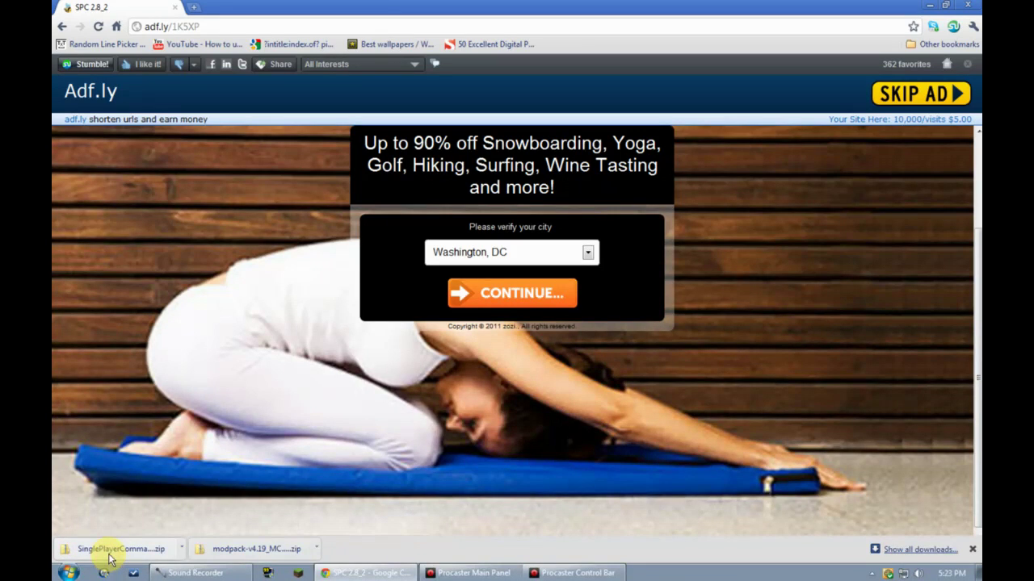
pyautogui.scroll(2, 295, 416)
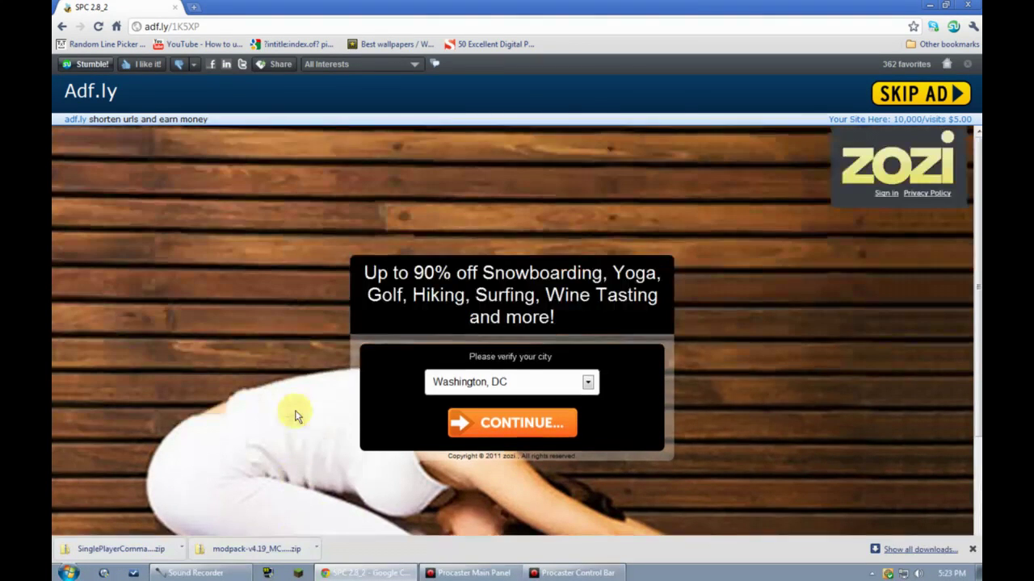
# Search the web for "mo creatures mod" and open the Minecraft Forums thread on Mo' Creatures v2.9 with Piranhas.
pyautogui.click(198, 28)
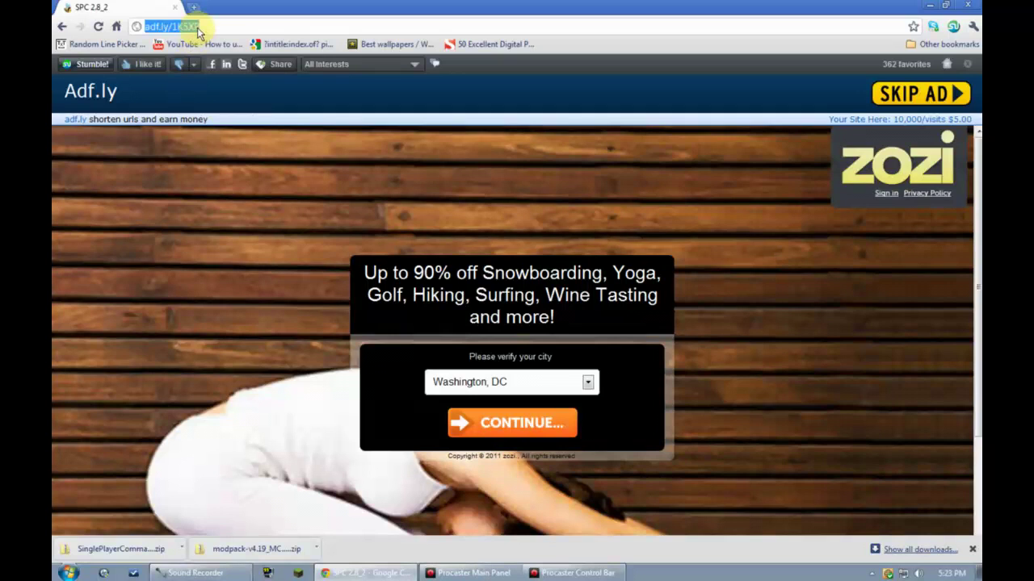
pyautogui.write('mo creatu')
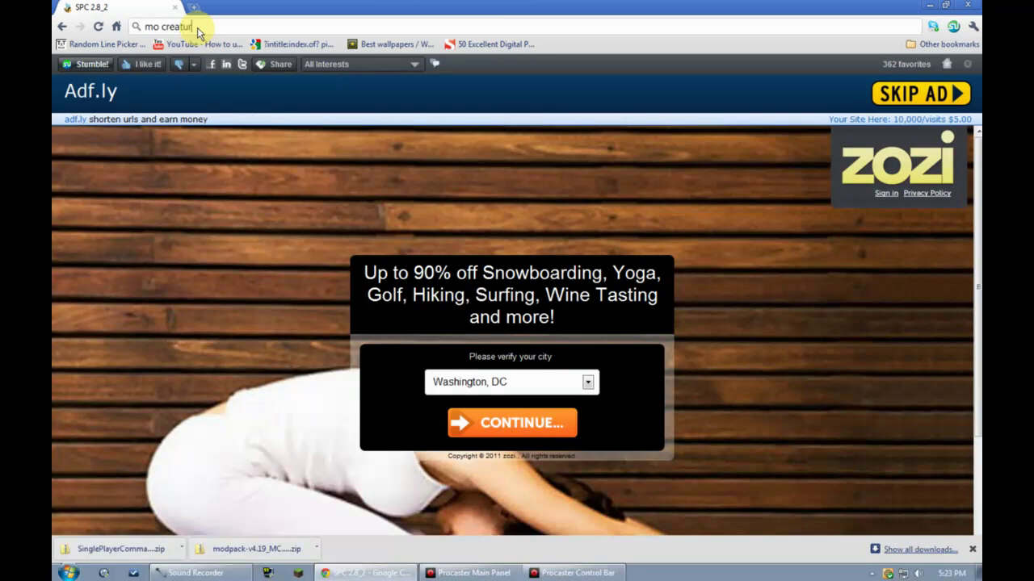
pyautogui.write('res')
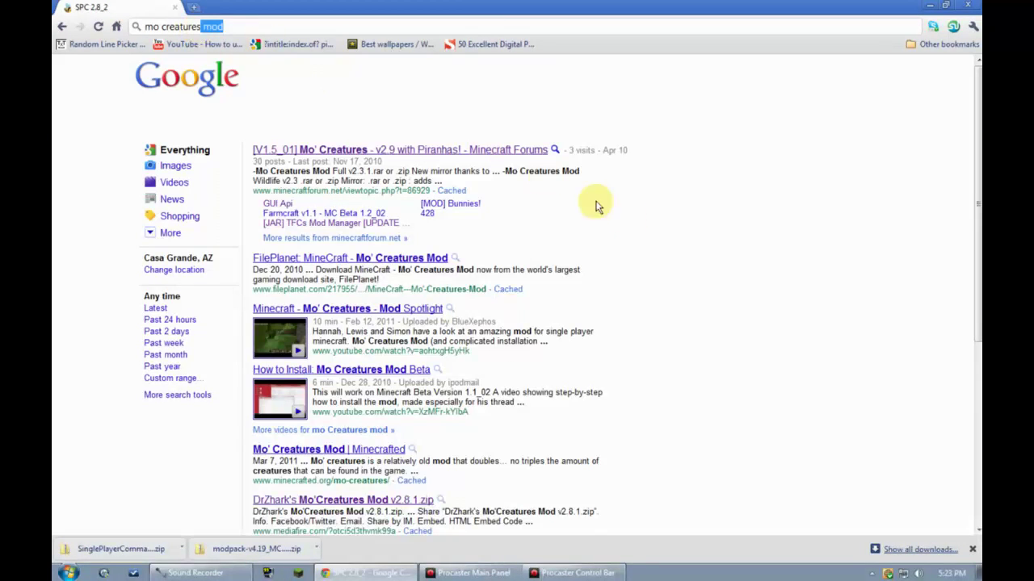
pyautogui.press('Return')
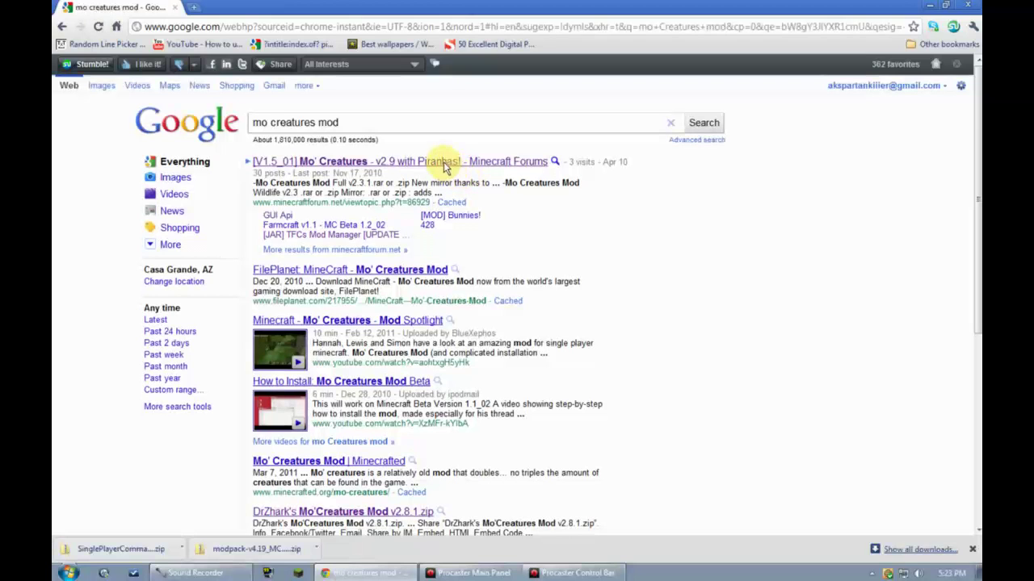
pyautogui.click(444, 163)
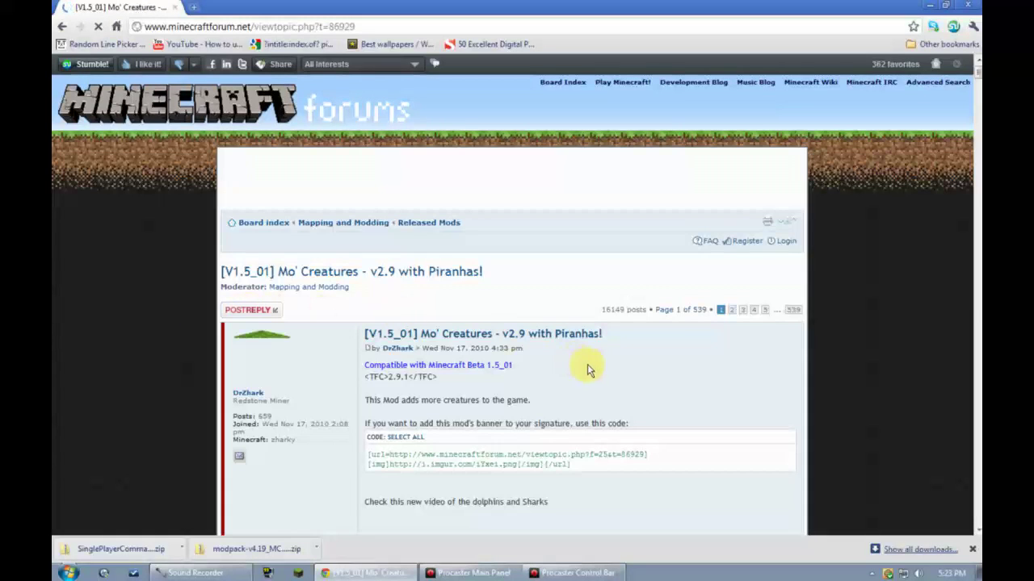
# Look through the Mo' Creatures thread's videos, download section, installation instructions and list of older versions.
pyautogui.scroll(-3, 588, 369)
pyautogui.scroll(-2, 427, 368)
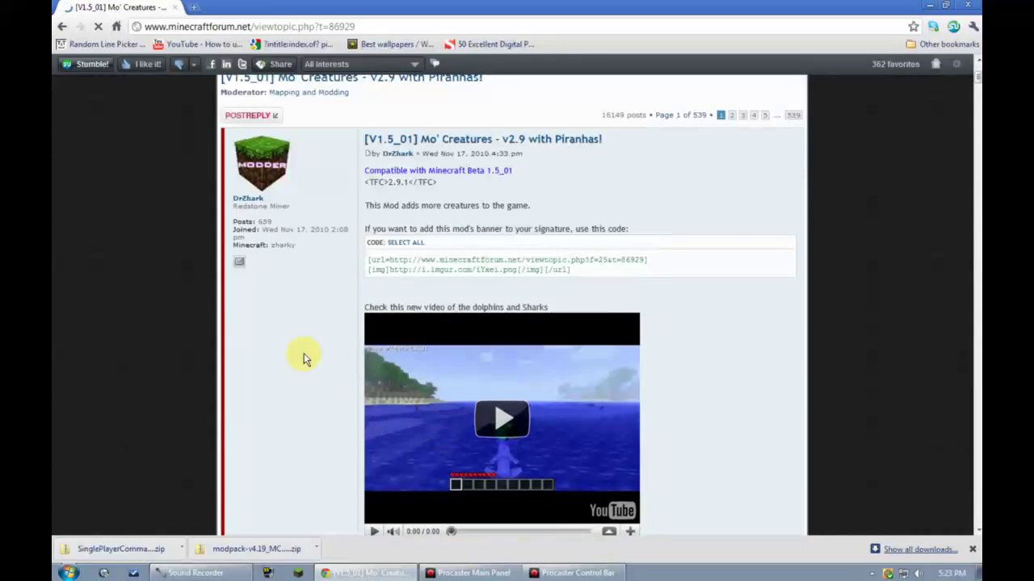
pyautogui.scroll(-12, 305, 357)
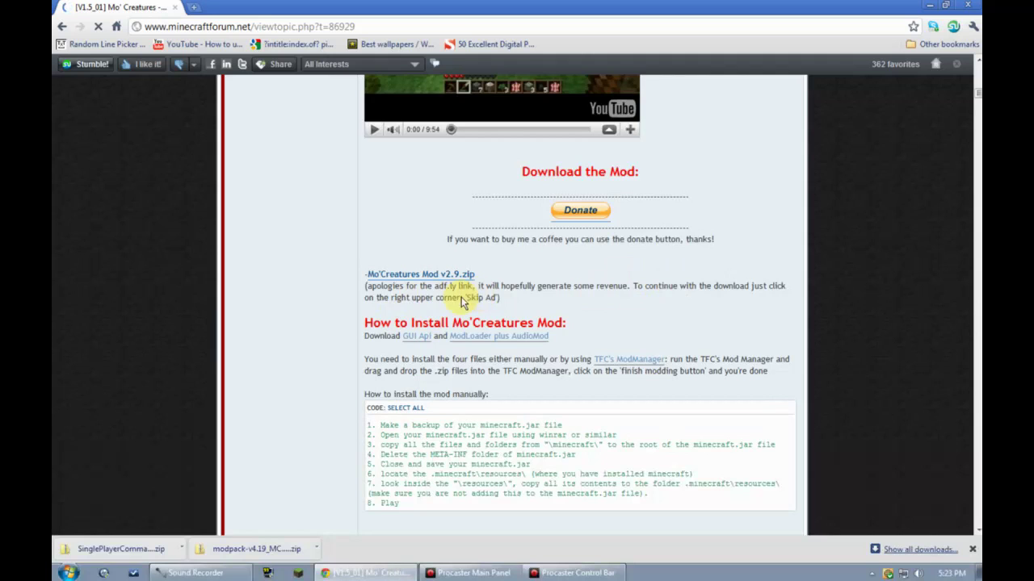
pyautogui.scroll(-4, 449, 300)
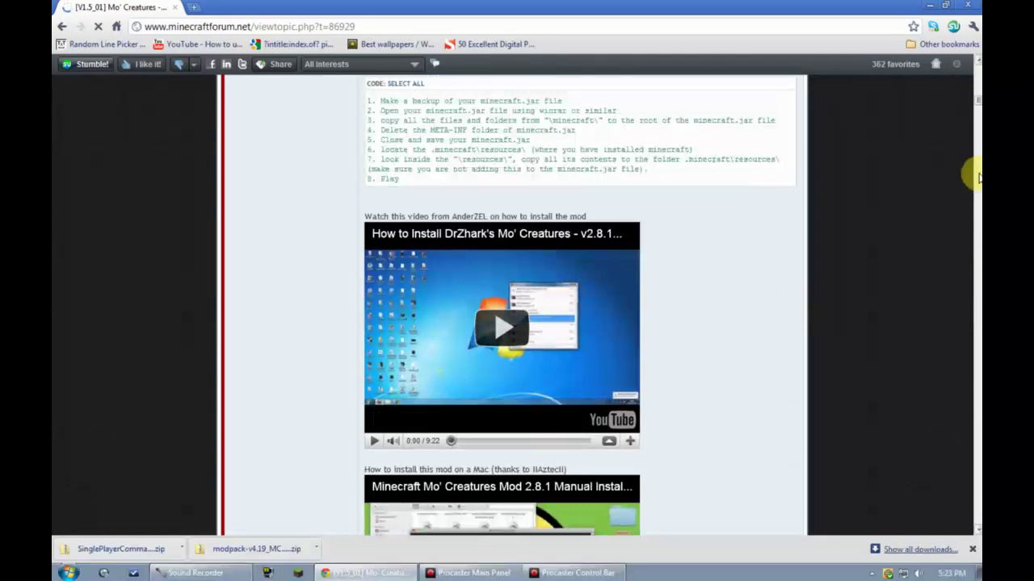
pyautogui.moveTo(978, 101); pyautogui.dragTo(951, 304)
pyautogui.rightClick(951, 304)
pyautogui.moveTo(967, 302); pyautogui.dragTo(975, 378)
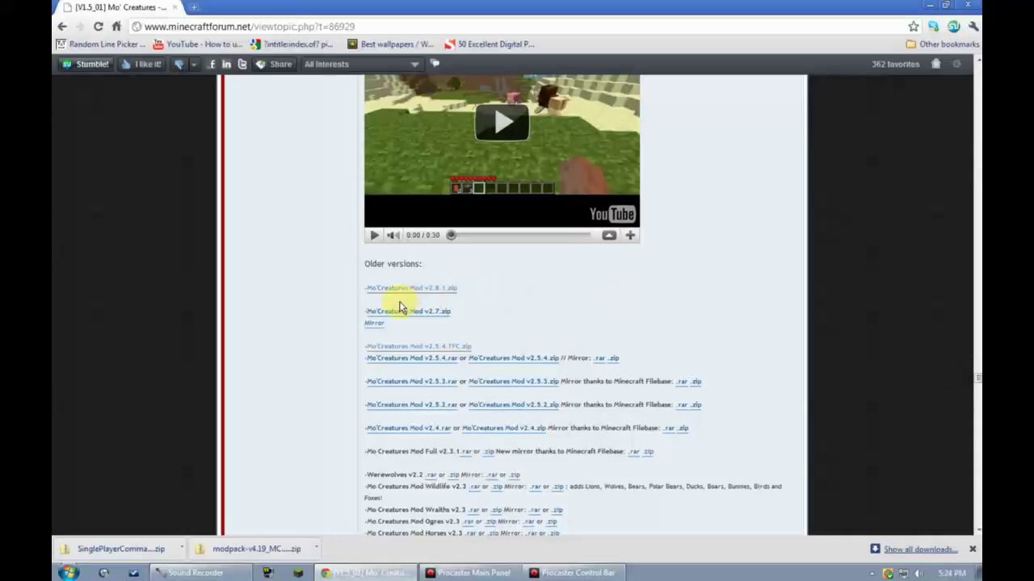
pyautogui.moveTo(975, 383); pyautogui.dragTo(976, 104)
pyautogui.scroll(7, 736, 287)
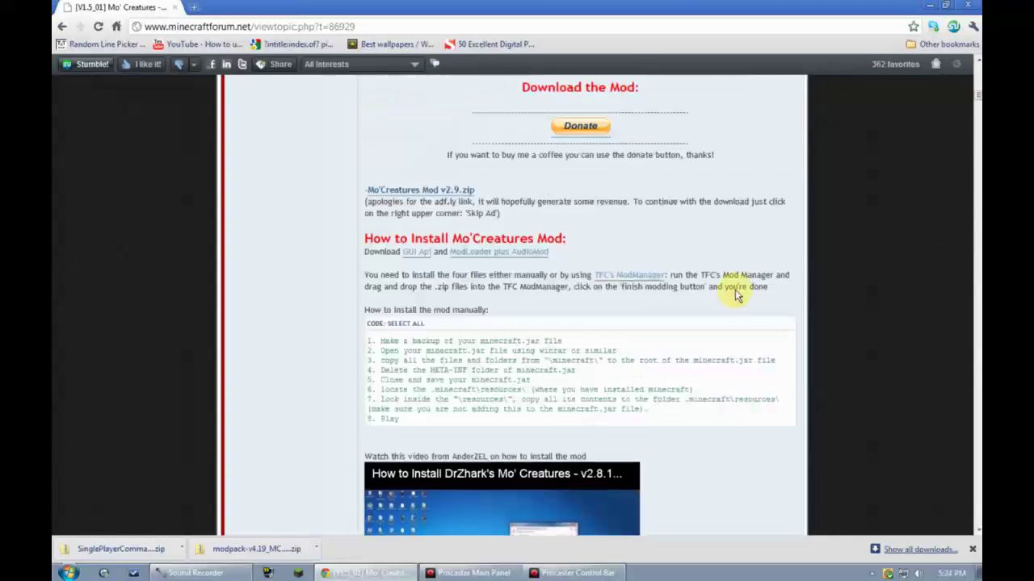
# Download DrZhark's Mo'Creatures Mod v2.9.1.rar from MediaFire through the thread's v2.9 link, and close the browser.
pyautogui.scroll(-3, 736, 287)
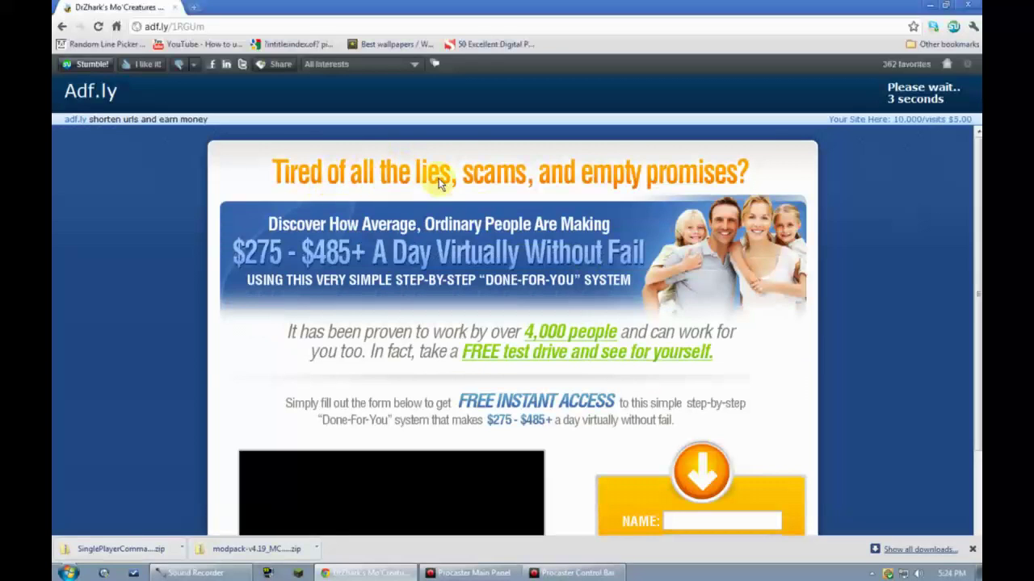
pyautogui.scroll(-3, 717, 196)
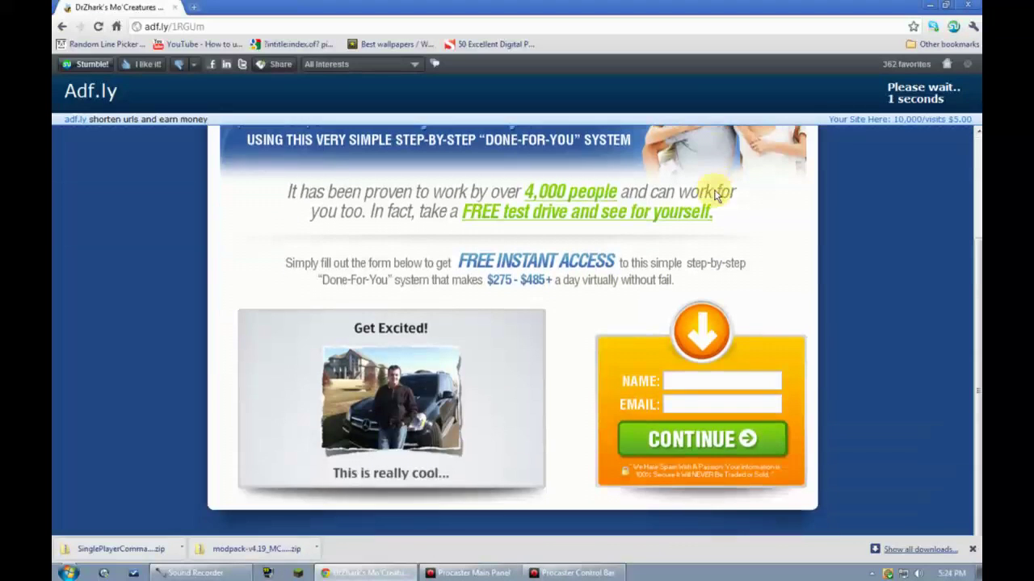
pyautogui.scroll(3, 392, 378)
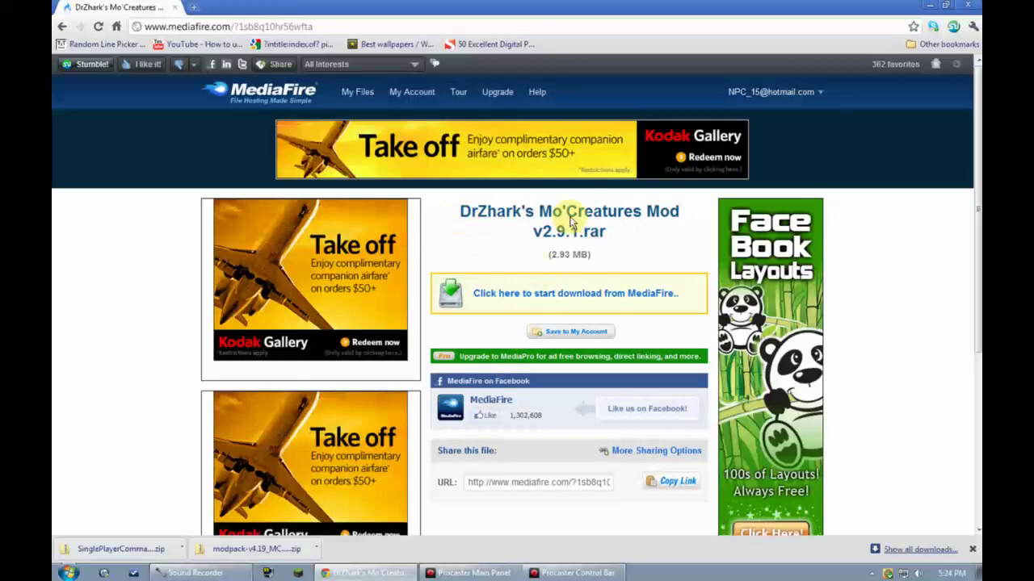
pyautogui.click(574, 293)
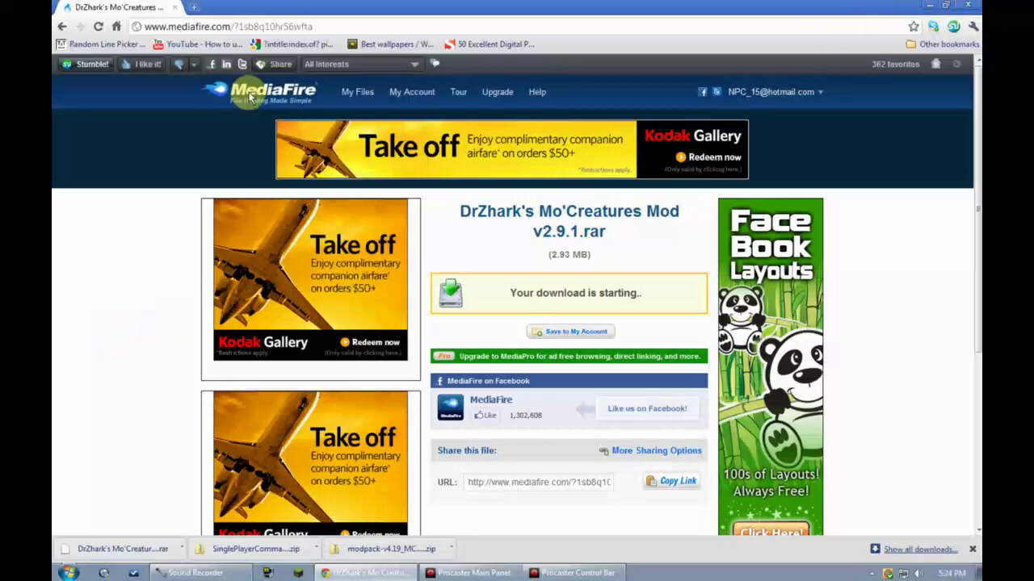
pyautogui.click(176, 7)
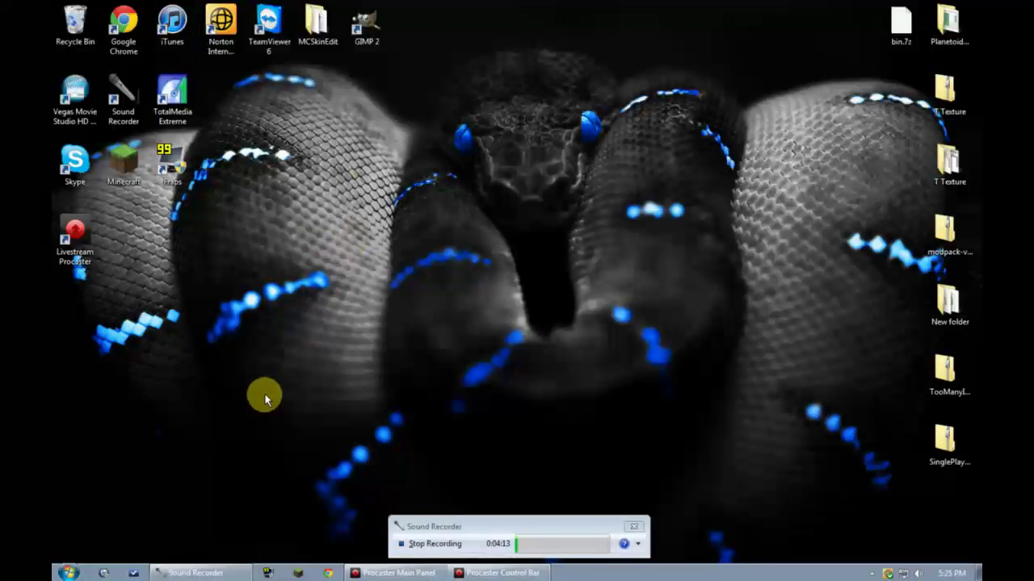
pyautogui.click(68, 572)
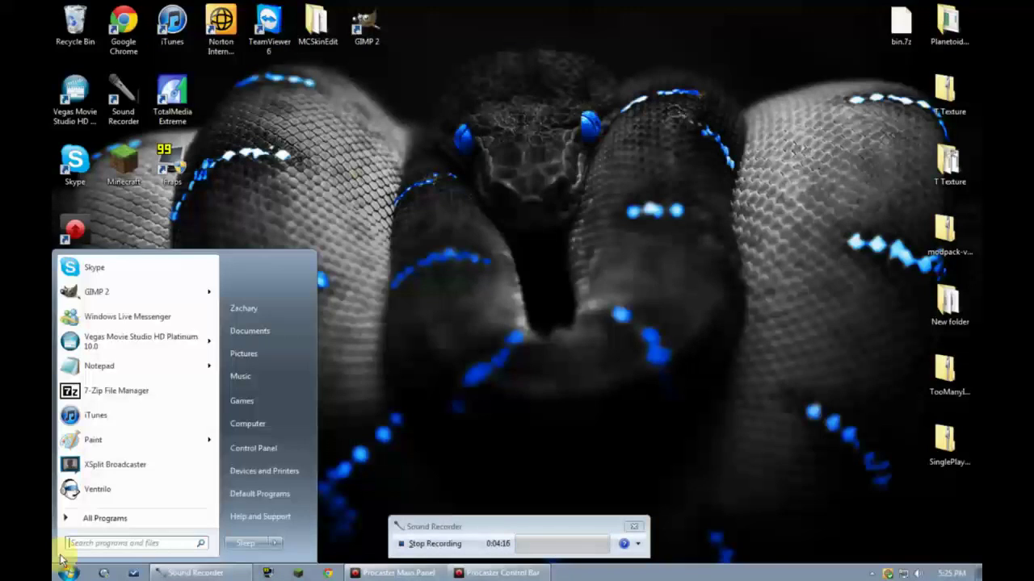
pyautogui.click(284, 311)
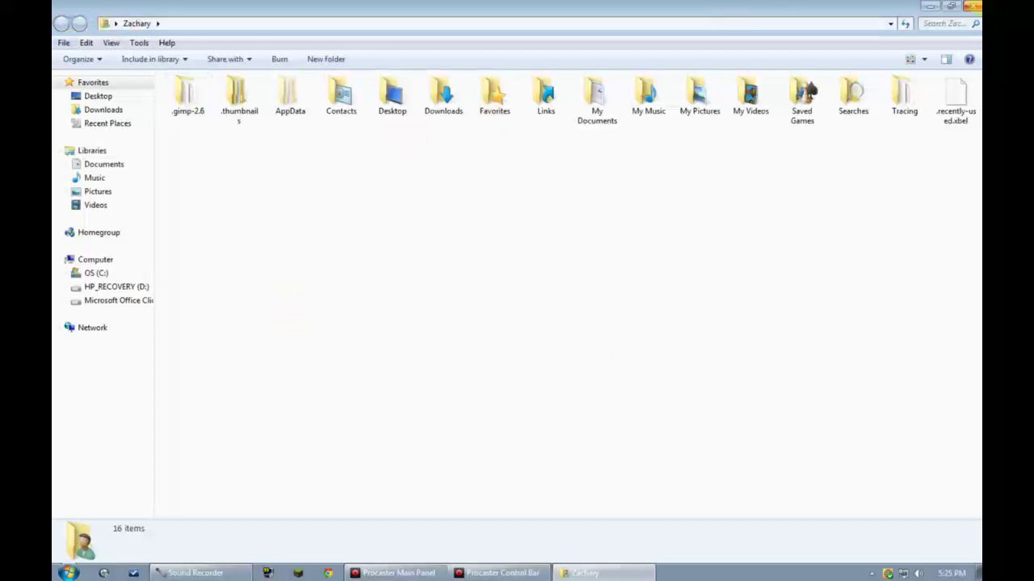
pyautogui.click(968, 6)
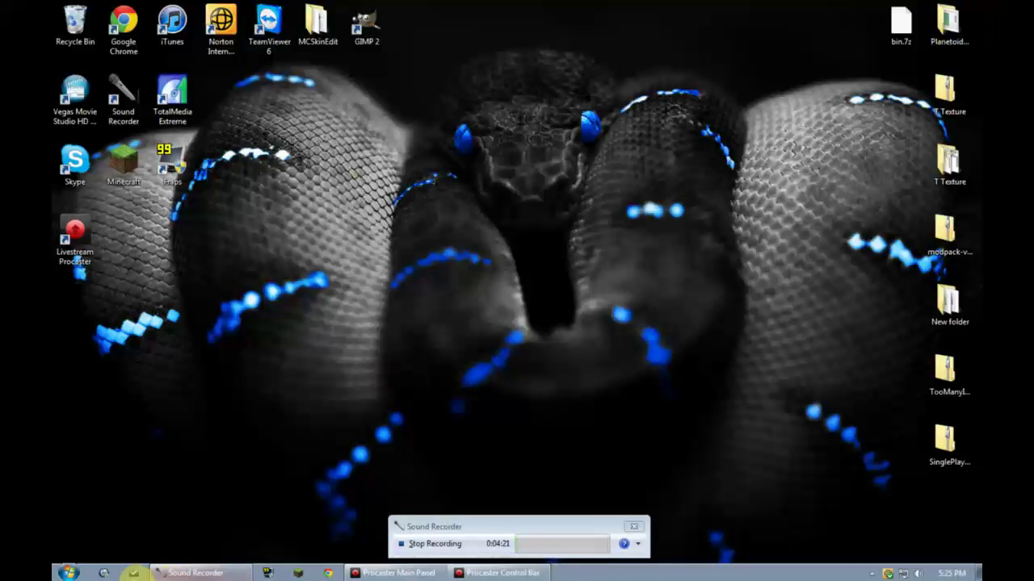
# Open the Downloads folder inside the personal user folder.
pyautogui.click(71, 572)
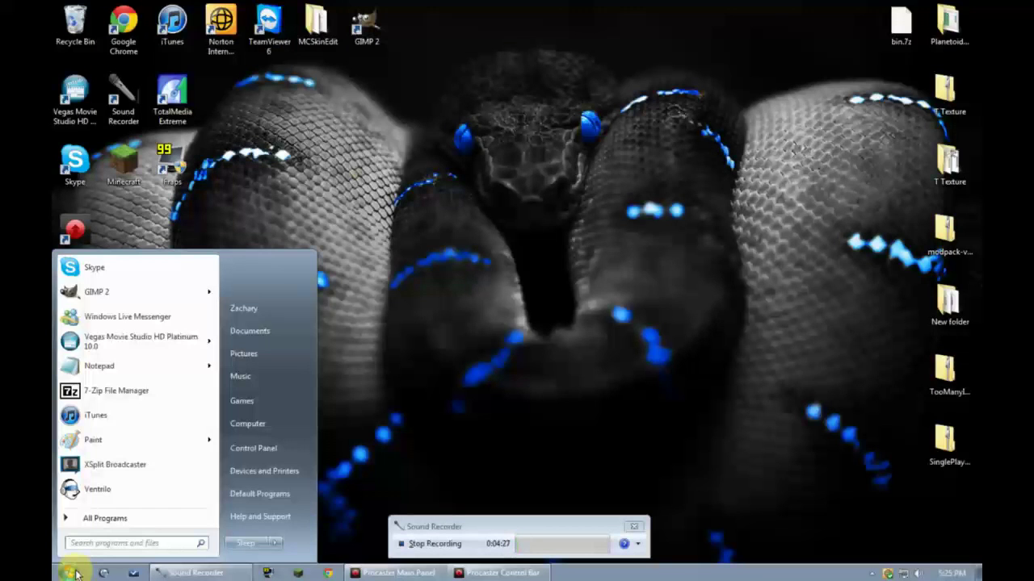
pyautogui.click(263, 310)
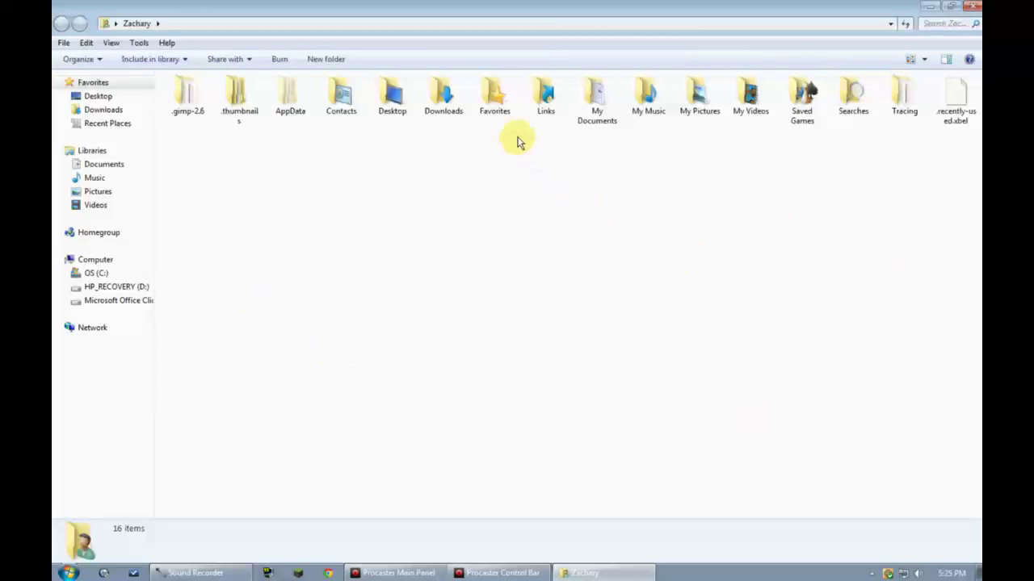
pyautogui.doubleClick(459, 109)
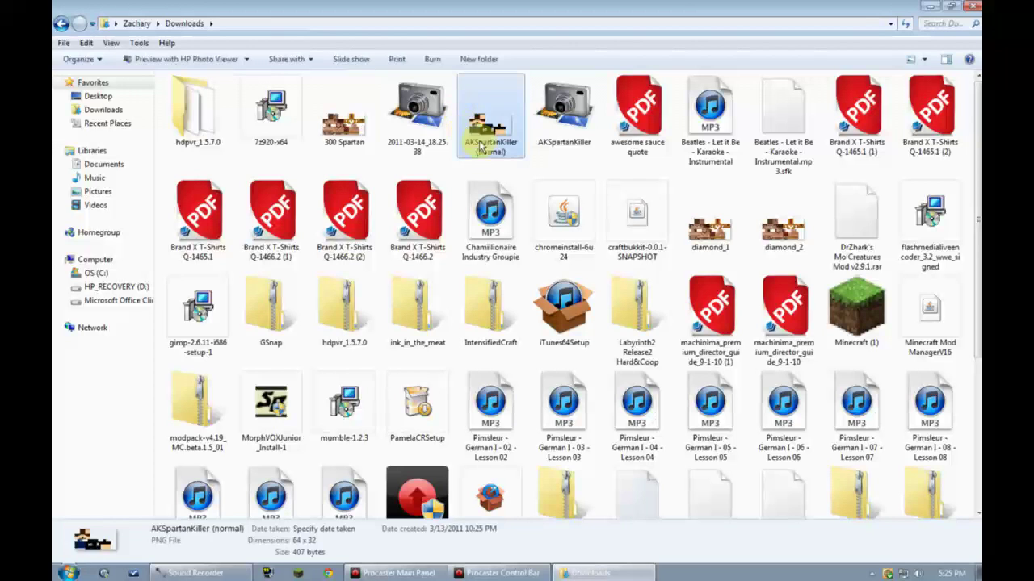
# Locate the downloaded SinglePlayerCommands-MC1.5v2.8_2 archive in the Downloads folder.
pyautogui.click(578, 257)
pyautogui.scroll(-5, 602, 355)
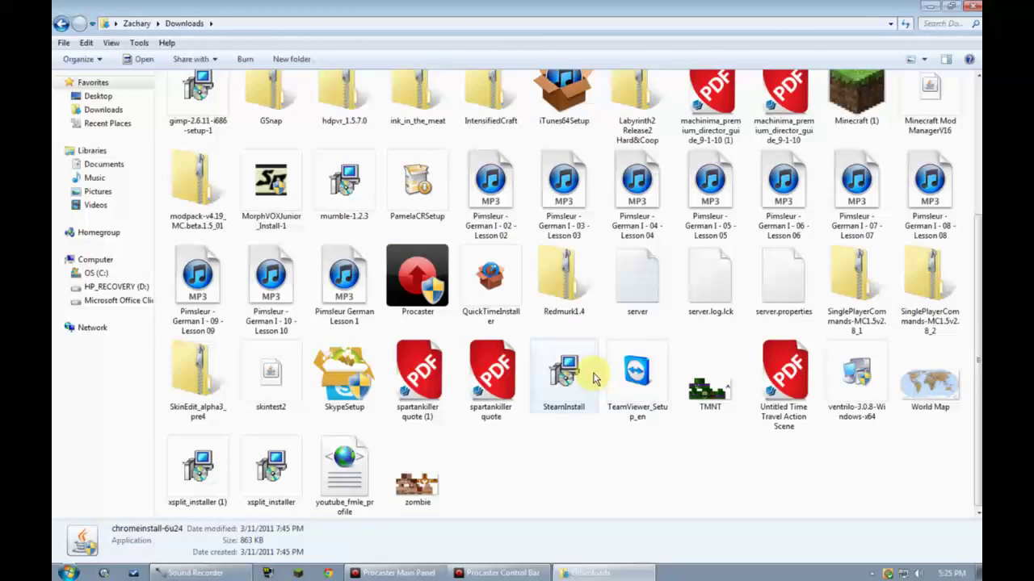
pyautogui.click(857, 279)
pyautogui.click(928, 278)
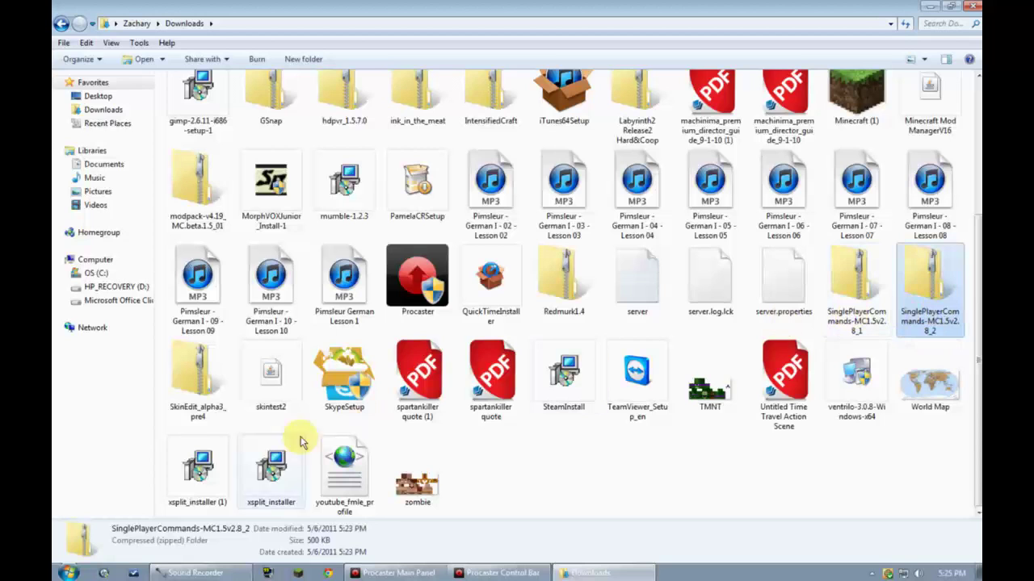
pyautogui.scroll(5, 543, 388)
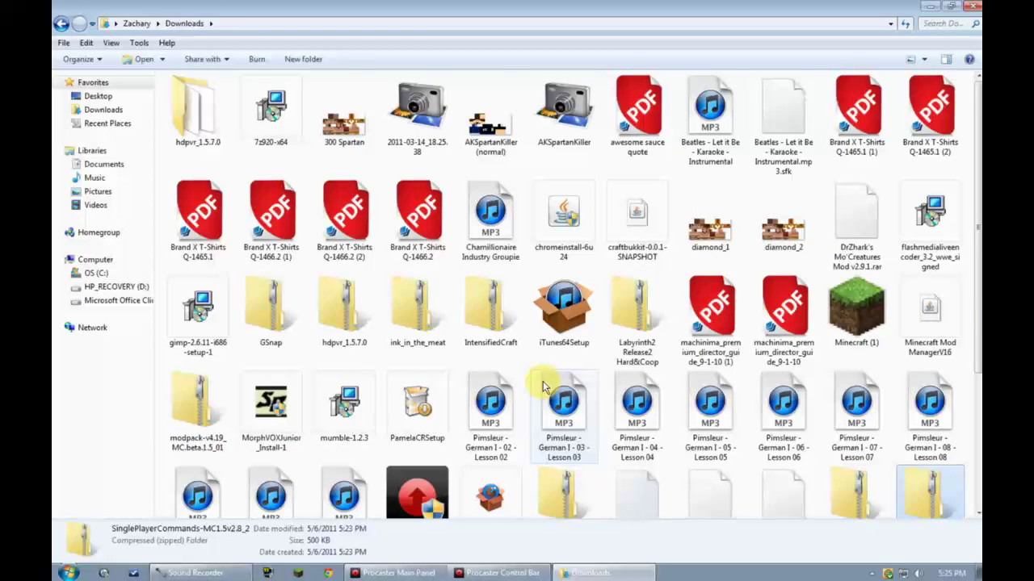
pyautogui.scroll(-5, 543, 388)
pyautogui.scroll(5, 638, 267)
# Locate the downloaded modpack-v4.19_MC.beta.1.5_01 archive in the Downloads folder.
pyautogui.click(640, 328)
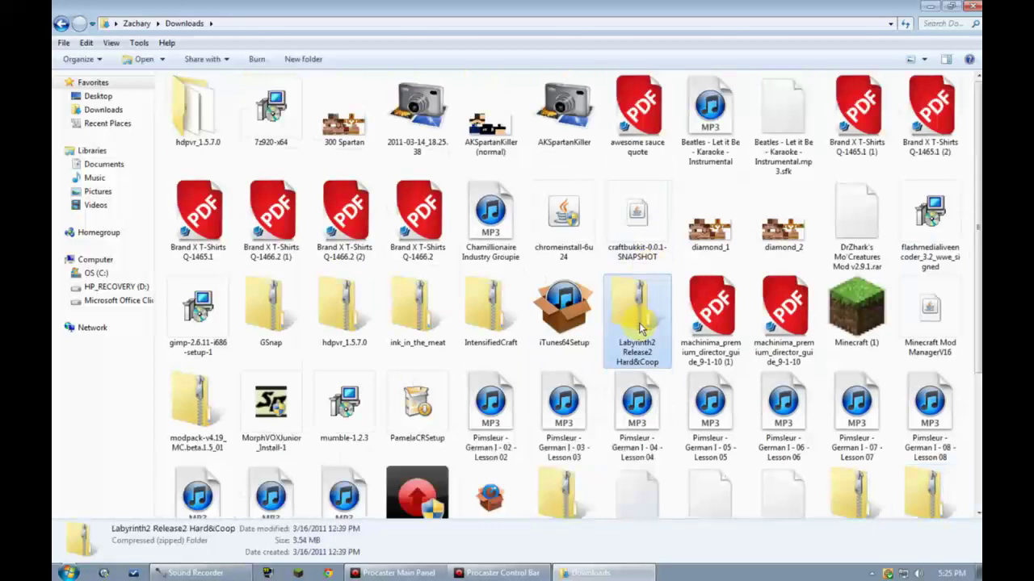
pyautogui.scroll(-1, 974, 155)
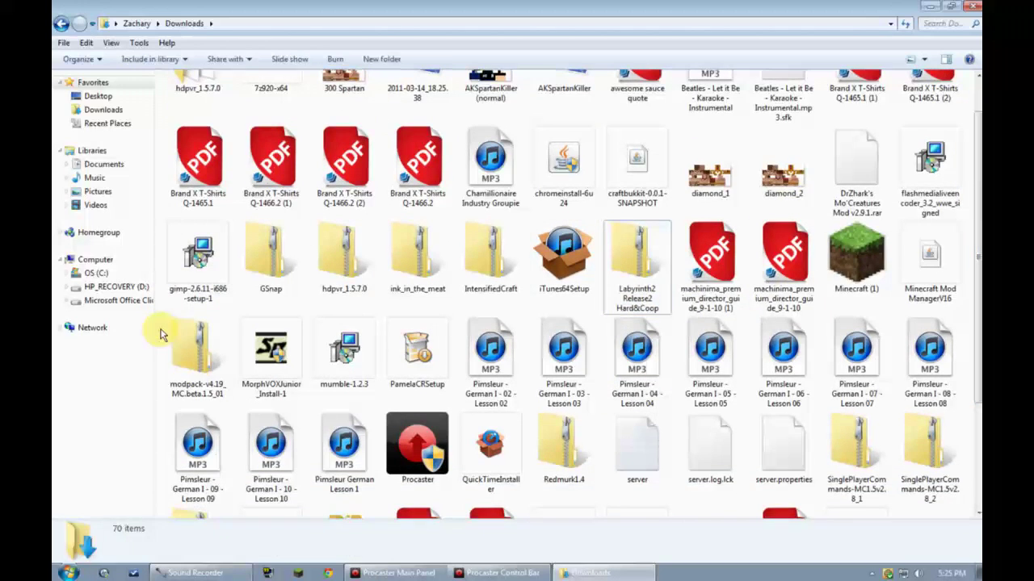
pyautogui.click(194, 348)
pyautogui.scroll(1, 299, 388)
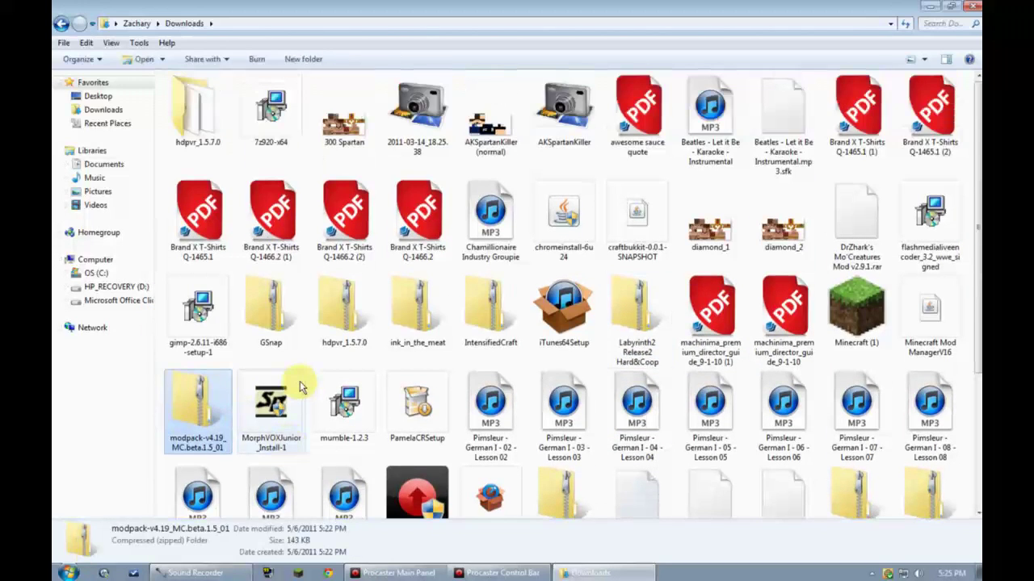
pyautogui.scroll(-4, 416, 386)
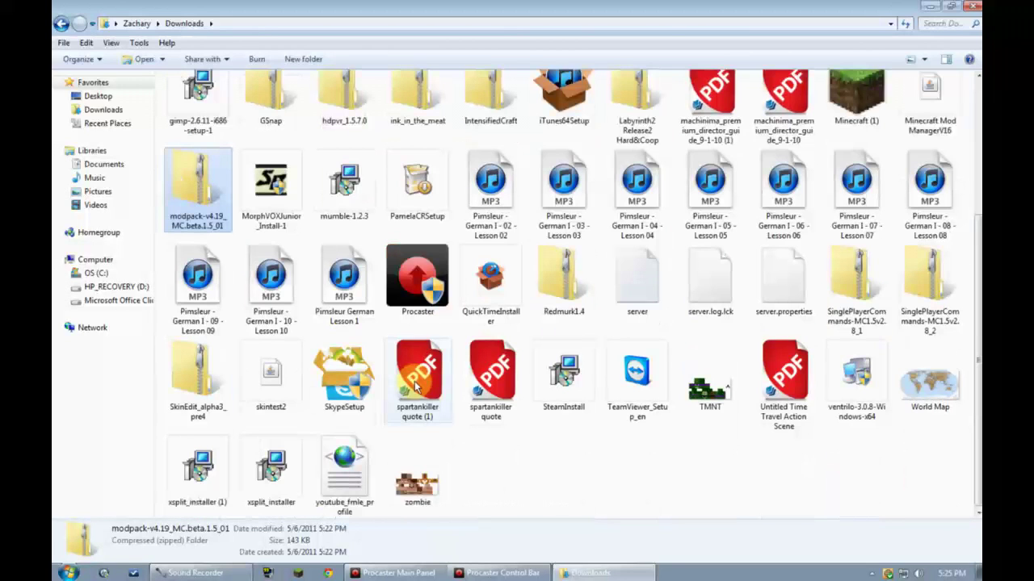
pyautogui.click(485, 454)
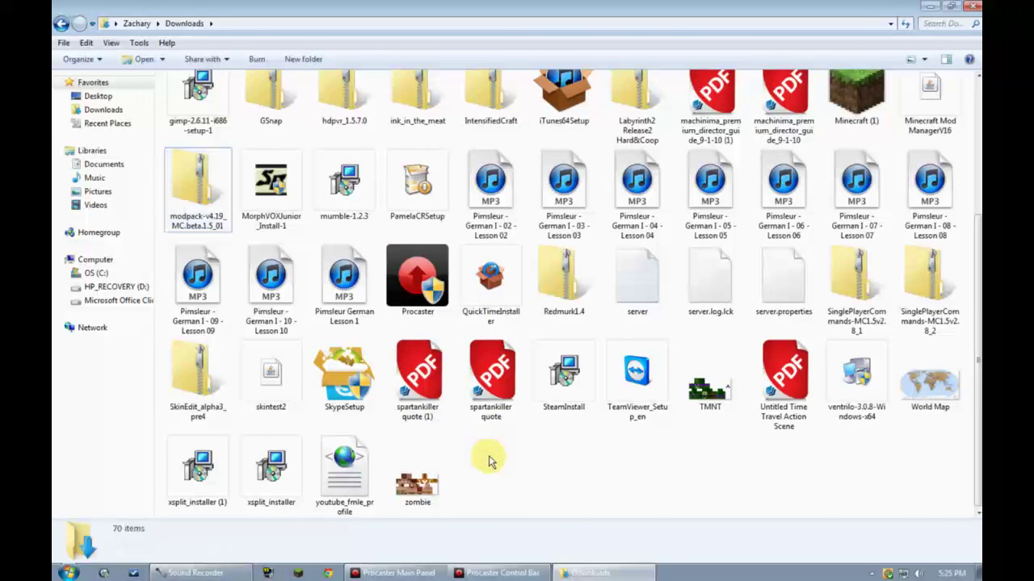
# Shrink the Downloads window to reveal the desktop and move DrZhark's Mo'Creatures Mod v2.9.1.rar onto the desktop.
pyautogui.scroll(4, 503, 444)
pyautogui.click(856, 208)
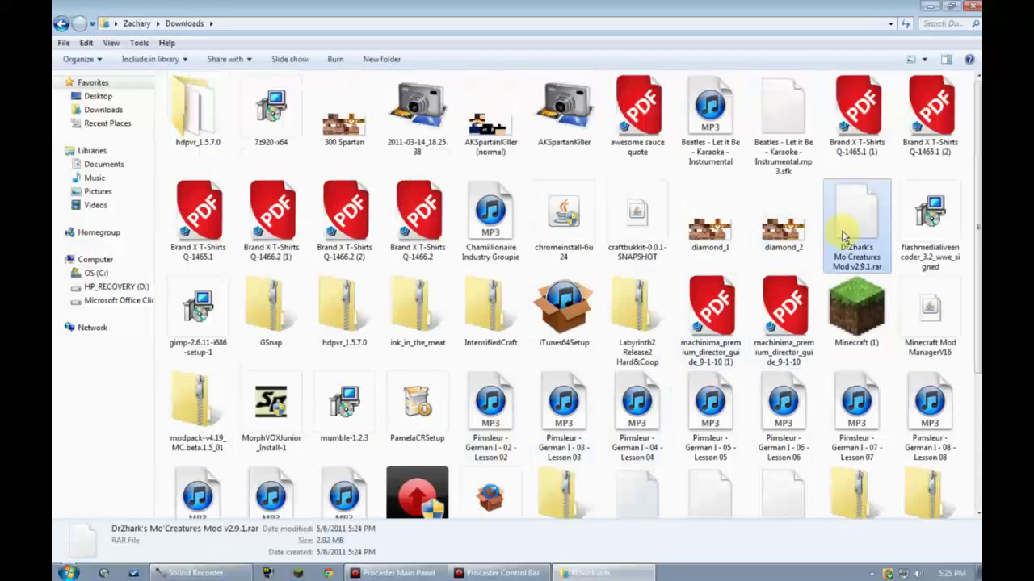
pyautogui.click(953, 7)
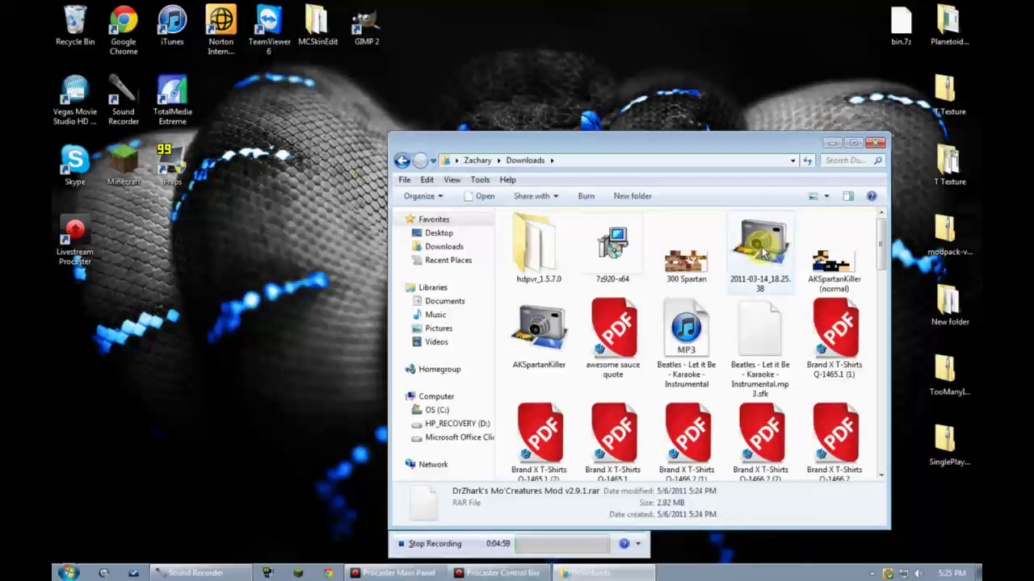
pyautogui.moveTo(754, 138); pyautogui.dragTo(453, 130)
pyautogui.moveTo(579, 235); pyautogui.dragTo(580, 282)
pyautogui.moveTo(252, 373); pyautogui.dragTo(803, 256)
# Move the modpack-v4.19_MC.beta.1.5_01 archive from the Downloads folder onto the desktop.
pyautogui.click(584, 293)
pyautogui.moveTo(580, 286); pyautogui.dragTo(577, 323)
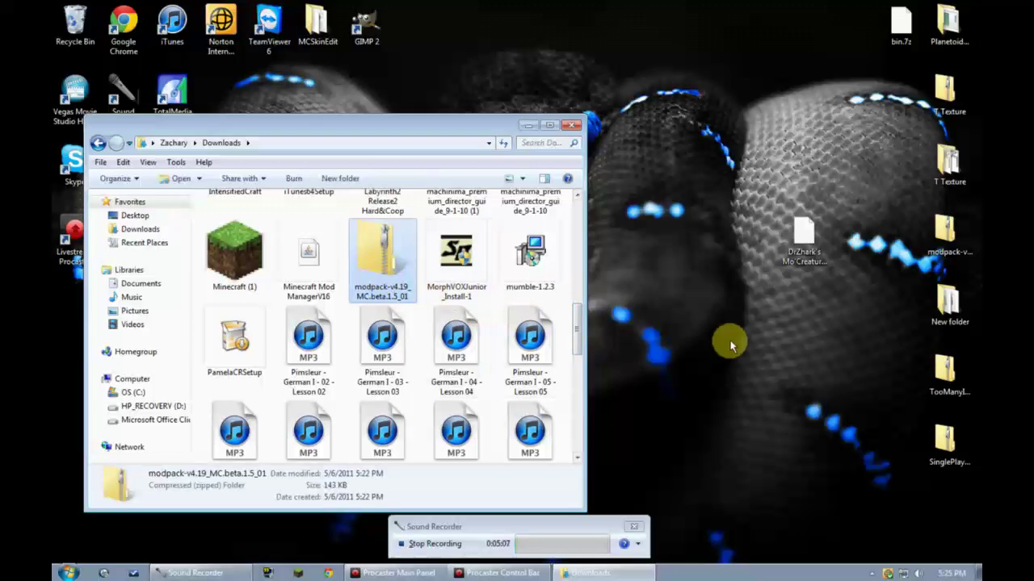
pyautogui.moveTo(731, 345); pyautogui.dragTo(735, 339)
# Check the SinglePlayerCommands-MC1.5v2.8_2 archive in Downloads against its desktop copy, select the desktop TooManyItems archive, and close the Downloads window.
pyautogui.moveTo(578, 323); pyautogui.dragTo(584, 393)
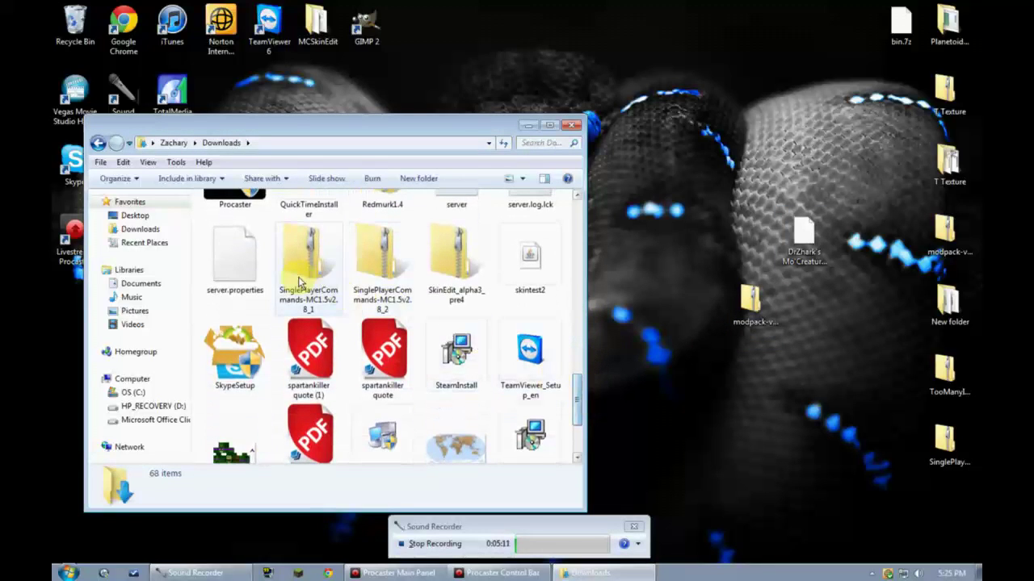
pyautogui.moveTo(331, 257); pyautogui.dragTo(947, 436)
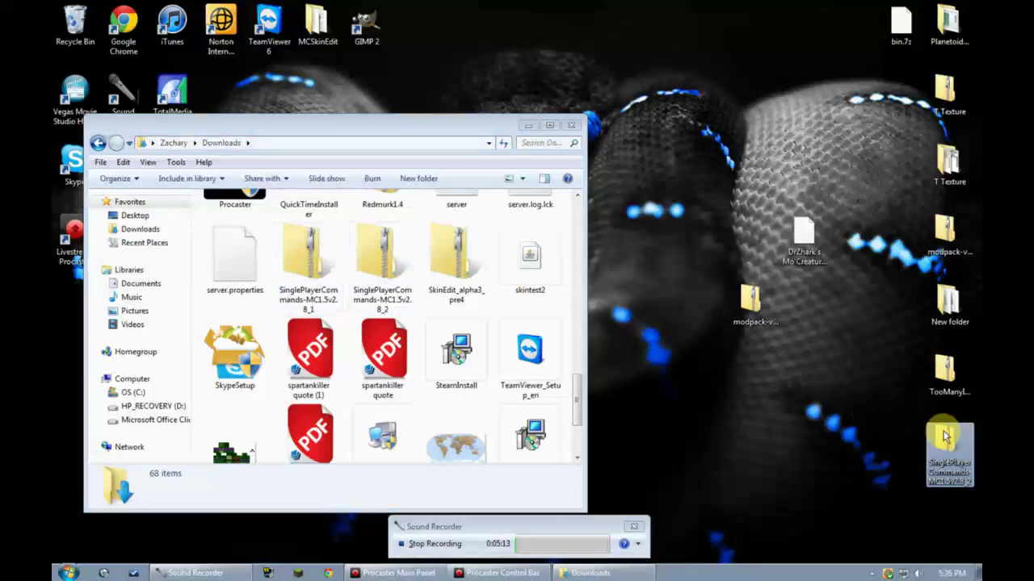
pyautogui.click(946, 408)
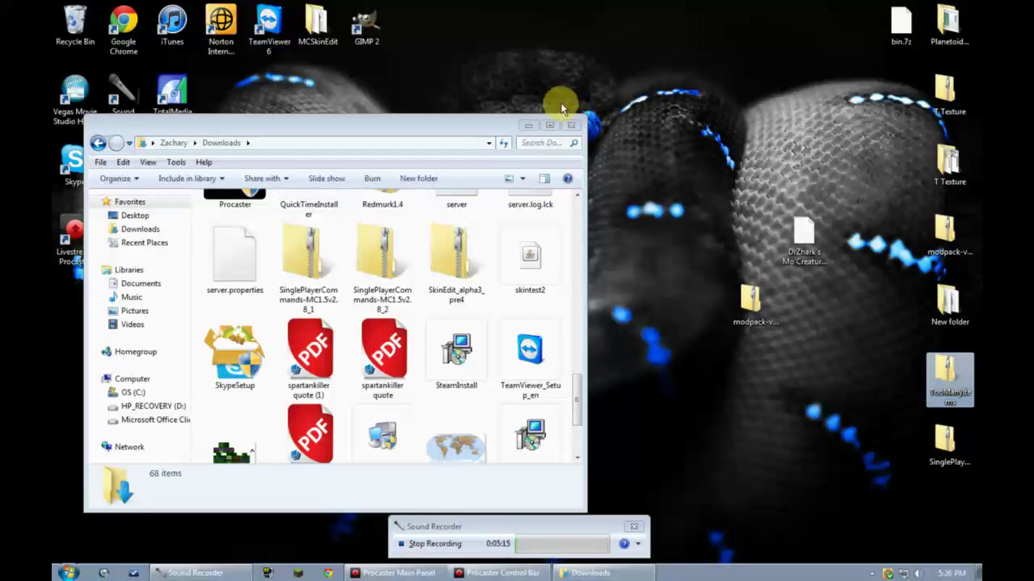
pyautogui.click(571, 125)
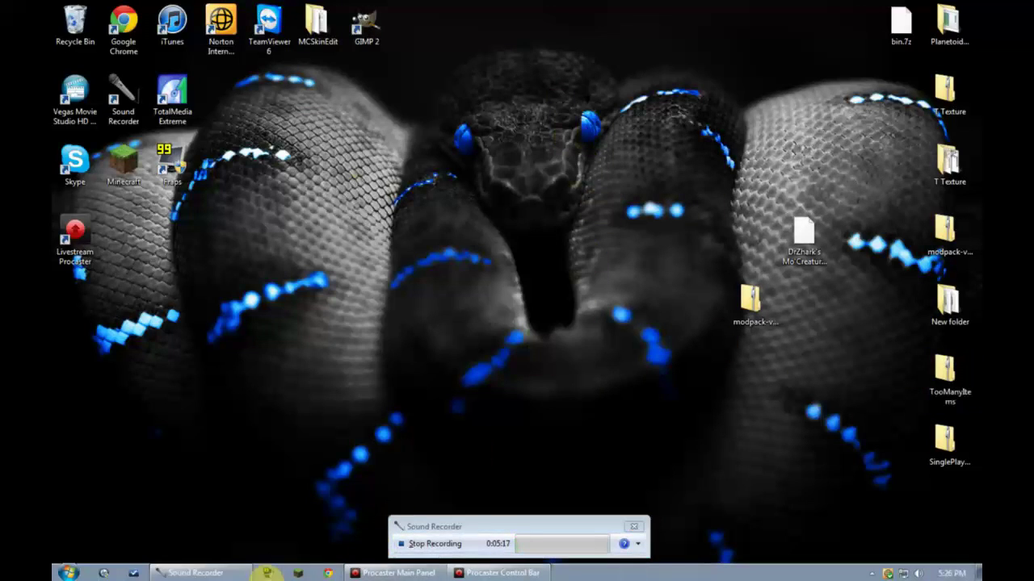
# Switch to Google Chrome, search for "toomanyitemxs" and open the TooManyItems thread on the Minecraft forums.
pyautogui.doubleClick(124, 25)
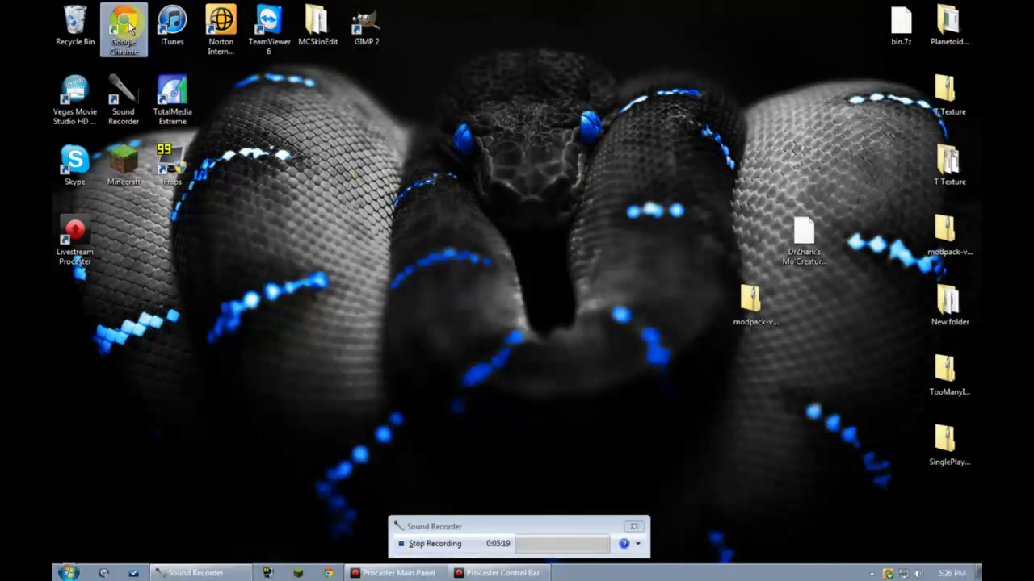
pyautogui.click(230, 26)
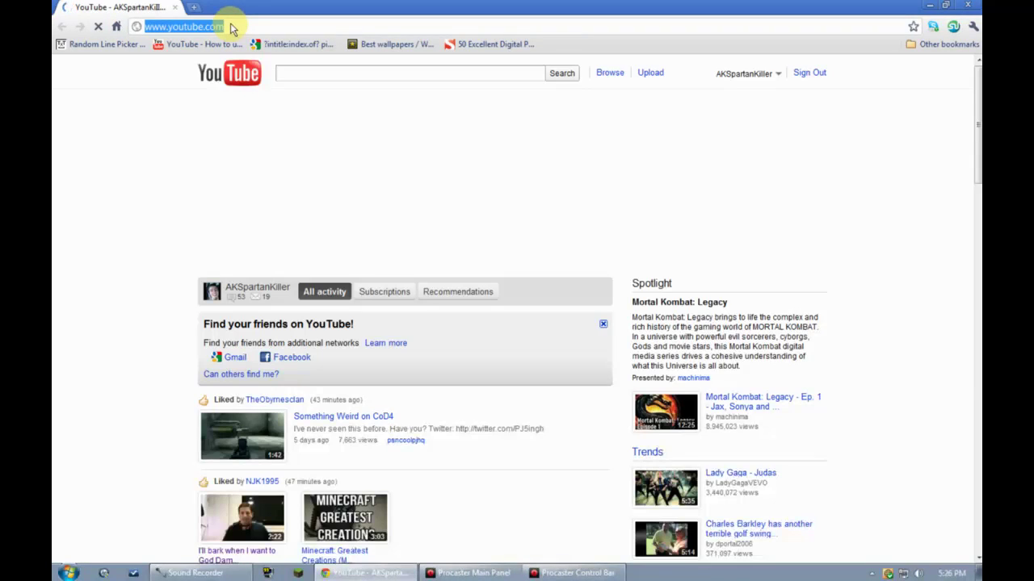
pyautogui.write('toomanyitemxs')
pyautogui.press('Return')
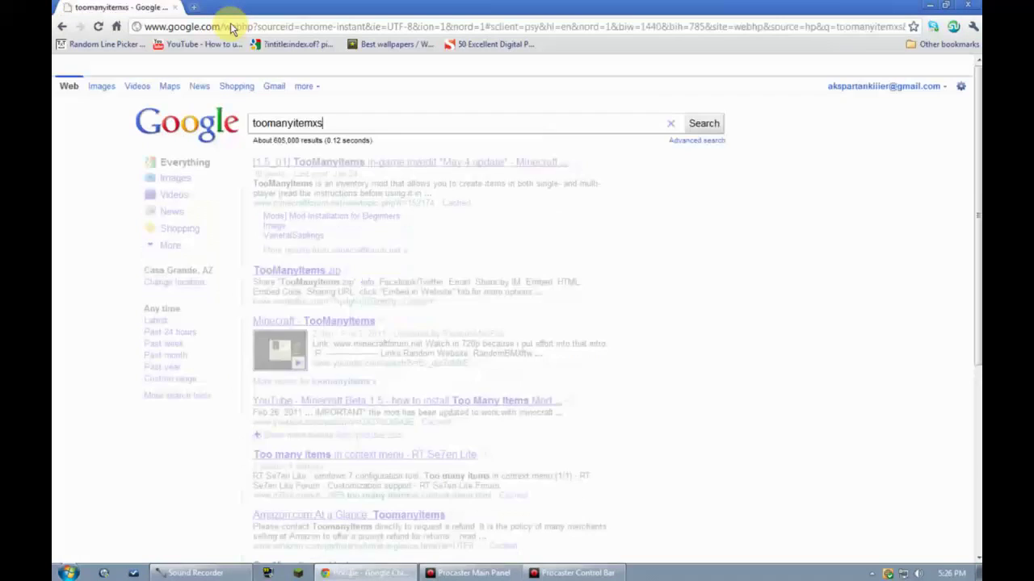
pyautogui.click(329, 202)
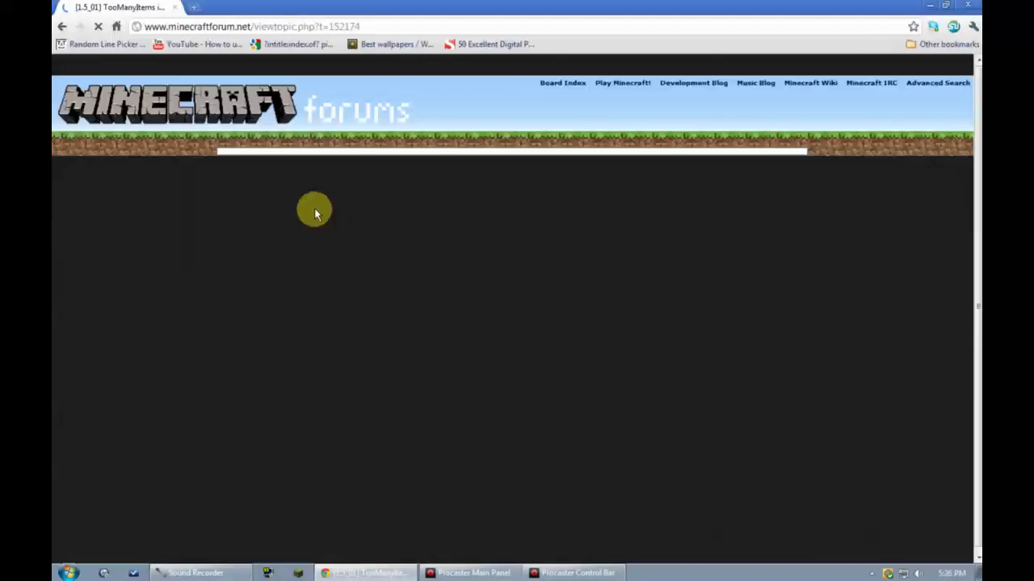
# Examine the TooManyItems thread down to its Beta 1.5_01 download section and close the browser.
pyautogui.scroll(-3, 601, 350)
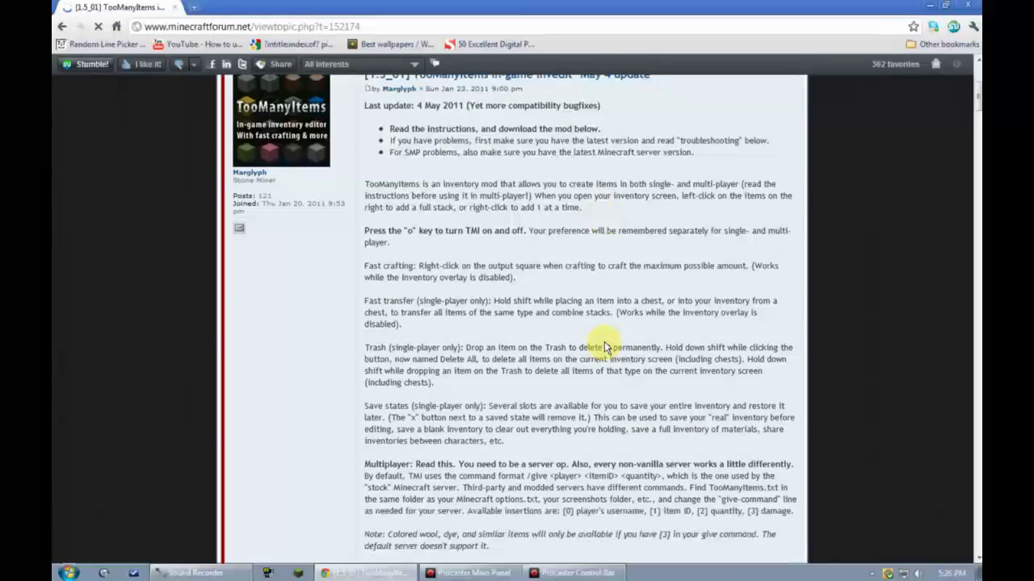
pyautogui.scroll(-6, 604, 342)
pyautogui.scroll(2, 522, 330)
pyautogui.scroll(-1, 451, 265)
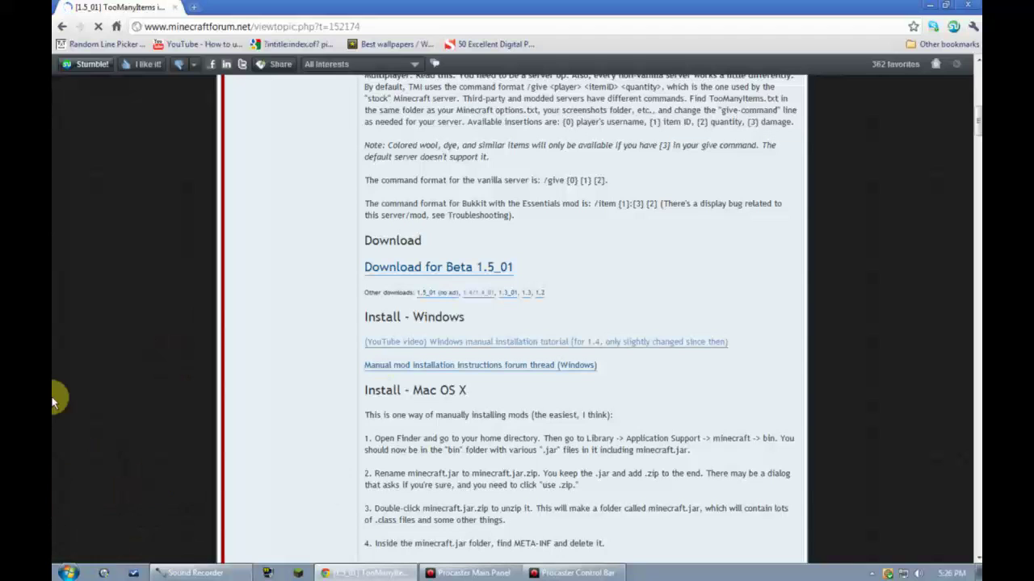
pyautogui.click(965, 8)
# Move the newly downloaded modpack archive directly beneath DrZhark's Mo'Creatures file on the desktop.
pyautogui.moveTo(745, 299)
pyautogui.mouseDown()
pyautogui.moveTo(783, 306)
pyautogui.moveTo(751, 303)
pyautogui.mouseUp()
pyautogui.moveTo(830, 303); pyautogui.dragTo(800, 311)
pyautogui.click(933, 446)
# Place the older modpack archive beside New folder, compare its name with the v4.19 archive, and delete the older one.
pyautogui.click(947, 236)
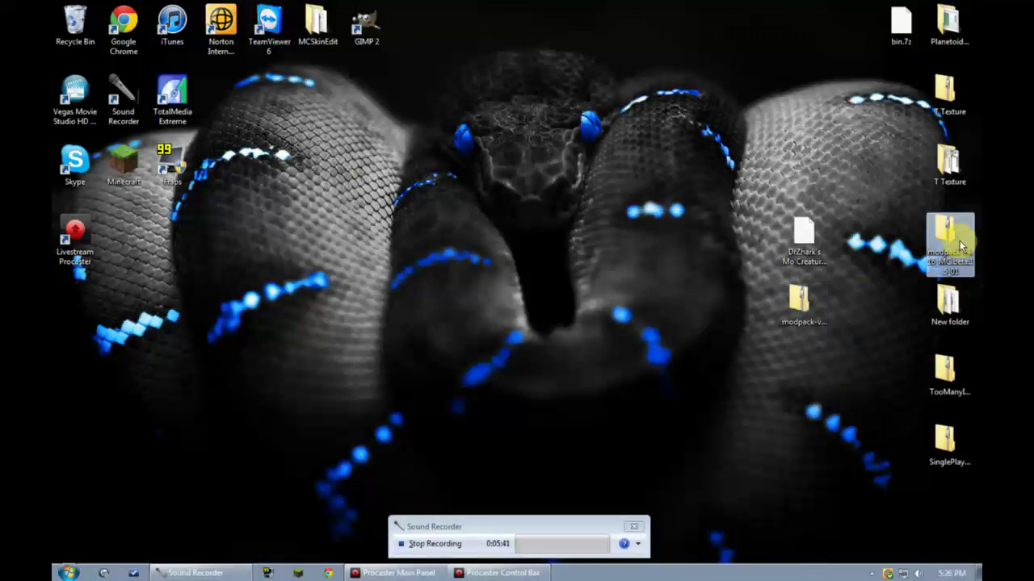
pyautogui.click(822, 294)
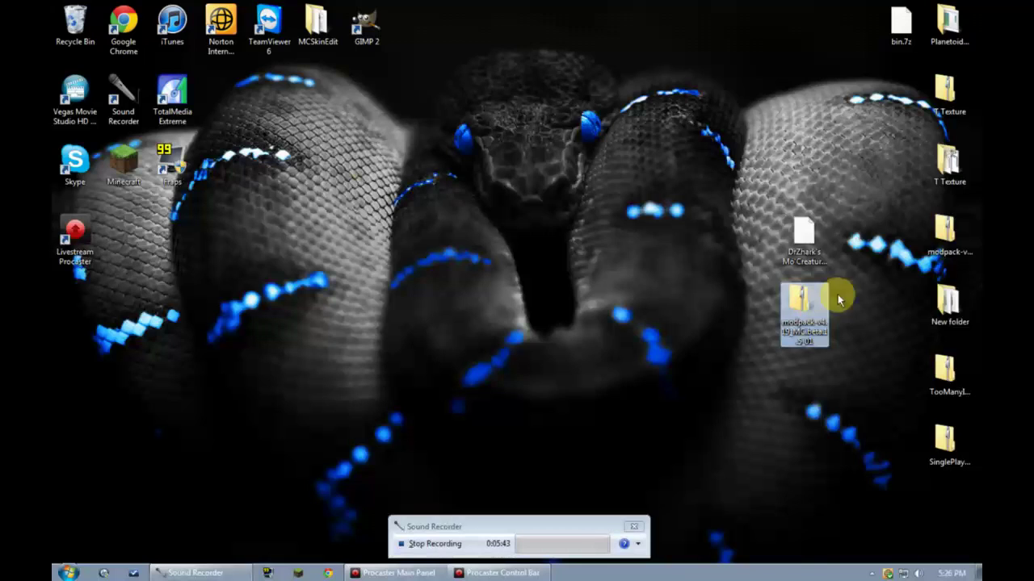
pyautogui.click(941, 238)
pyautogui.moveTo(946, 242); pyautogui.dragTo(898, 311)
pyautogui.click(802, 327)
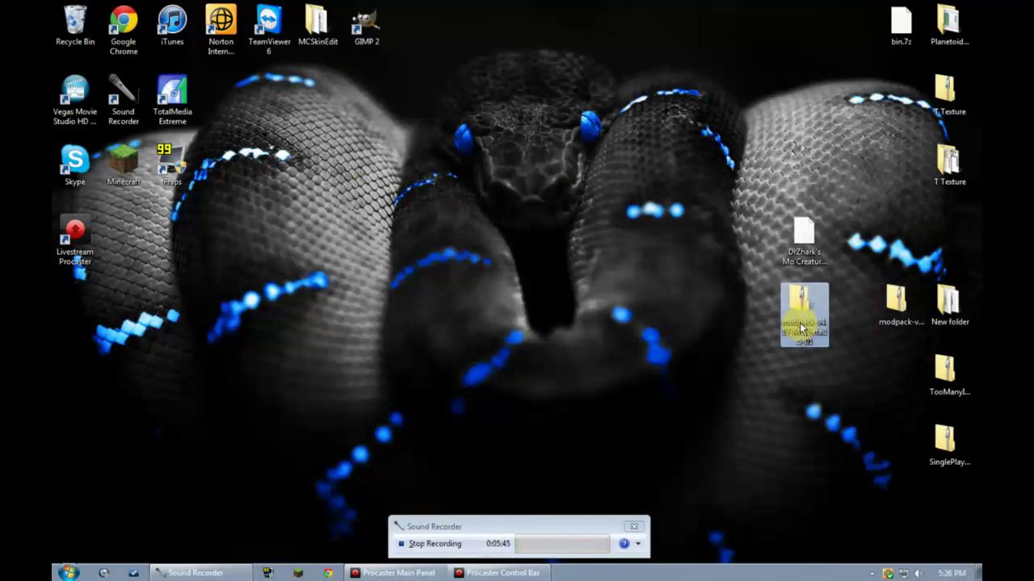
pyautogui.click(890, 301)
pyautogui.click(811, 305)
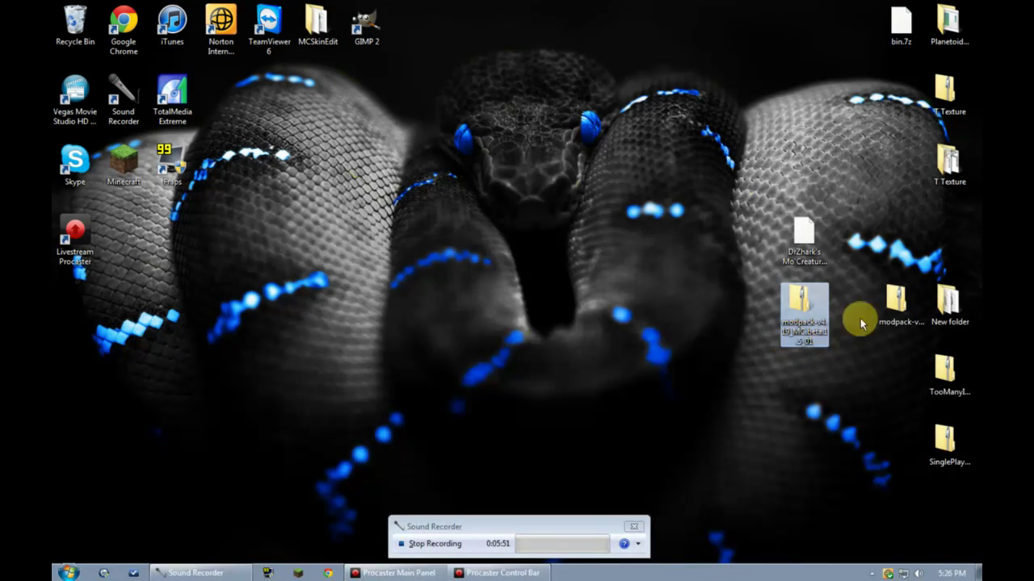
pyautogui.click(898, 333)
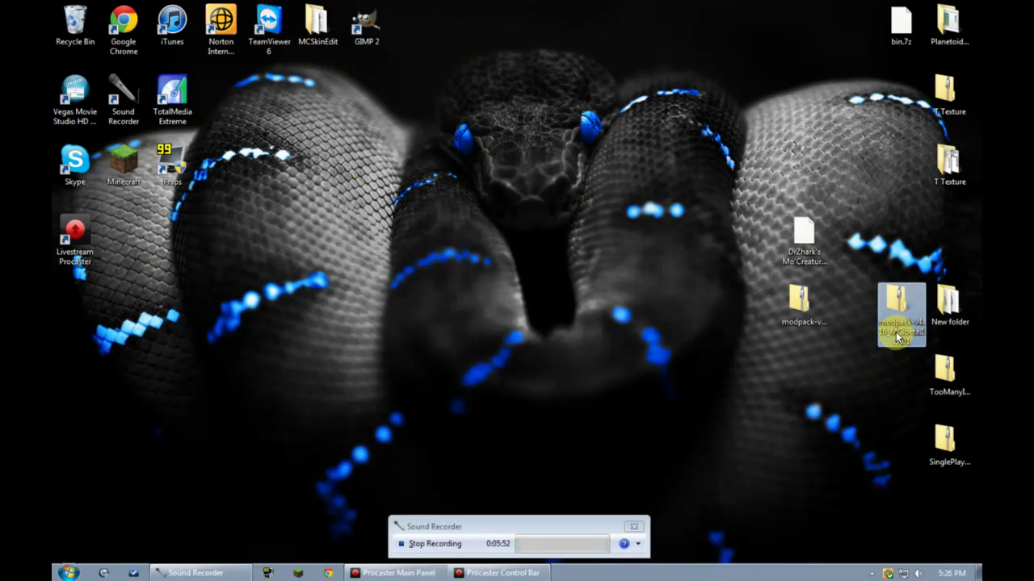
pyautogui.click(824, 318)
pyautogui.click(901, 323)
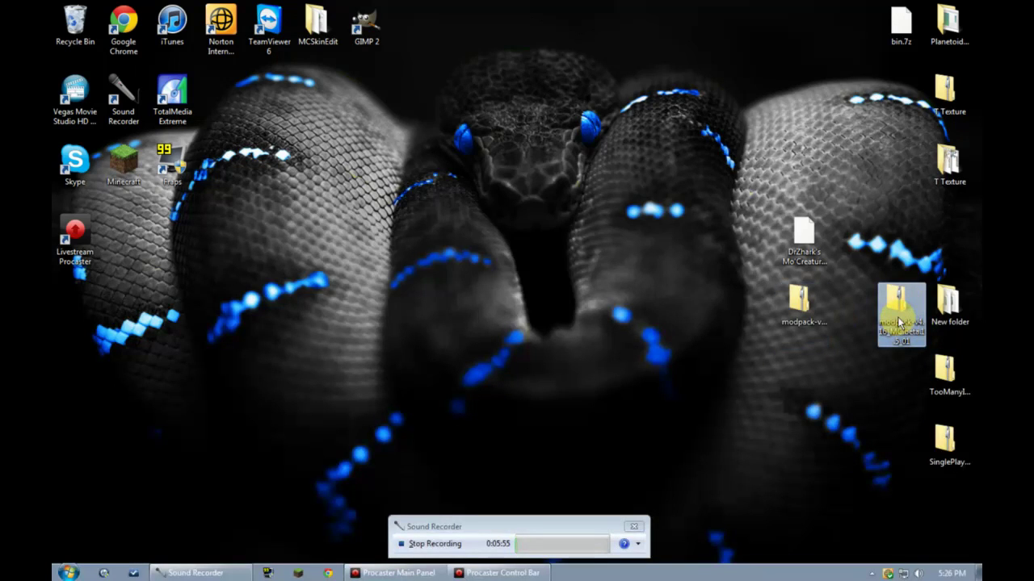
pyautogui.press('Delete')
pyautogui.press('Return')
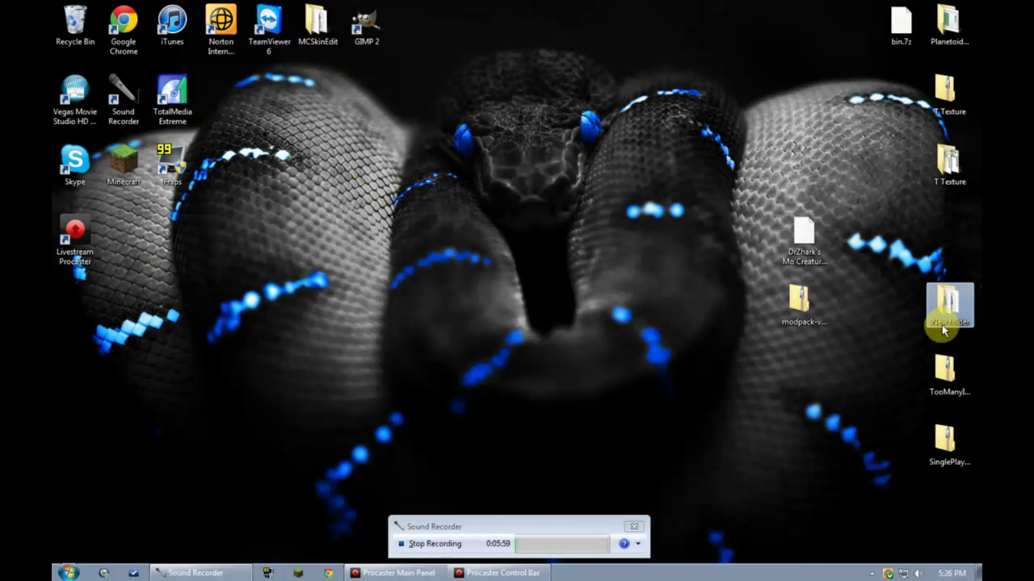
# Check the contents of New folder on the desktop and delete the folder to the Recycle Bin.
pyautogui.press('Delete')
pyautogui.doubleClick(947, 311)
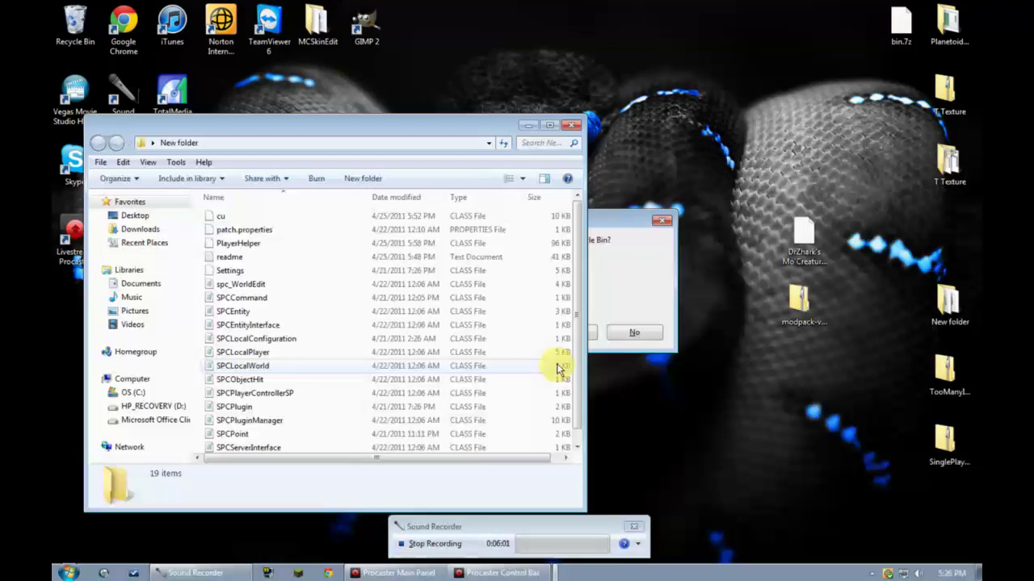
pyautogui.scroll(-1, 379, 291)
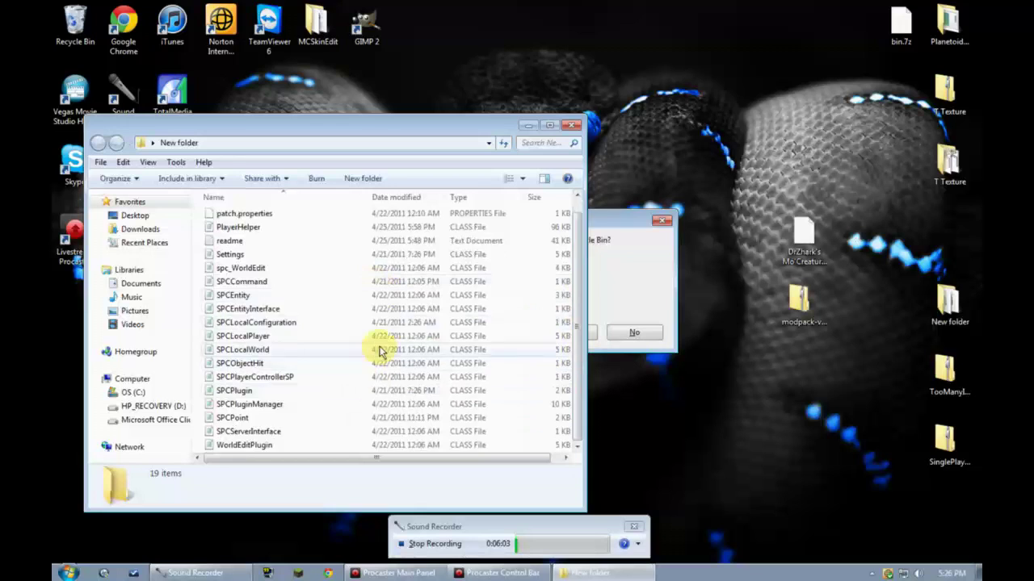
pyautogui.click(572, 125)
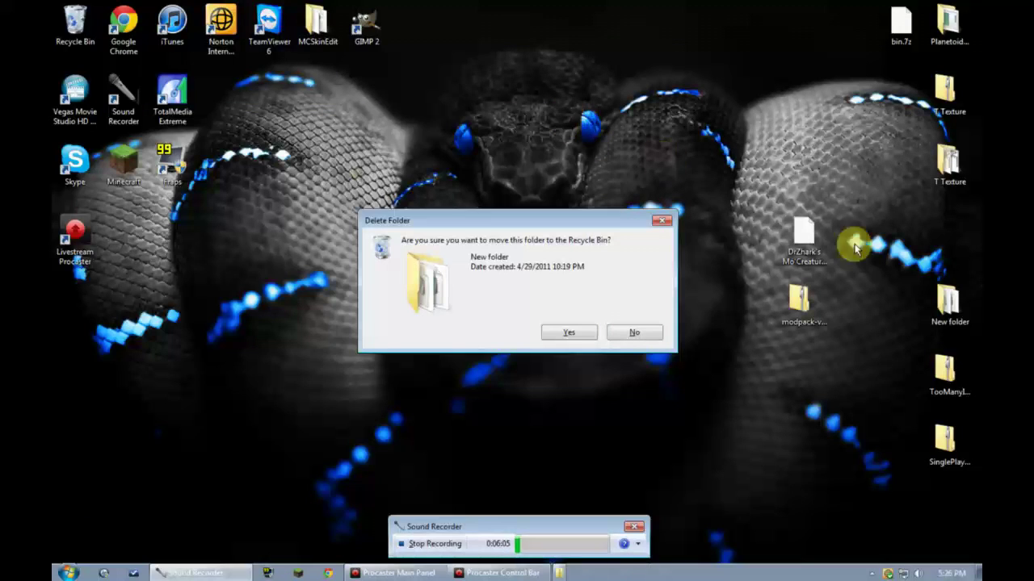
pyautogui.click(625, 328)
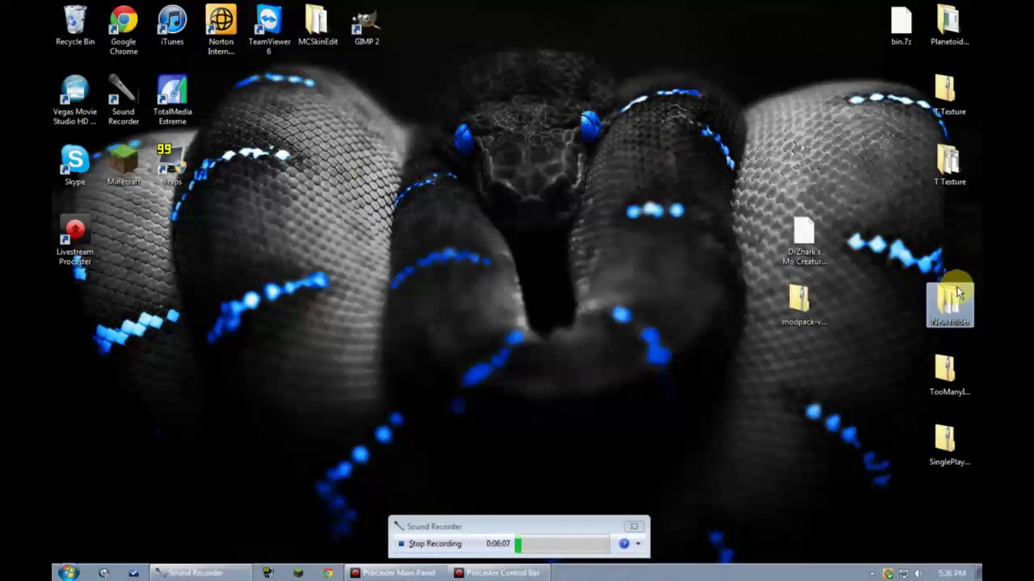
pyautogui.press('Delete')
pyautogui.click(570, 331)
# Move the TooManyItems archive up on the desktop and place the T Texture folder beside the T Texture archive.
pyautogui.moveTo(955, 360); pyautogui.dragTo(940, 234)
pyautogui.click(928, 167)
pyautogui.moveTo(944, 174); pyautogui.dragTo(893, 95)
# Line up the mods on the desktop, with TooManyItems above the Mo'Creatures file and SinglePlayerCommands below the modpack archive.
pyautogui.click(947, 222)
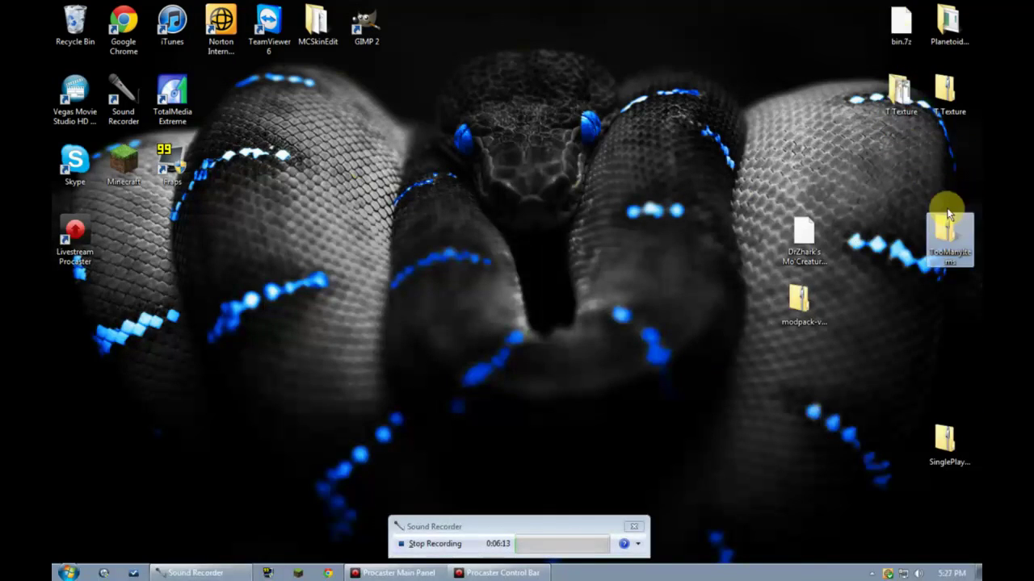
pyautogui.moveTo(927, 254); pyautogui.dragTo(791, 166)
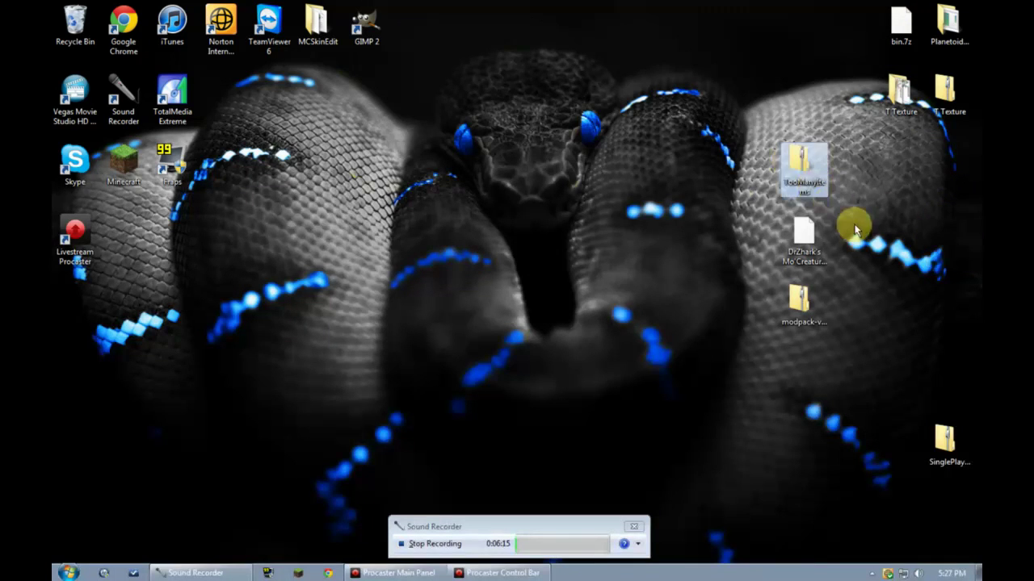
pyautogui.click(946, 438)
pyautogui.moveTo(828, 372); pyautogui.dragTo(819, 424)
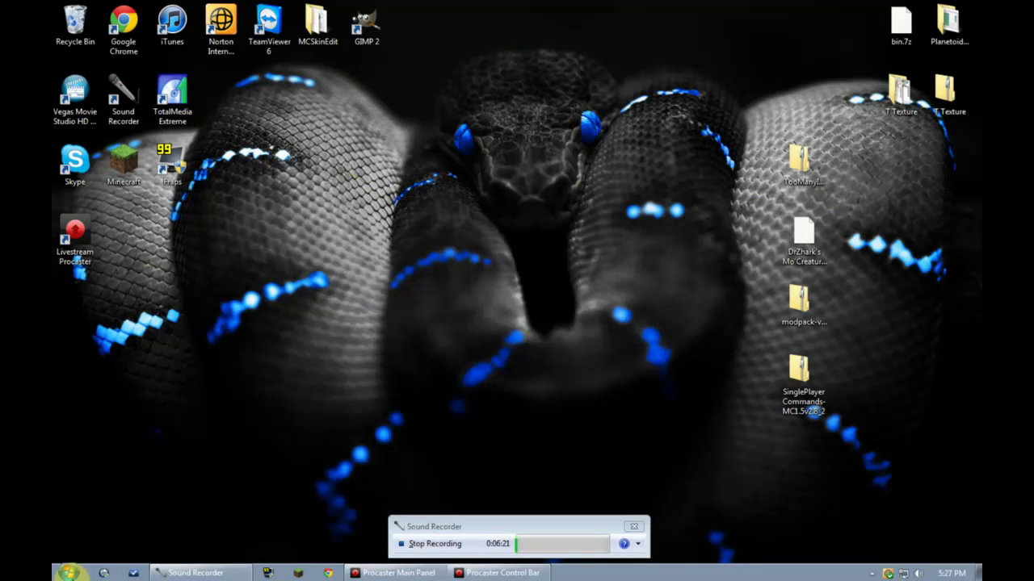
# Open the personal user folder and set its folder options to show hidden files, folders, and drives.
pyautogui.click(71, 573)
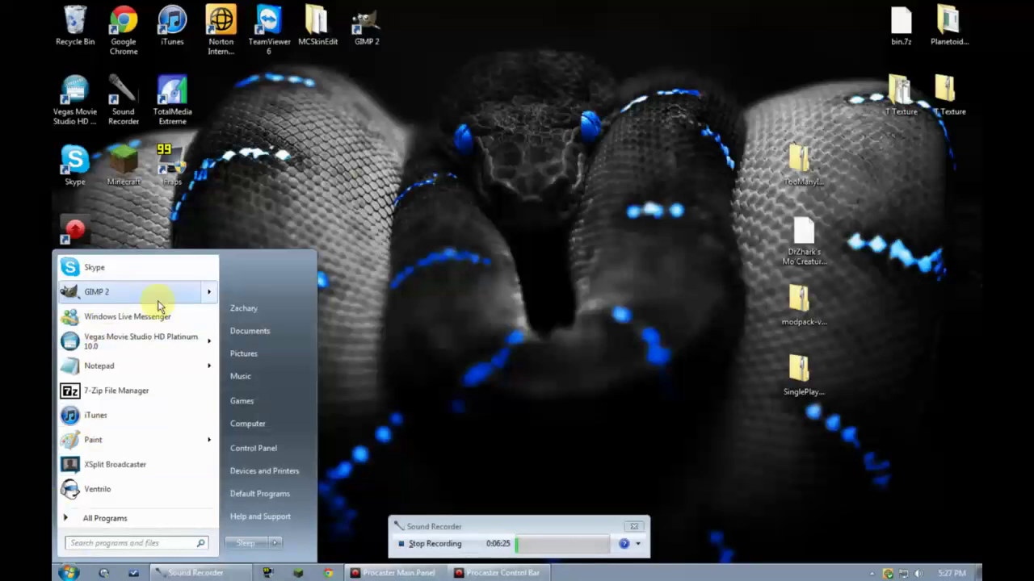
pyautogui.click(245, 312)
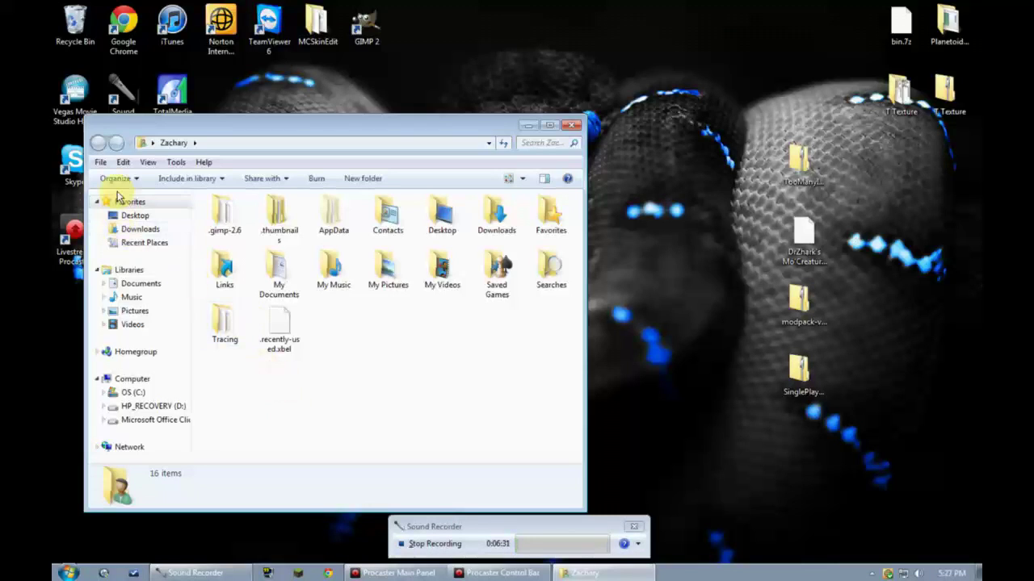
pyautogui.click(100, 163)
pyautogui.click(121, 164)
pyautogui.click(116, 178)
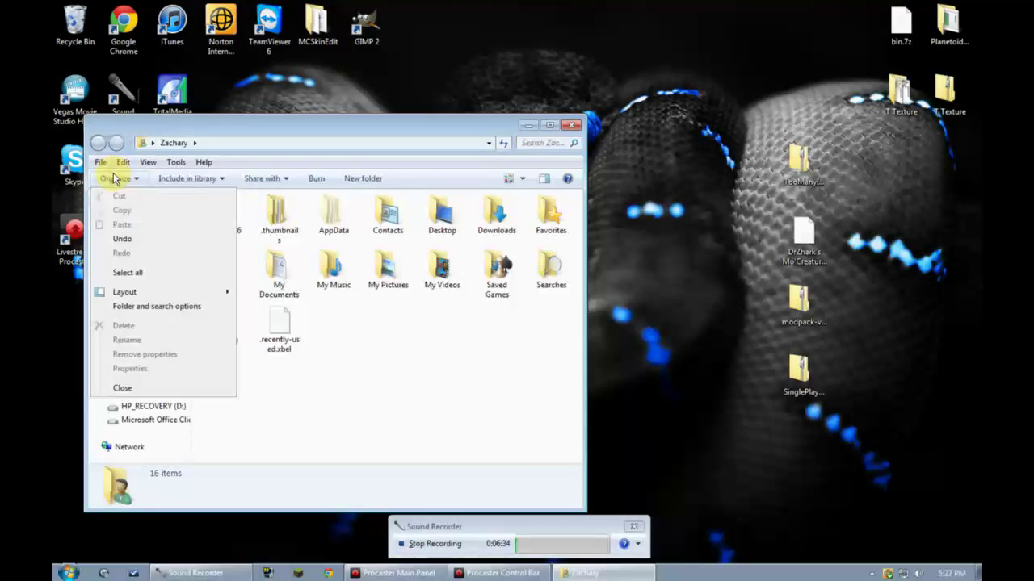
pyautogui.click(166, 309)
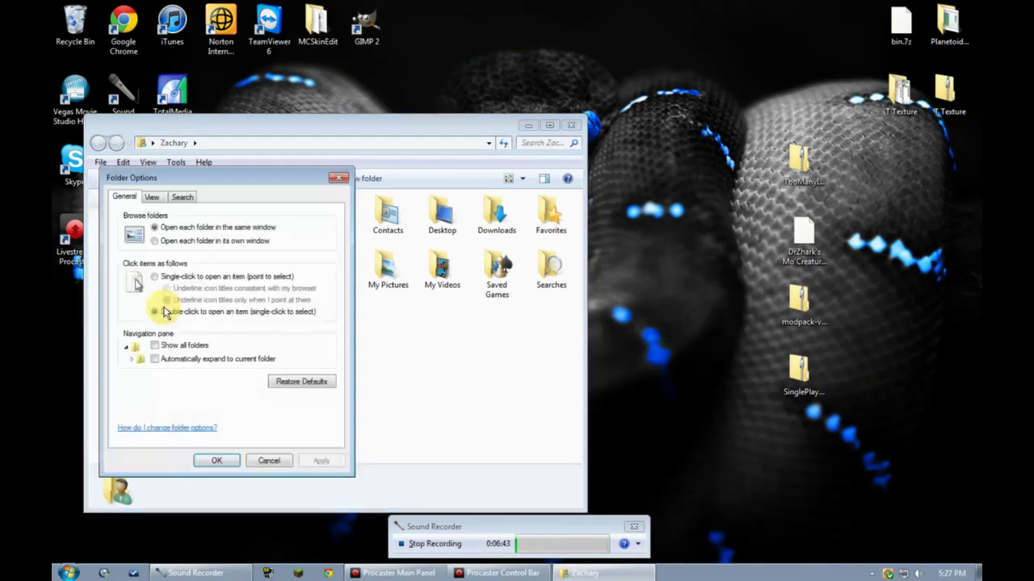
pyautogui.click(154, 197)
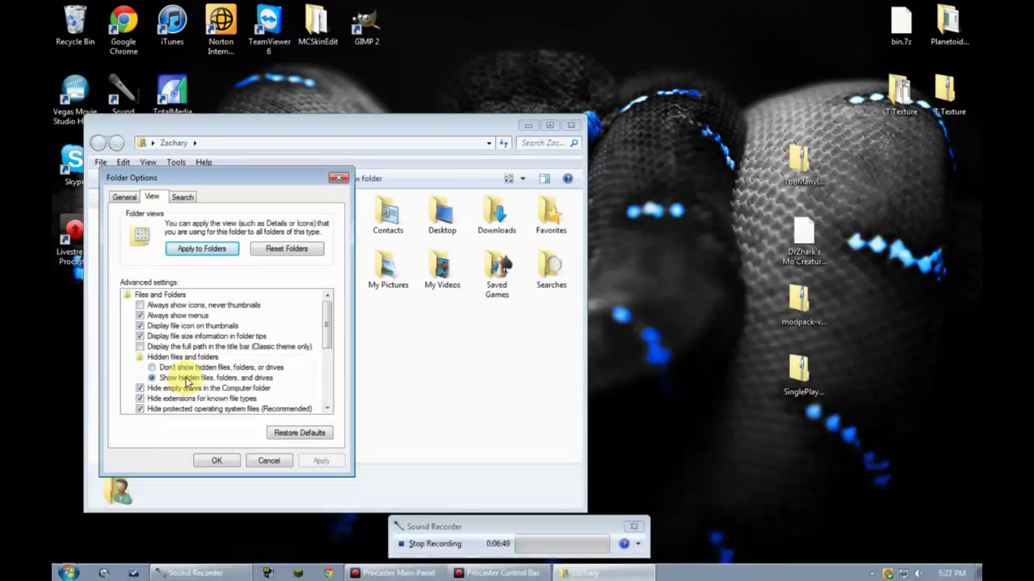
pyautogui.click(155, 376)
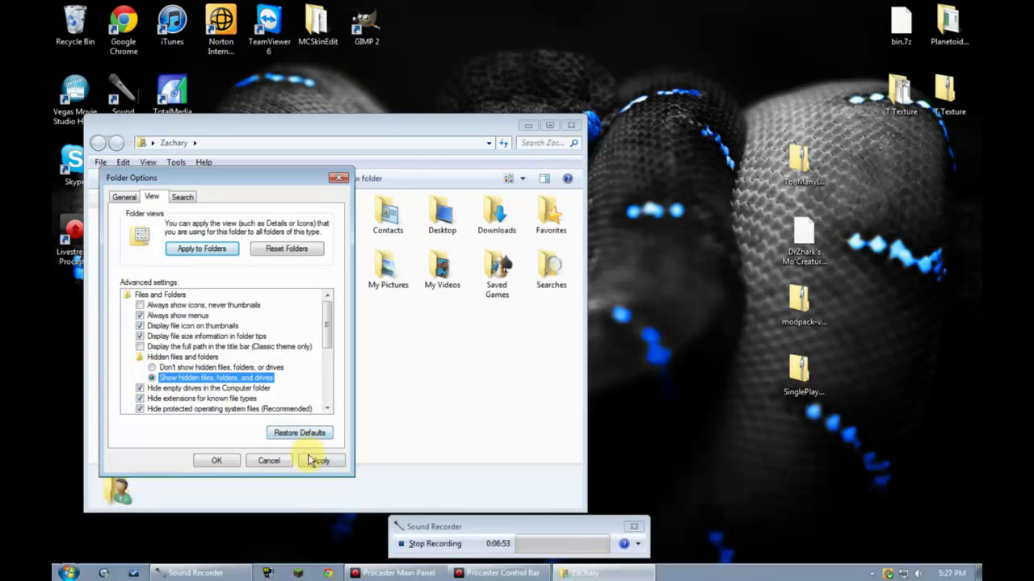
pyautogui.click(314, 460)
pyautogui.click(235, 462)
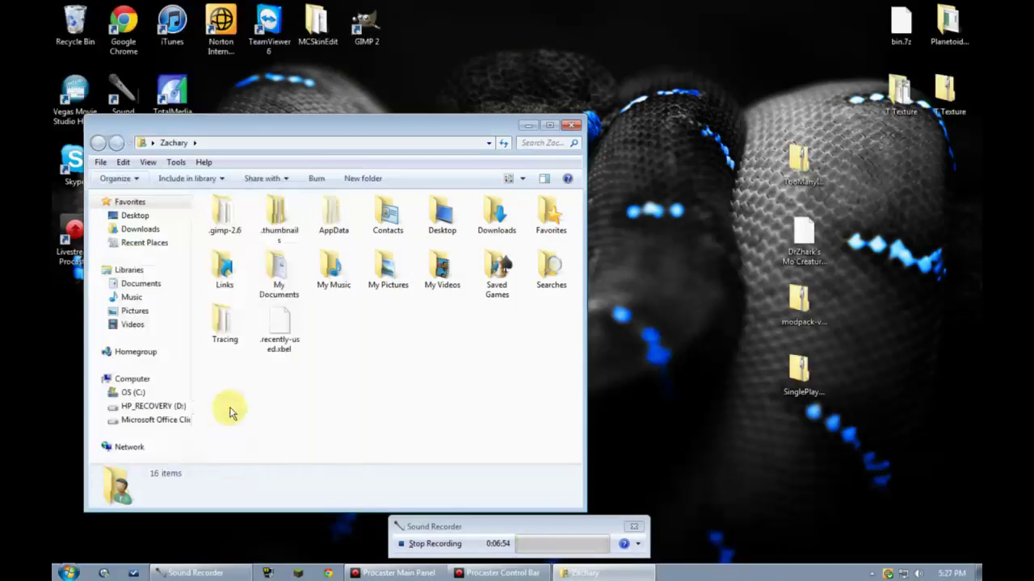
# Open the .minecraft folder inside the Roaming folder of AppData.
pyautogui.click(331, 234)
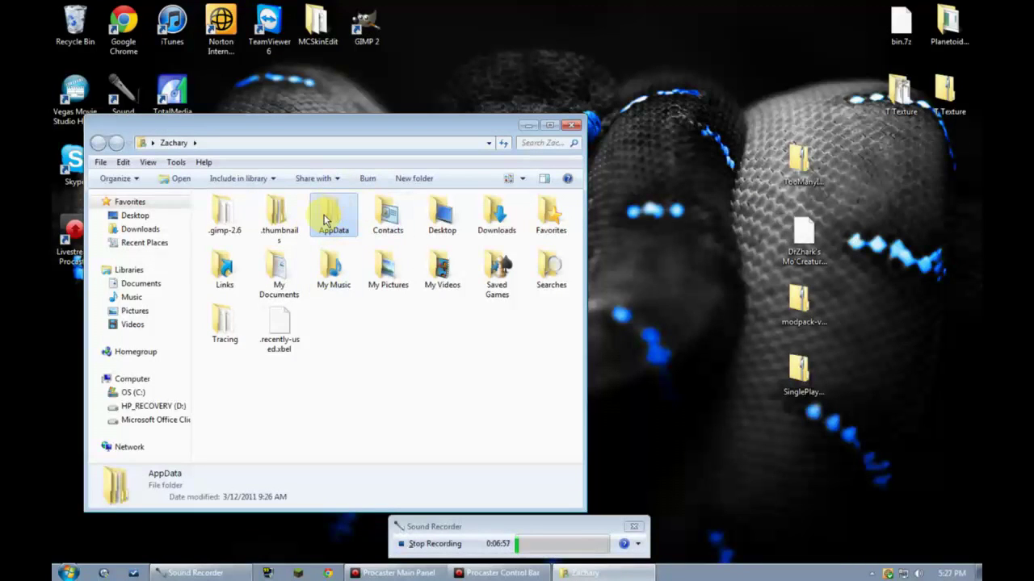
pyautogui.doubleClick(329, 214)
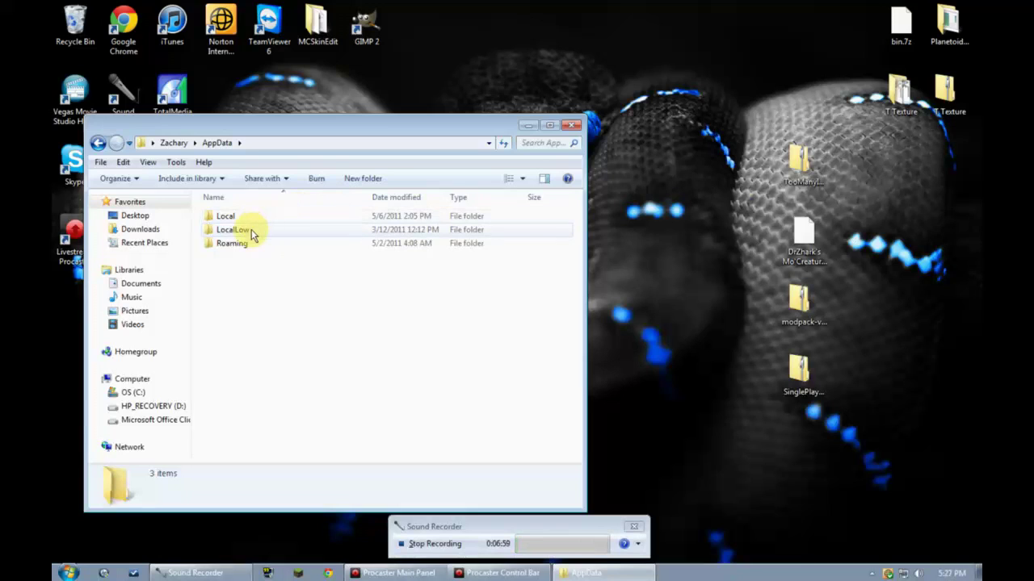
pyautogui.doubleClick(226, 244)
pyautogui.doubleClick(230, 216)
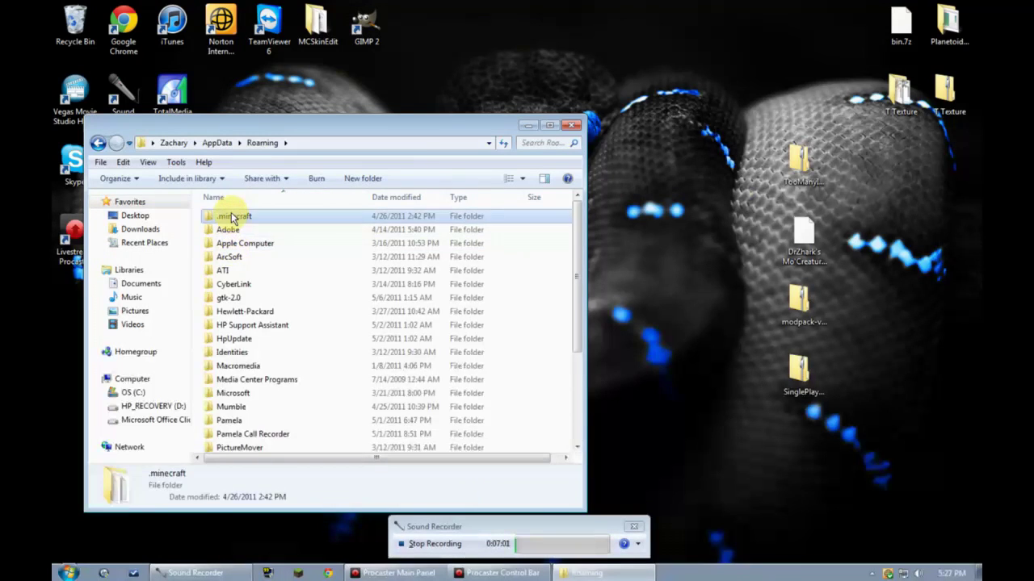
# Look inside the Xenocontendi archive in the .minecraft folder and return to the folder.
pyautogui.scroll(-2, 252, 347)
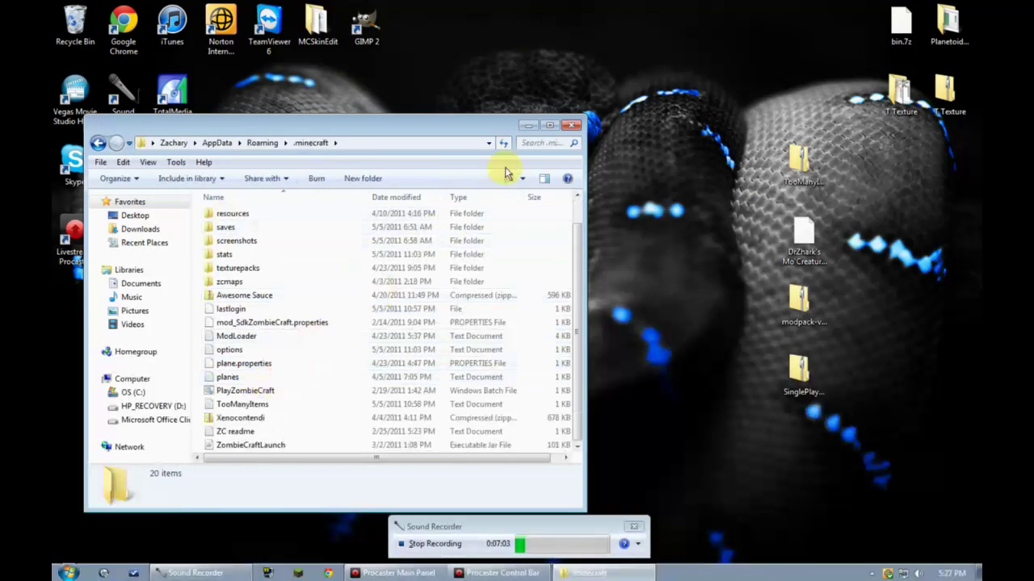
pyautogui.moveTo(475, 133); pyautogui.dragTo(473, 112)
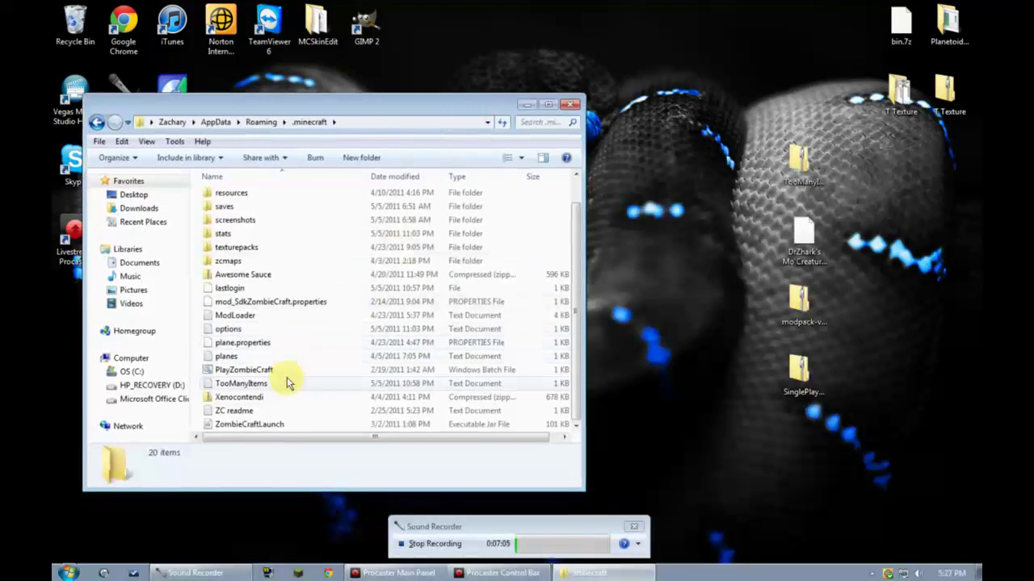
pyautogui.click(259, 399)
pyautogui.doubleClick(260, 399)
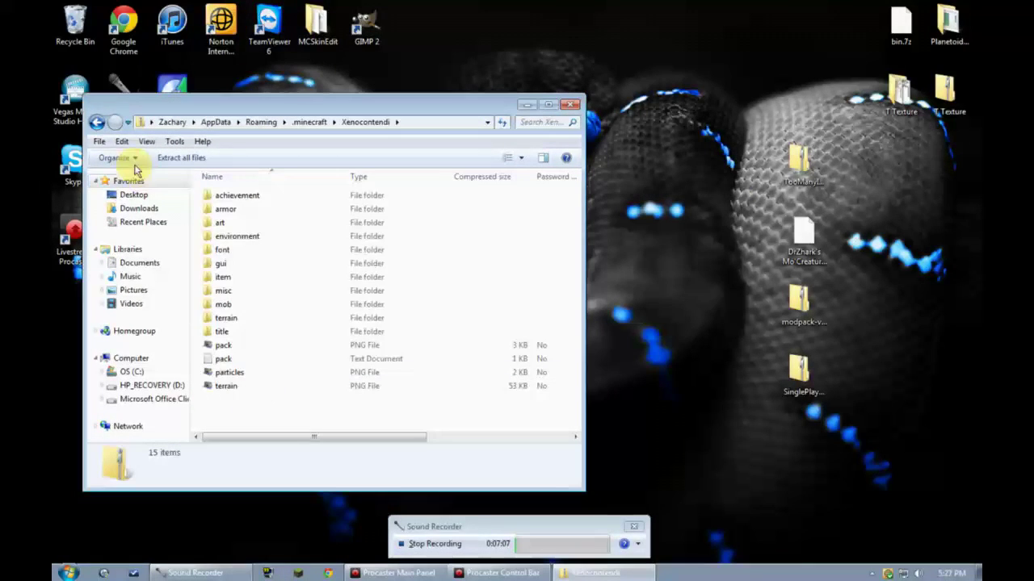
pyautogui.click(97, 122)
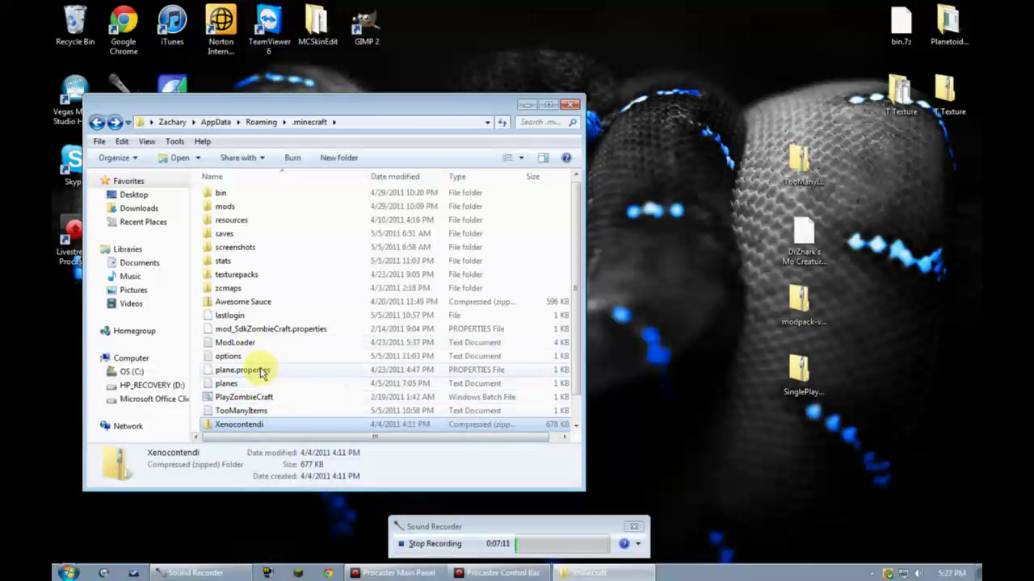
# Open minecraft.jar from the bin folder as an archive in 7-Zip and move the archive window clear of the desktop mods.
pyautogui.scroll(1, 367, 358)
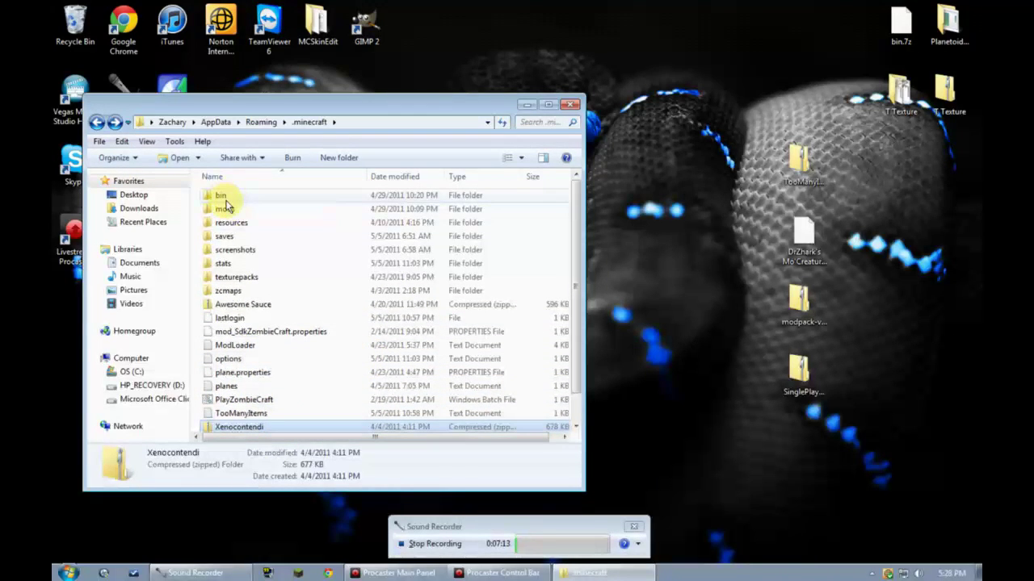
pyautogui.doubleClick(225, 202)
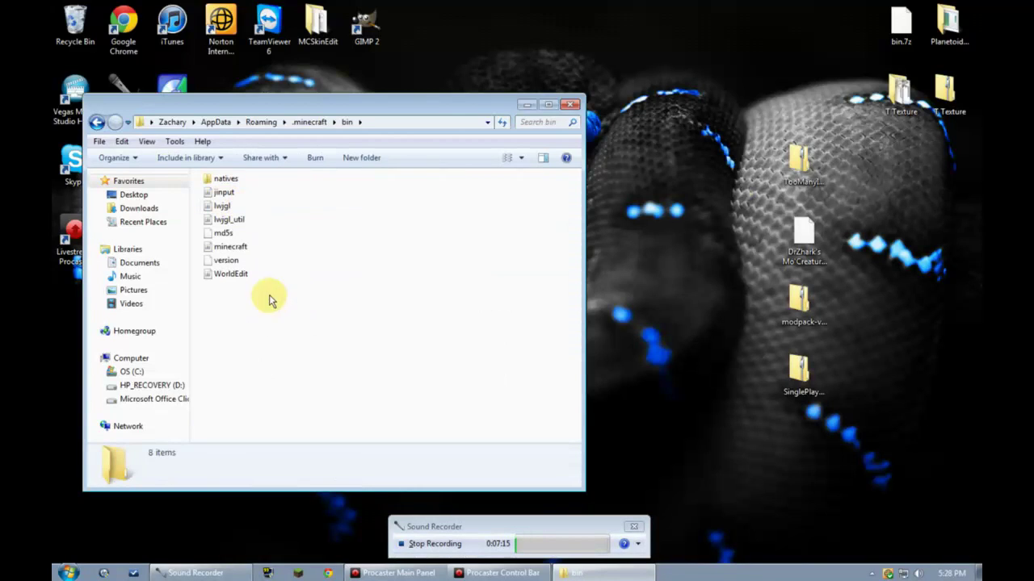
pyautogui.click(221, 250)
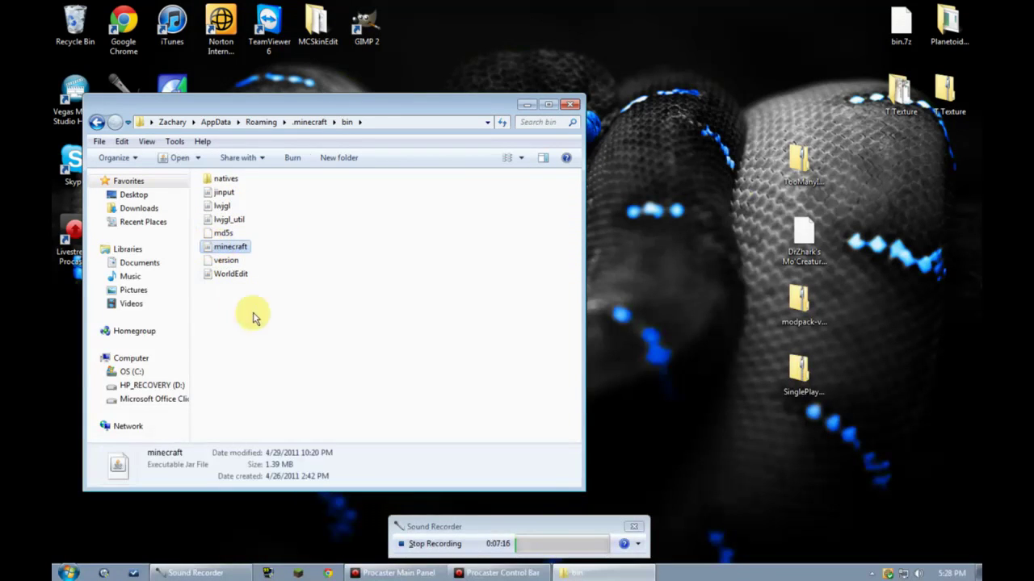
pyautogui.rightClick(237, 253)
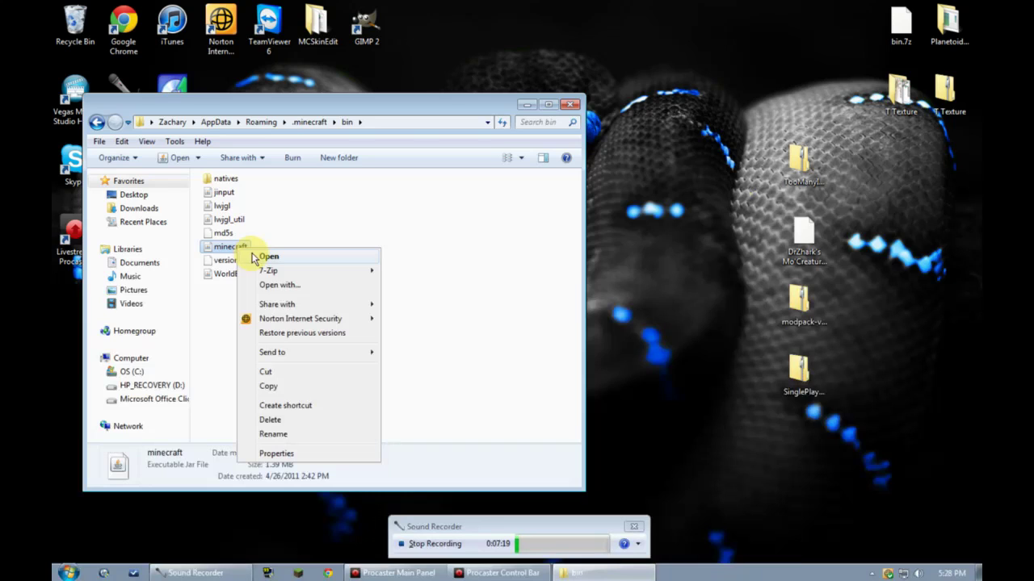
pyautogui.moveTo(282, 275)
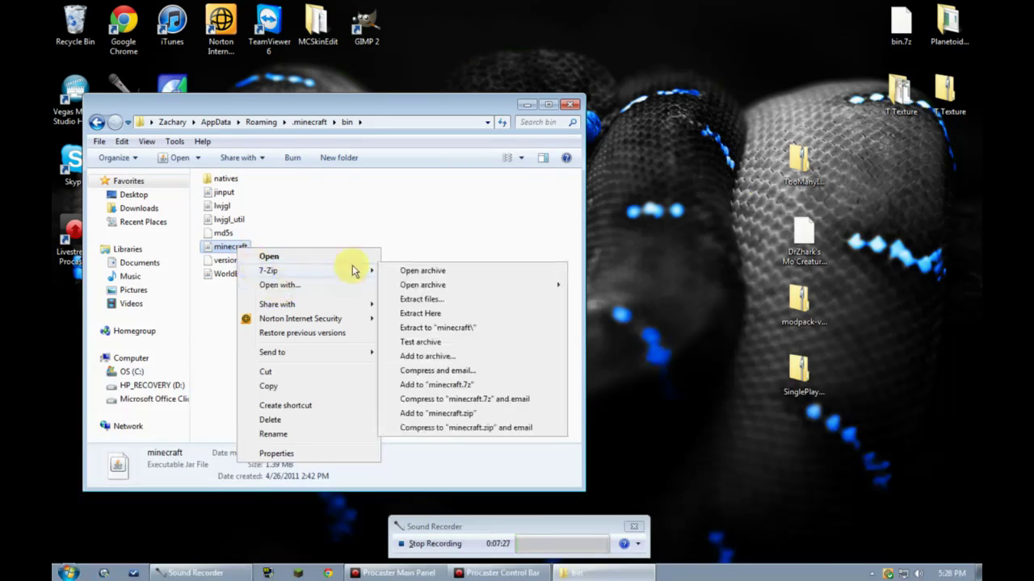
pyautogui.click(428, 271)
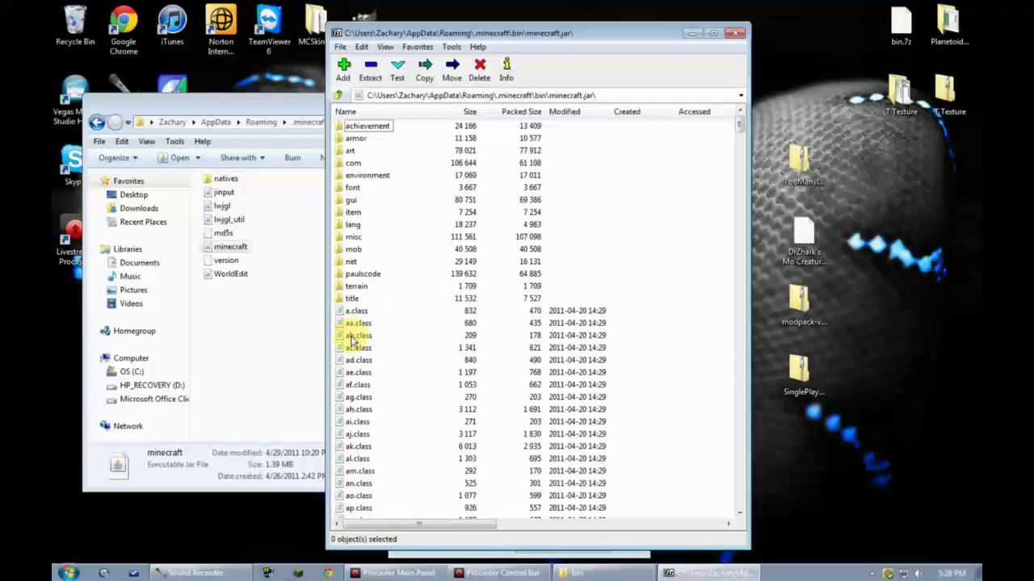
pyautogui.scroll(-5, 353, 335)
pyautogui.moveTo(740, 135); pyautogui.dragTo(773, 116)
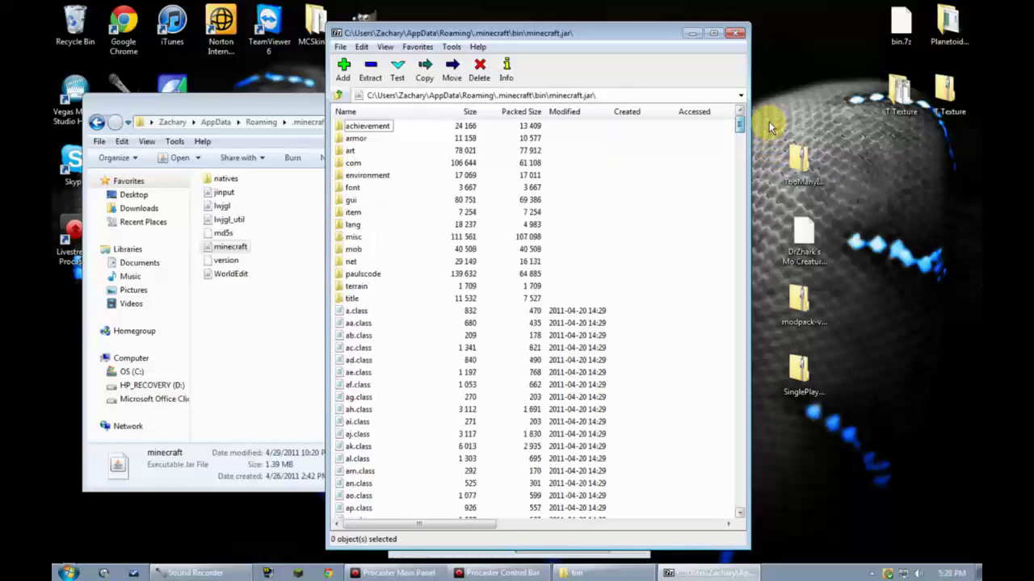
pyautogui.moveTo(616, 42); pyautogui.dragTo(456, 34)
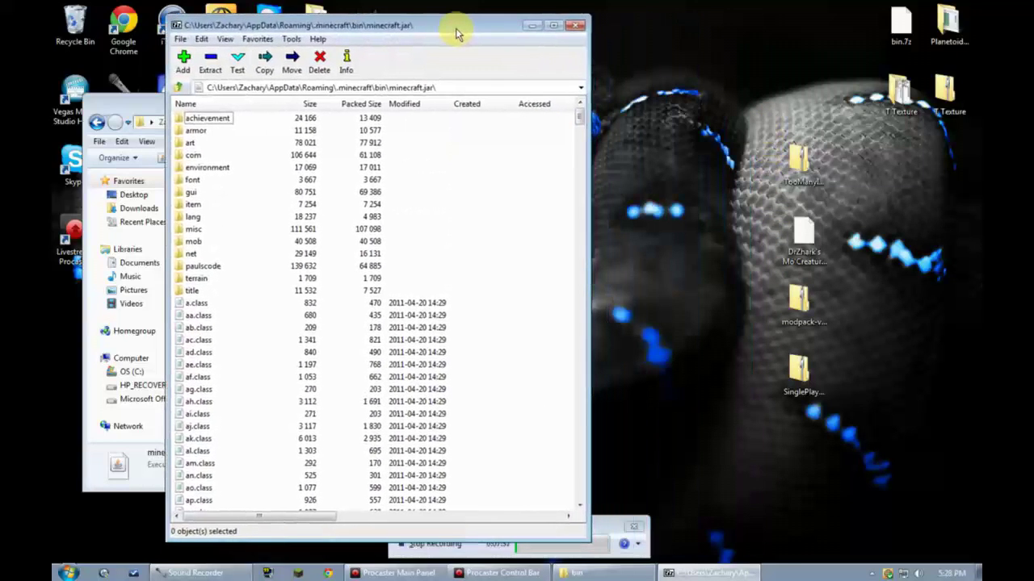
pyautogui.click(194, 256)
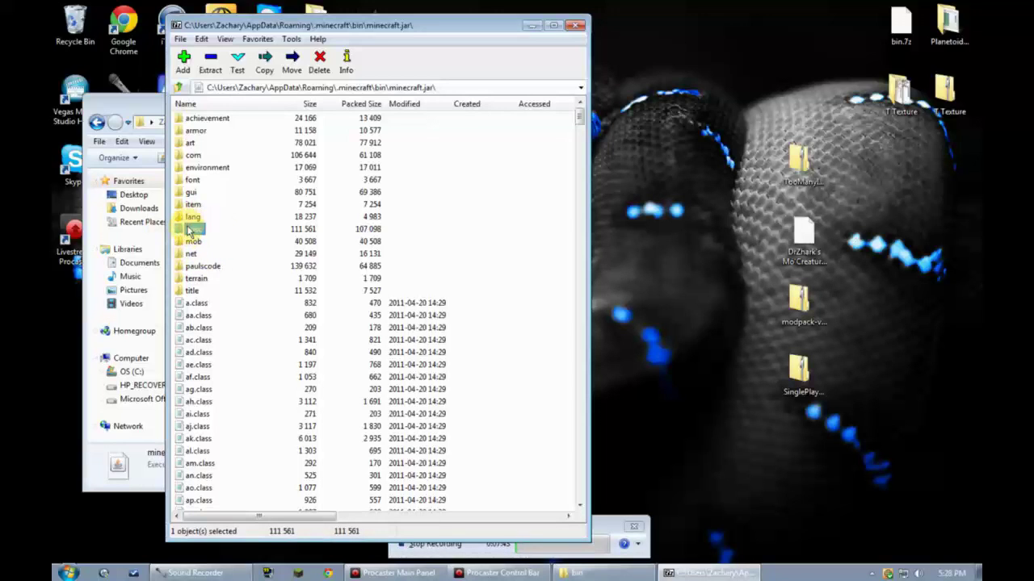
pyautogui.click(188, 230)
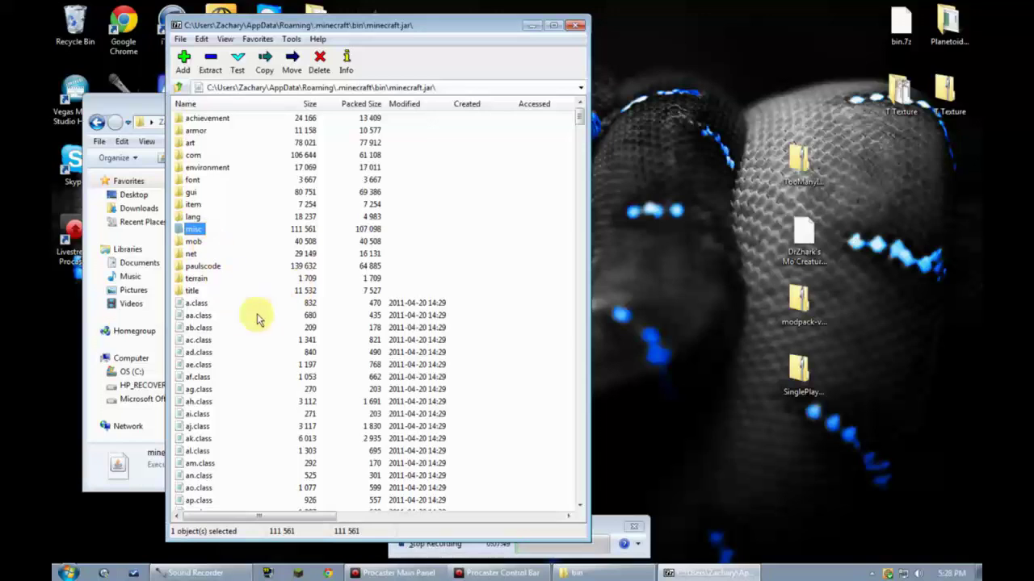
pyautogui.click(191, 254)
pyautogui.press('Delete')
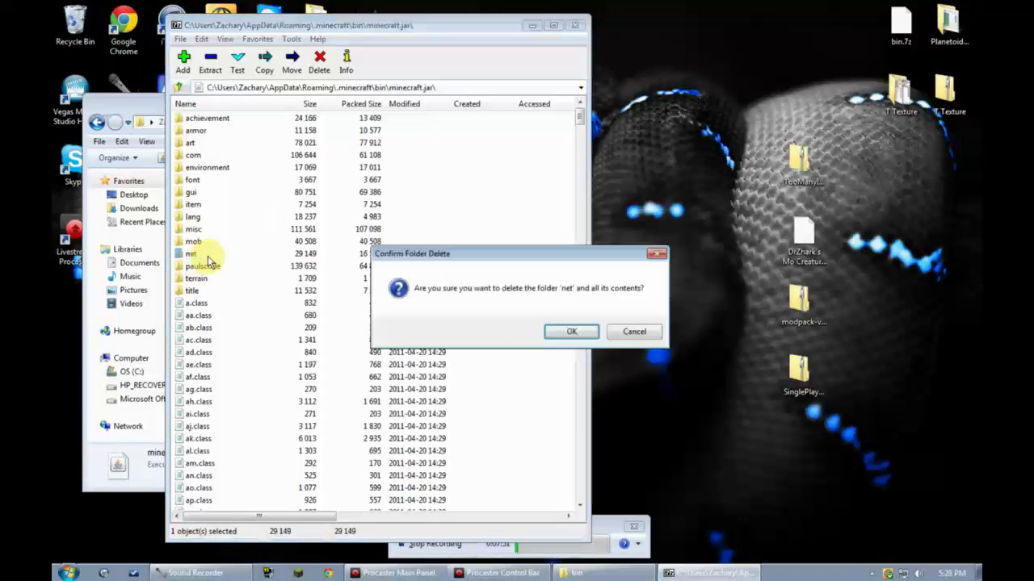
pyautogui.click(646, 332)
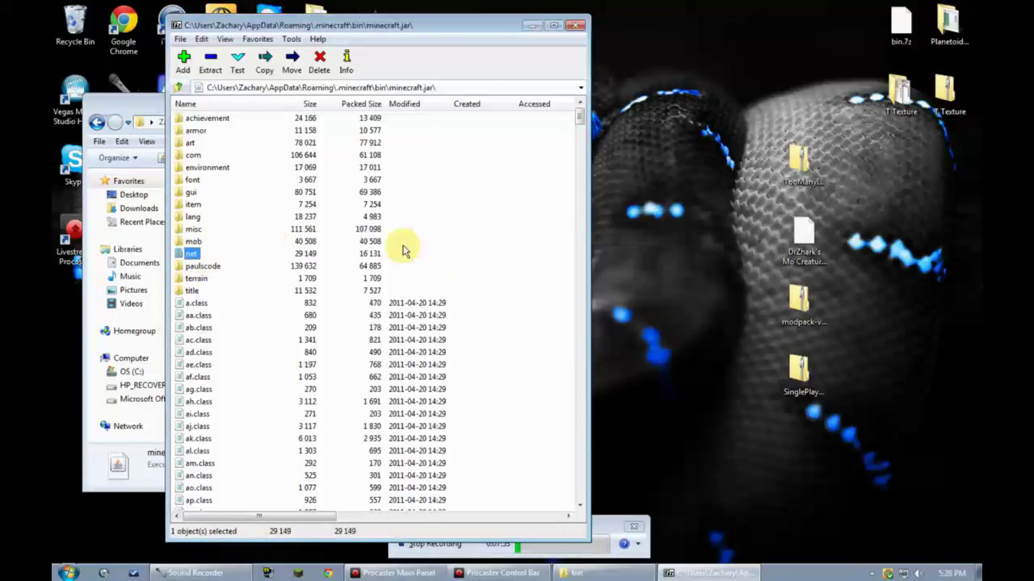
pyautogui.click(215, 295)
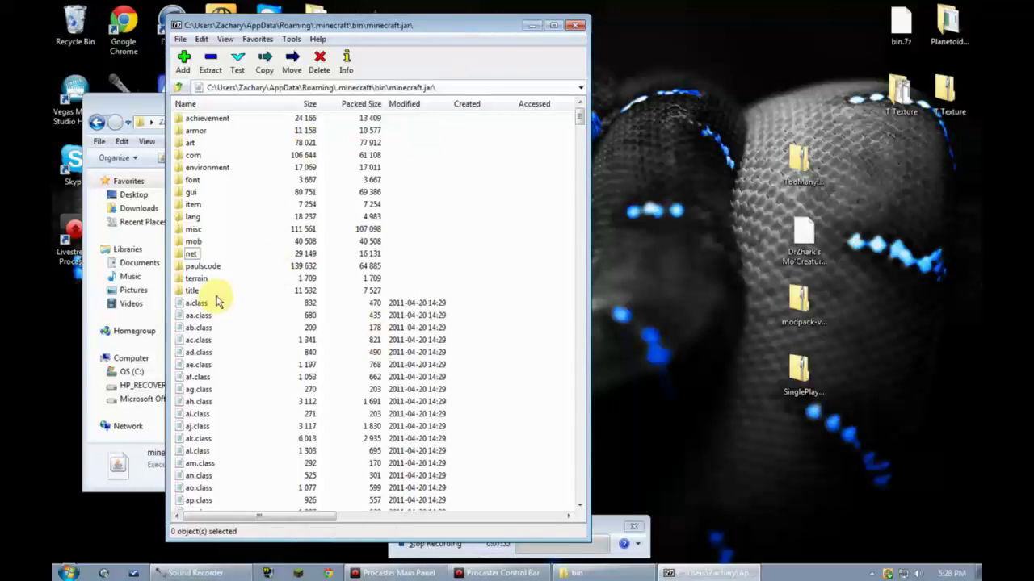
# Open the SinglePlayerCommands archive from the desktop and place its window beside the minecraft.jar archive window.
pyautogui.moveTo(337, 27); pyautogui.dragTo(244, 23)
pyautogui.click(802, 376)
pyautogui.doubleClick(802, 376)
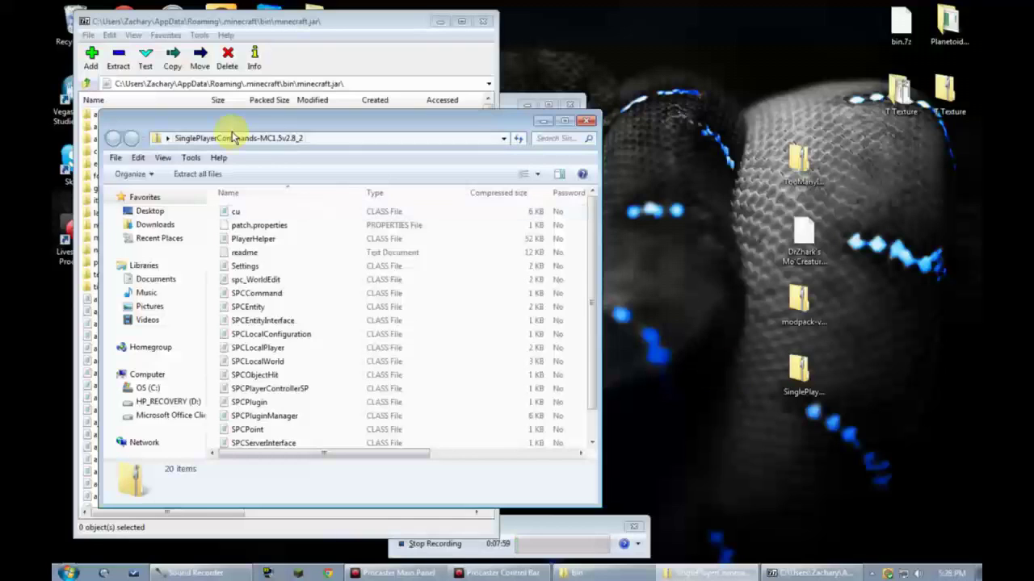
pyautogui.moveTo(267, 131); pyautogui.dragTo(512, 105)
pyautogui.scroll(-1, 596, 339)
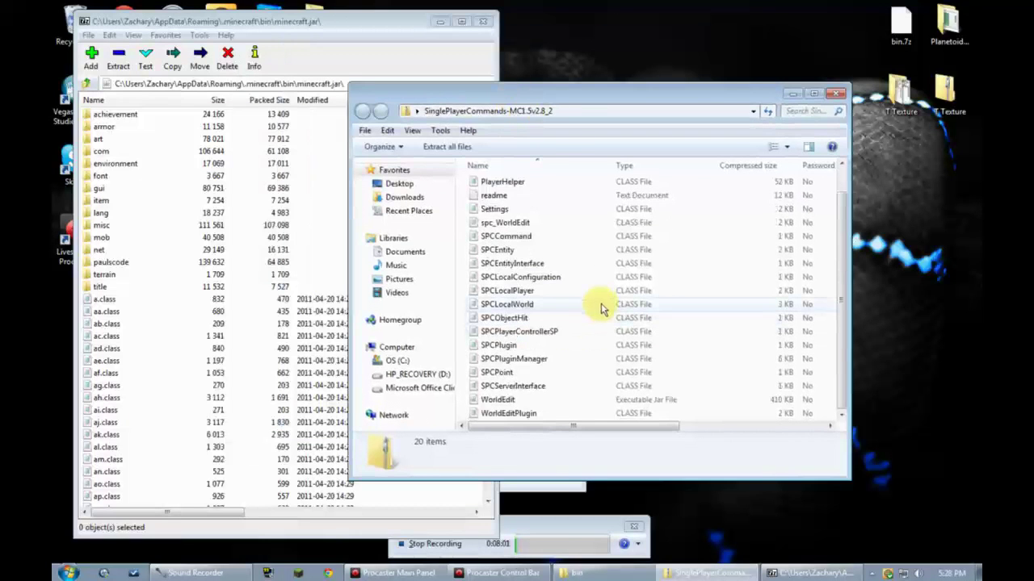
pyautogui.scroll(1, 585, 404)
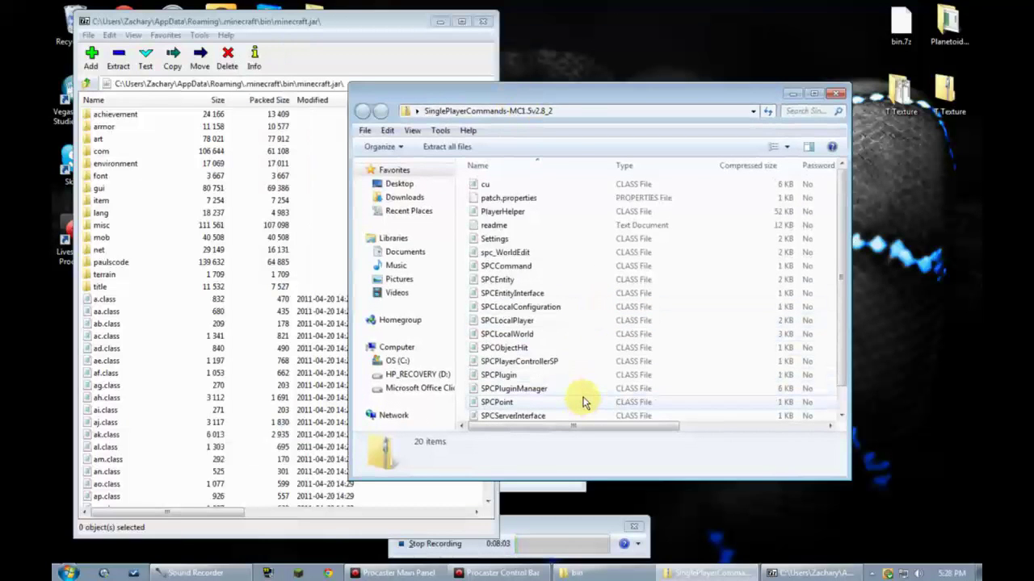
pyautogui.scroll(-1, 585, 402)
pyautogui.moveTo(545, 93); pyautogui.dragTo(561, 72)
pyautogui.scroll(1, 558, 215)
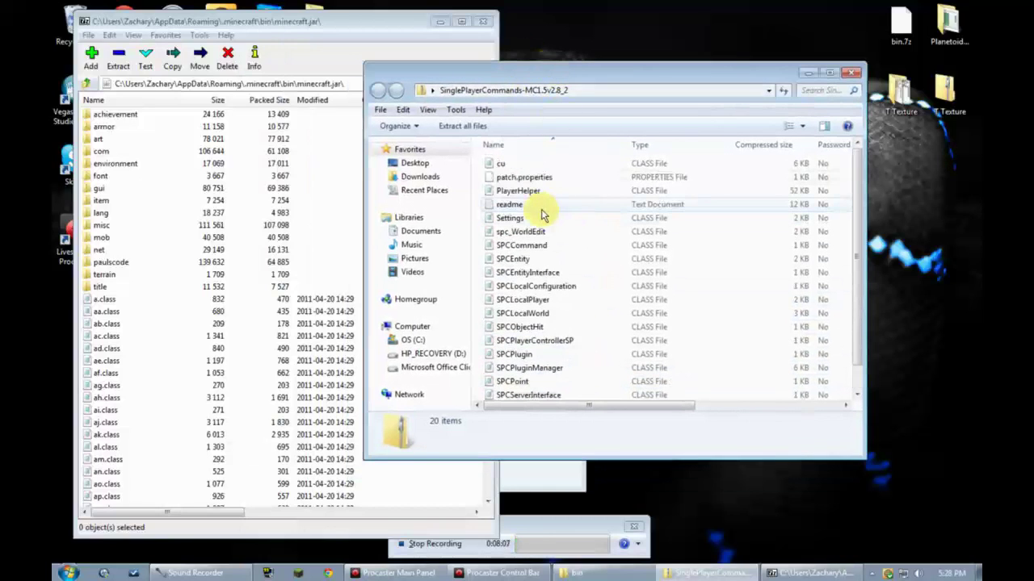
# Open the readme in the SinglePlayerCommands archive and find its Install Instructions section.
pyautogui.click(525, 207)
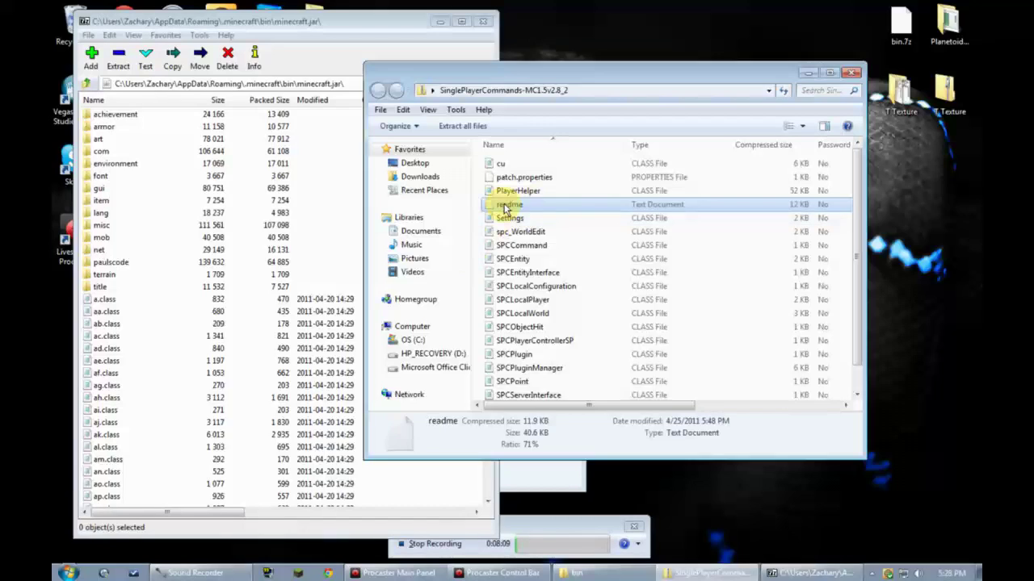
pyautogui.doubleClick(505, 207)
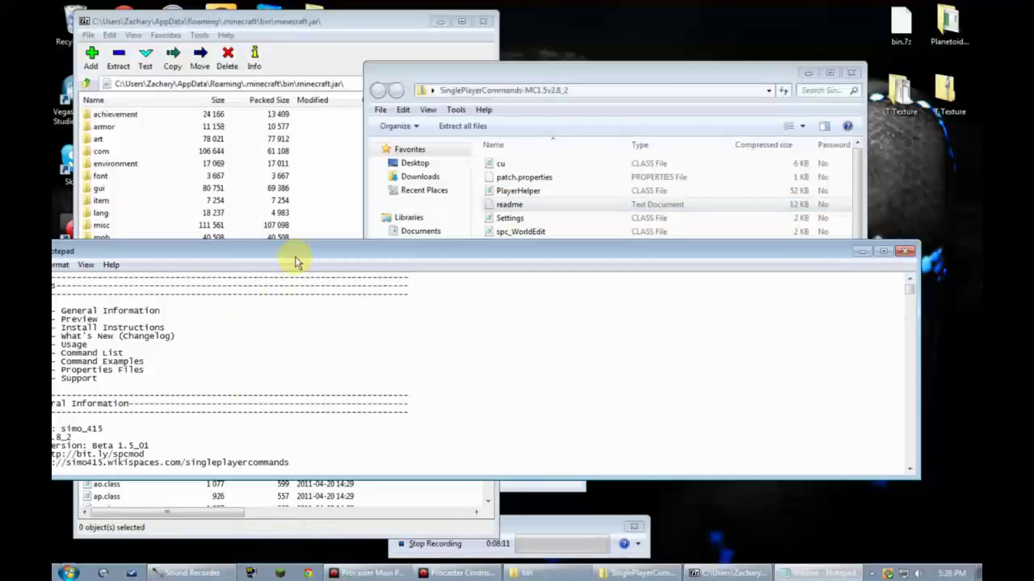
pyautogui.moveTo(296, 259); pyautogui.dragTo(329, 206)
pyautogui.scroll(-7, 369, 293)
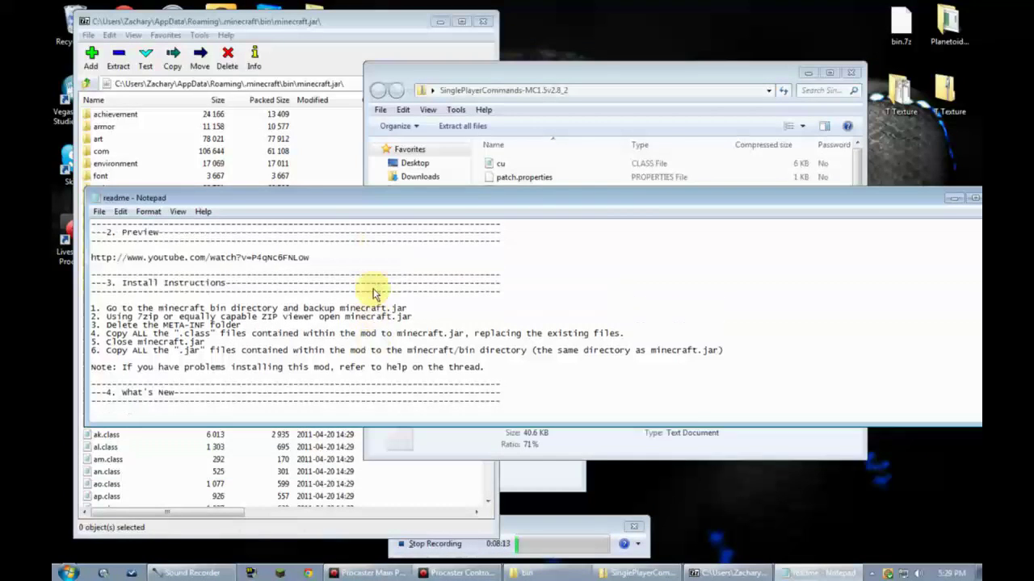
pyautogui.scroll(1, 374, 293)
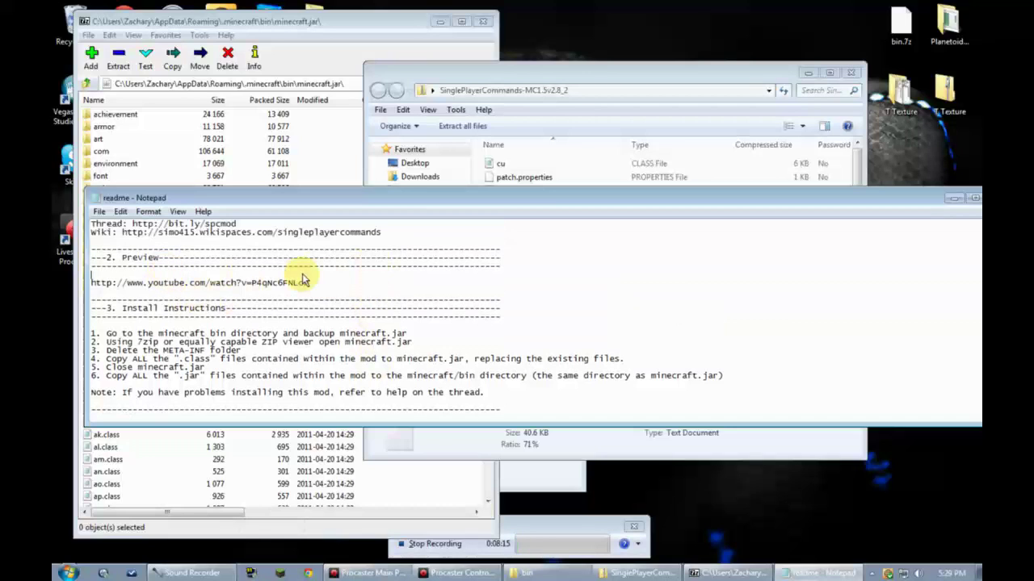
pyautogui.scroll(-2, 319, 315)
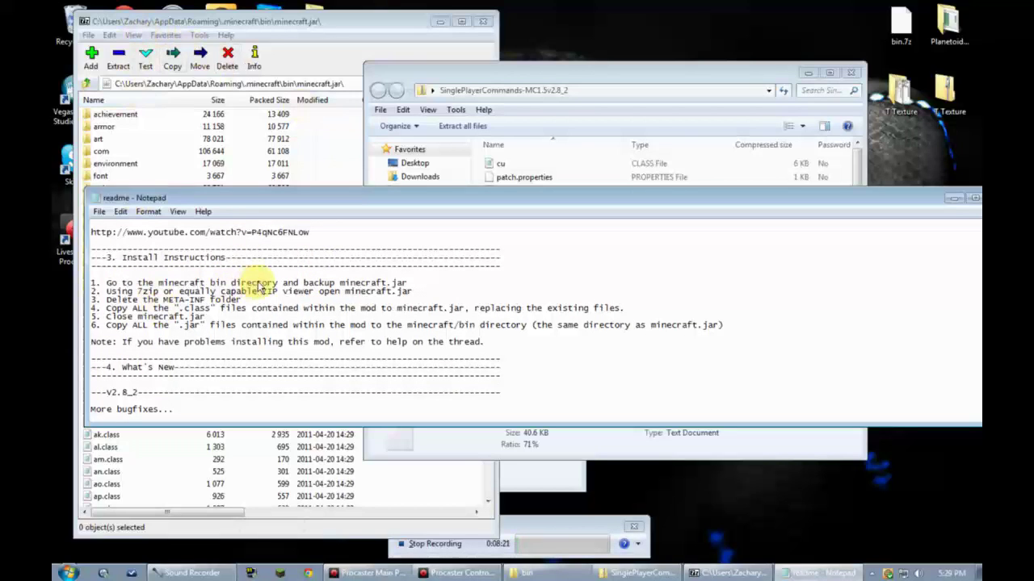
pyautogui.click(407, 291)
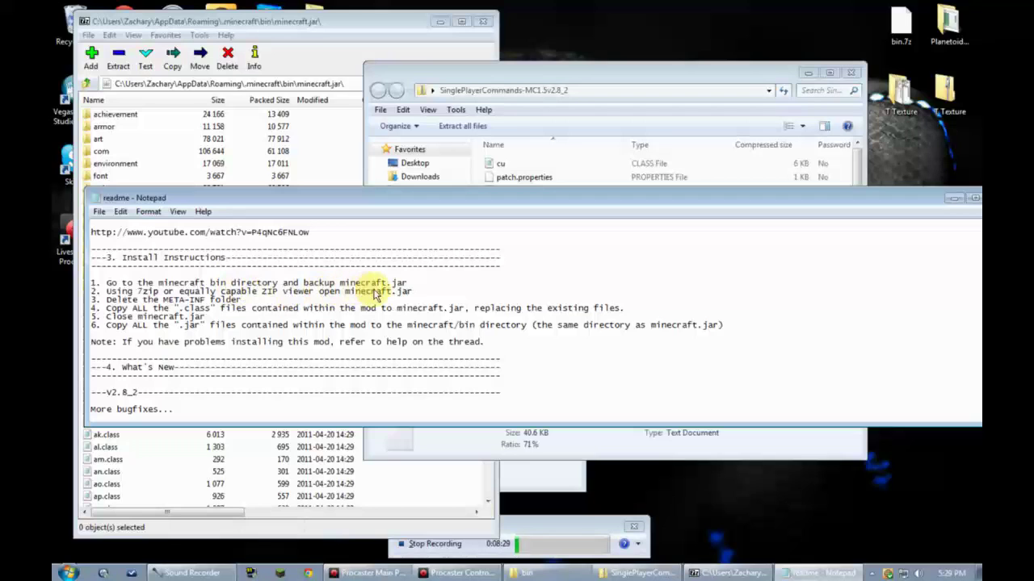
# Read the readme's install steps about deleting the META-INF folder and copying the ".class" files into minecraft.jar.
pyautogui.moveTo(292, 24); pyautogui.dragTo(336, 42)
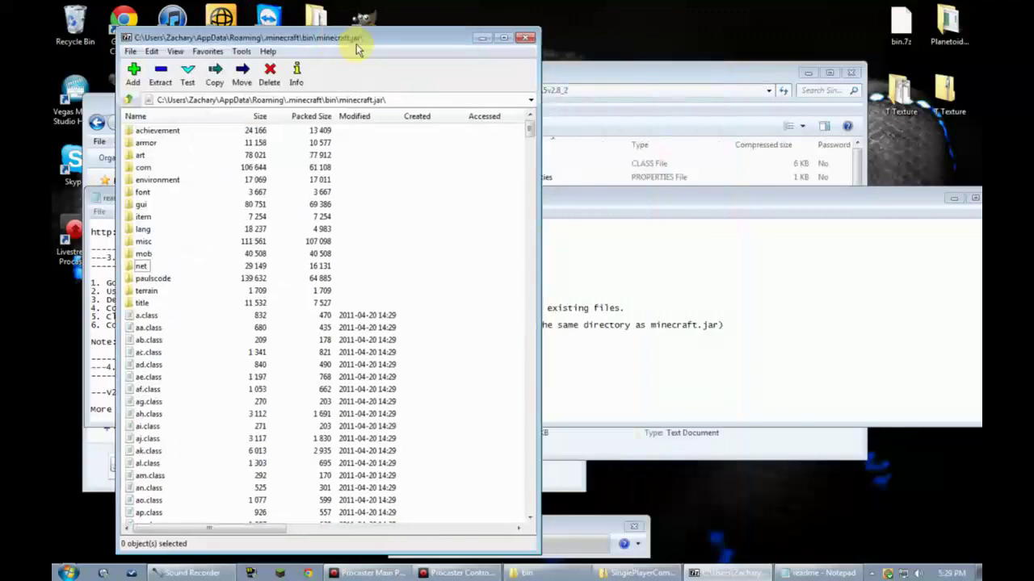
pyautogui.click(589, 196)
pyautogui.scroll(-1, 284, 334)
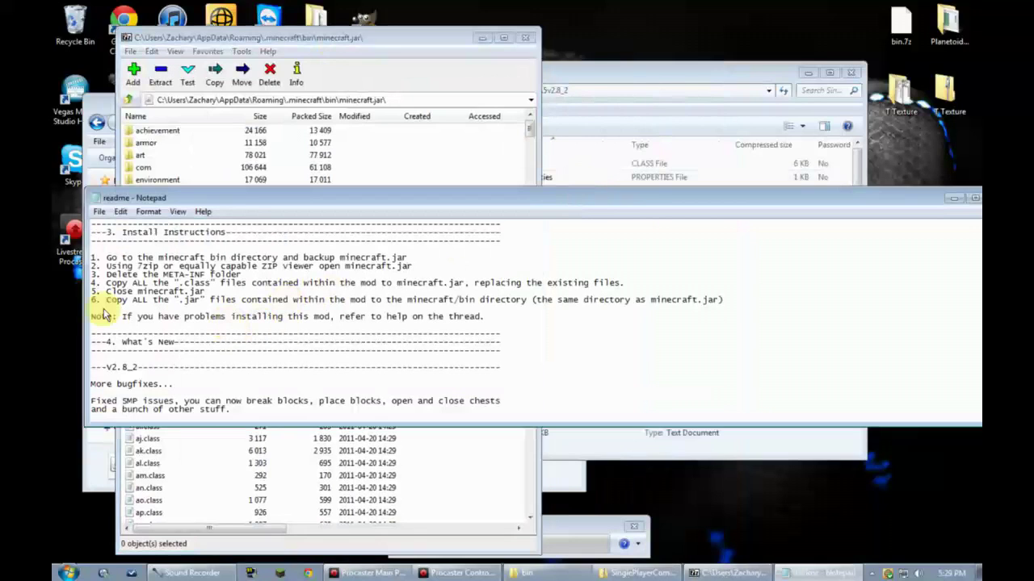
pyautogui.moveTo(188, 267); pyautogui.dragTo(192, 276)
pyautogui.click(206, 279)
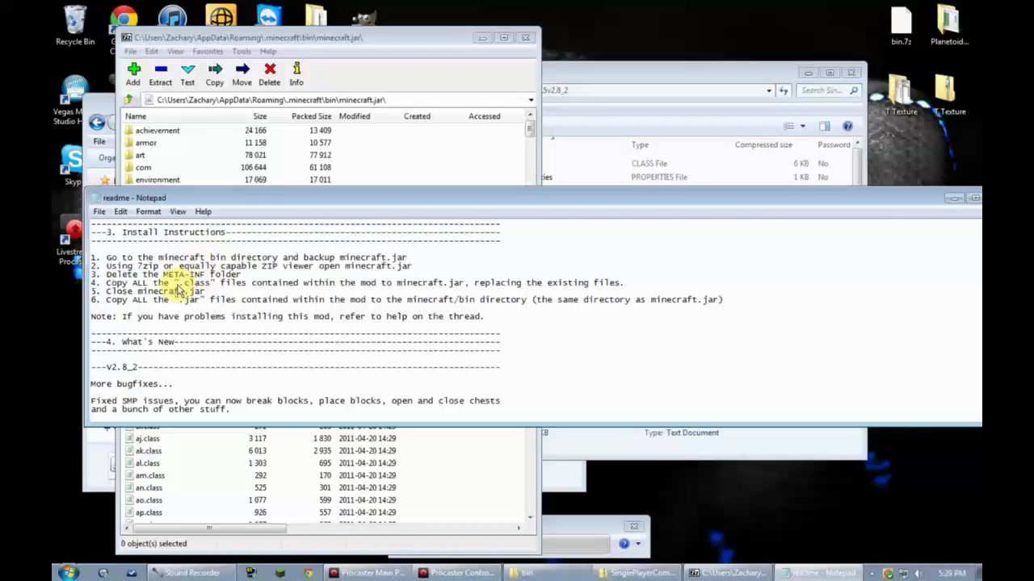
pyautogui.moveTo(119, 285); pyautogui.dragTo(279, 284)
pyautogui.click(279, 289)
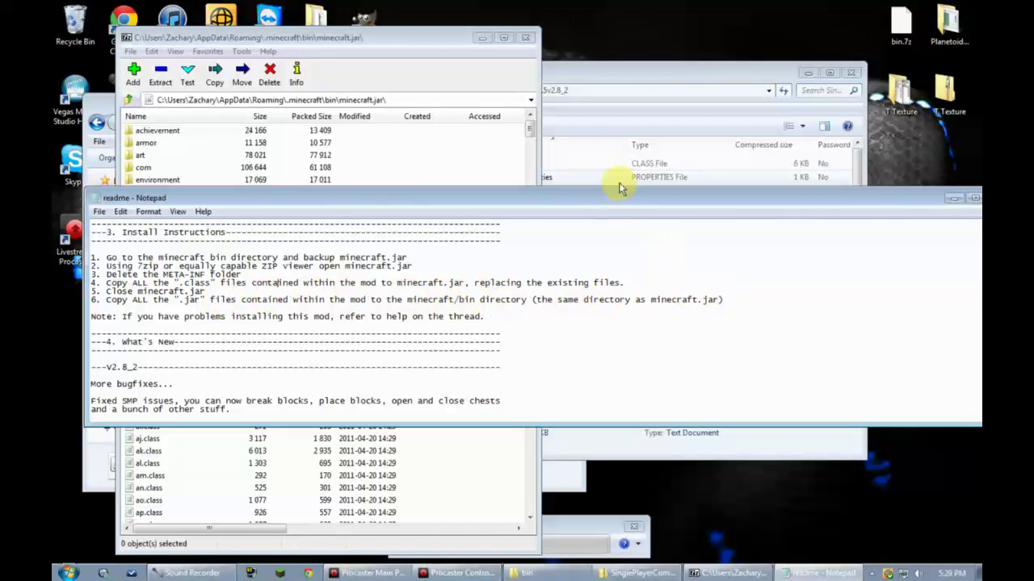
# Bring the SinglePlayerCommands and minecraft.jar windows in front of the readme and arrange them side by side.
pyautogui.click(607, 104)
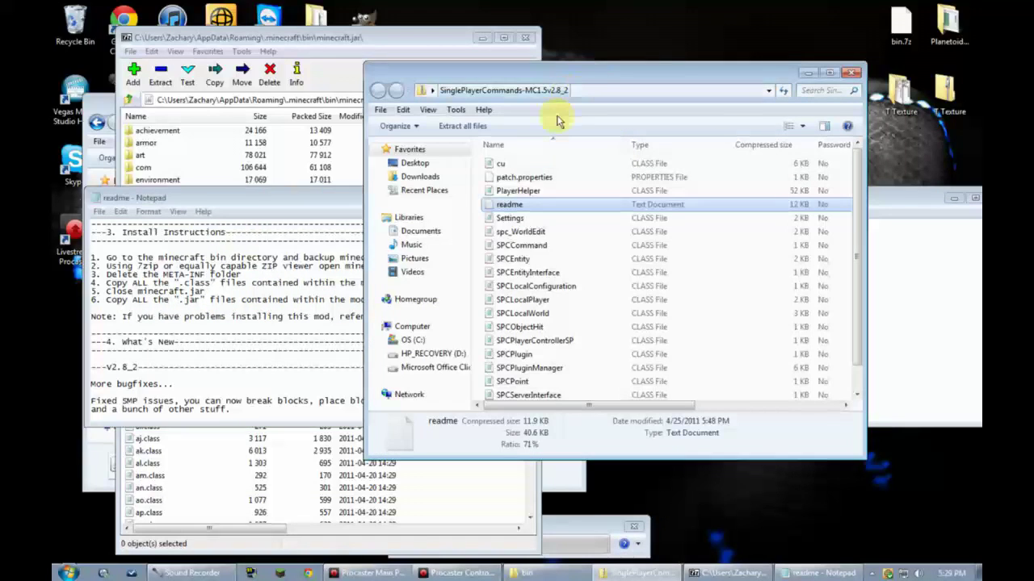
pyautogui.moveTo(544, 84); pyautogui.dragTo(656, 116)
pyautogui.scroll(-1, 678, 339)
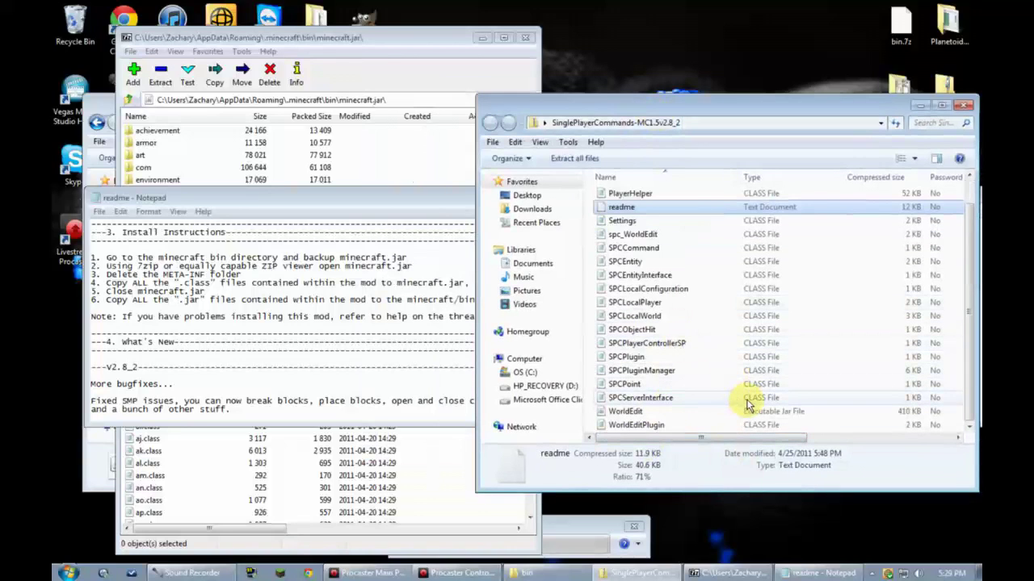
pyautogui.click(743, 249)
pyautogui.scroll(1, 743, 260)
pyautogui.click(390, 37)
pyautogui.moveTo(623, 102); pyautogui.dragTo(661, 83)
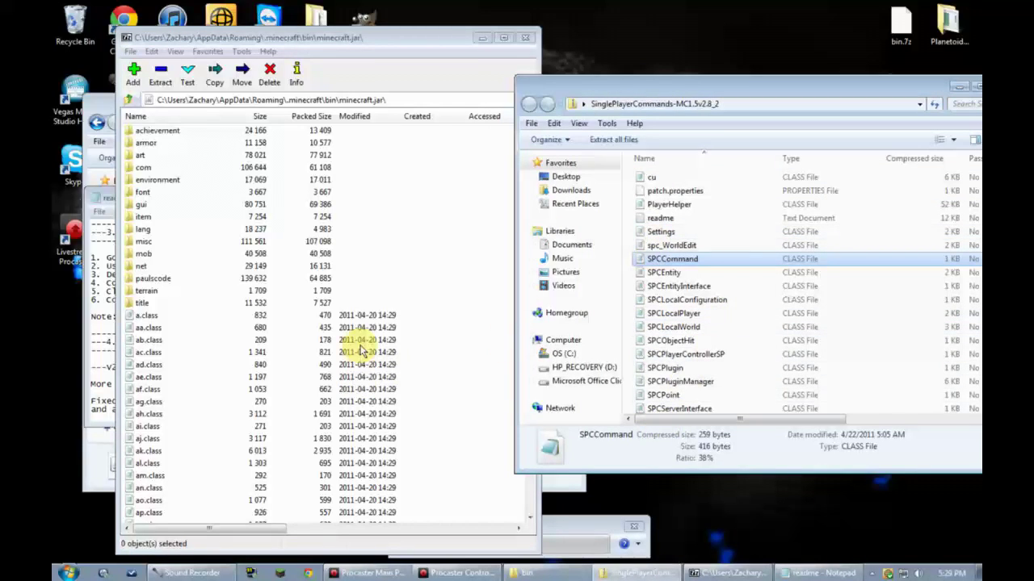
pyautogui.click(691, 74)
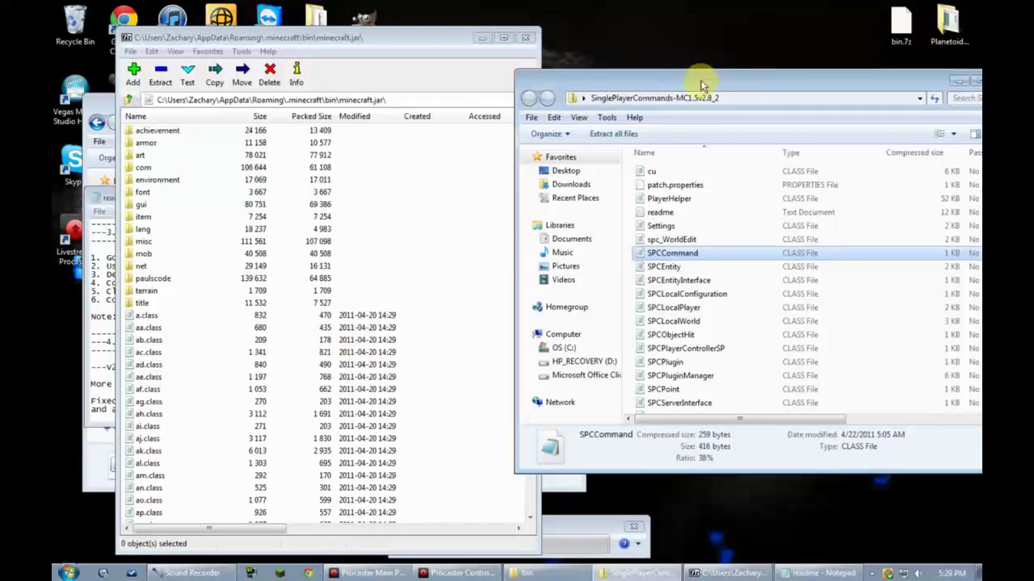
# Clear space on the desktop by moving the SinglePlayerCommands window and create a new folder there with its default name.
pyautogui.moveTo(702, 86); pyautogui.dragTo(941, 160)
pyautogui.moveTo(848, 161); pyautogui.dragTo(671, 149)
pyautogui.rightClick(686, 98)
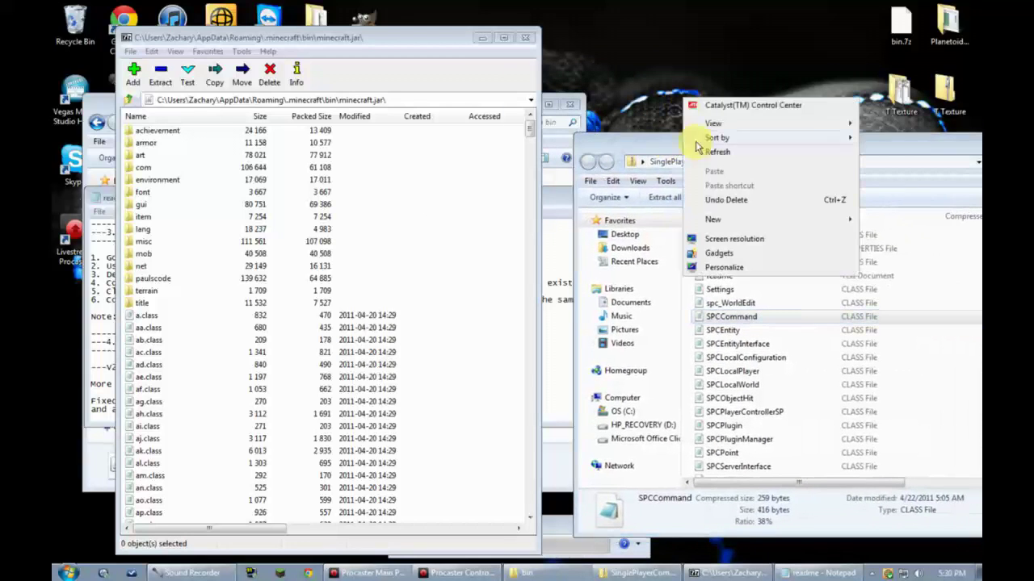
pyautogui.moveTo(737, 227)
pyautogui.click(638, 223)
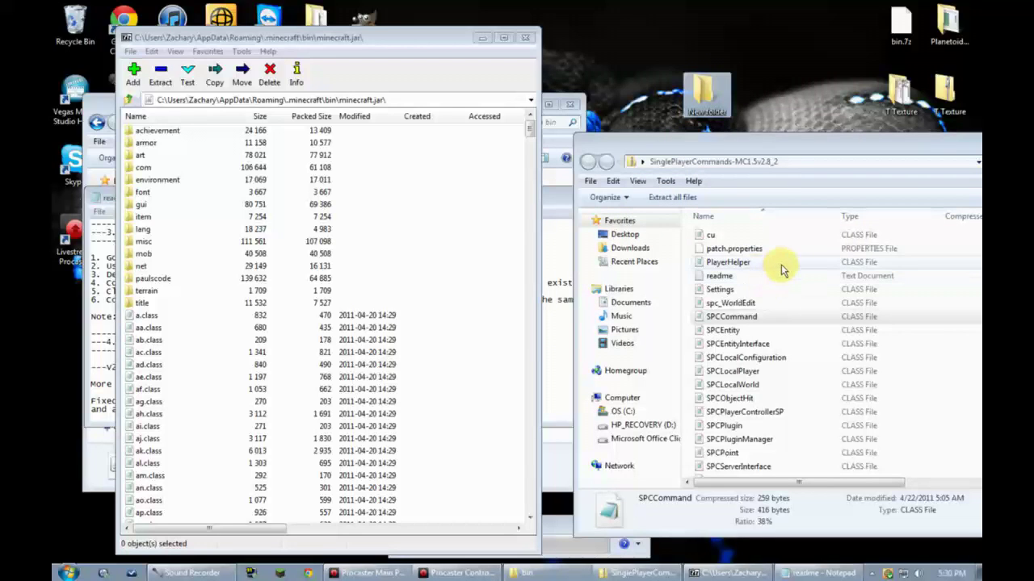
# Enlarge and reposition the SinglePlayerCommands archive window so its whole file list is shown alongside the desktop's new folder.
pyautogui.moveTo(742, 147); pyautogui.dragTo(531, 136)
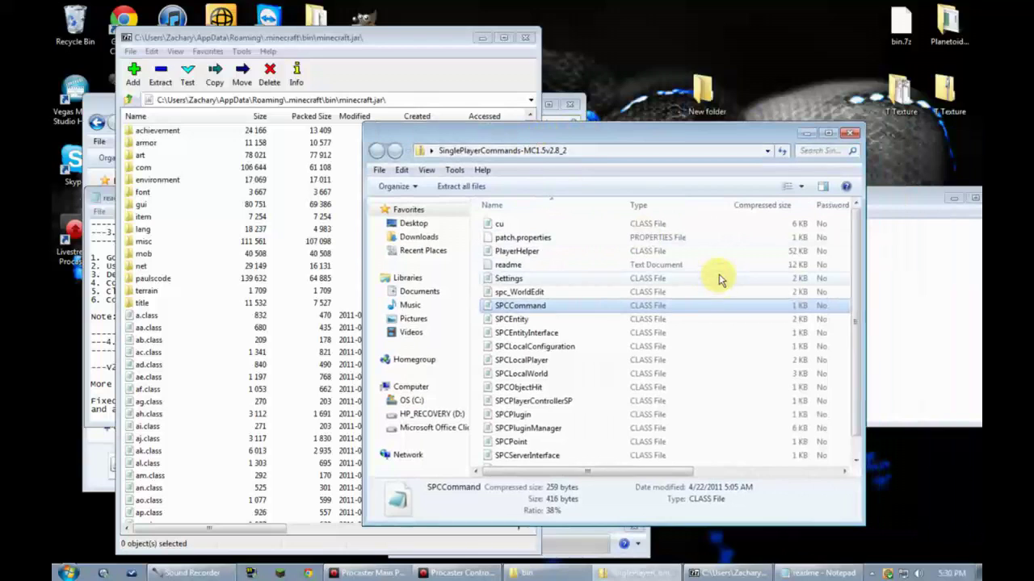
pyautogui.moveTo(681, 526); pyautogui.dragTo(670, 559)
pyautogui.doubleClick(669, 559)
pyautogui.moveTo(612, 24); pyautogui.dragTo(380, 9)
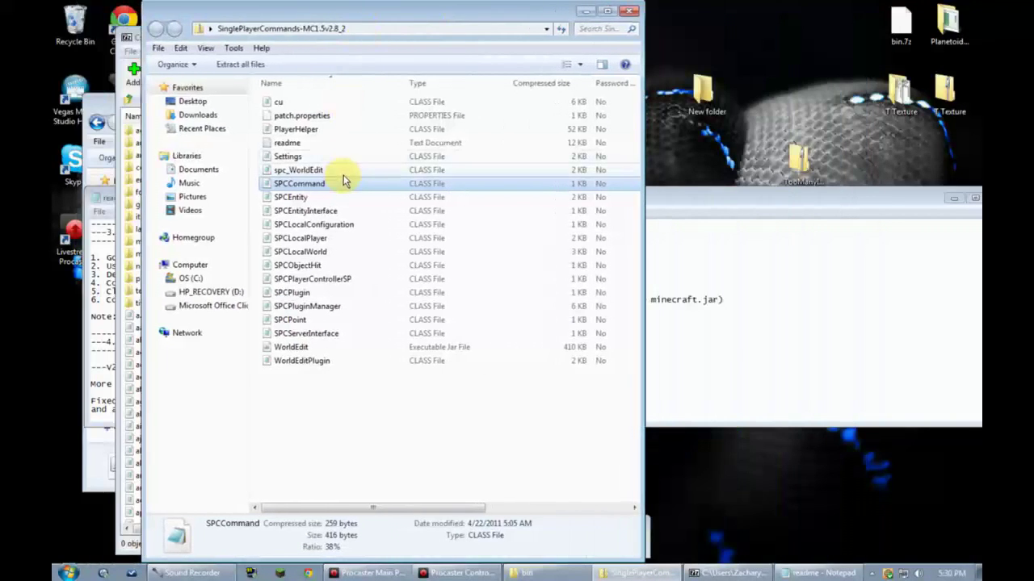
# Copy every CLASS file from the SinglePlayerCommands archive into the desktop's New folder, leaving out patch.properties, readme and the WorldEdit jar.
pyautogui.keyDown('ctrl'); pyautogui.click(290, 102); pyautogui.keyUp('ctrl')
pyautogui.keyDown('ctrl'); pyautogui.click(295, 130); pyautogui.keyUp('ctrl')
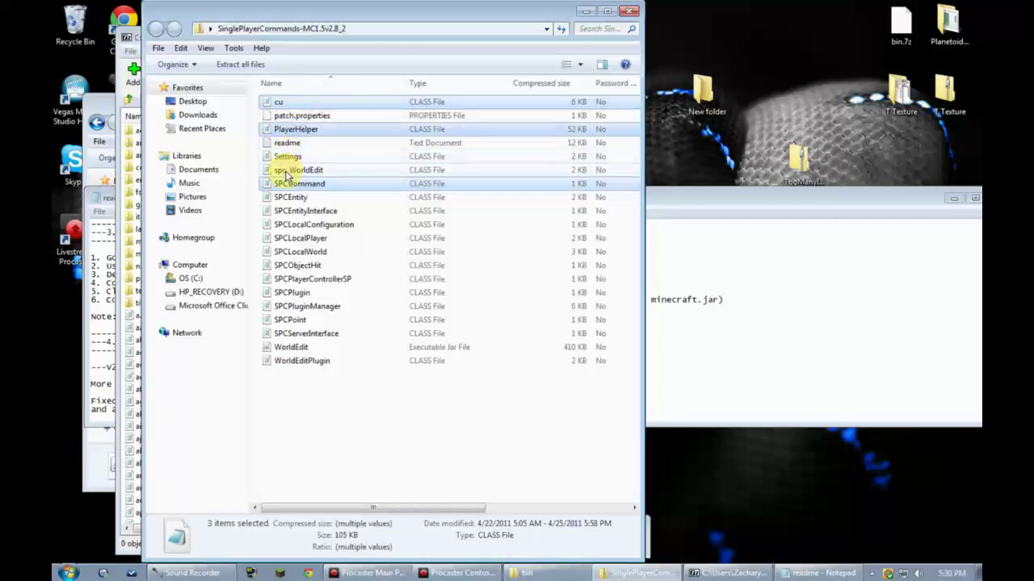
pyautogui.keyDown('ctrl'); pyautogui.click(285, 170); pyautogui.keyUp('ctrl')
pyautogui.keyDown('ctrl'); pyautogui.click(288, 157); pyautogui.keyUp('ctrl')
pyautogui.keyDown('ctrl'); pyautogui.click(293, 197); pyautogui.keyUp('ctrl')
pyautogui.keyDown('ctrl'); pyautogui.click(298, 211); pyautogui.keyUp('ctrl')
pyautogui.keyDown('ctrl'); pyautogui.click(303, 224); pyautogui.keyUp('ctrl')
pyautogui.keyDown('ctrl'); pyautogui.click(306, 239); pyautogui.keyUp('ctrl')
pyautogui.keyDown('ctrl'); pyautogui.click(300, 252); pyautogui.keyUp('ctrl')
pyautogui.keyDown('ctrl'); pyautogui.click(298, 266); pyautogui.keyUp('ctrl')
pyautogui.keyDown('ctrl'); pyautogui.click(307, 279); pyautogui.keyUp('ctrl')
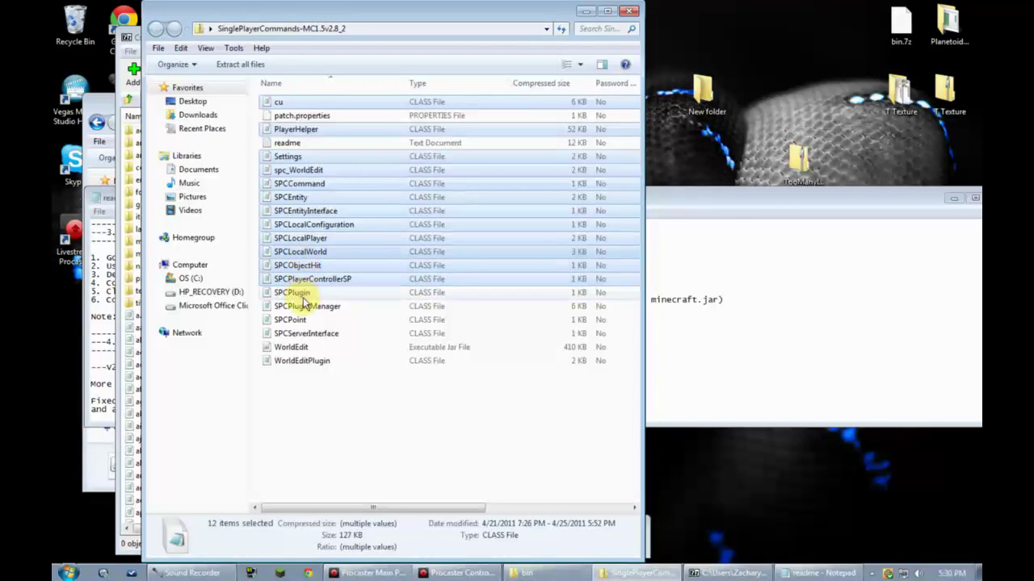
pyautogui.keyDown('ctrl'); pyautogui.click(292, 292); pyautogui.keyUp('ctrl')
pyautogui.keyDown('ctrl'); pyautogui.click(298, 306); pyautogui.keyUp('ctrl')
pyautogui.keyDown('ctrl'); pyautogui.click(292, 320); pyautogui.keyUp('ctrl')
pyautogui.keyDown('ctrl'); pyautogui.click(303, 333); pyautogui.keyUp('ctrl')
pyautogui.keyDown('ctrl'); pyautogui.click(305, 362); pyautogui.keyUp('ctrl')
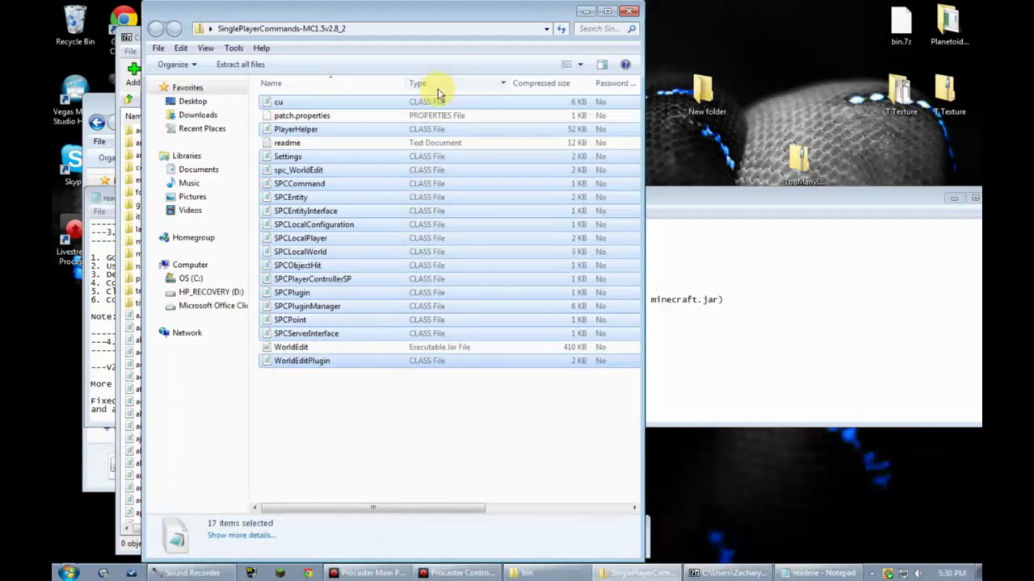
pyautogui.moveTo(429, 7); pyautogui.dragTo(406, 50)
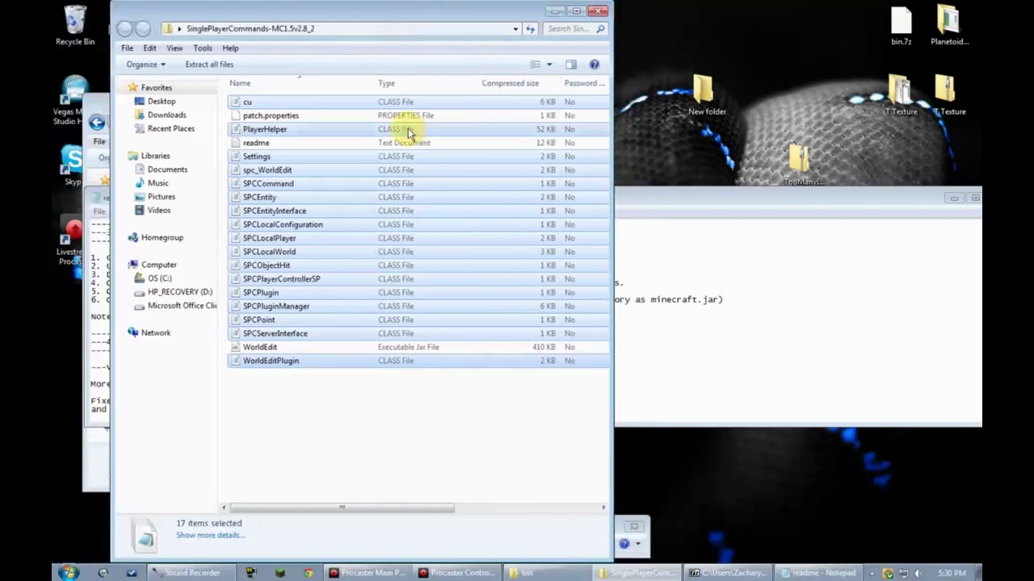
pyautogui.hotkey('ctrl', 'c')
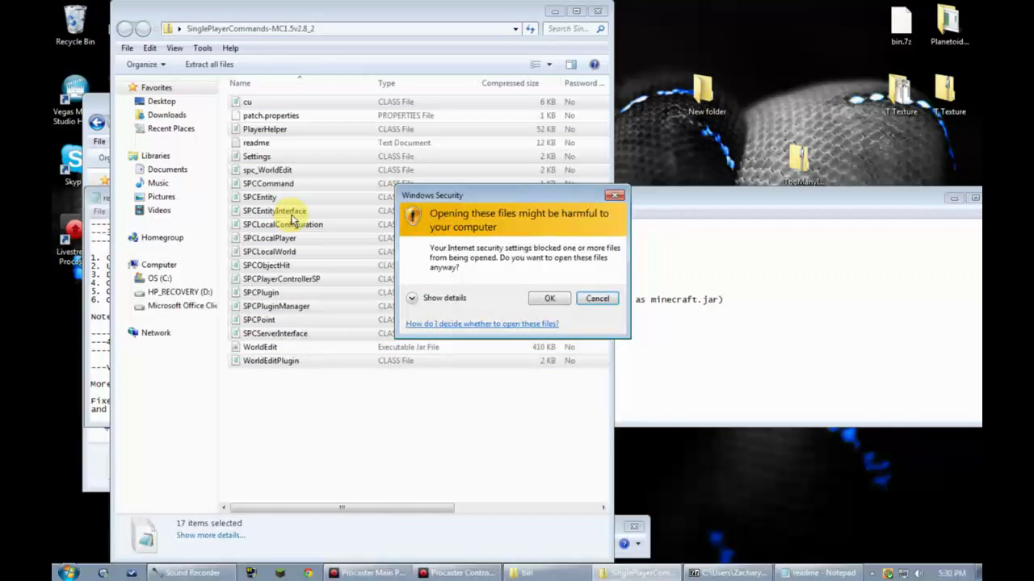
pyautogui.click(597, 299)
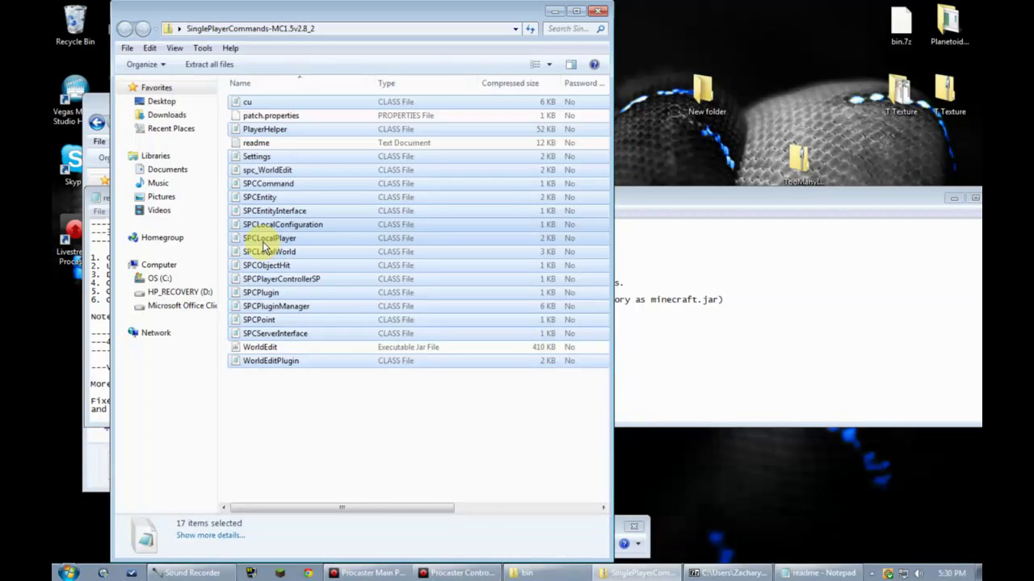
pyautogui.moveTo(725, 93); pyautogui.dragTo(710, 87)
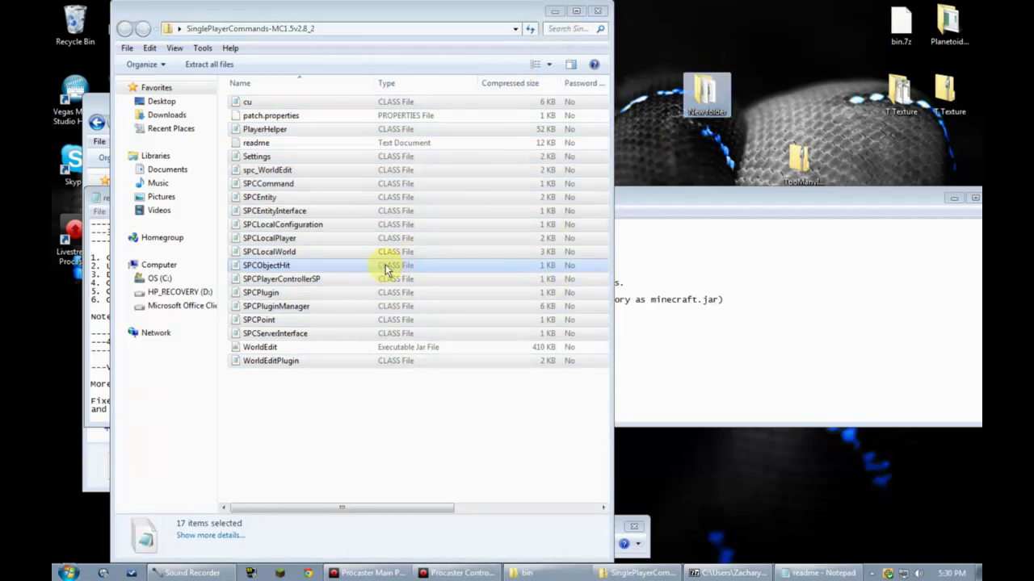
# Copy all the CLASS files from New folder into the root of the minecraft.jar archive, then close the folder window.
pyautogui.click(552, 15)
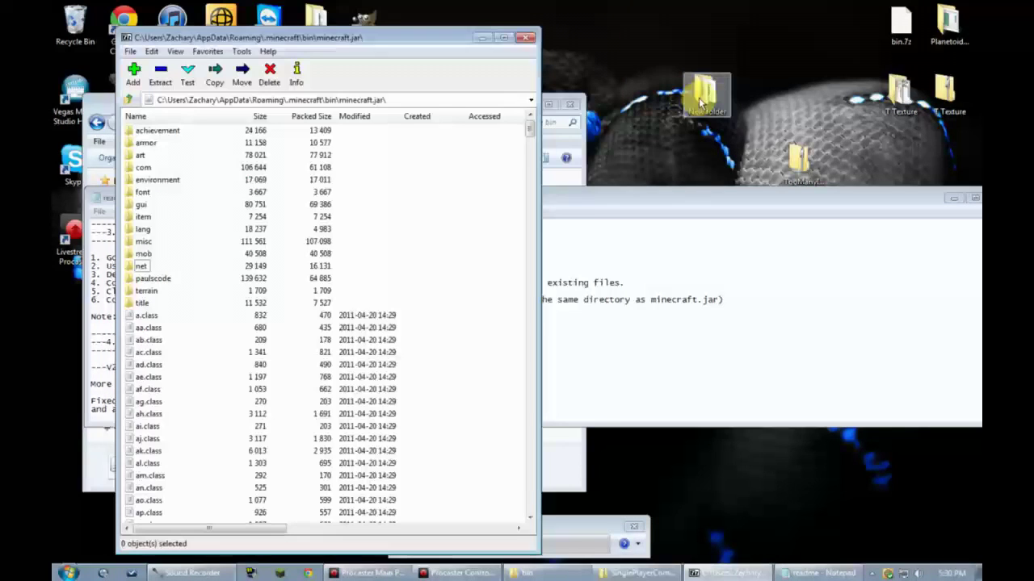
pyautogui.doubleClick(705, 97)
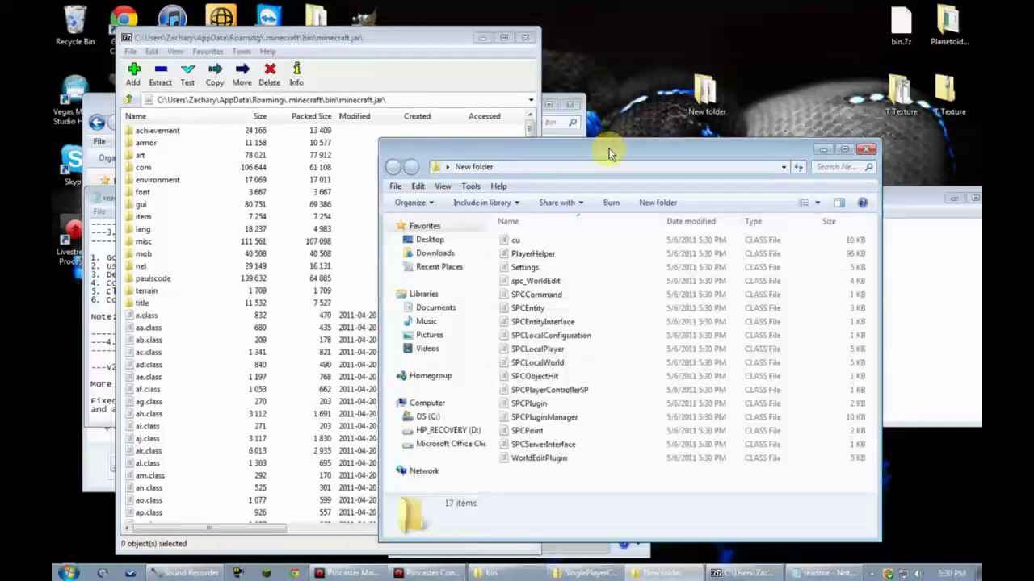
pyautogui.moveTo(605, 150); pyautogui.dragTo(709, 112)
pyautogui.moveTo(724, 436); pyautogui.dragTo(622, 196)
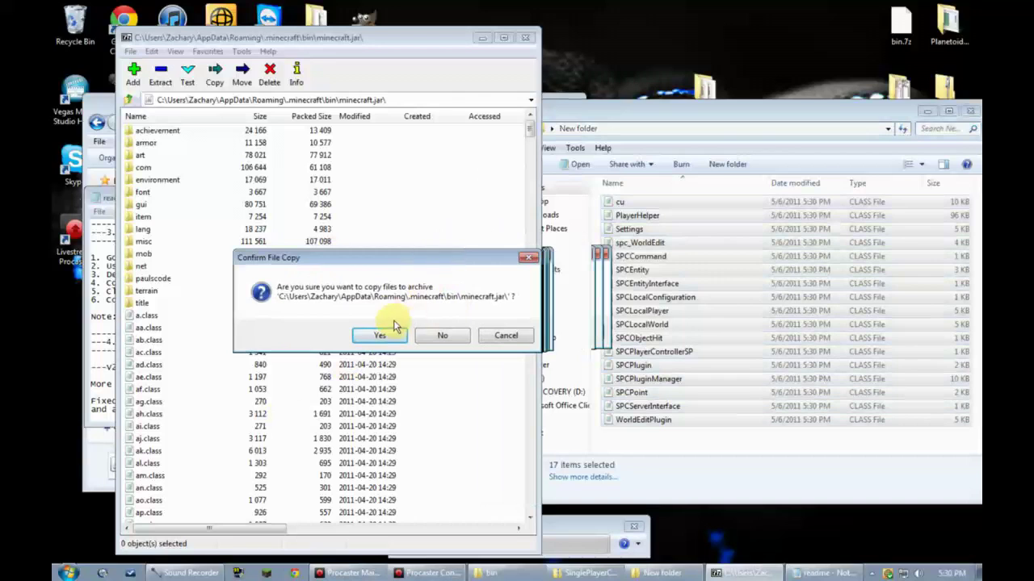
pyautogui.click(396, 338)
pyautogui.moveTo(647, 115); pyautogui.dragTo(596, 115)
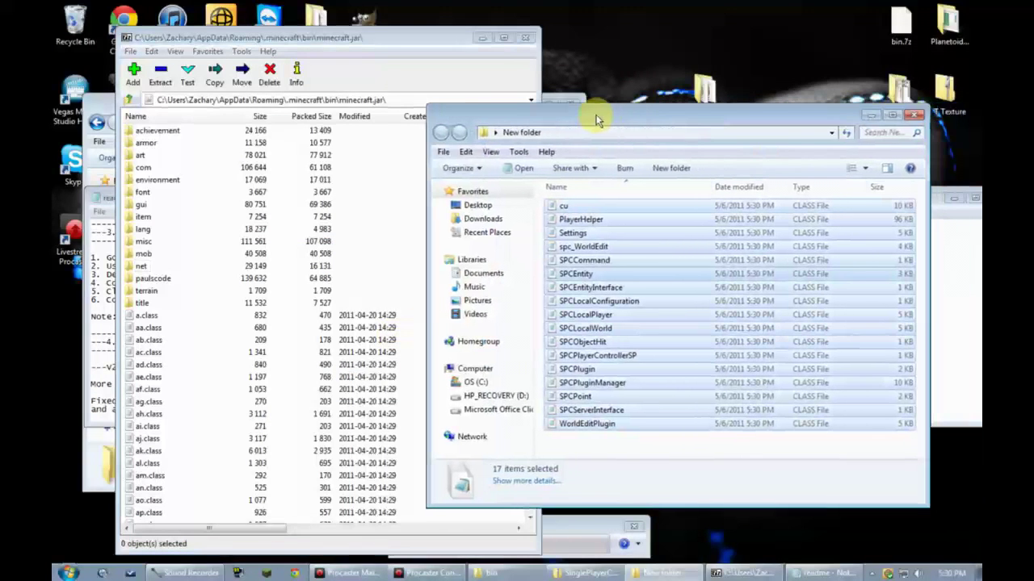
pyautogui.click(915, 115)
# Check the remaining install instructions in the readme and close the minecraft.jar archive window as they direct.
pyautogui.click(649, 194)
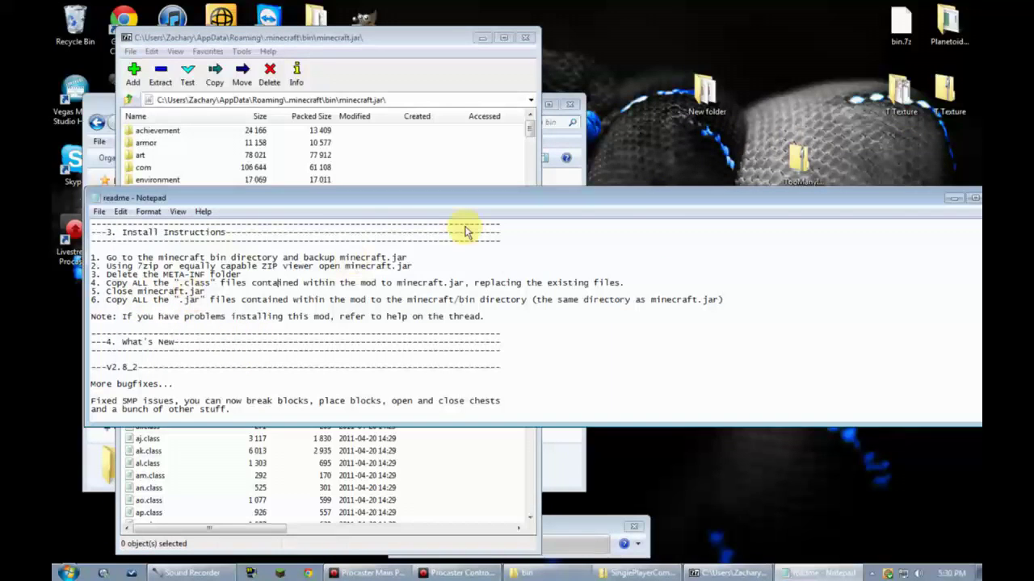
pyautogui.moveTo(470, 199); pyautogui.dragTo(448, 201)
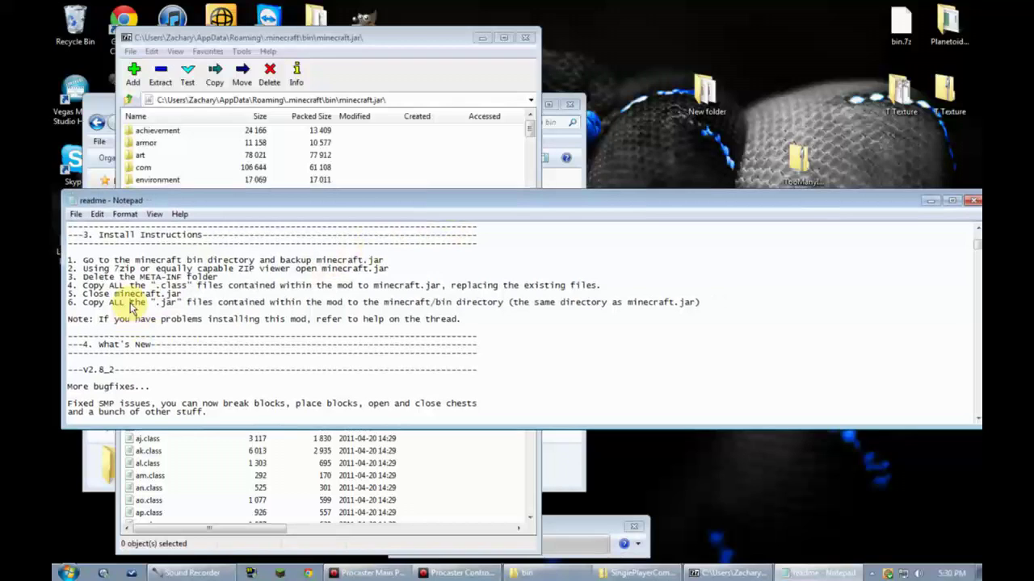
pyautogui.scroll(1, 138, 301)
pyautogui.click(356, 40)
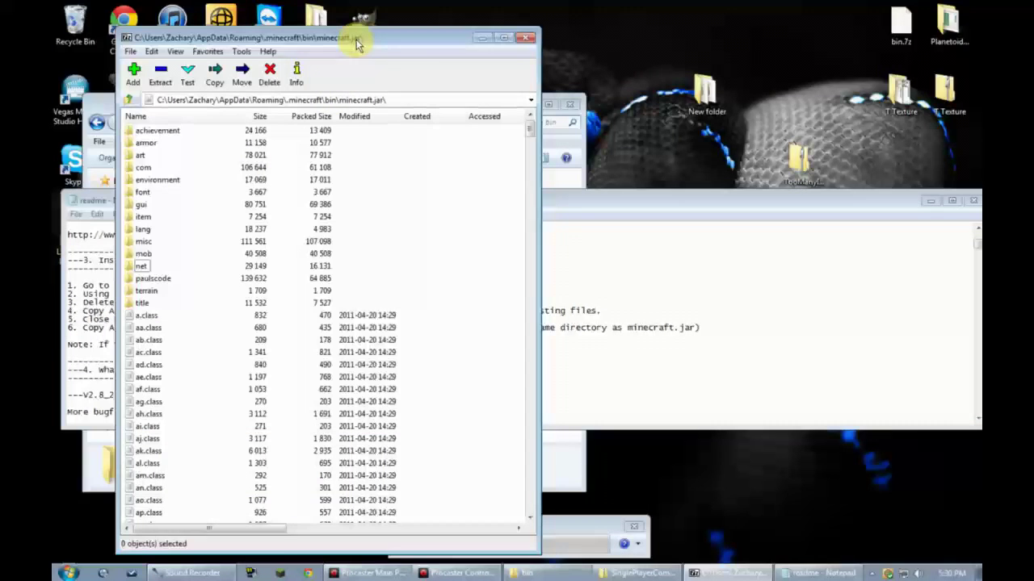
pyautogui.click(521, 39)
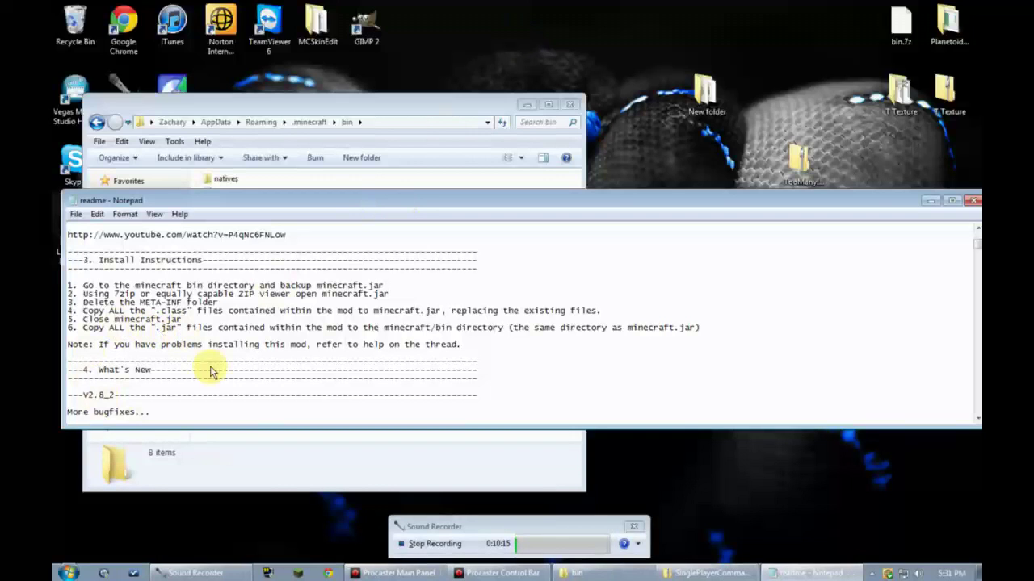
# Select the WorldEdit jar in the SinglePlayerCommands archive and move the archive window clear of the readme and bin folder.
pyautogui.click(703, 573)
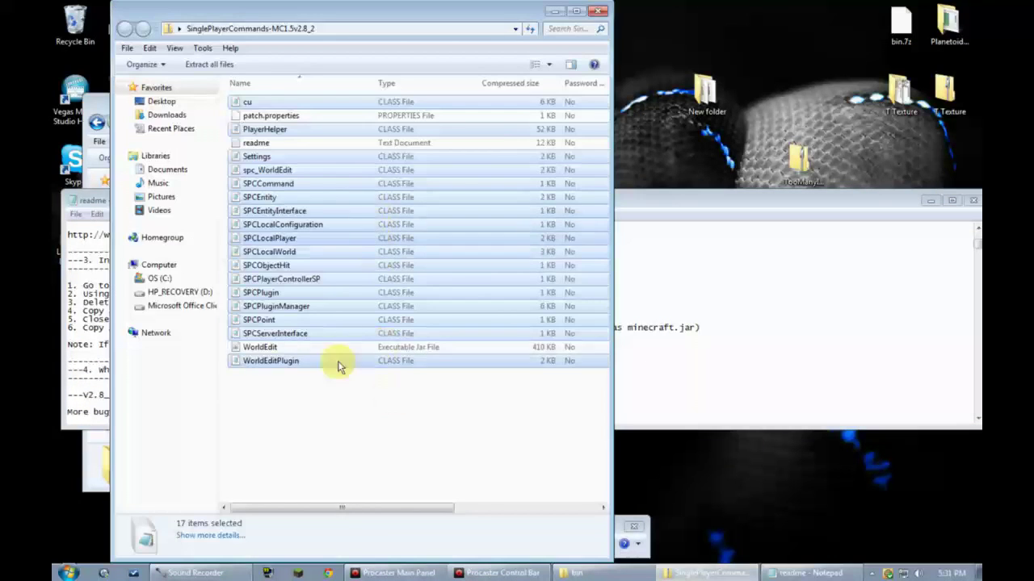
pyautogui.click(330, 380)
pyautogui.click(361, 349)
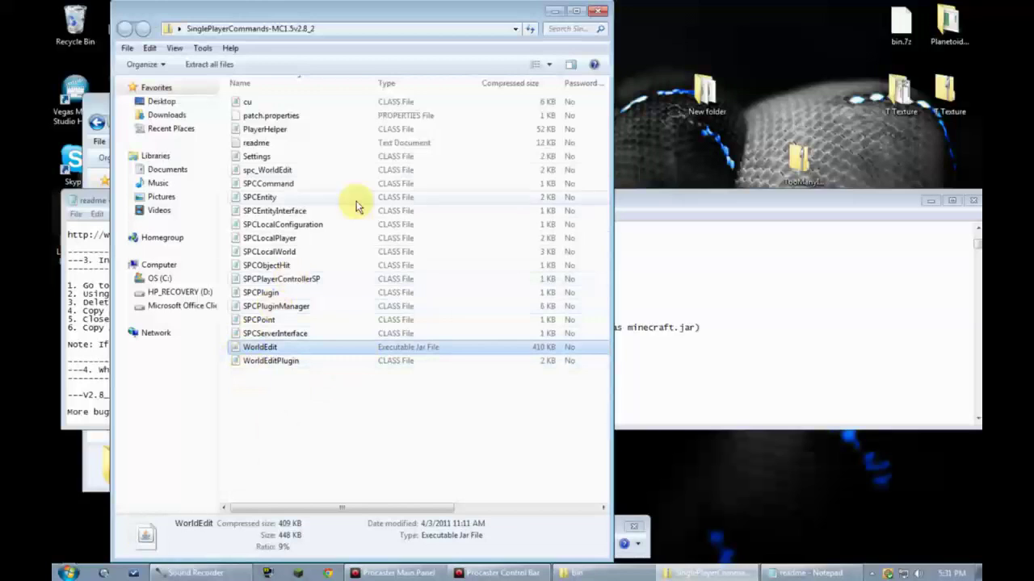
pyautogui.moveTo(251, 8); pyautogui.dragTo(708, 5)
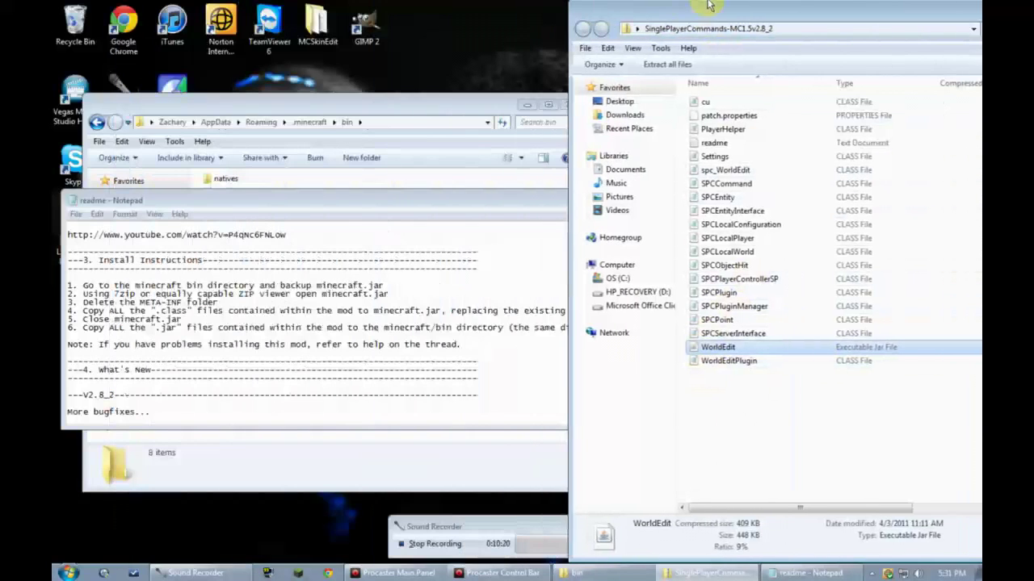
# Bring the bin folder forward and check its location by going up to .minecraft and reopening bin.
pyautogui.click(371, 109)
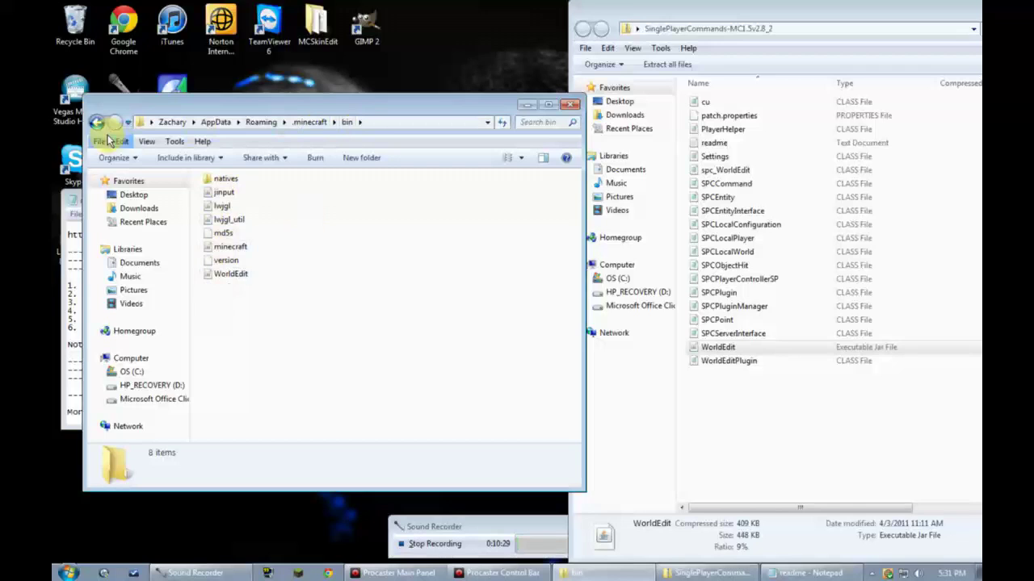
pyautogui.click(97, 123)
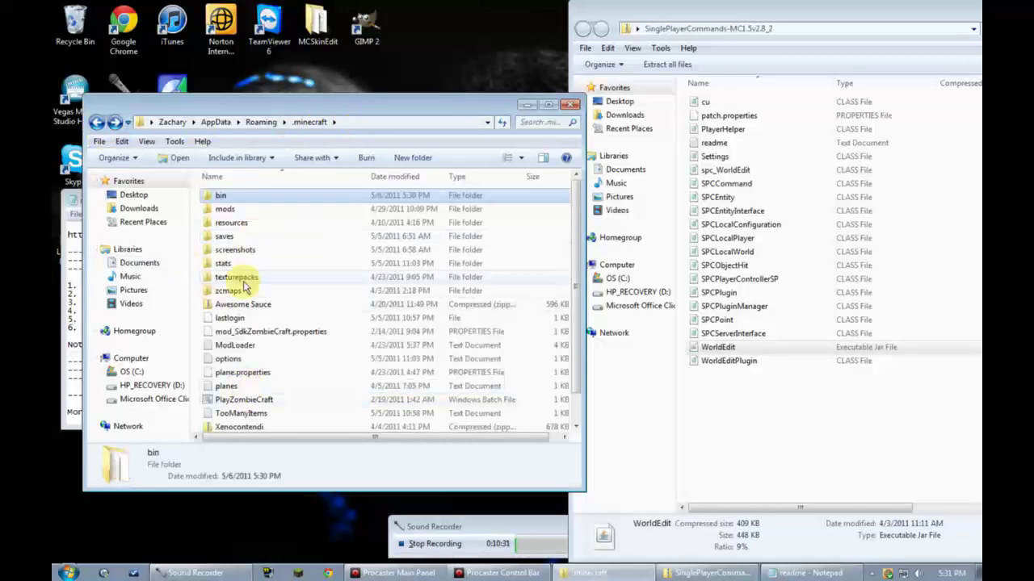
pyautogui.doubleClick(223, 198)
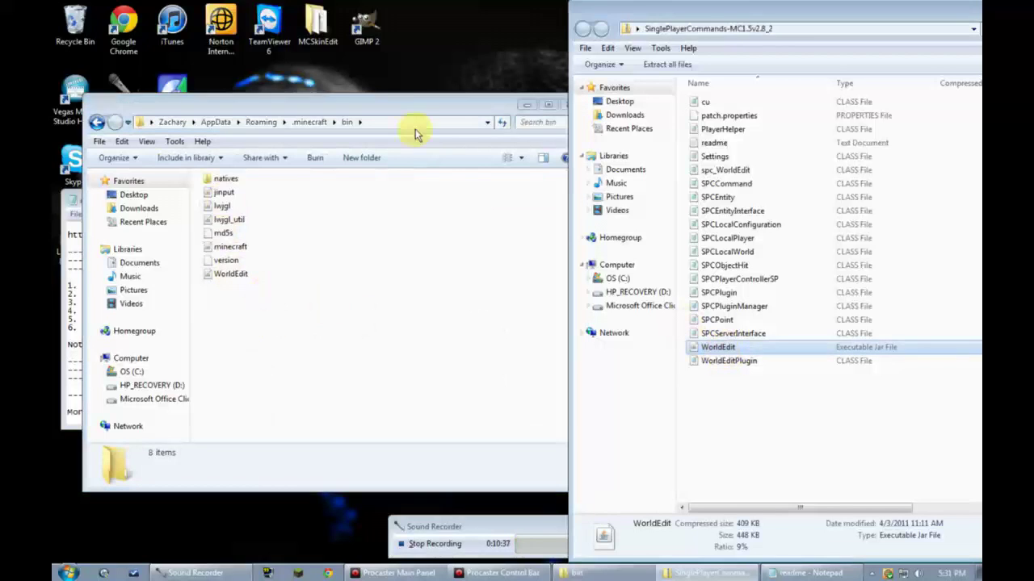
pyautogui.moveTo(388, 103); pyautogui.dragTo(361, 103)
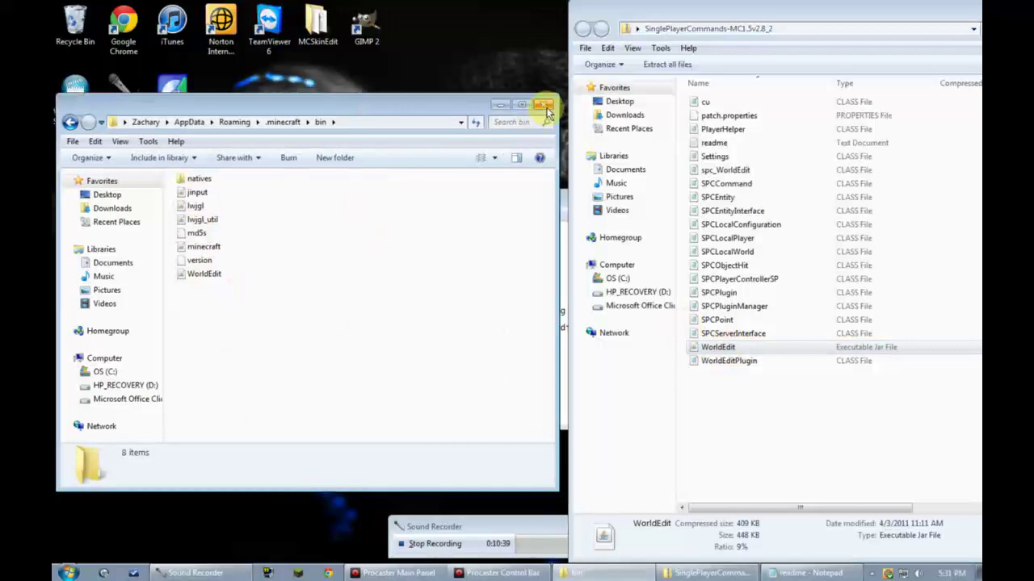
# Close the SinglePlayerCommands archive window and reposition the bin folder window.
pyautogui.doubleClick(652, 11)
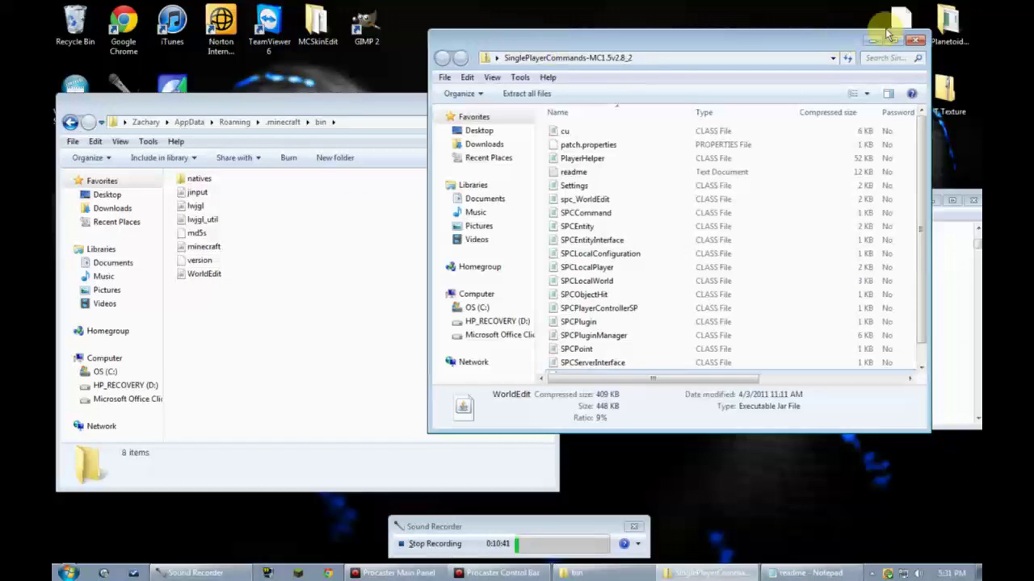
pyautogui.click(910, 40)
pyautogui.moveTo(480, 104)
pyautogui.mouseDown()
pyautogui.moveTo(380, 143)
pyautogui.moveTo(487, 91)
pyautogui.mouseUp()
pyautogui.click(762, 201)
pyautogui.moveTo(797, 161); pyautogui.dragTo(793, 203)
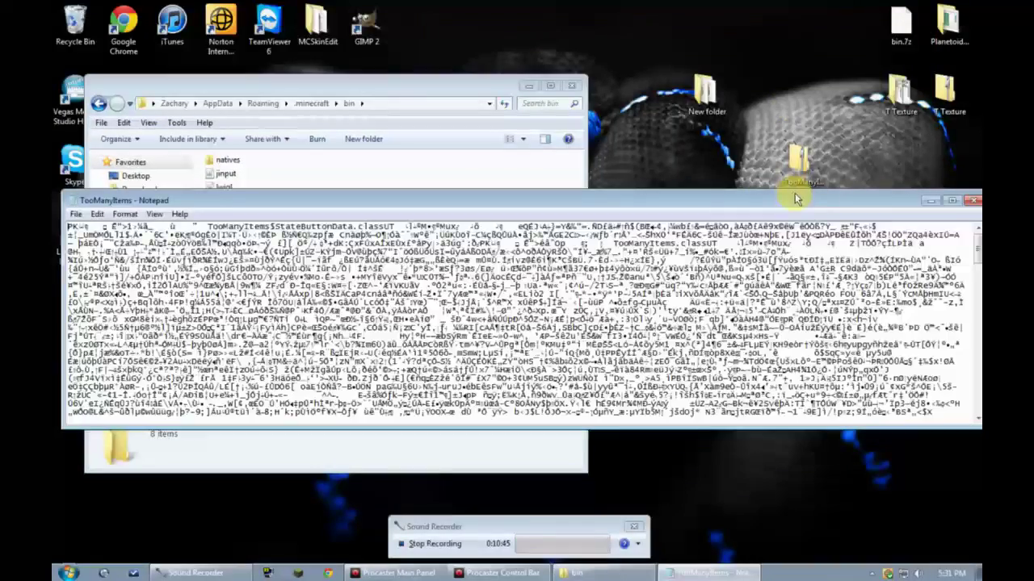
pyautogui.scroll(-15, 520, 354)
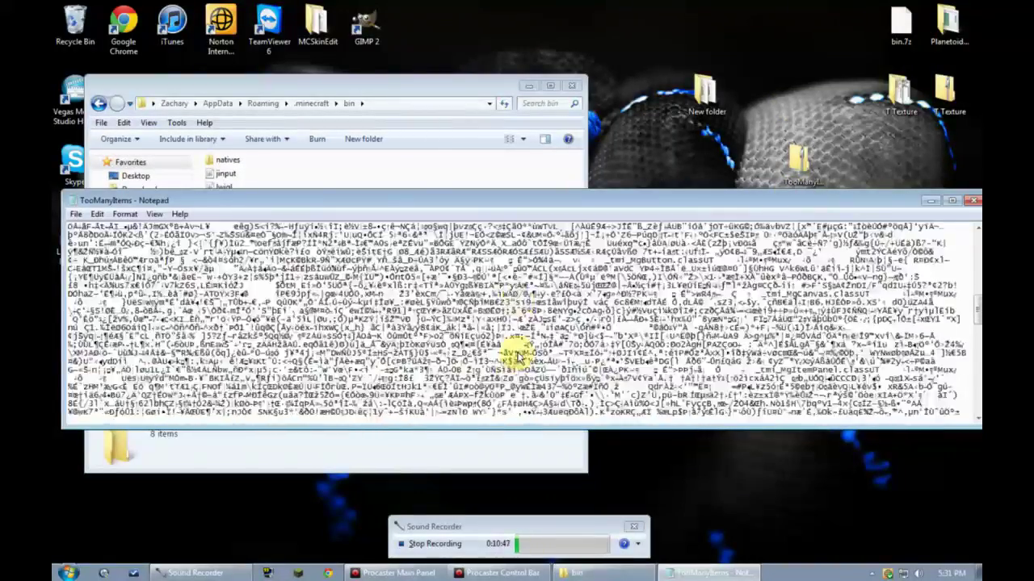
pyautogui.scroll(-5, 517, 353)
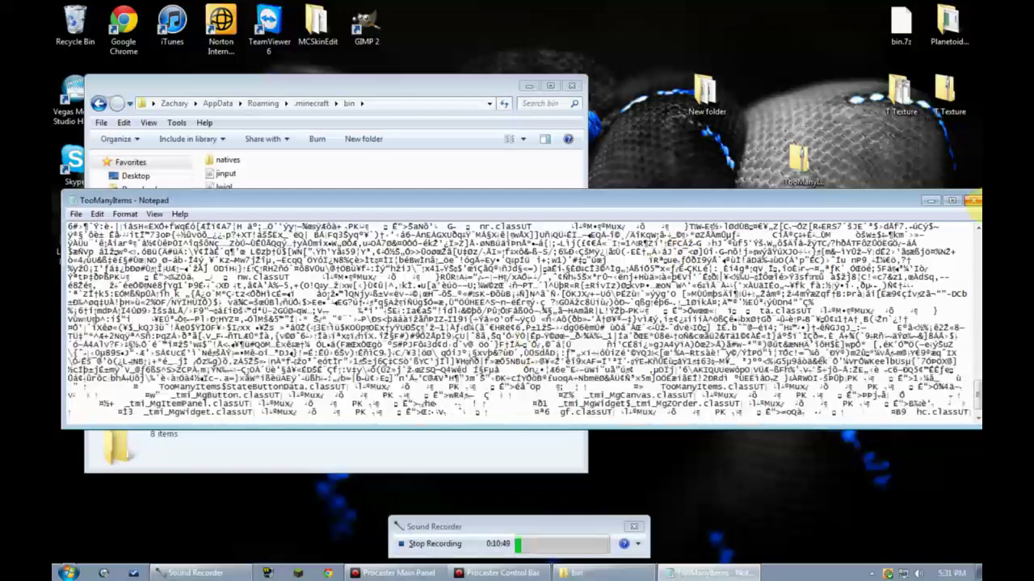
pyautogui.click(973, 201)
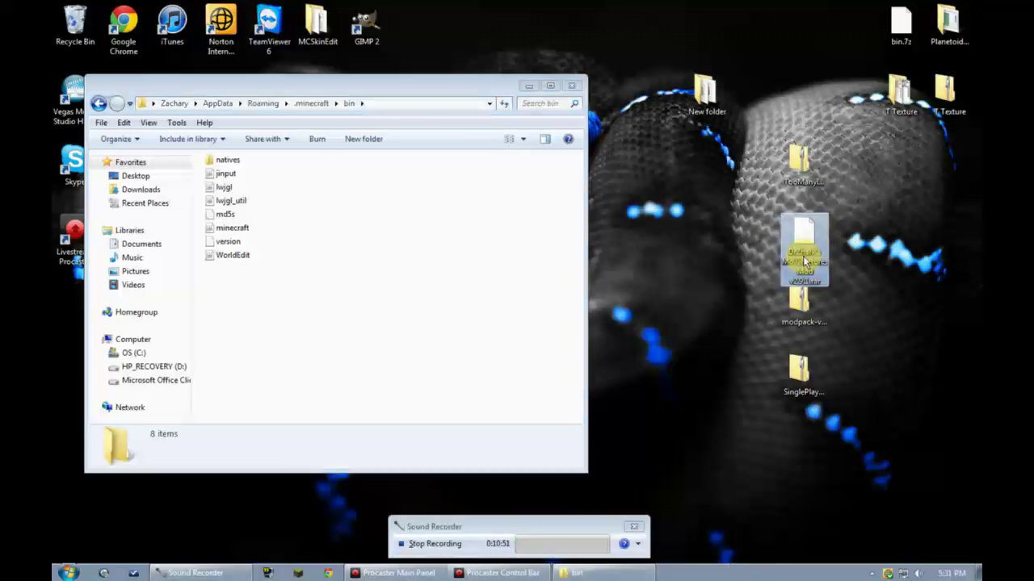
# Move the SinglePlayerCommands archive below the texture archive on the desktop and place the TooManyItems archive beside the modpack archive.
pyautogui.click(802, 384)
pyautogui.moveTo(802, 384); pyautogui.dragTo(949, 182)
pyautogui.click(803, 165)
pyautogui.moveTo(759, 232); pyautogui.dragTo(744, 297)
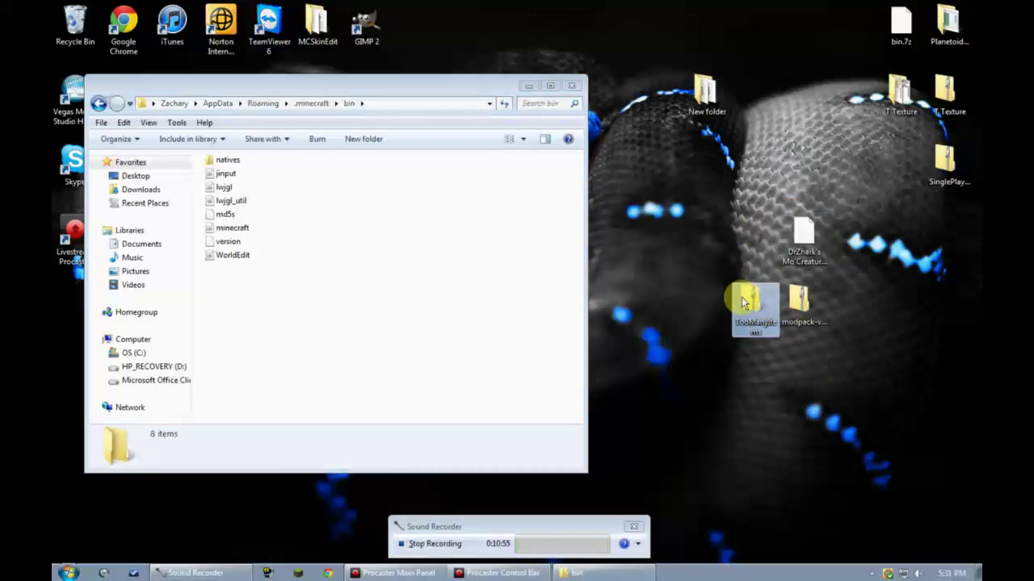
# Open the TooManyItems archive from the desktop and place its window beside the bin folder window.
pyautogui.doubleClick(751, 305)
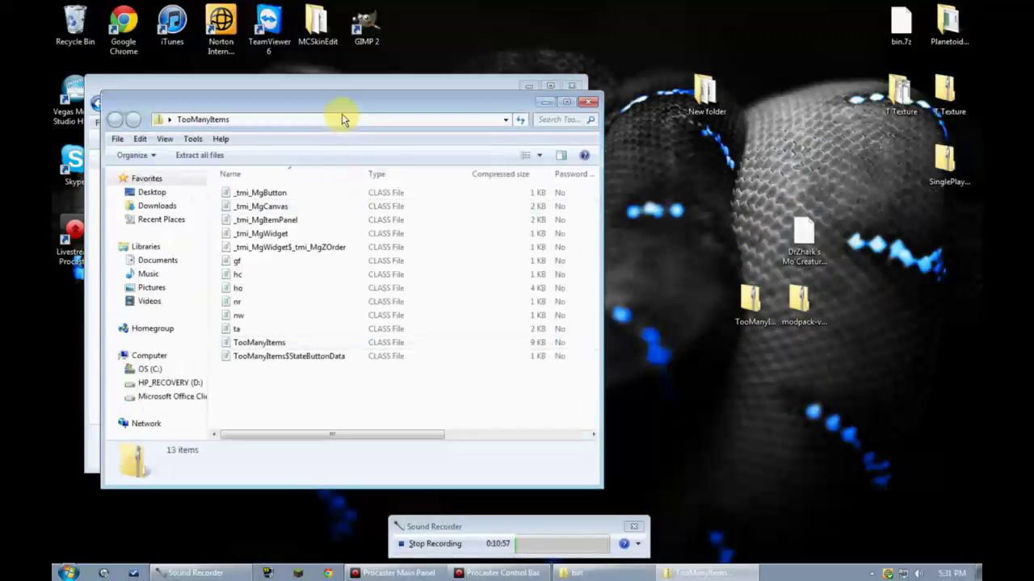
pyautogui.moveTo(473, 111); pyautogui.dragTo(860, 88)
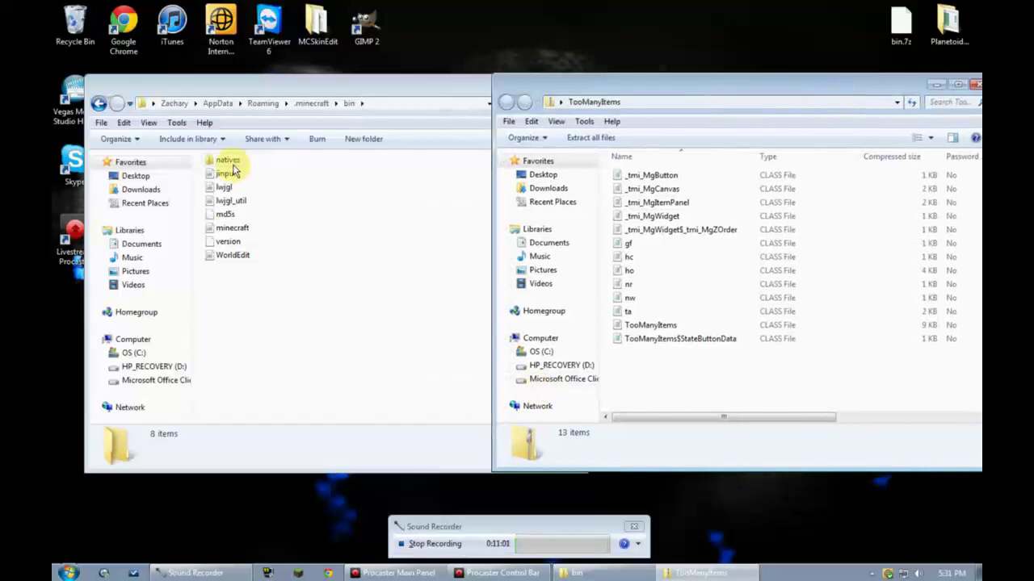
# Open minecraft.jar from the bin folder as an archive in 7-Zip and place its window beside the TooManyItems window.
pyautogui.click(232, 230)
pyautogui.rightClick(232, 236)
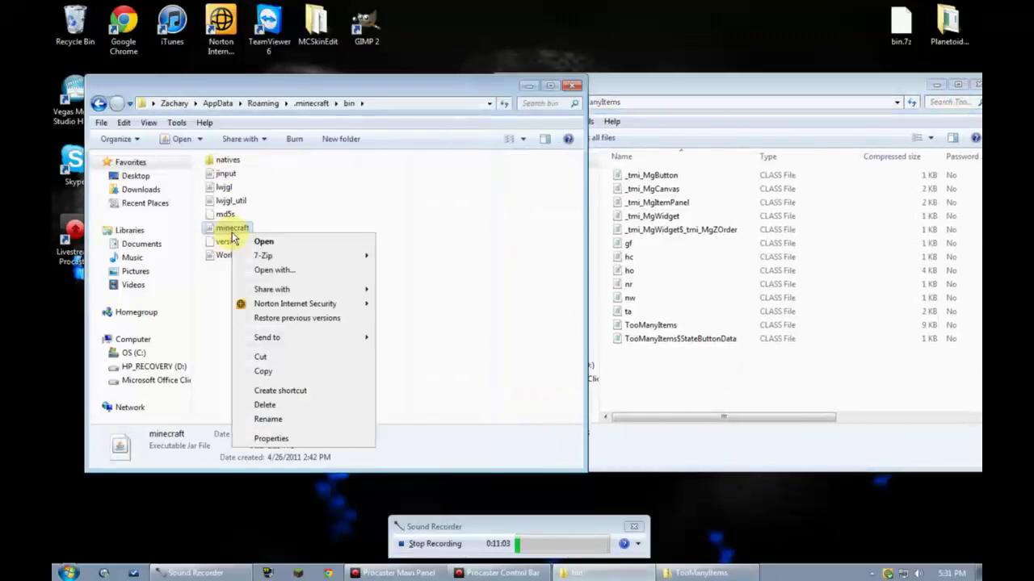
pyautogui.moveTo(263, 255)
pyautogui.click(418, 257)
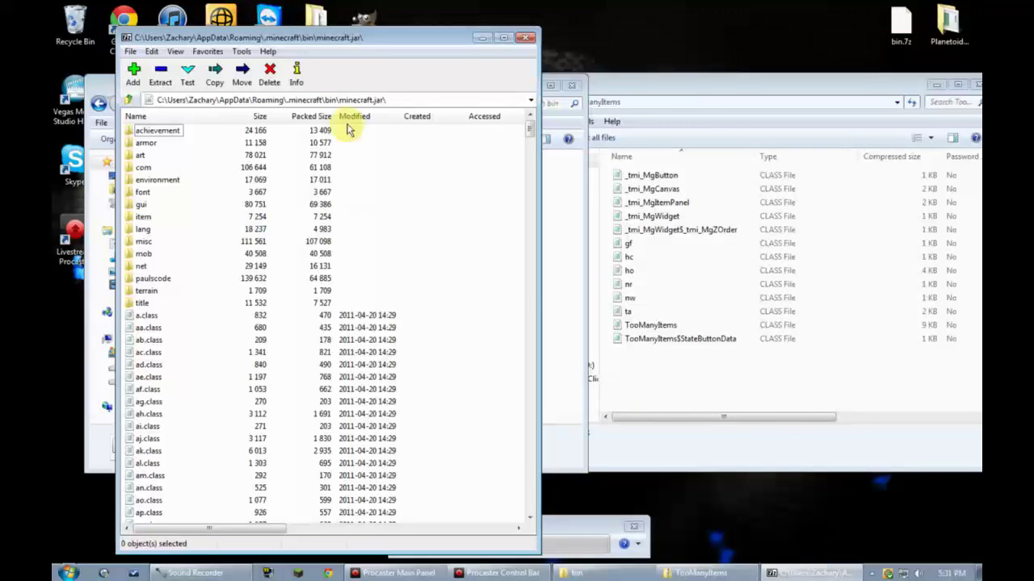
pyautogui.moveTo(360, 42); pyautogui.dragTo(329, 15)
# Try to copy all the TooManyItems class files straight from the zip archive into minecraft.jar.
pyautogui.moveTo(716, 380); pyautogui.dragTo(601, 163)
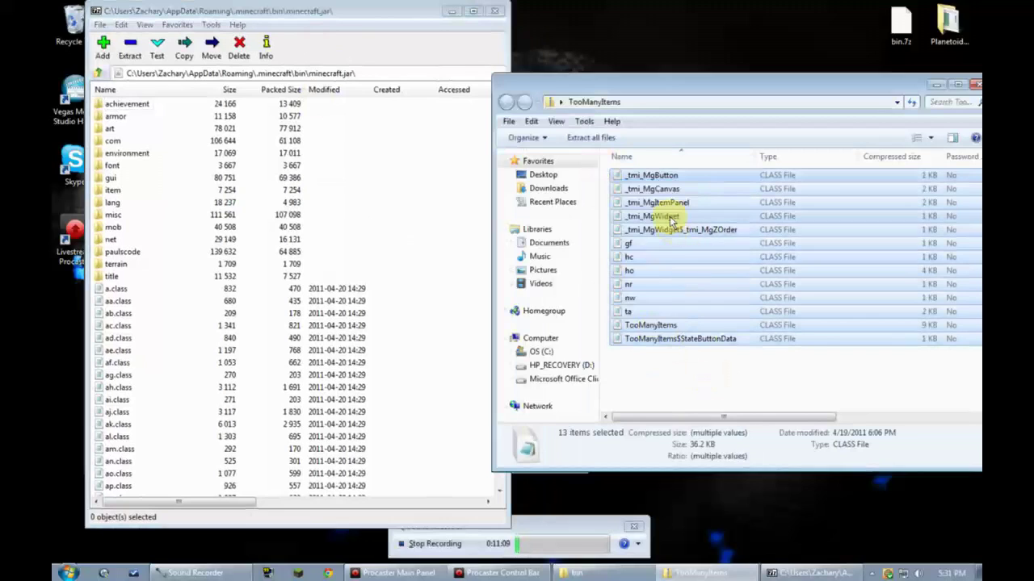
pyautogui.moveTo(658, 216); pyautogui.dragTo(217, 401)
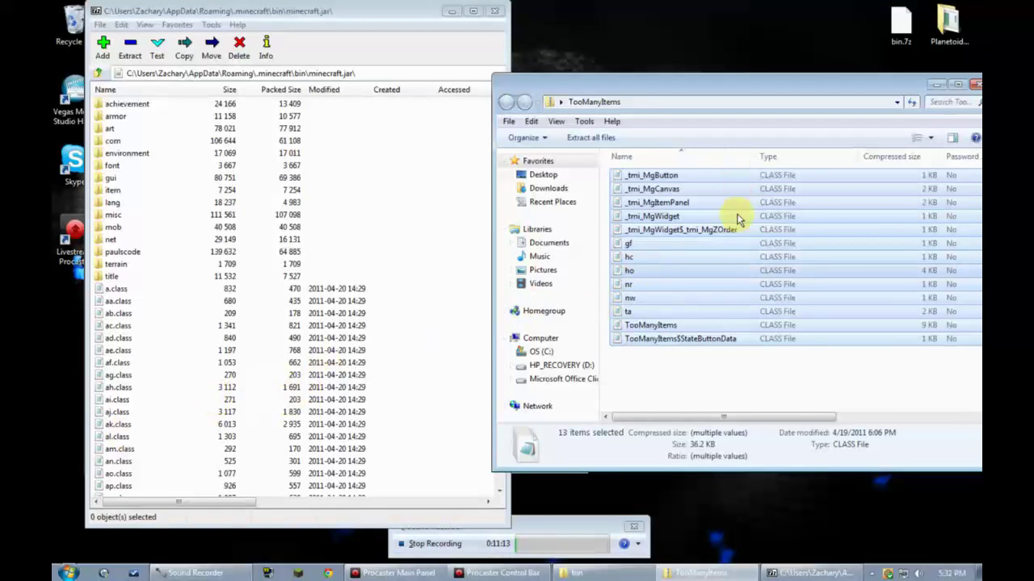
# Uncover the existing New folder on the desktop, delete it and create a fresh empty folder in its place.
pyautogui.moveTo(696, 86); pyautogui.dragTo(738, 172)
pyautogui.press('Delete')
pyautogui.press('Return')
pyautogui.rightClick(708, 105)
pyautogui.moveTo(740, 233)
pyautogui.click(595, 227)
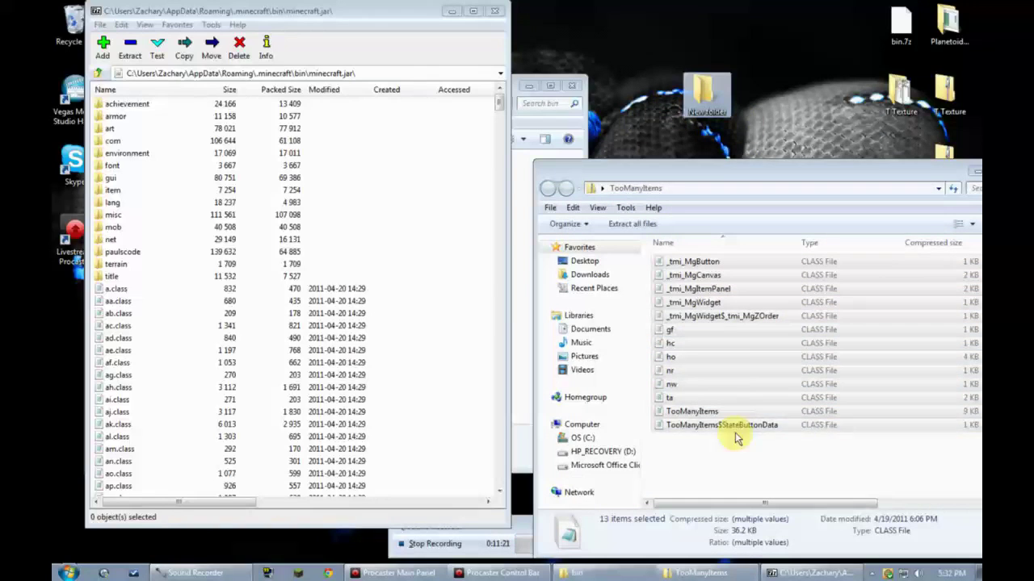
# Copy all the TooManyItems class files into the new desktop folder and from there into minecraft.jar, confirming the copy.
pyautogui.moveTo(720, 369); pyautogui.dragTo(702, 105)
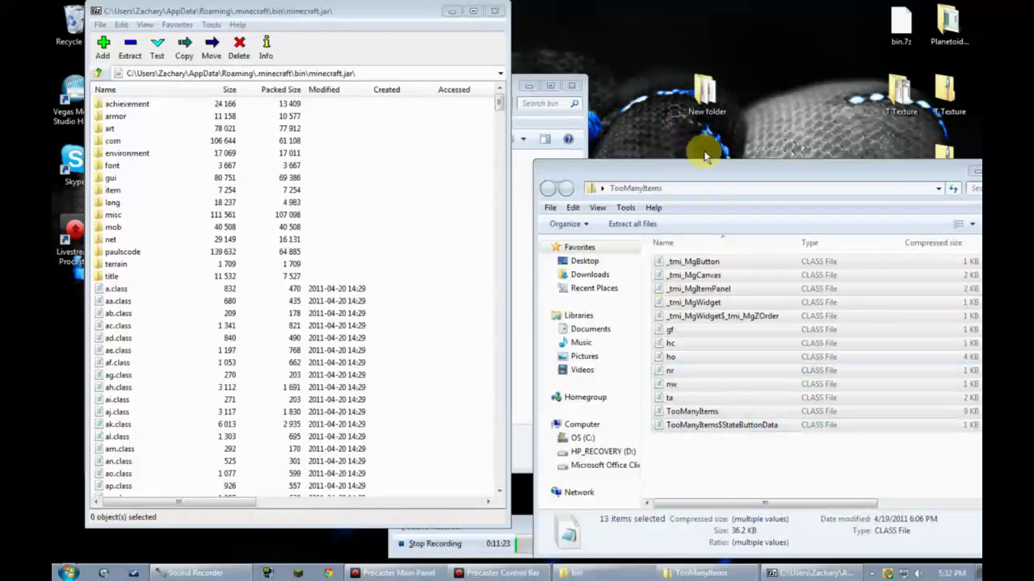
pyautogui.doubleClick(704, 95)
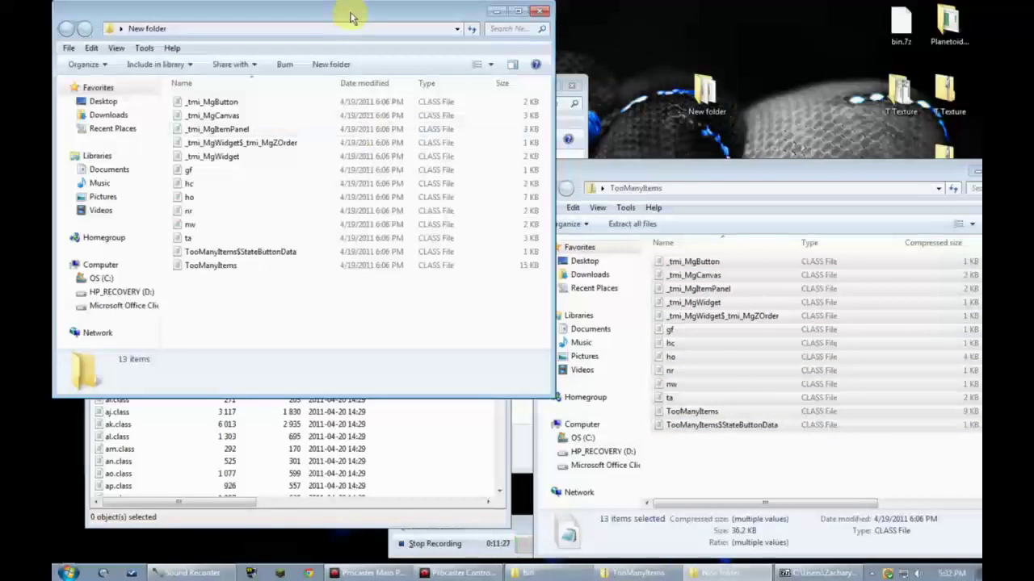
pyautogui.moveTo(350, 16); pyautogui.dragTo(638, 71)
pyautogui.moveTo(603, 364); pyautogui.dragTo(464, 157)
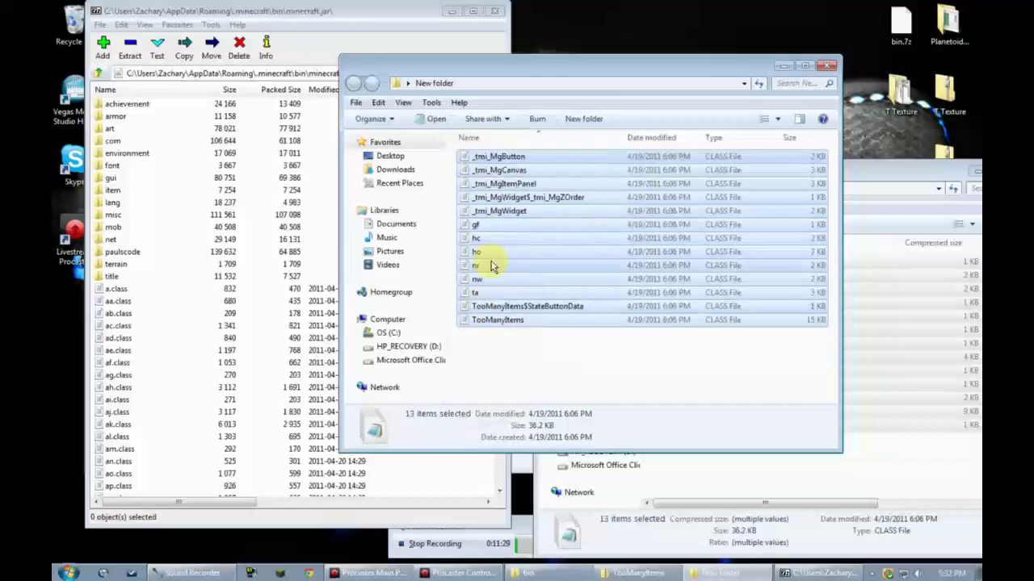
pyautogui.moveTo(498, 203); pyautogui.dragTo(232, 344)
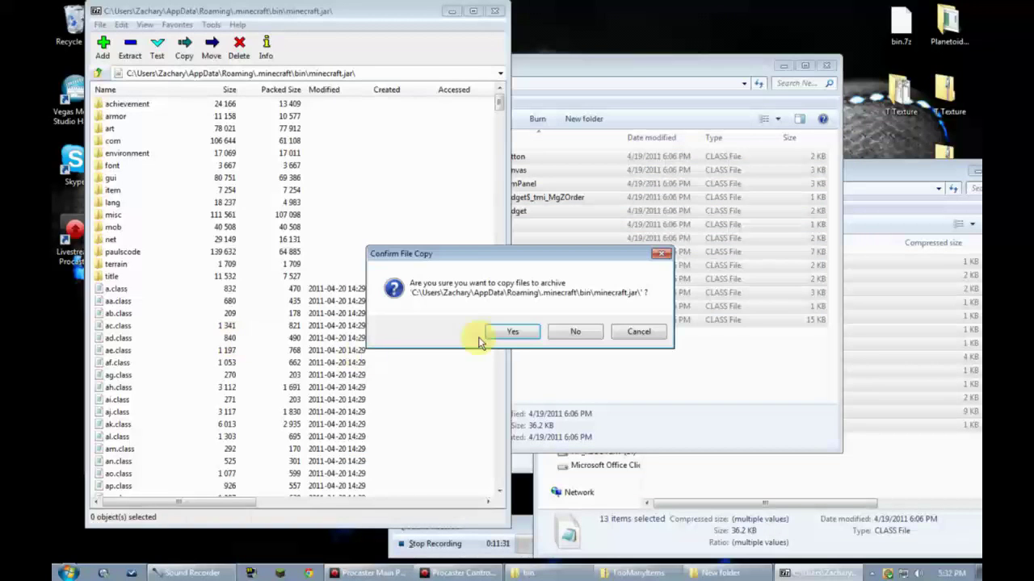
pyautogui.click(512, 332)
pyautogui.press('Menu')
pyautogui.press('Escape')
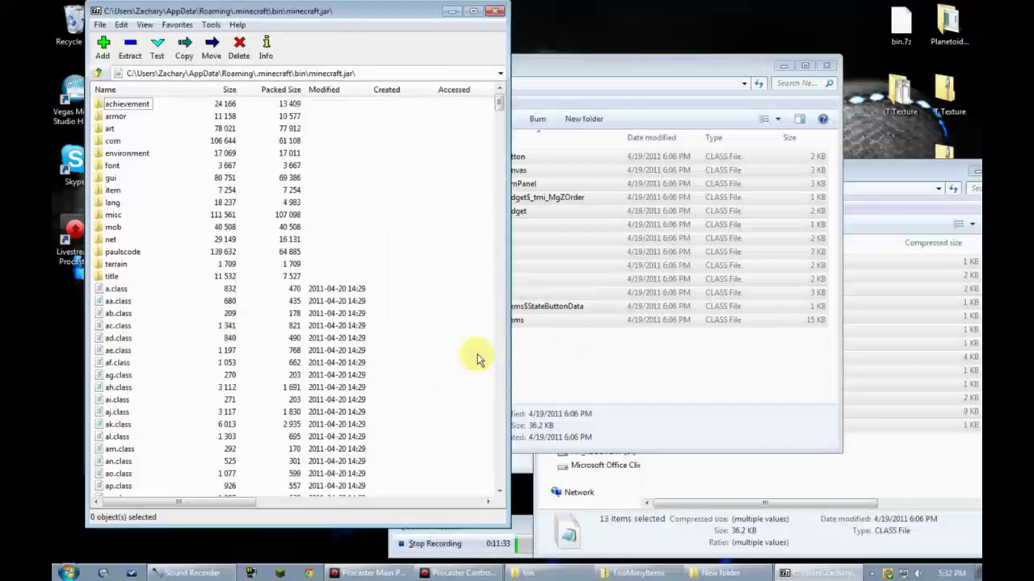
# Close the New folder and TooManyItems windows and move the TooManyItems archive below the SinglePlayerCommands archive on the desktop.
pyautogui.click(635, 362)
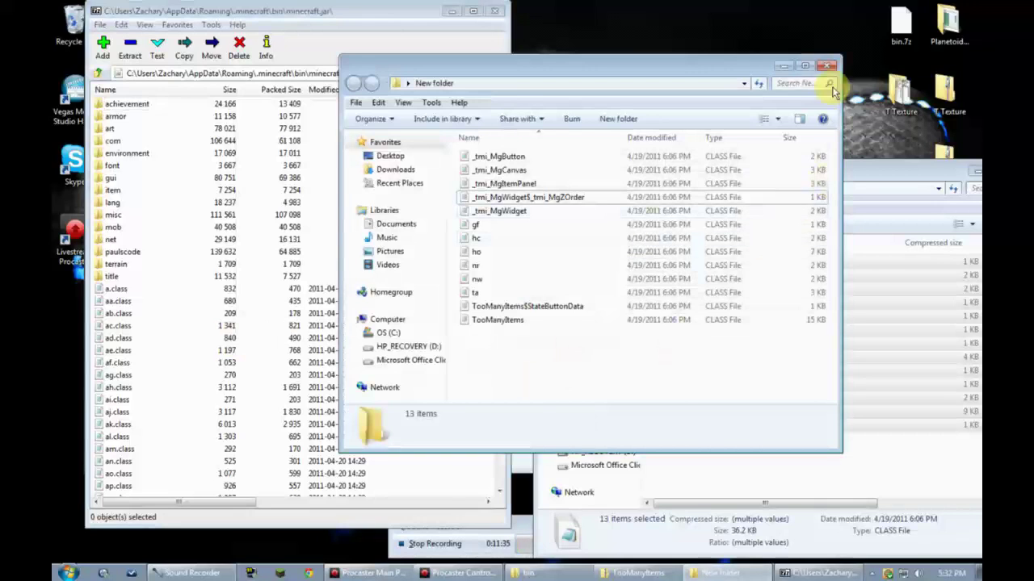
pyautogui.click(824, 66)
pyautogui.moveTo(813, 166); pyautogui.dragTo(719, 167)
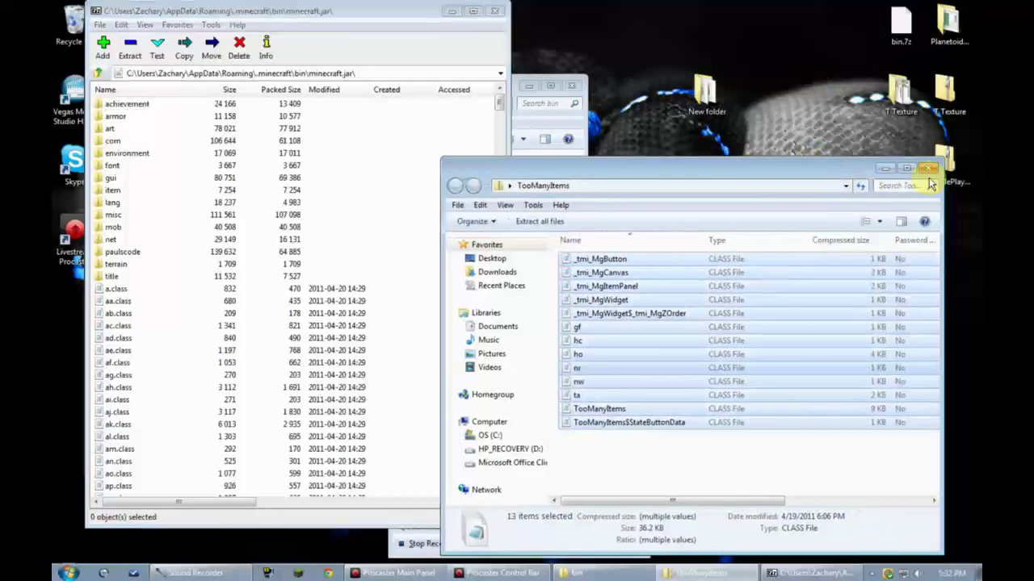
pyautogui.click(929, 168)
pyautogui.click(753, 323)
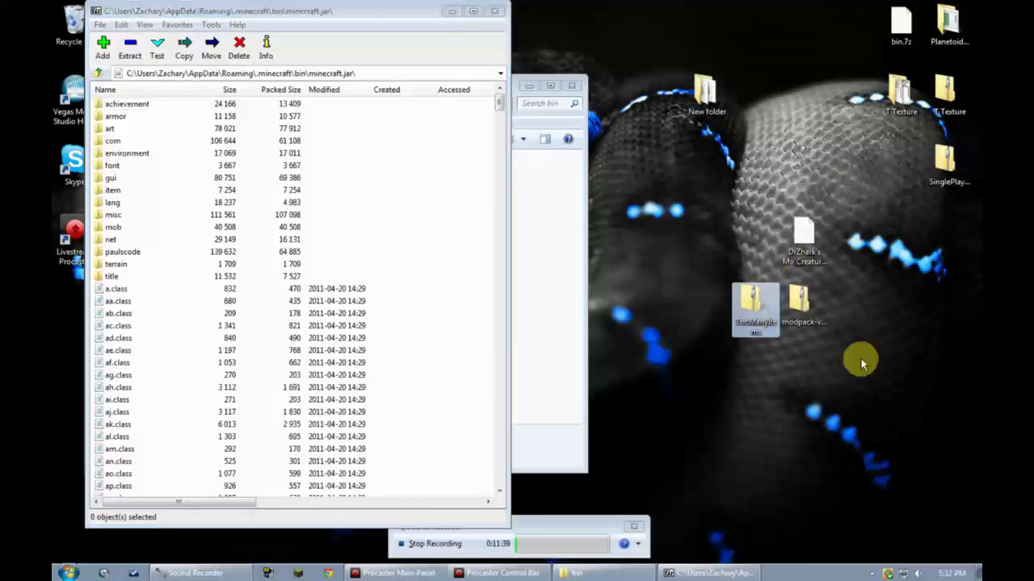
pyautogui.moveTo(933, 254); pyautogui.dragTo(933, 255)
# Open the modpack-v4.19_MC.beta.1.5_01 archive from the desktop and reposition its window.
pyautogui.click(812, 319)
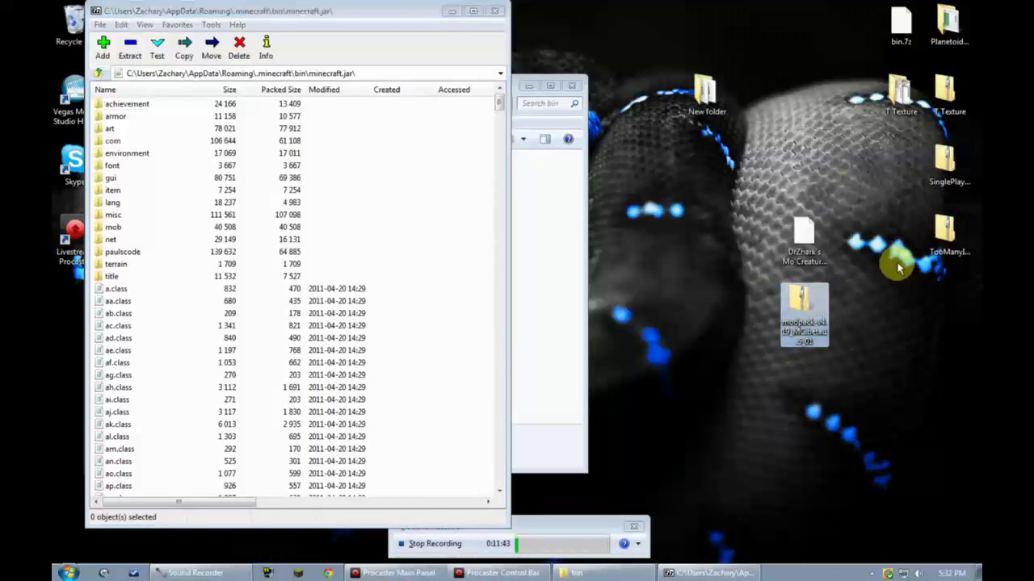
pyautogui.doubleClick(819, 303)
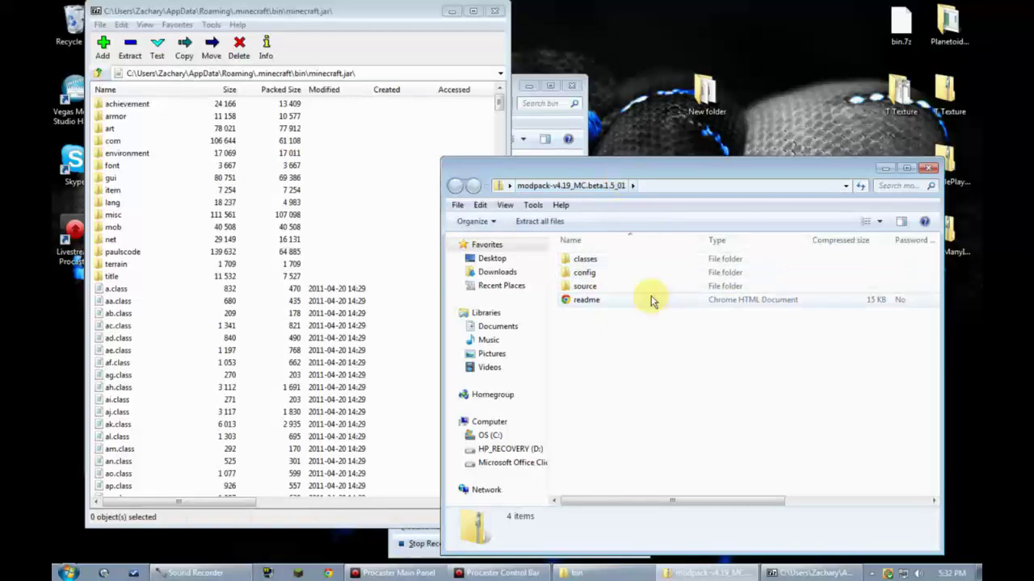
pyautogui.moveTo(604, 165); pyautogui.dragTo(598, 140)
# Open the modpack's readme, look through the mod descriptions down to Weather Control, and return to the contents list.
pyautogui.doubleClick(581, 277)
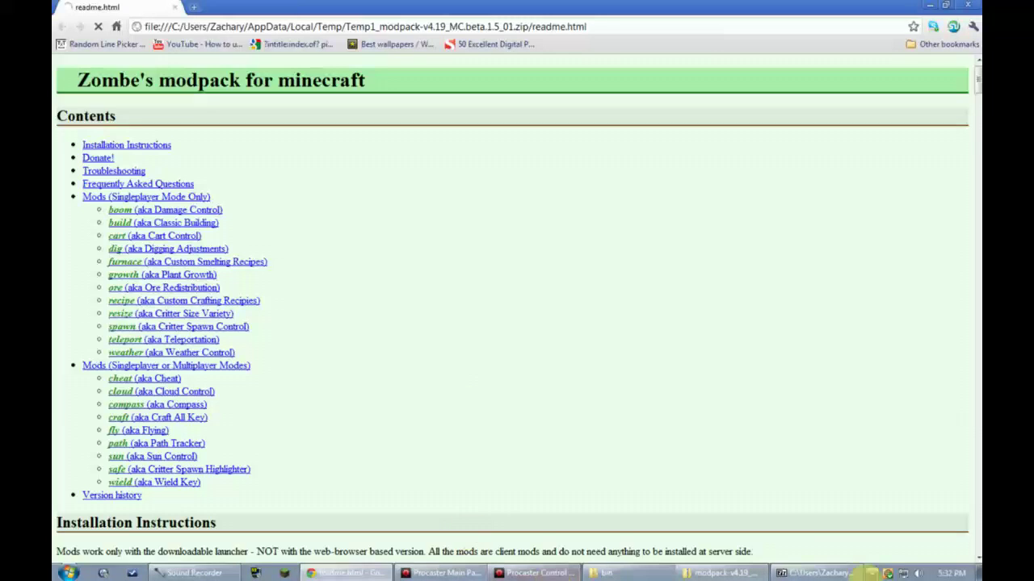
pyautogui.scroll(-4, 99, 307)
pyautogui.scroll(-10, 98, 307)
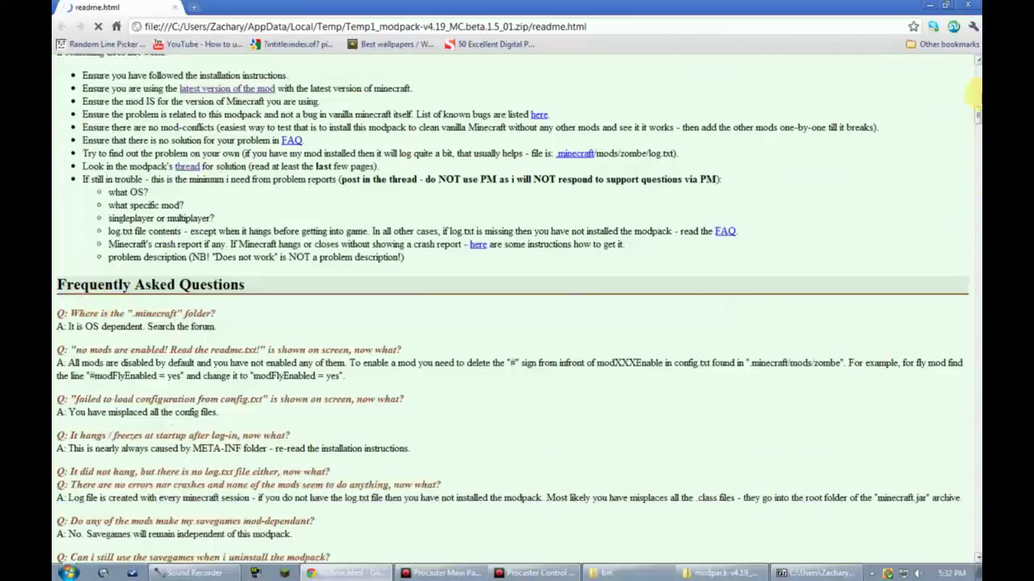
pyautogui.moveTo(974, 113); pyautogui.dragTo(977, 255)
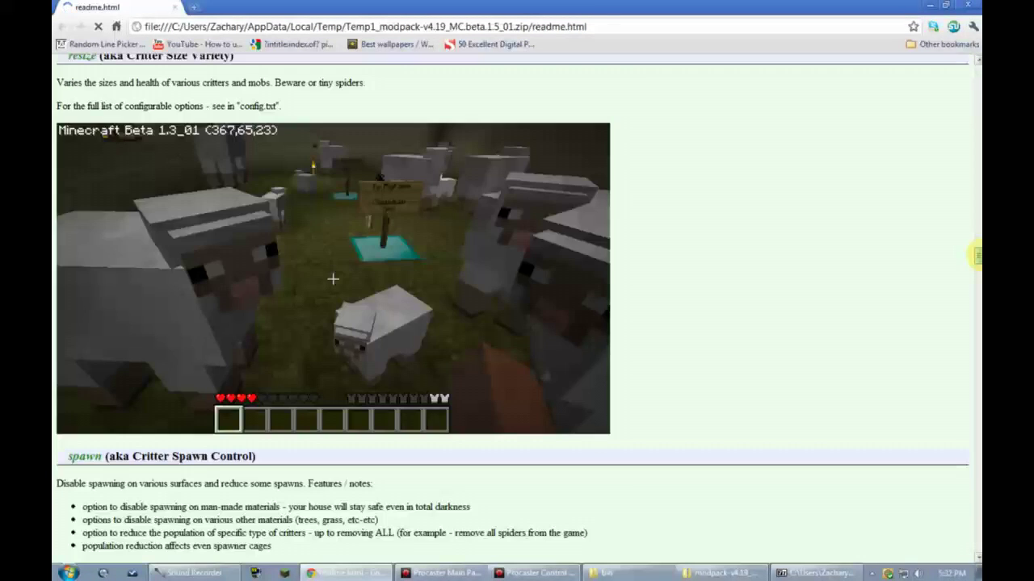
pyautogui.moveTo(970, 255); pyautogui.dragTo(969, 303)
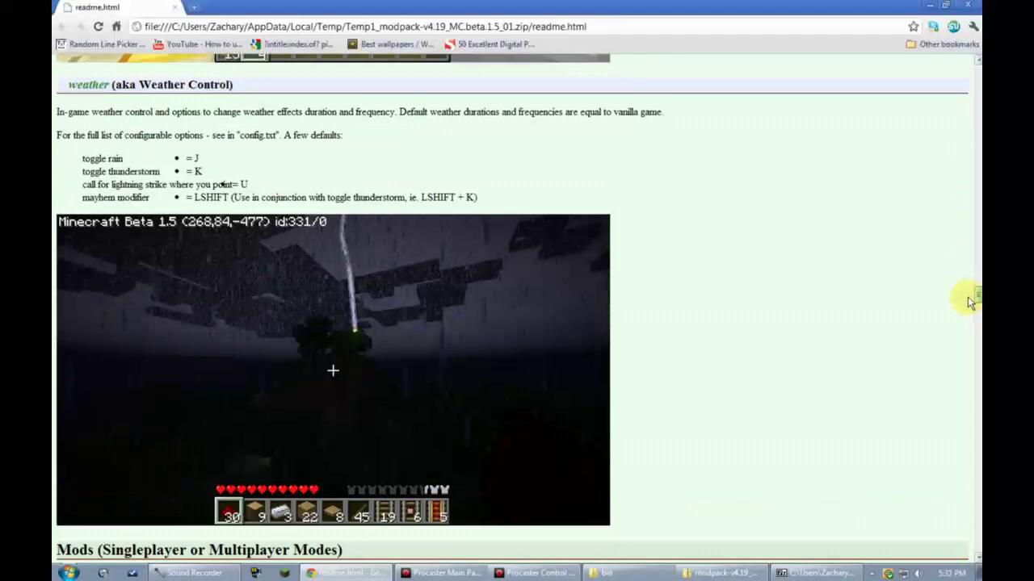
pyautogui.moveTo(969, 299); pyautogui.dragTo(970, 300)
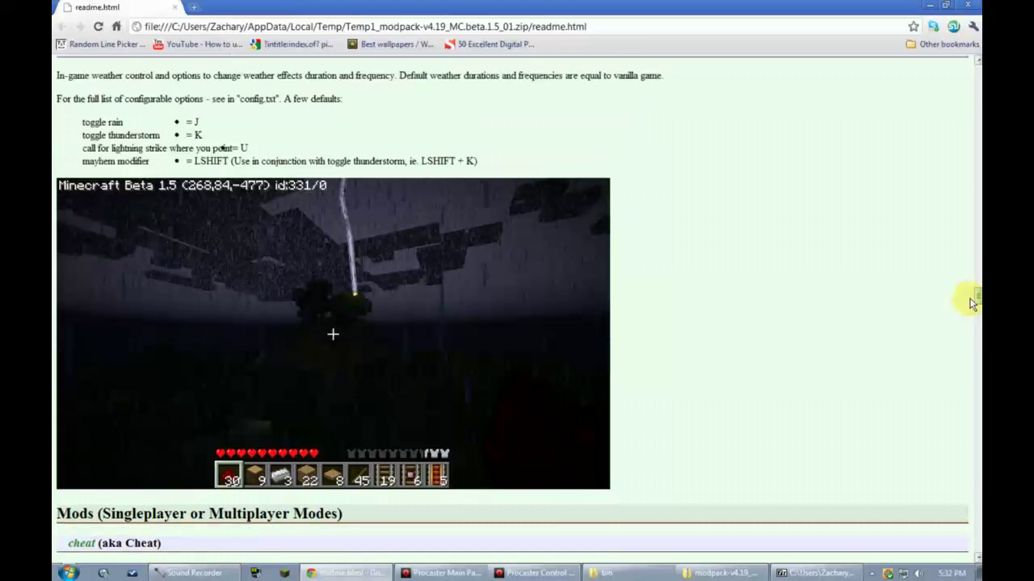
pyautogui.moveTo(971, 303); pyautogui.dragTo(969, 75)
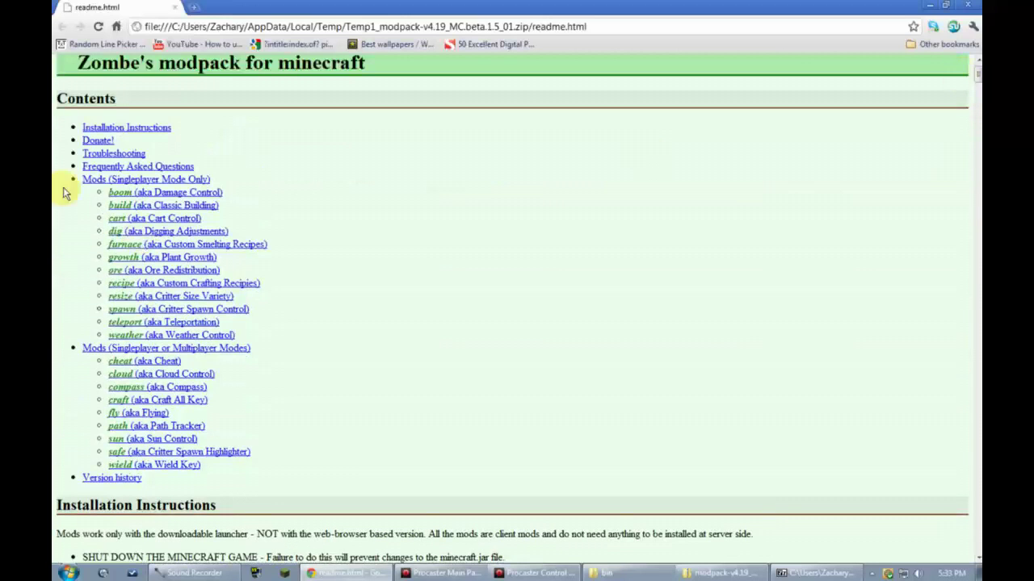
# Go to the readme's Installation Instructions and read where the classes and config files belong and the default keybindings.
pyautogui.click(121, 128)
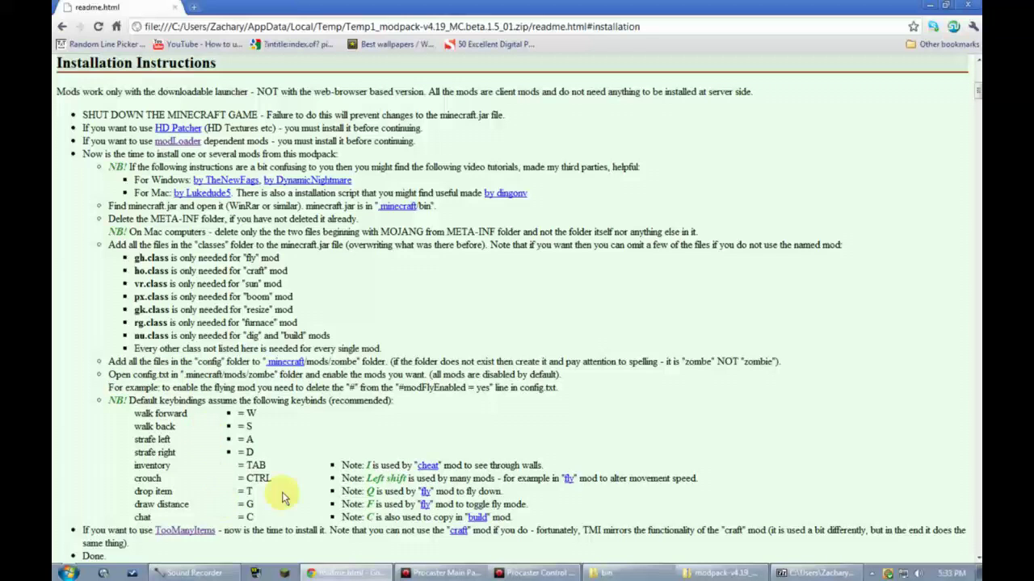
pyautogui.scroll(-3, 326, 480)
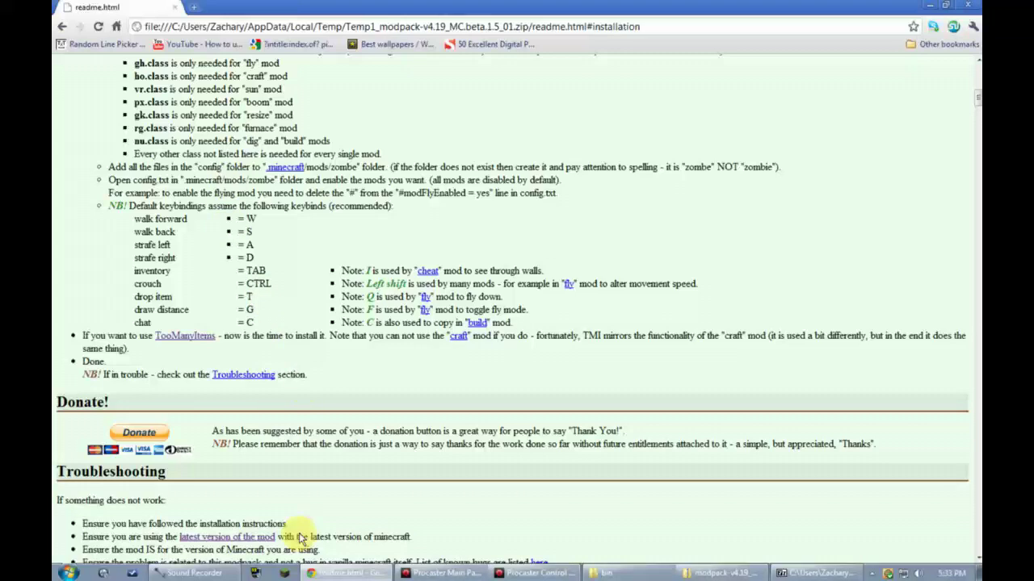
pyautogui.click(414, 574)
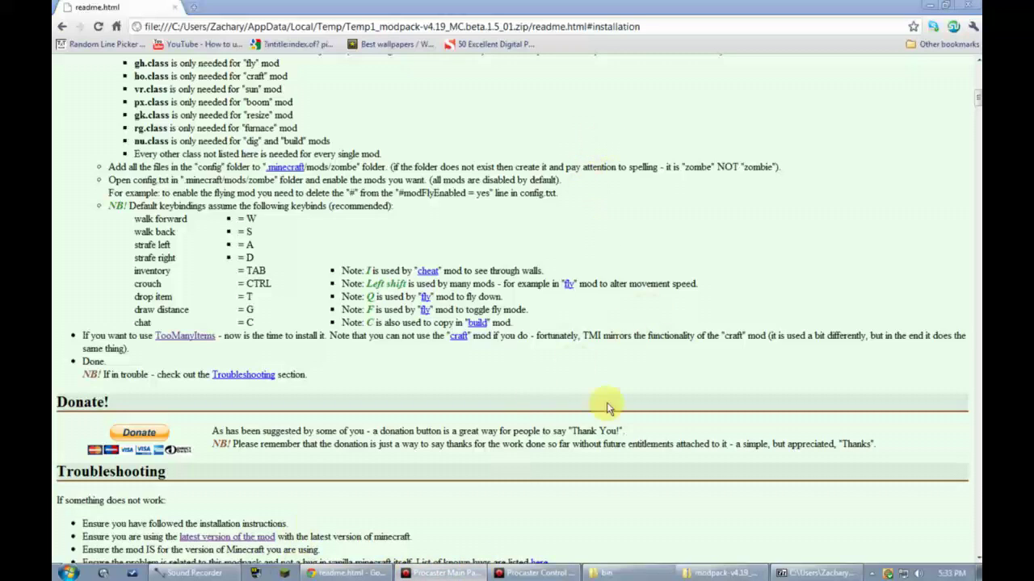
pyautogui.click(521, 574)
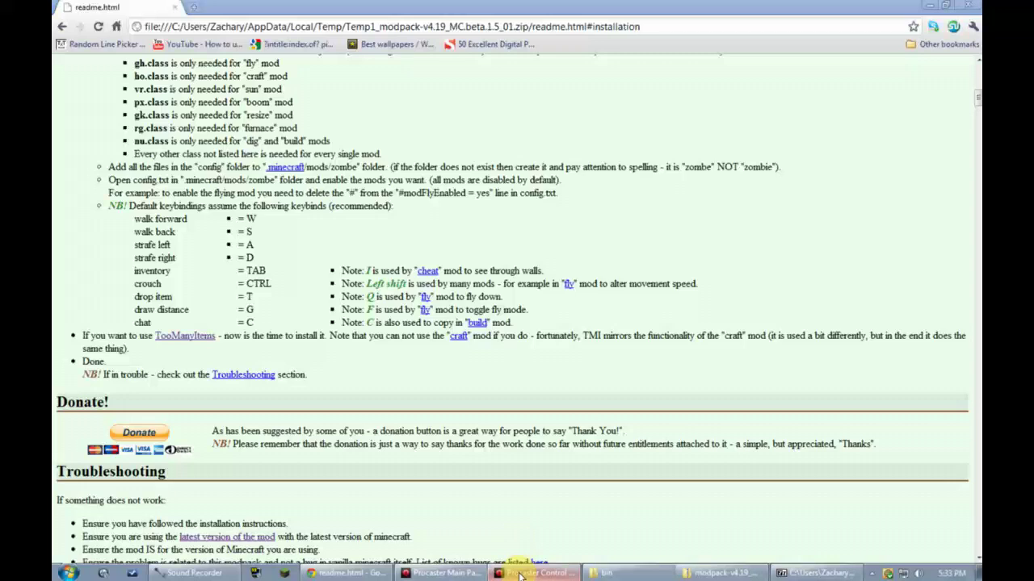
pyautogui.click(602, 327)
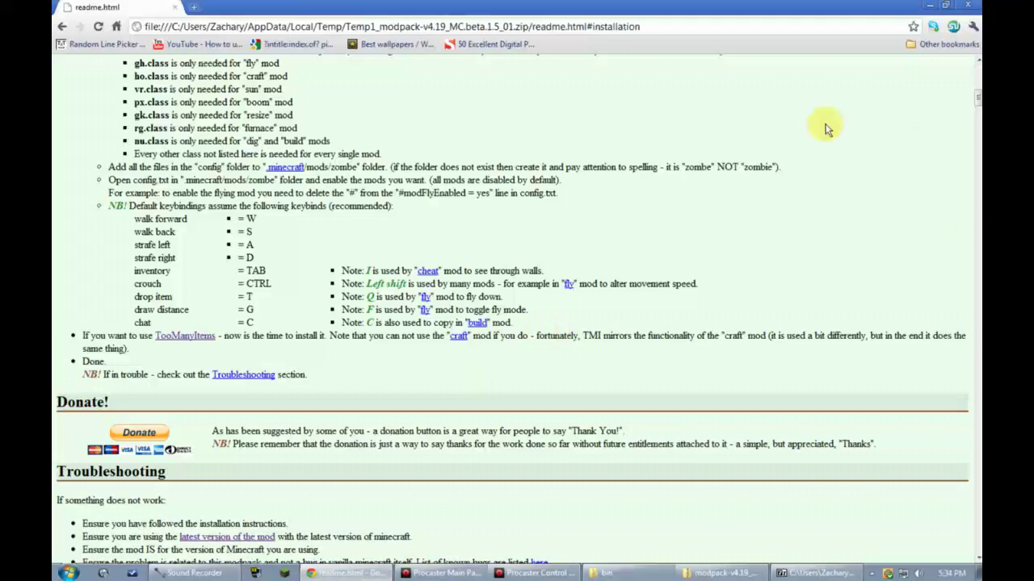
pyautogui.scroll(3, 825, 125)
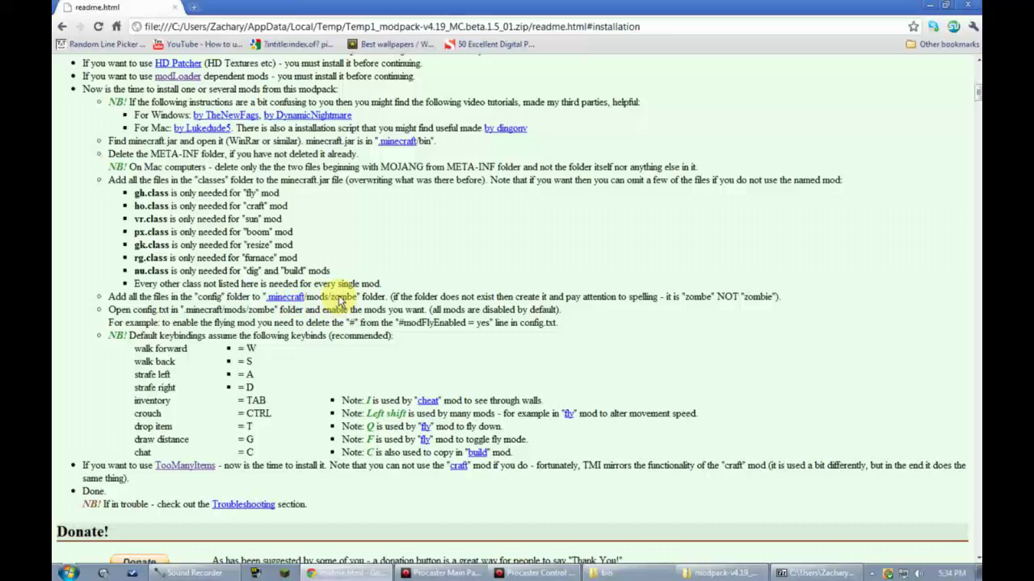
# Minimize the readme, open the modpack archive's classes folder beside the minecraft.jar window and select all its files.
pyautogui.click(934, 7)
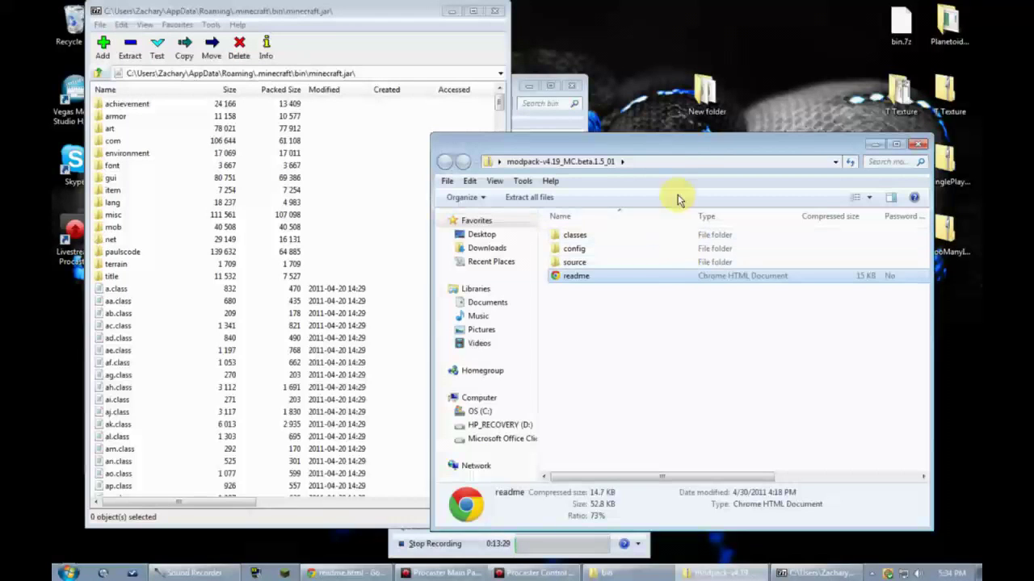
pyautogui.moveTo(685, 145); pyautogui.dragTo(765, 138)
pyautogui.doubleClick(655, 227)
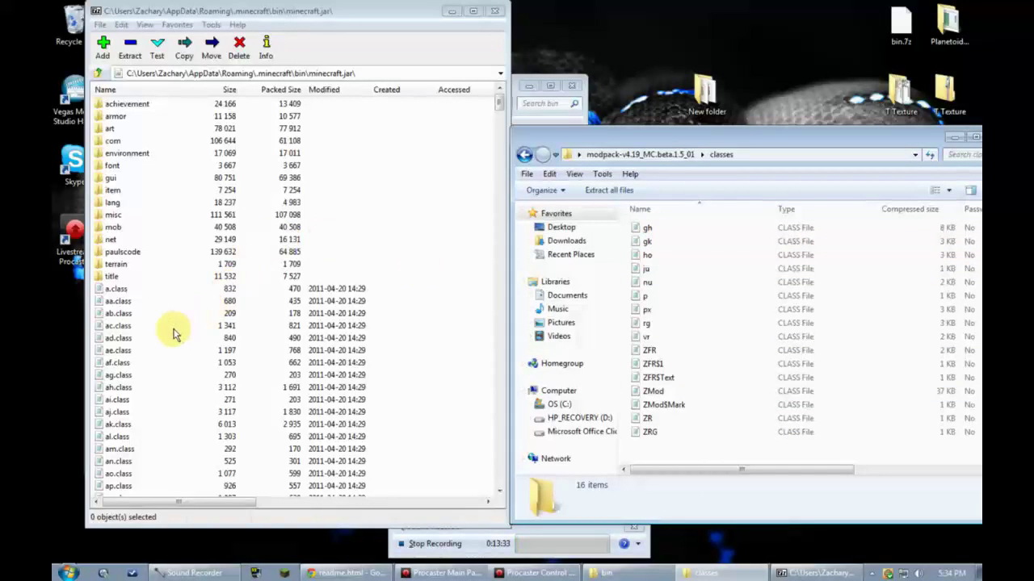
pyautogui.moveTo(699, 447); pyautogui.dragTo(653, 203)
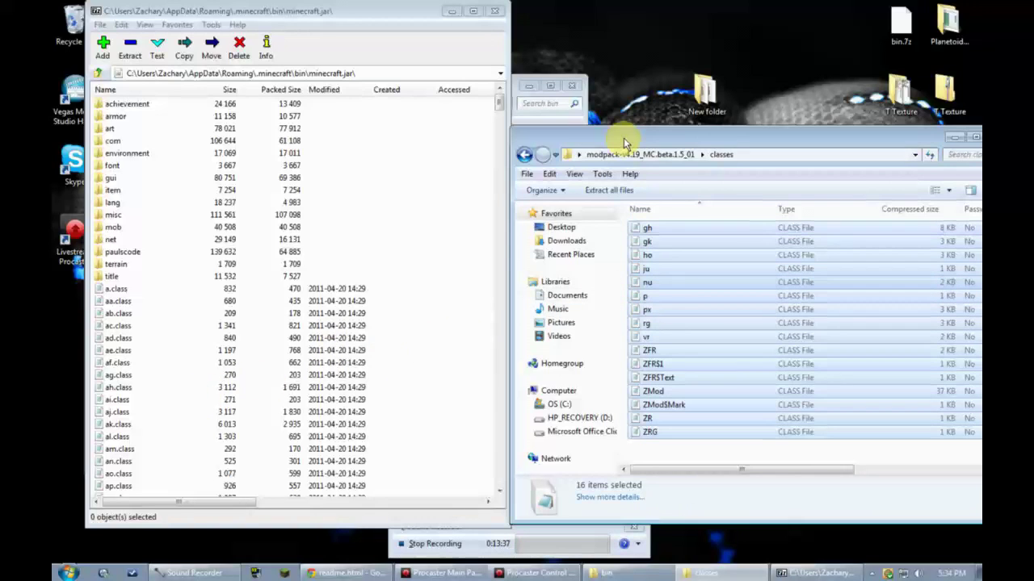
# Delete the desktop folder holding the TooManyItems files and create a new empty folder for the modpack classes.
pyautogui.click(702, 104)
pyautogui.press('Delete')
pyautogui.press('Return')
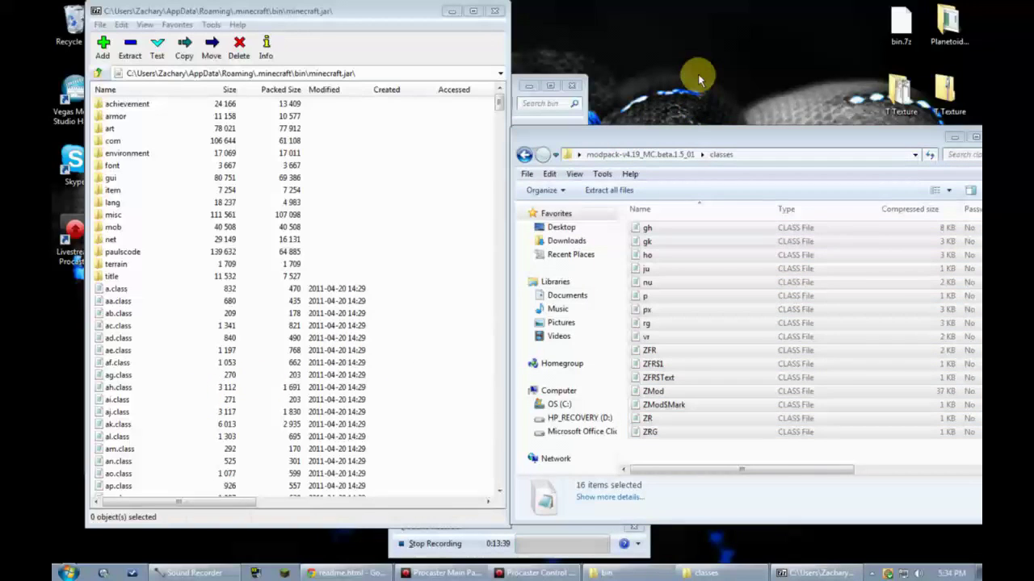
pyautogui.rightClick(699, 76)
pyautogui.click(741, 177)
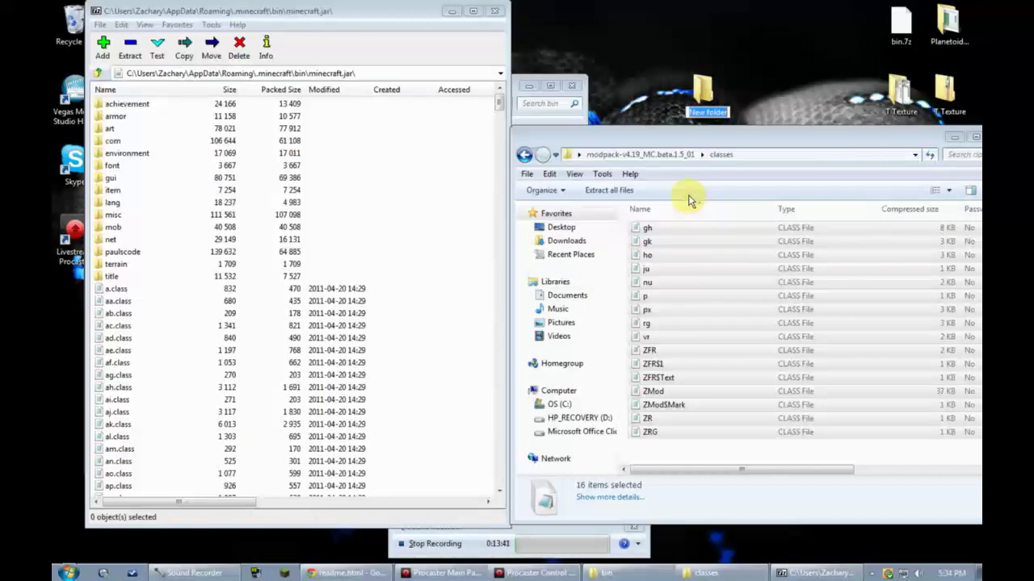
# Copy all the modpack's class files into minecraft.jar by way of the new desktop folder, confirming the copy.
pyautogui.doubleClick(709, 101)
pyautogui.moveTo(369, 19); pyautogui.dragTo(786, 77)
pyautogui.moveTo(660, 385); pyautogui.dragTo(604, 116)
pyautogui.moveTo(589, 231); pyautogui.dragTo(270, 306)
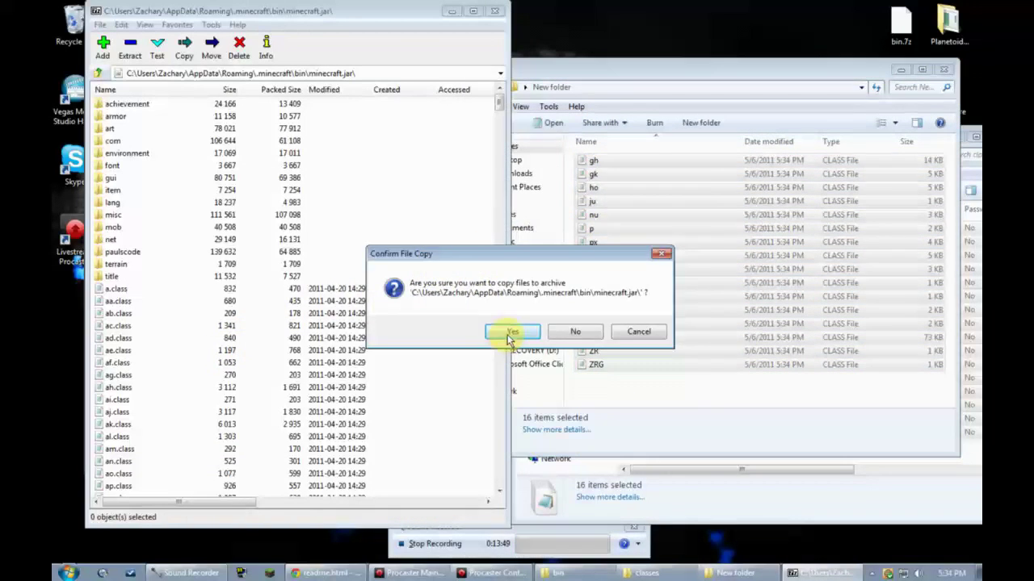
pyautogui.click(496, 330)
# Close the New folder window and return to the top level of the modpack archive.
pyautogui.moveTo(669, 84); pyautogui.dragTo(611, 76)
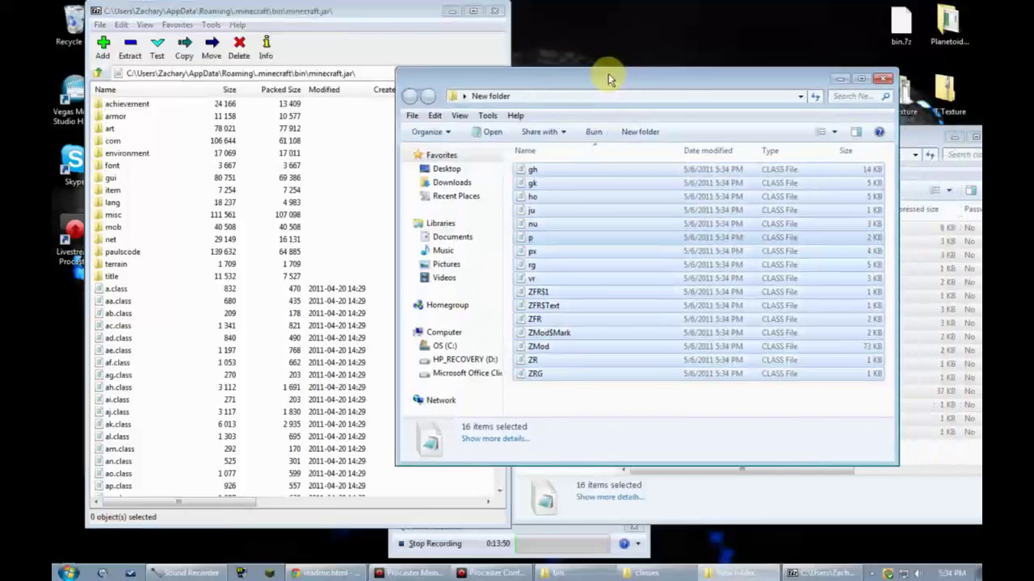
pyautogui.click(880, 79)
pyautogui.click(517, 155)
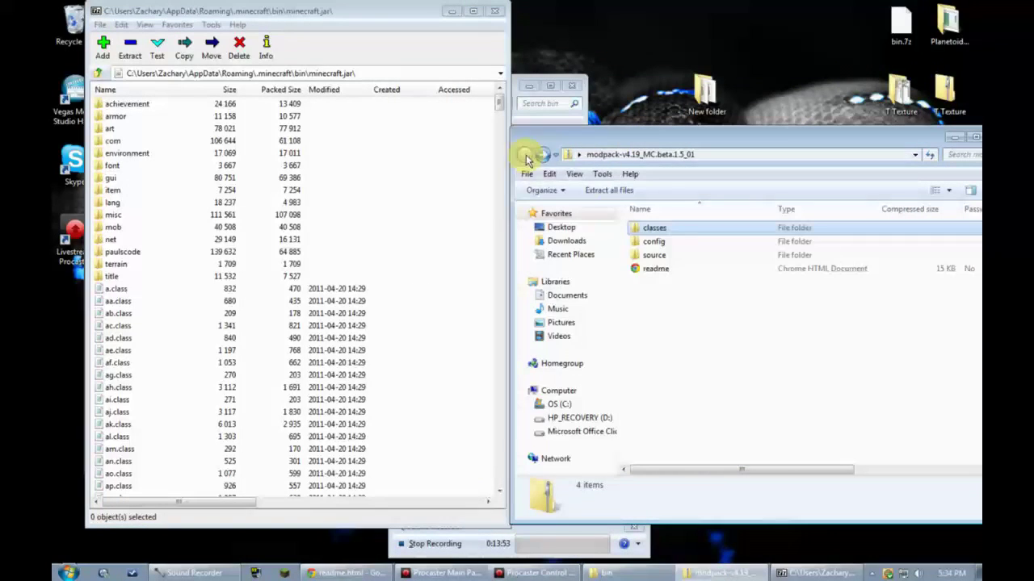
# Open the config folder in the modpack archive and close the minecraft.jar archive window.
pyautogui.click(670, 243)
pyautogui.doubleClick(667, 245)
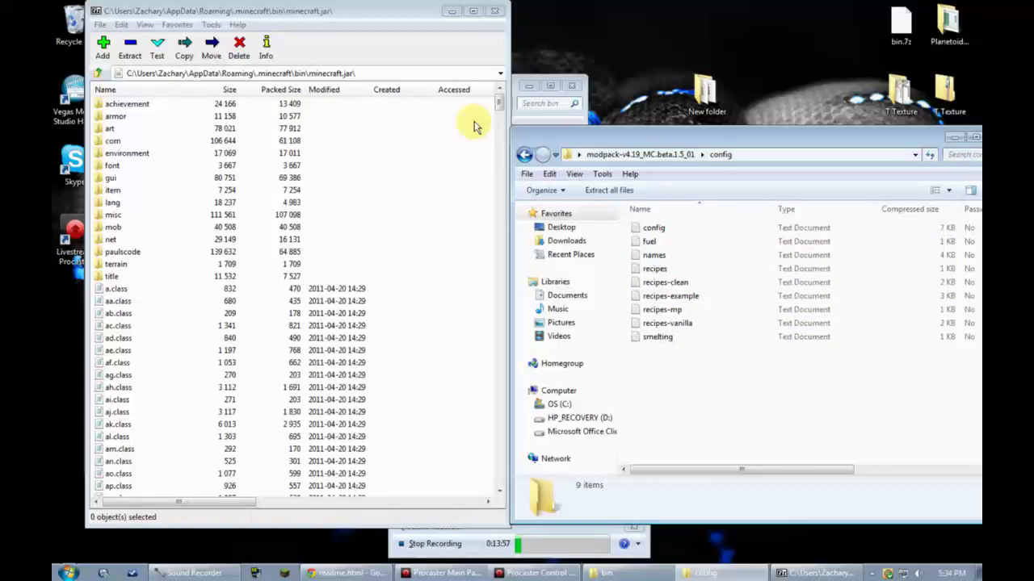
pyautogui.click(259, 14)
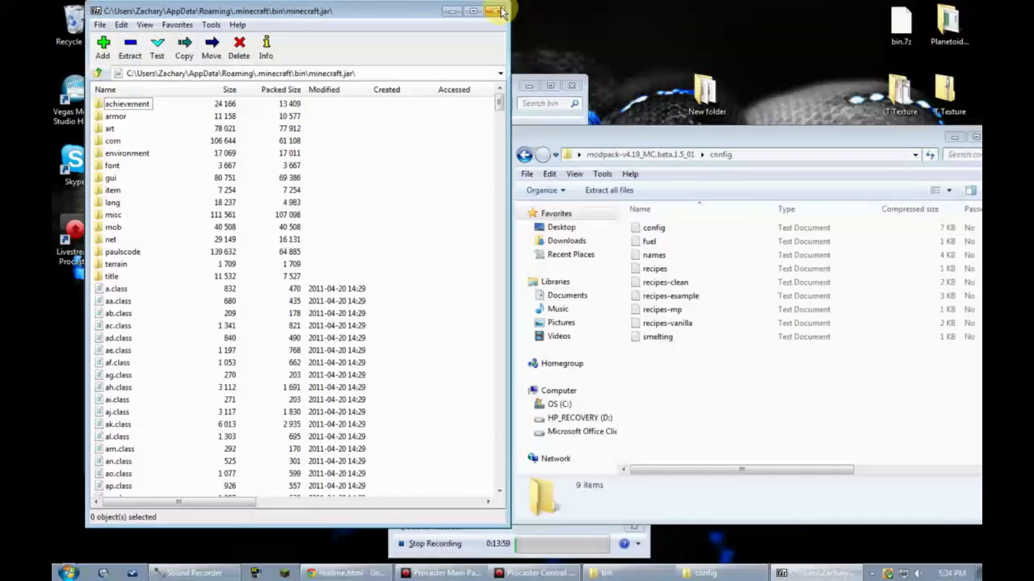
pyautogui.click(495, 11)
pyautogui.click(432, 96)
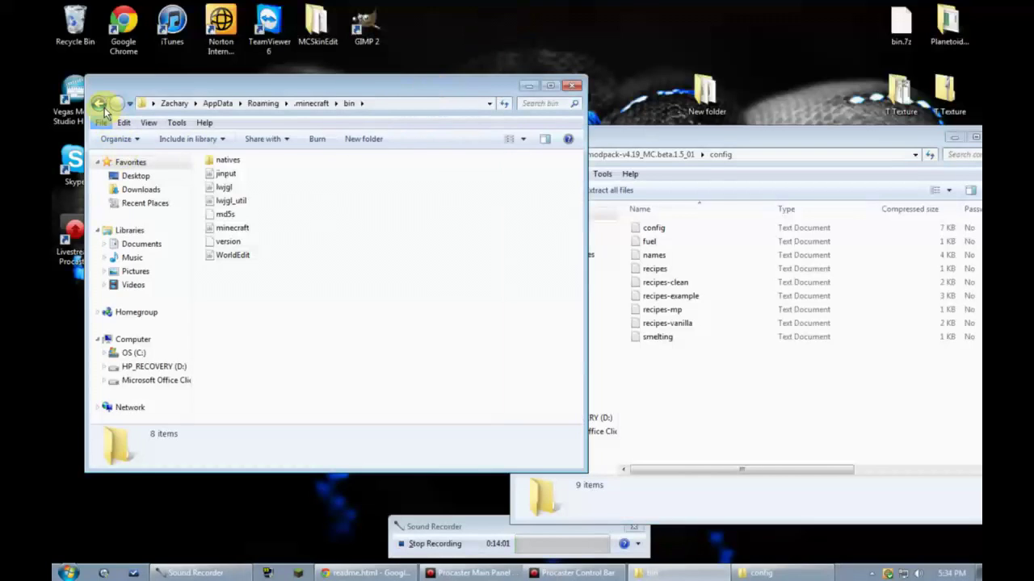
# Go from the bin folder up to .minecraft and open the zombe folder inside its mods folder.
pyautogui.click(101, 105)
pyautogui.doubleClick(238, 187)
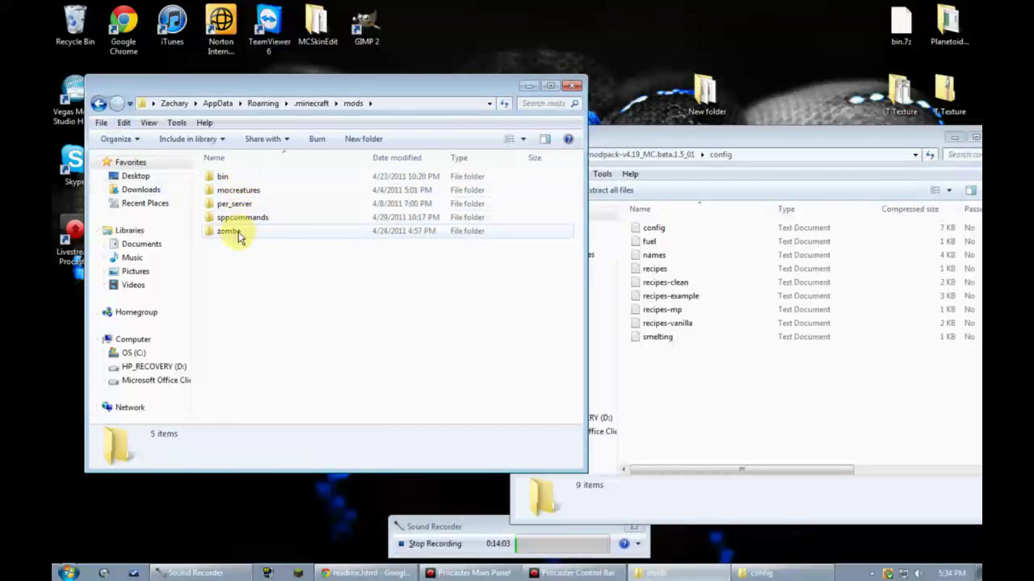
pyautogui.click(100, 105)
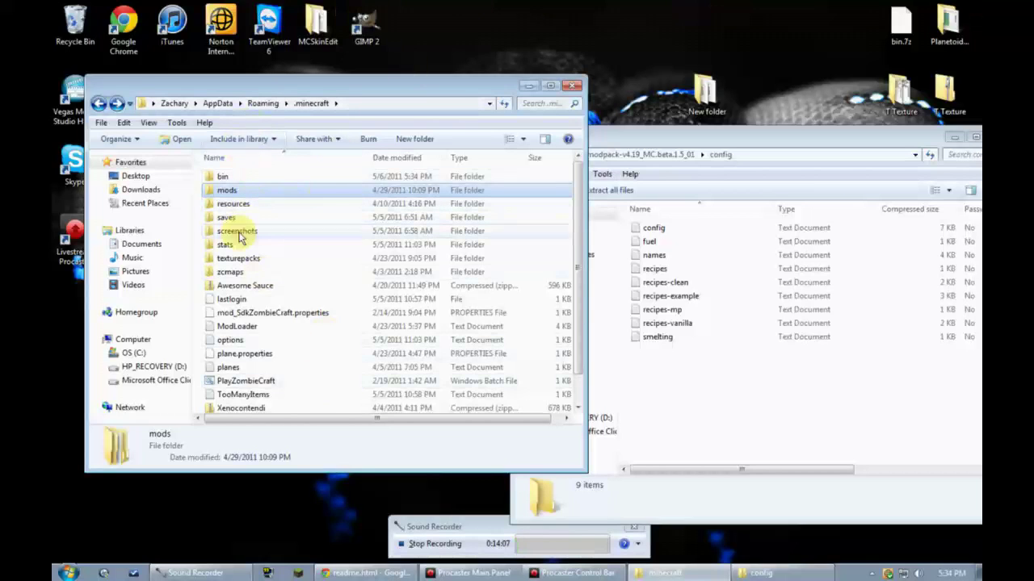
pyautogui.doubleClick(226, 191)
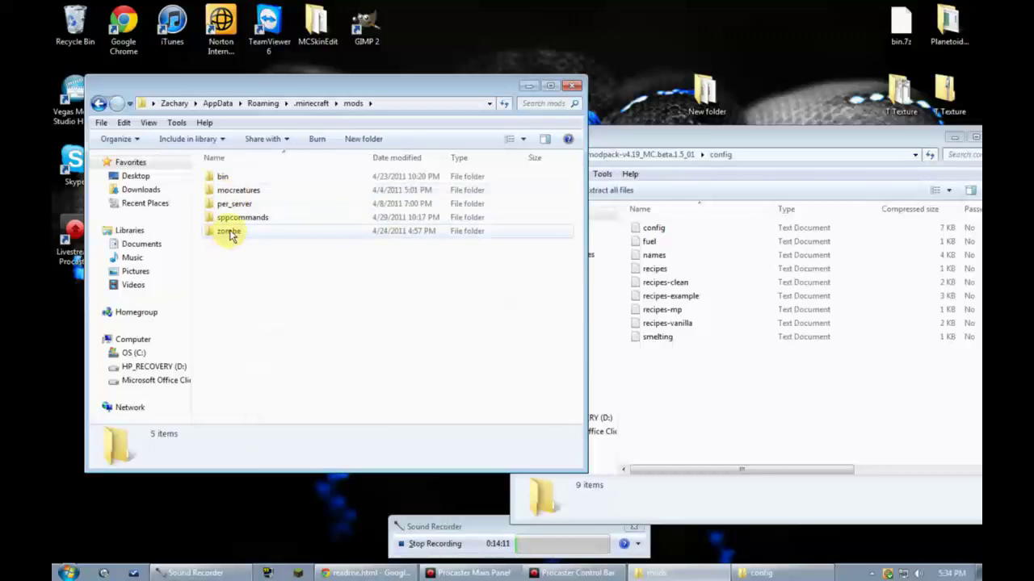
pyautogui.click(230, 233)
pyautogui.click(237, 270)
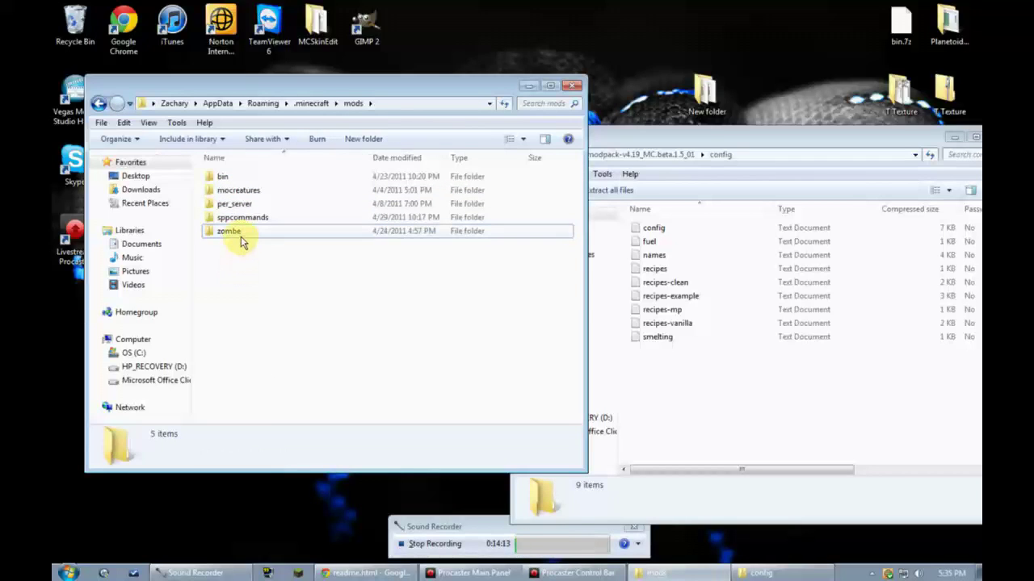
pyautogui.click(239, 239)
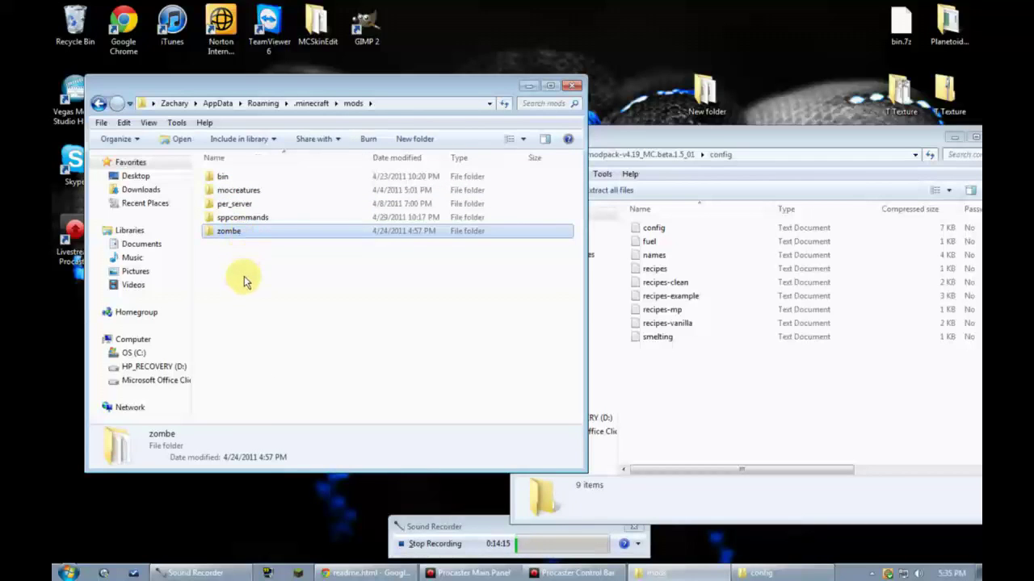
pyautogui.doubleClick(238, 234)
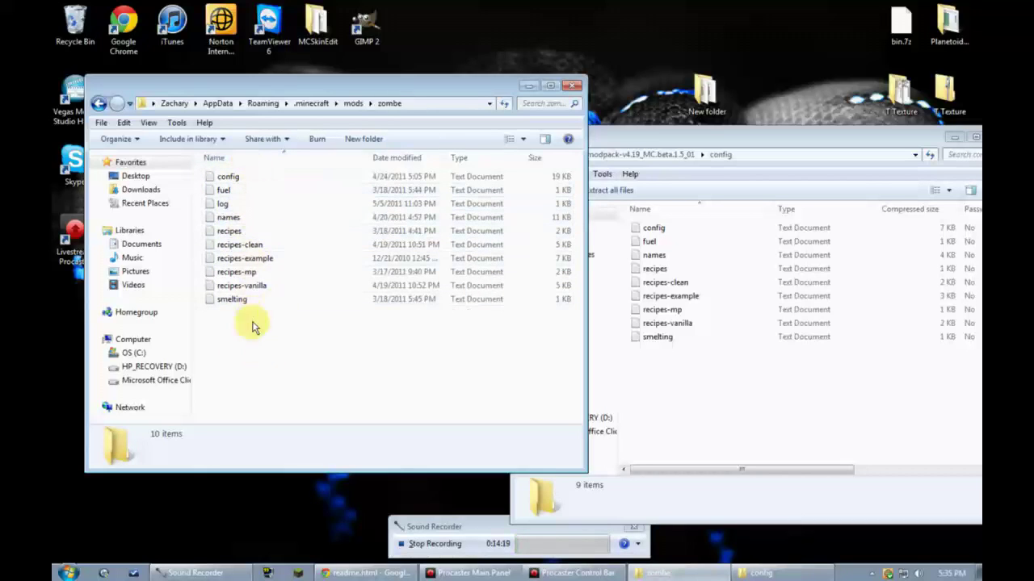
# Return the zombe folder window to the mods folder and close the modpack's config window.
pyautogui.click(747, 141)
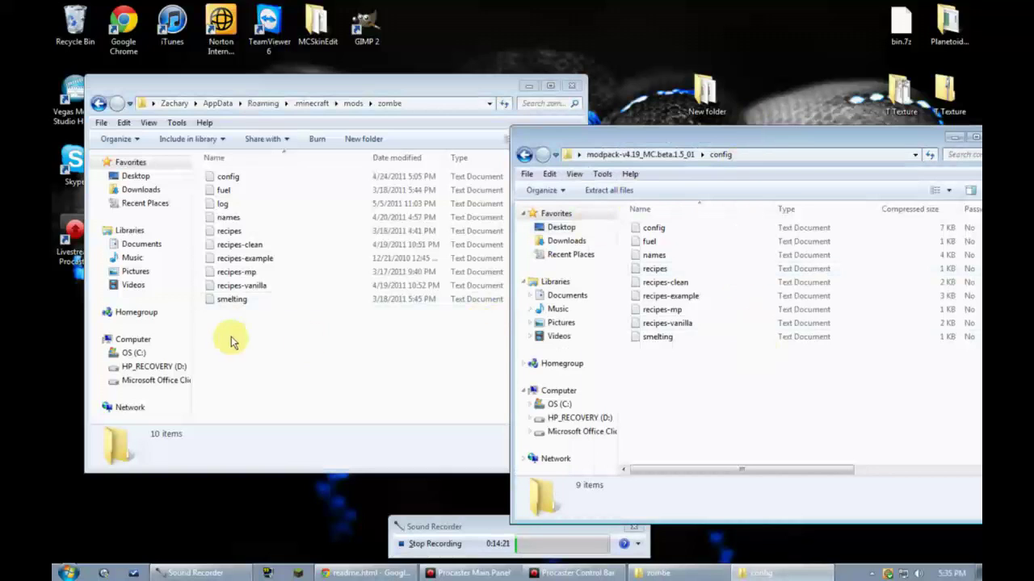
pyautogui.click(98, 103)
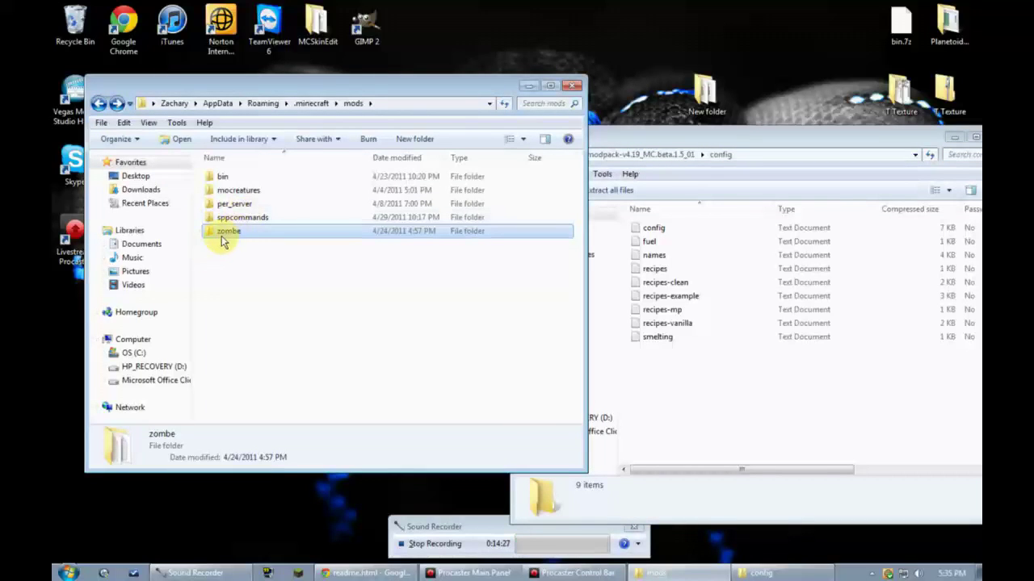
pyautogui.click(811, 139)
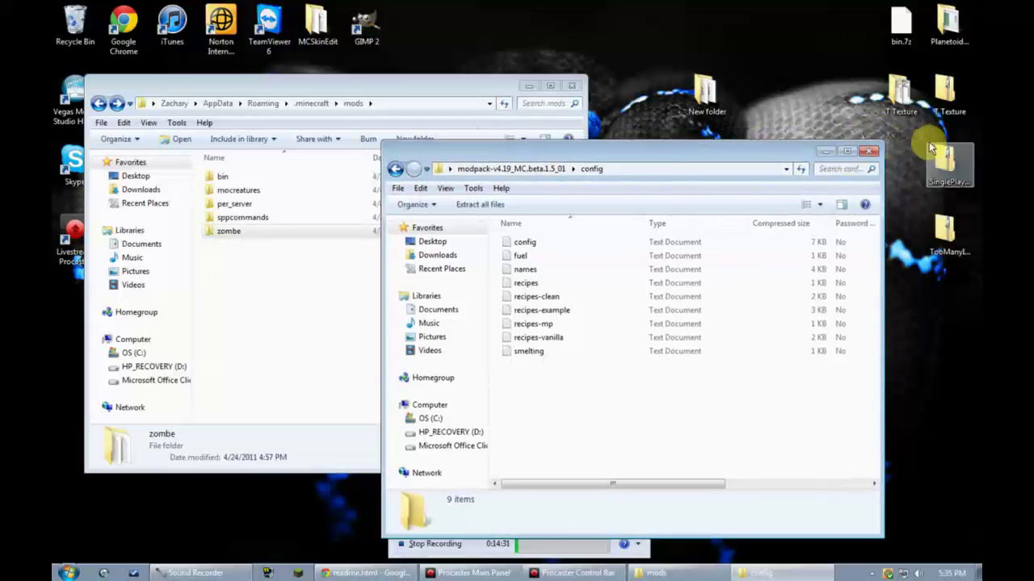
pyautogui.hotkey('alt', 'F4')
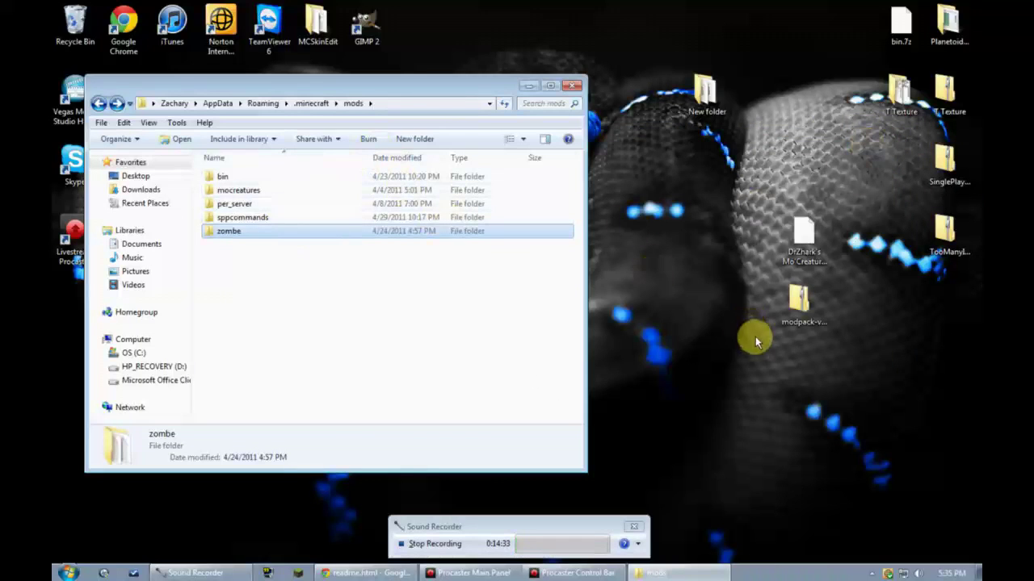
# Reopen the modpack archive from the desktop, view the contents of its source folder and close the archive window.
pyautogui.click(808, 311)
pyautogui.doubleClick(807, 311)
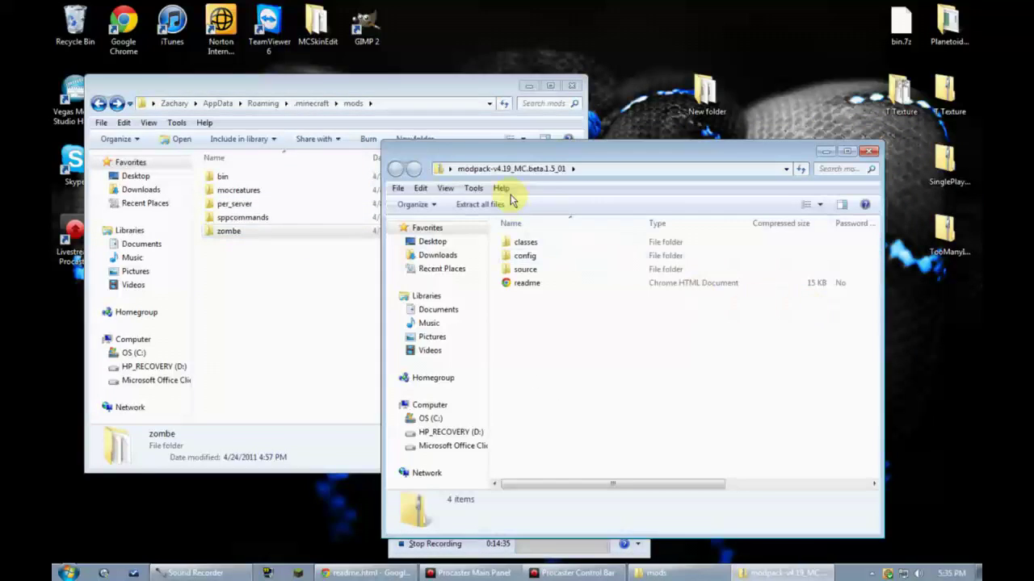
pyautogui.moveTo(545, 154); pyautogui.dragTo(725, 126)
pyautogui.doubleClick(725, 239)
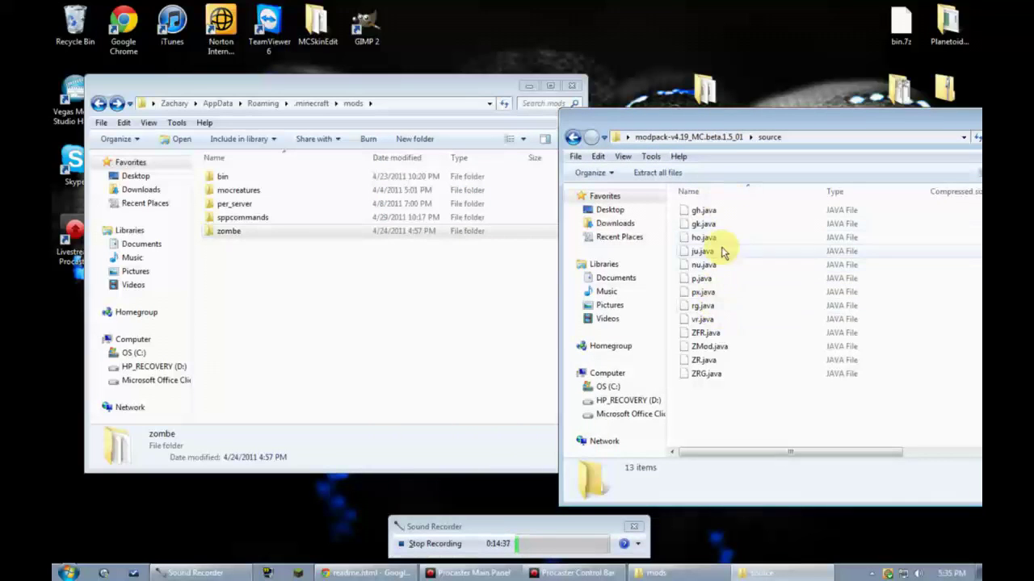
pyautogui.click(570, 138)
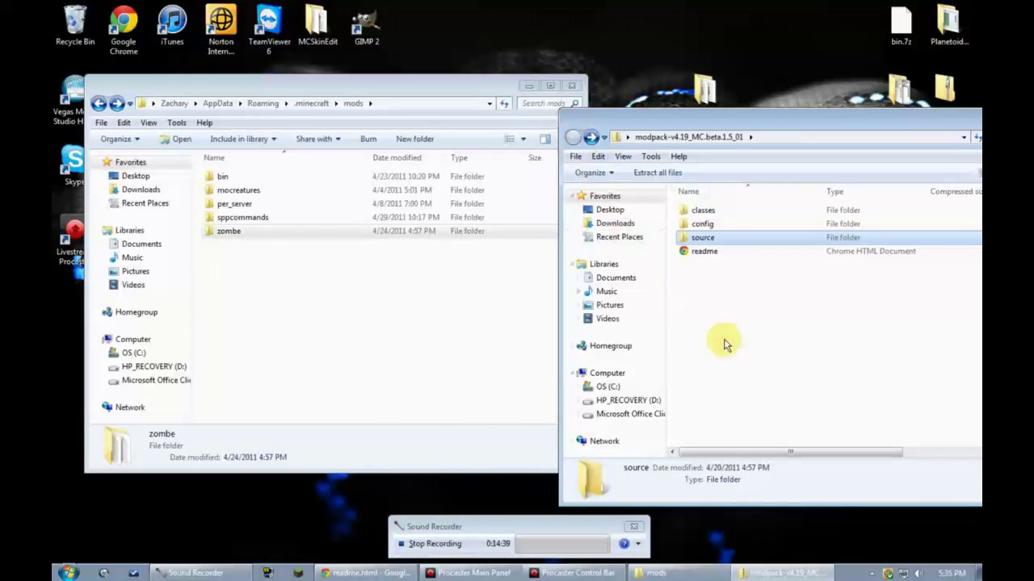
pyautogui.moveTo(772, 105); pyautogui.dragTo(602, 128)
pyautogui.click(879, 141)
# Open the zombe folder inside .minecraft's mods folder again.
pyautogui.click(179, 353)
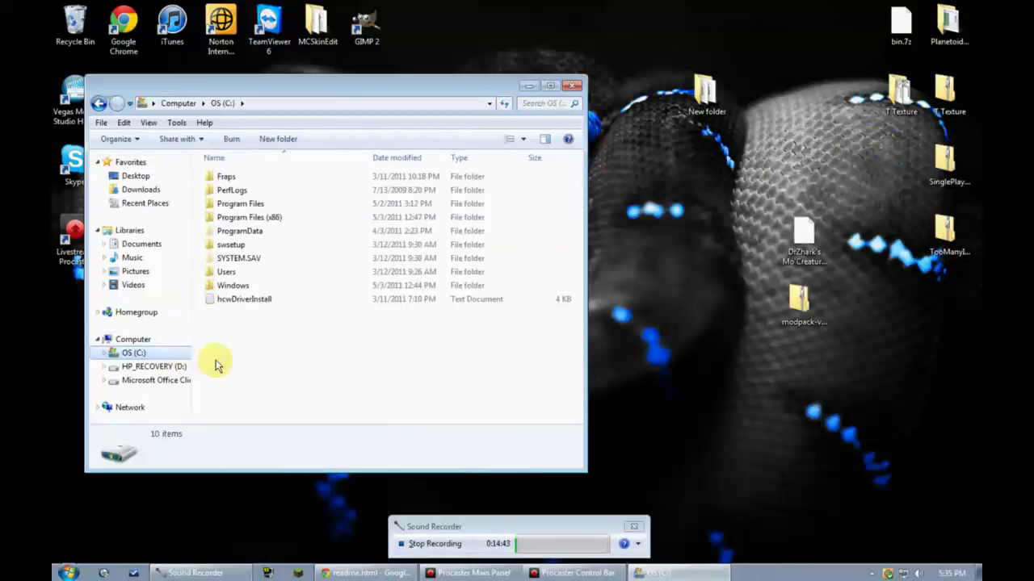
pyautogui.click(98, 103)
pyautogui.doubleClick(239, 232)
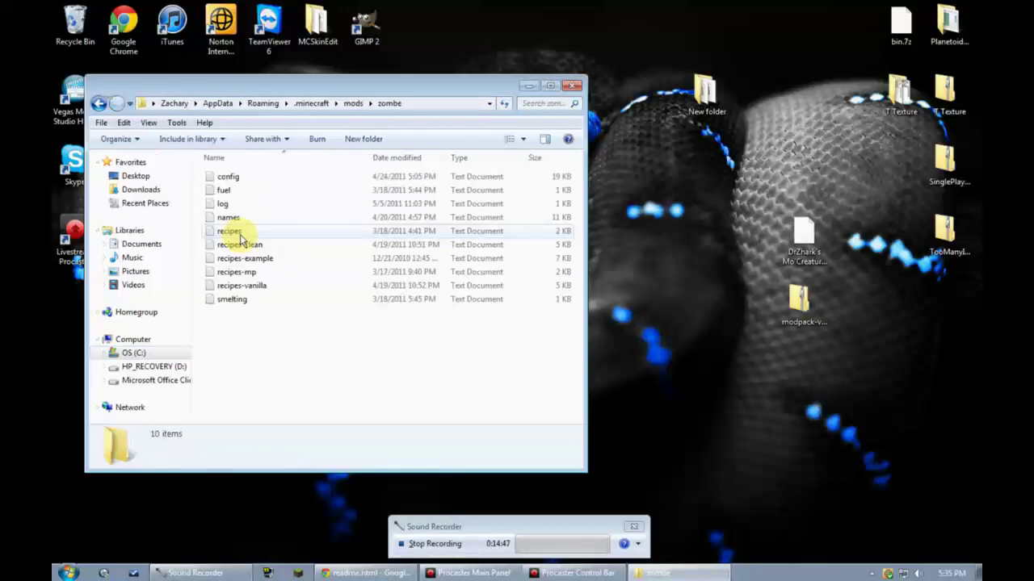
# Open the config text file from the zombe folder and enlarge its window so more lines show.
pyautogui.doubleClick(249, 176)
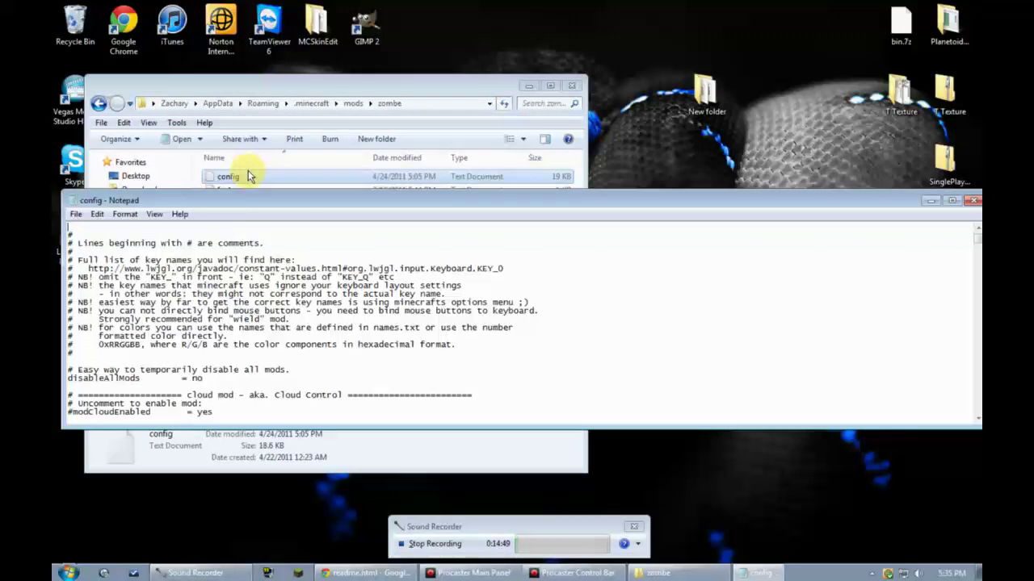
pyautogui.moveTo(300, 200); pyautogui.dragTo(291, 56)
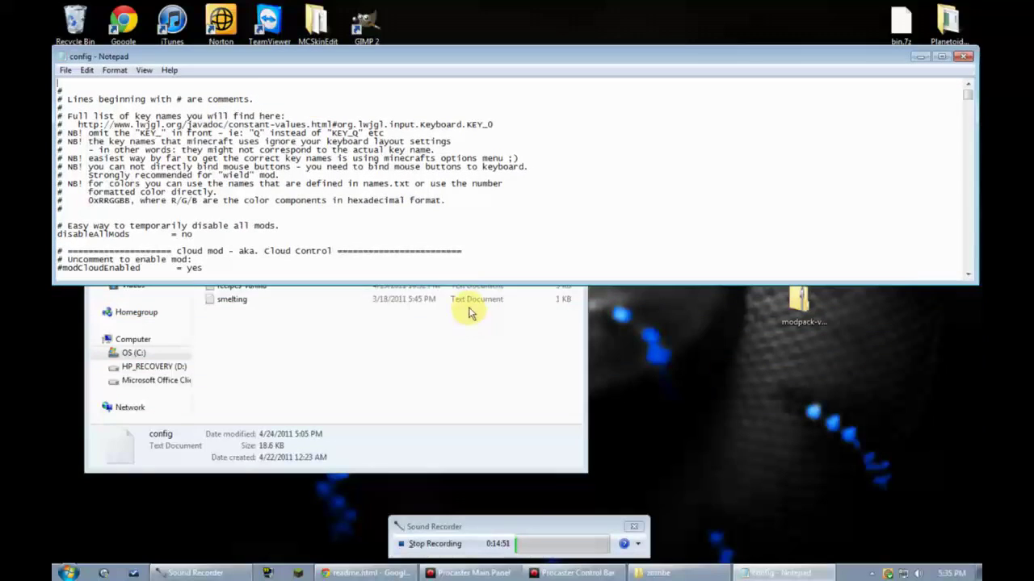
pyautogui.click(468, 280)
pyautogui.moveTo(473, 286); pyautogui.dragTo(468, 488)
# Examine the introductory comments and the cloud mod section of the config file, including its modCloudEnabled line.
pyautogui.scroll(-1, 376, 273)
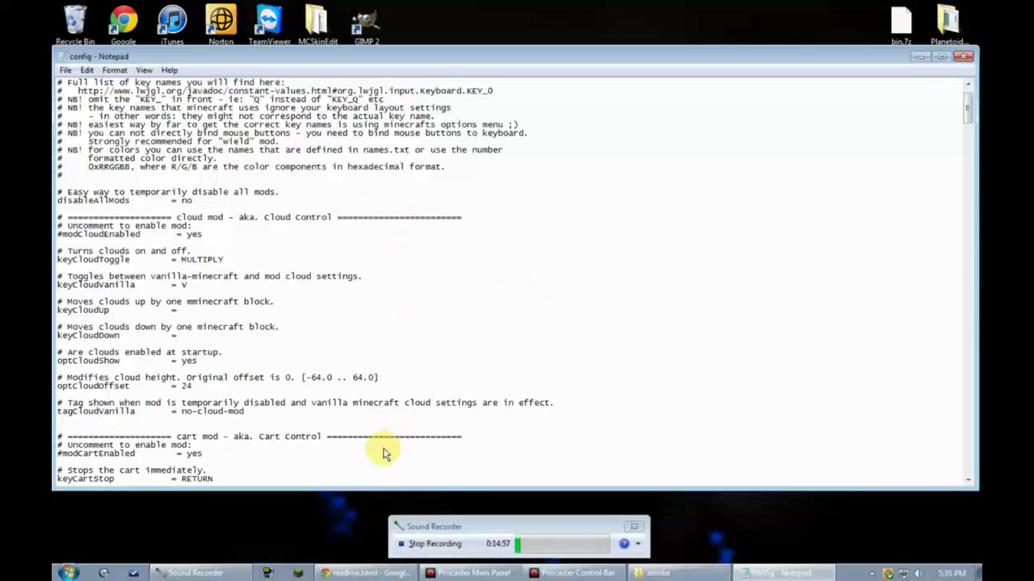
pyautogui.moveTo(357, 436); pyautogui.dragTo(384, 436)
pyautogui.moveTo(383, 218); pyautogui.dragTo(307, 213)
pyautogui.click(285, 226)
pyautogui.click(173, 231)
pyautogui.scroll(-10, 156, 424)
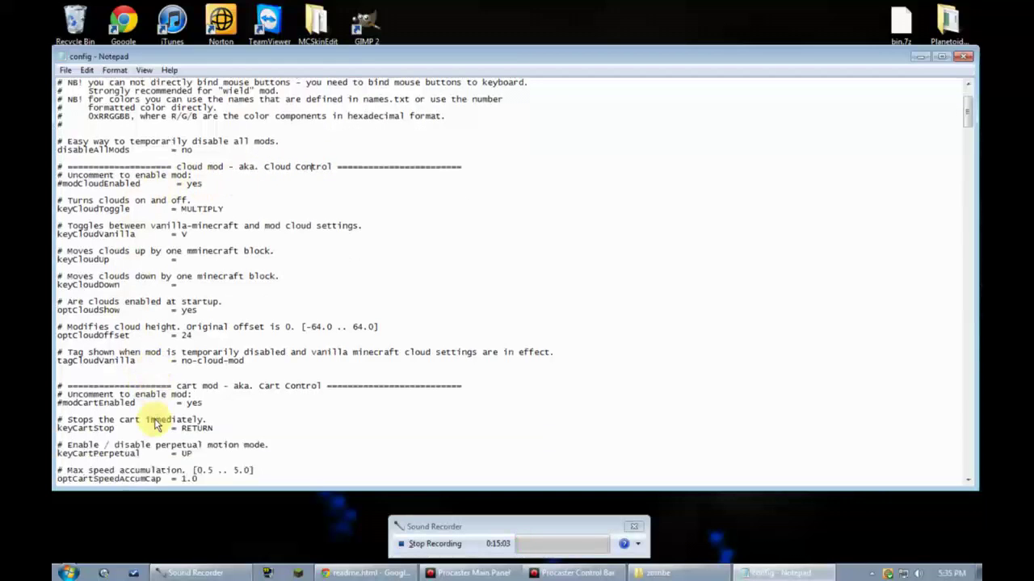
pyautogui.scroll(11, 146, 359)
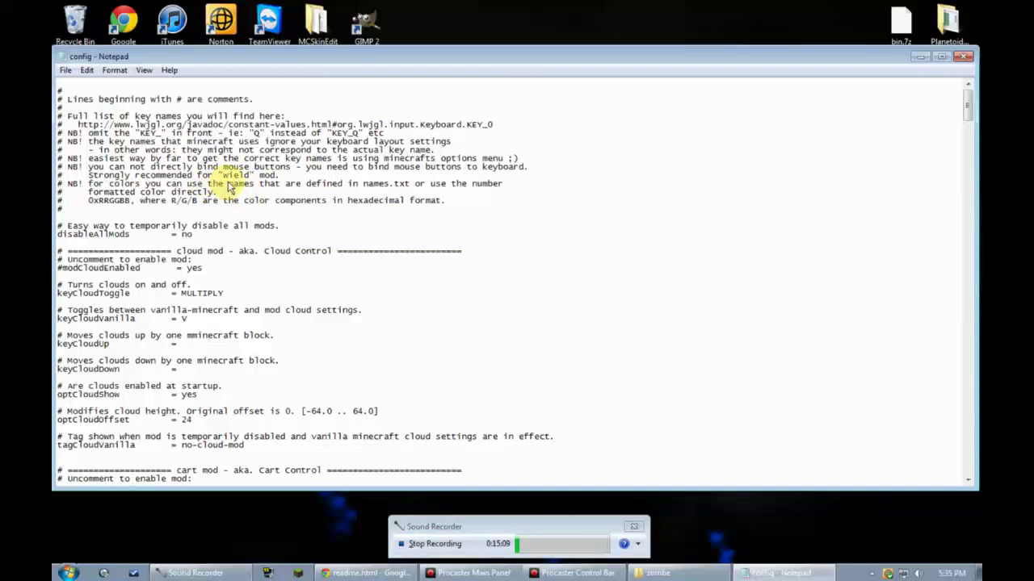
pyautogui.moveTo(965, 109)
pyautogui.mouseDown()
pyautogui.moveTo(970, 170)
pyautogui.moveTo(969, 104)
pyautogui.mouseUp()
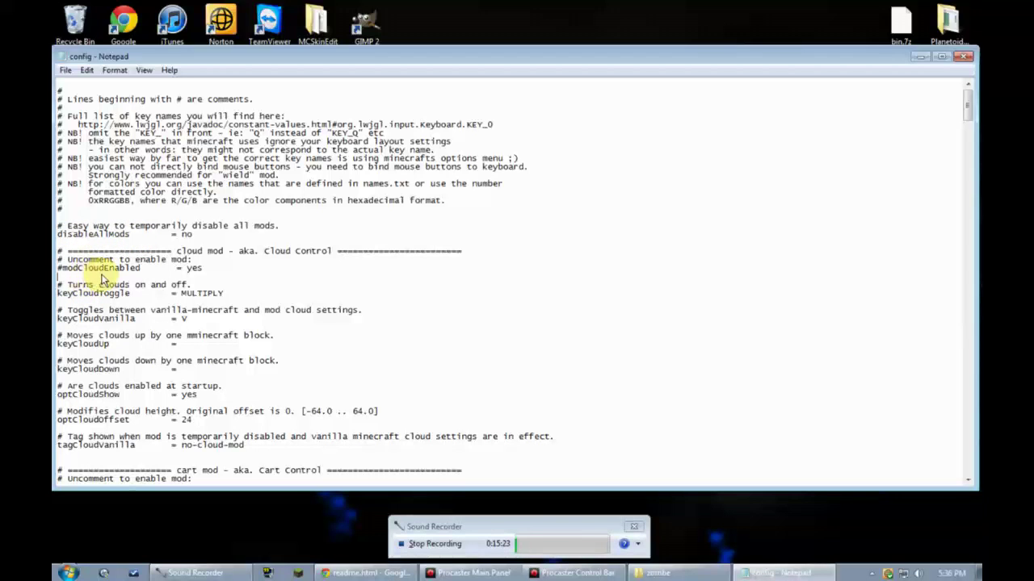
# Review the cart, build, compass and craft mod sections, checking which enable lines are commented out.
pyautogui.scroll(-10, 194, 331)
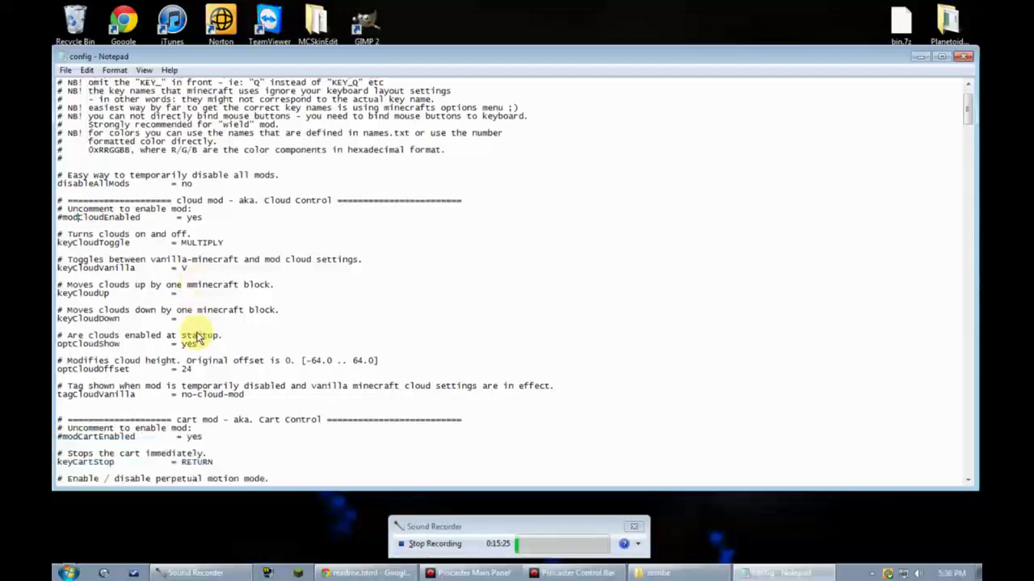
pyautogui.scroll(-10, 198, 338)
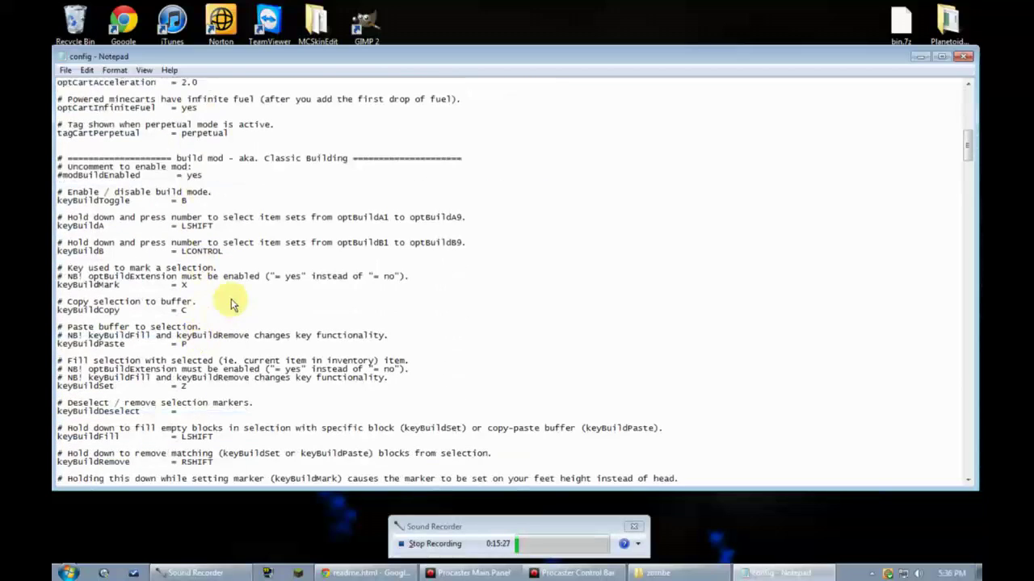
pyautogui.scroll(-1, 235, 291)
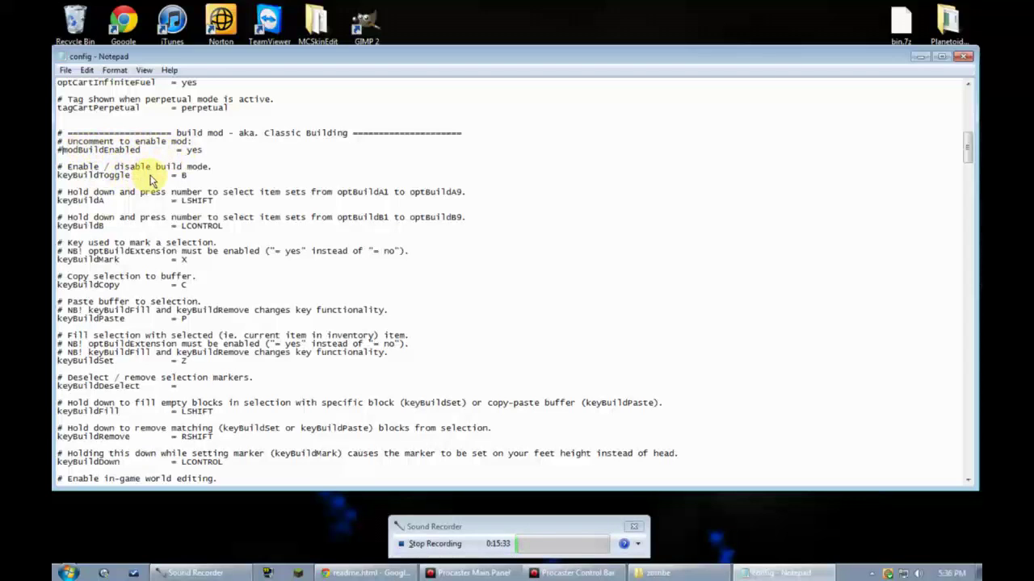
pyautogui.doubleClick(66, 153)
pyautogui.click(97, 277)
pyautogui.scroll(-20, 99, 279)
pyautogui.scroll(-4, 101, 279)
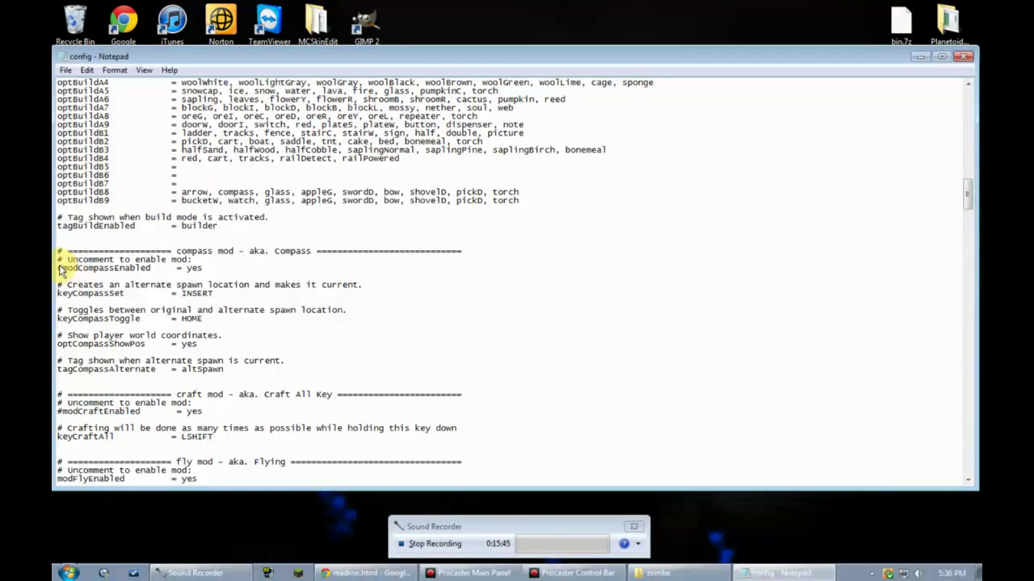
pyautogui.scroll(-9, 194, 339)
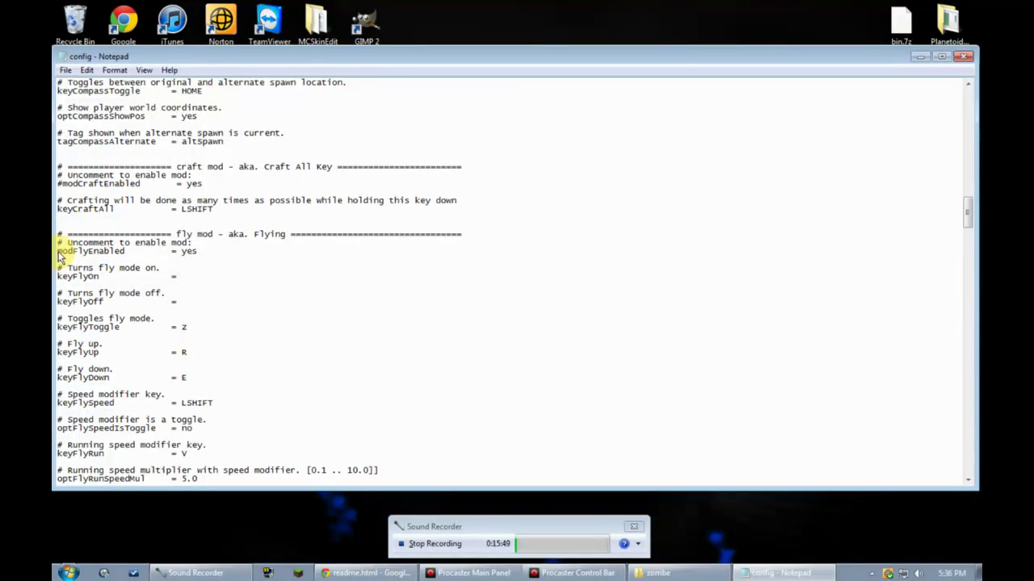
# Examine the fly mod's active-mode tag and the path and sun mod sections that follow it.
pyautogui.scroll(-9, 121, 349)
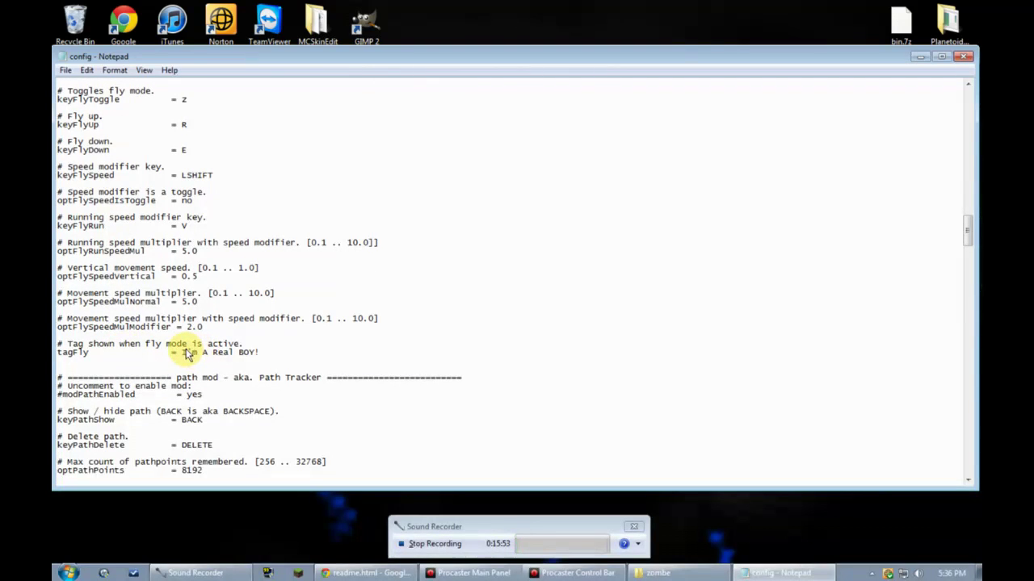
pyautogui.moveTo(183, 354); pyautogui.dragTo(247, 359)
pyautogui.scroll(5, 207, 359)
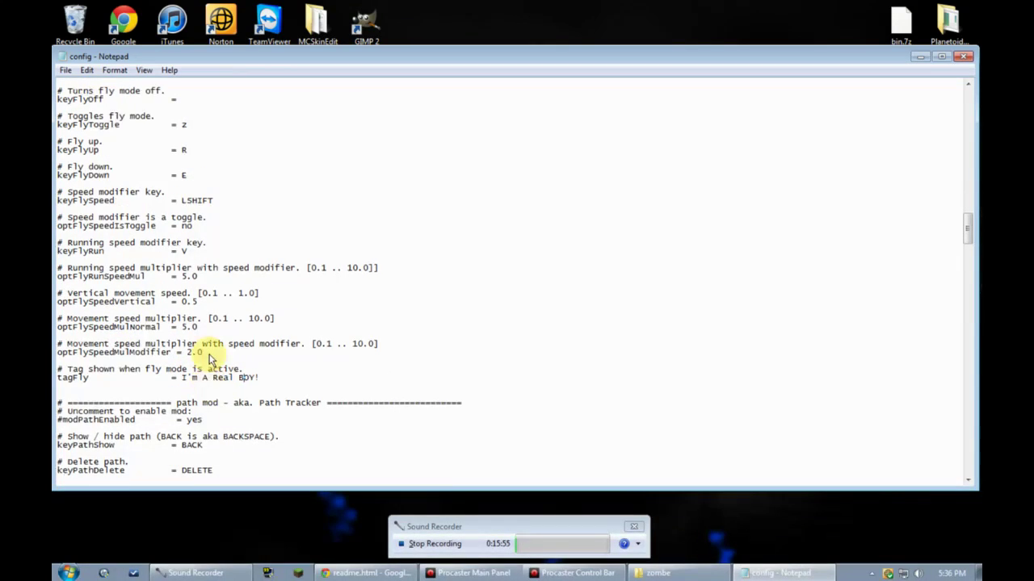
pyautogui.scroll(-5, 209, 361)
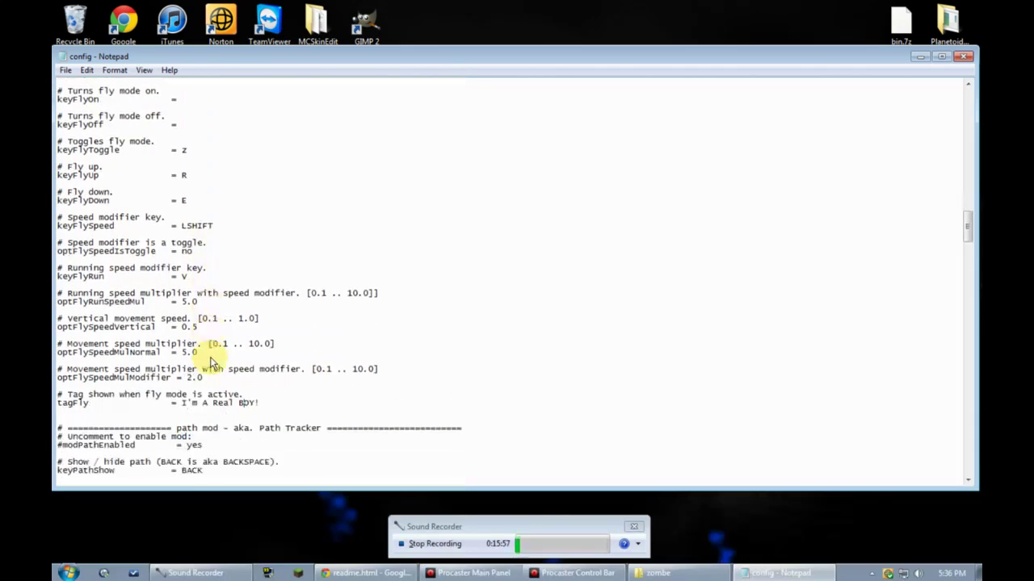
pyautogui.scroll(-5, 210, 361)
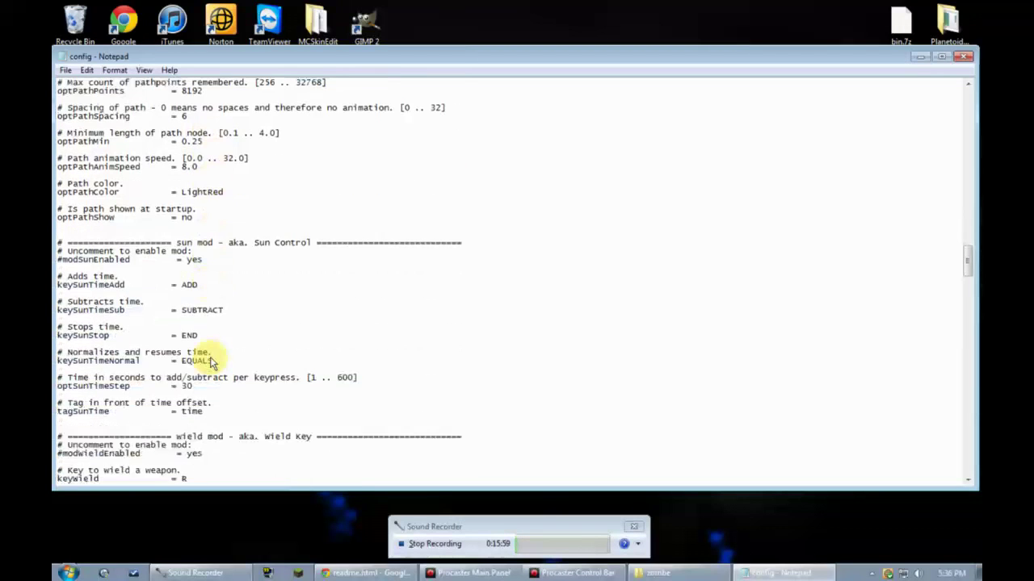
pyautogui.scroll(10, 212, 362)
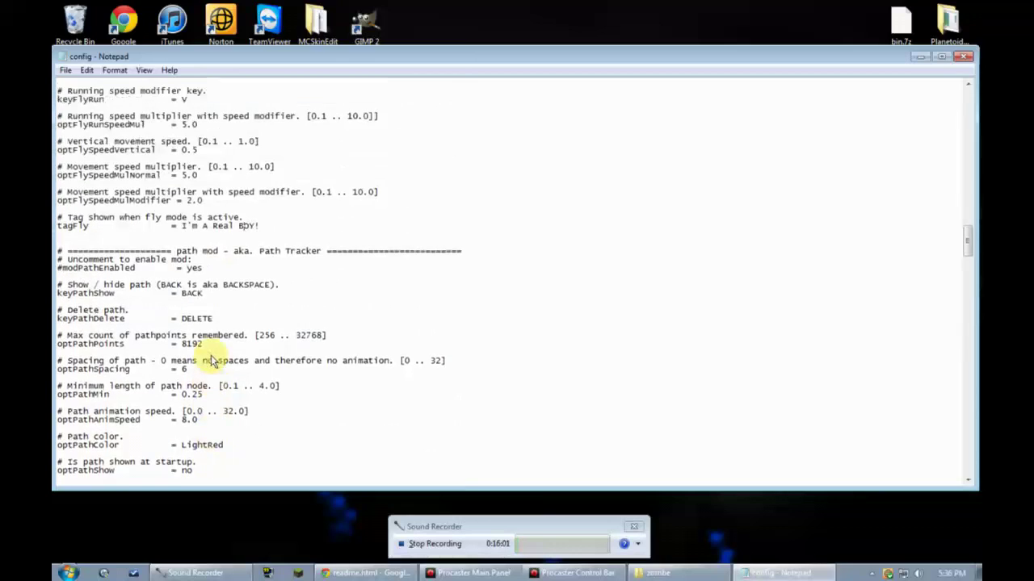
pyautogui.scroll(-4, 212, 361)
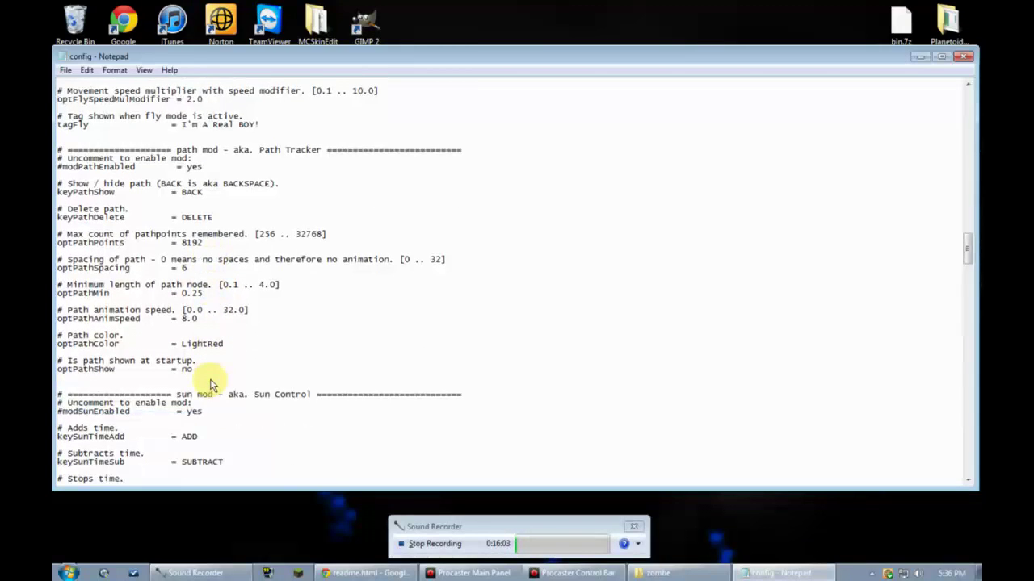
pyautogui.scroll(-1, 212, 384)
pyautogui.scroll(12, 212, 381)
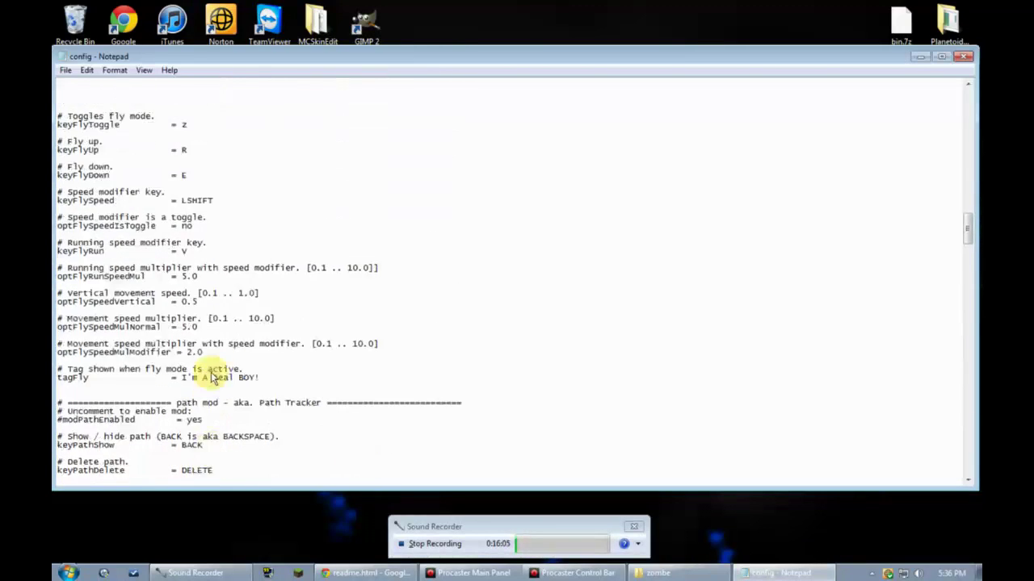
# Examine the fly mod's running, vertical and movement speed multipliers and its toggle, up, down and speed modifier keys.
pyautogui.moveTo(148, 305); pyautogui.dragTo(194, 301)
pyautogui.moveTo(119, 293); pyautogui.dragTo(57, 294)
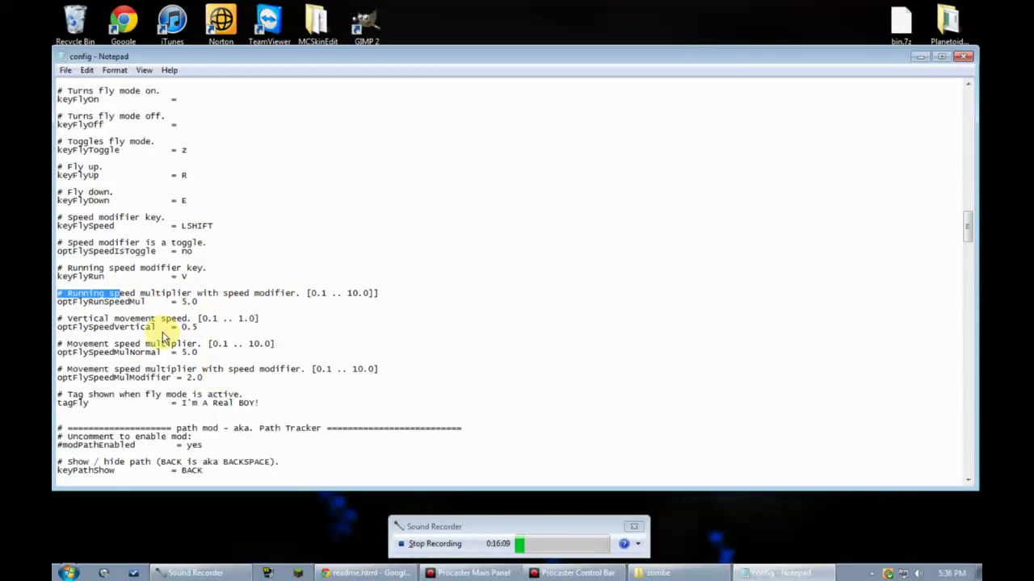
pyautogui.moveTo(117, 319); pyautogui.dragTo(194, 324)
pyautogui.click(181, 353)
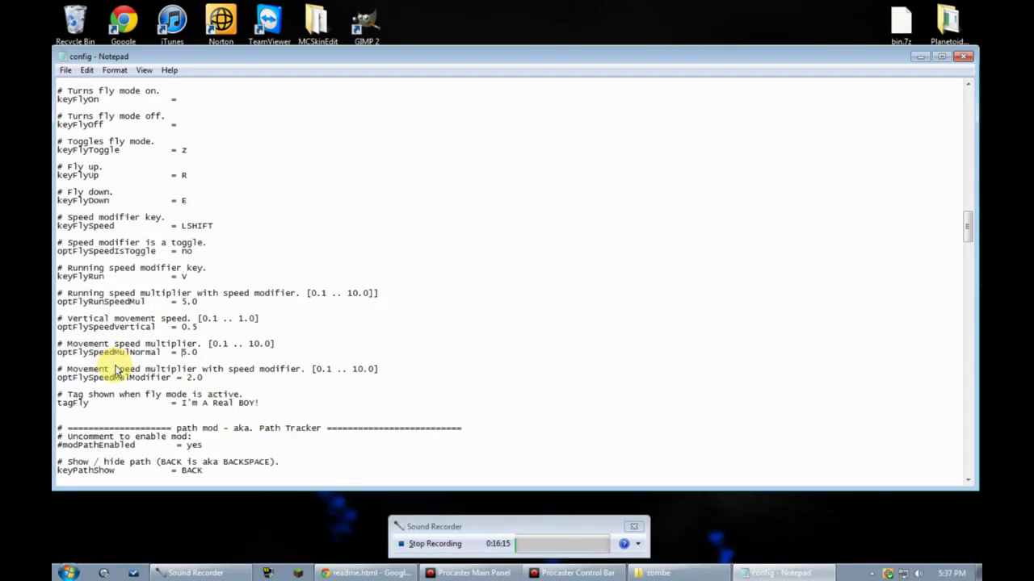
pyautogui.moveTo(110, 347); pyautogui.dragTo(218, 346)
pyautogui.click(191, 350)
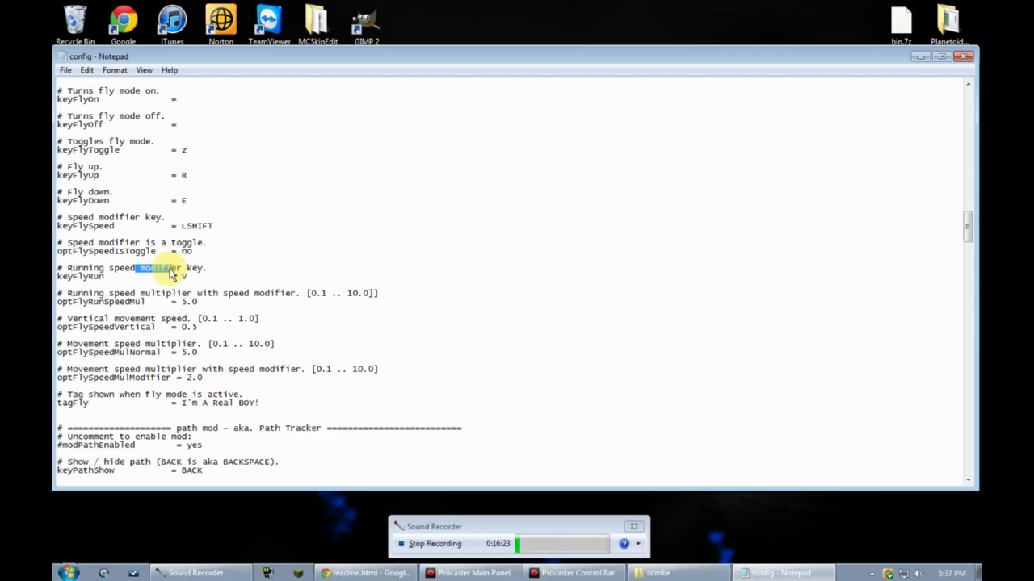
pyautogui.scroll(2, 180, 313)
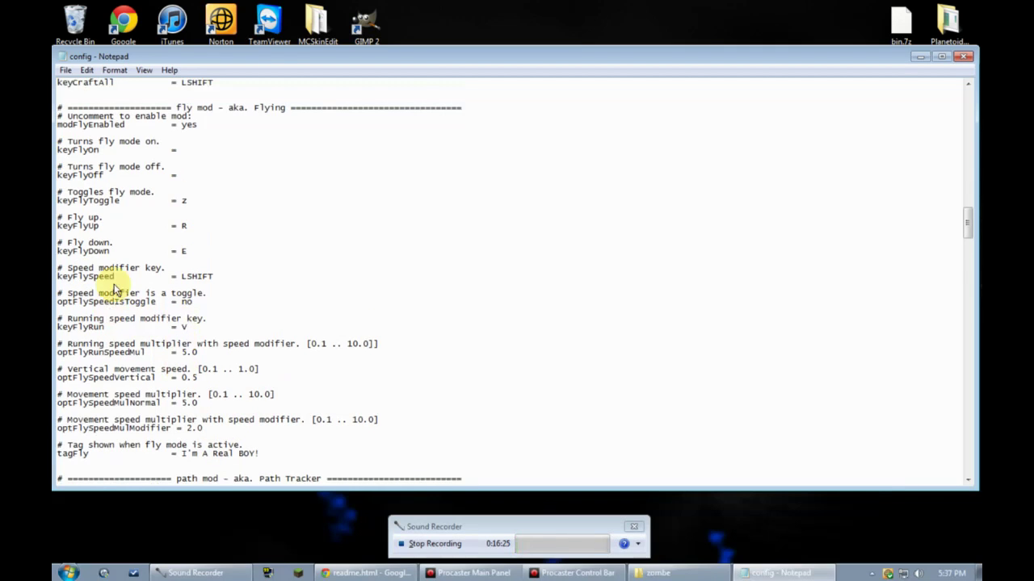
pyautogui.moveTo(193, 277); pyautogui.dragTo(198, 277)
pyautogui.moveTo(180, 200); pyautogui.dragTo(187, 228)
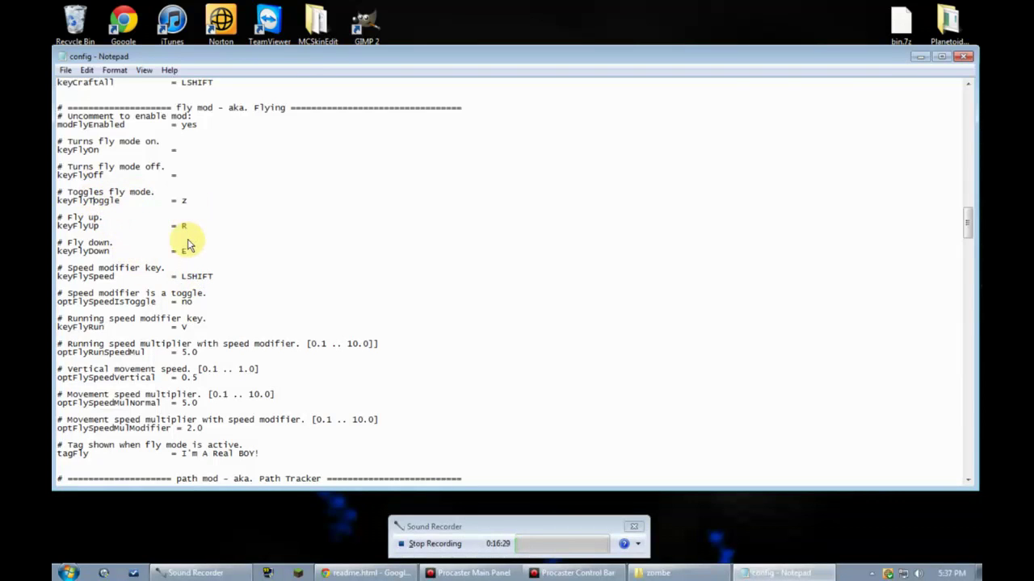
# Look through the mod sections after the fly mod, from path tracking through explosion, spawn and ore control to teleportation.
pyautogui.scroll(-7, 157, 358)
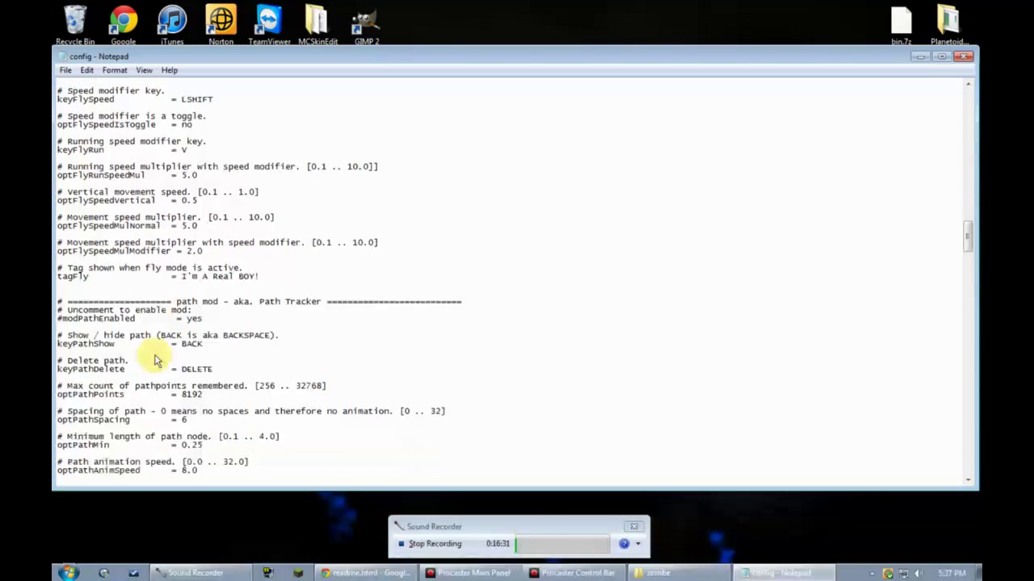
pyautogui.scroll(-20, 157, 359)
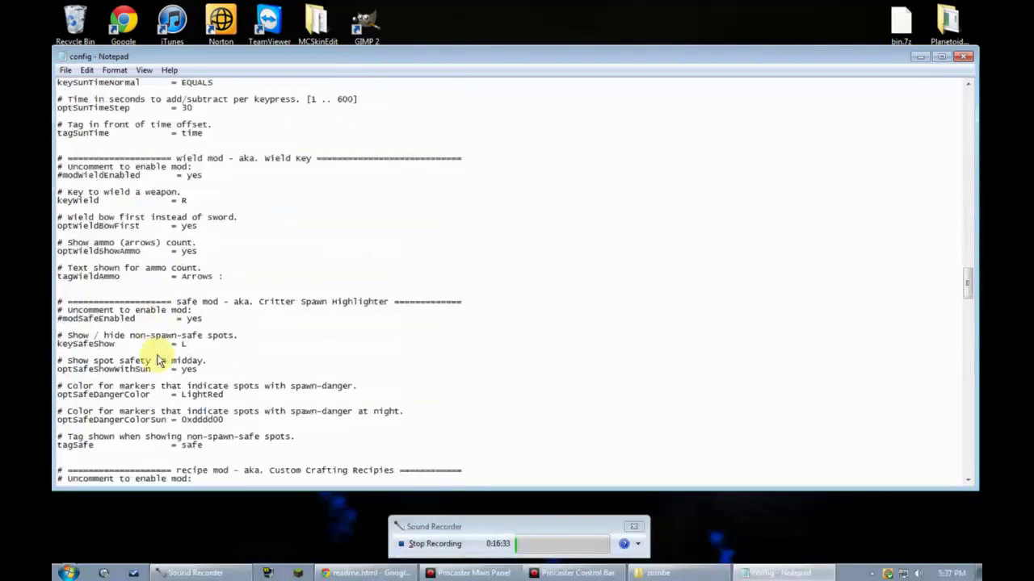
pyautogui.scroll(-17, 157, 359)
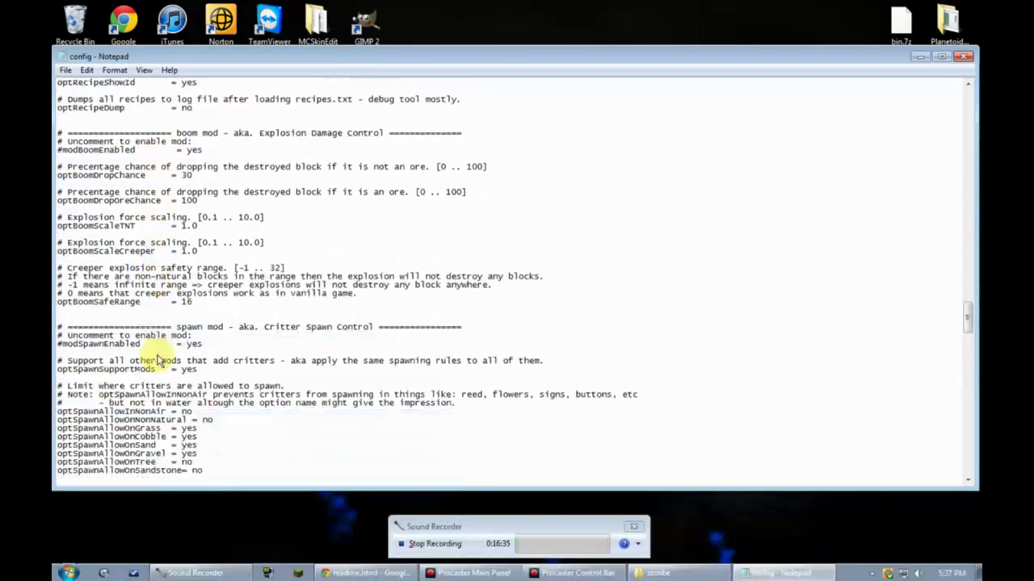
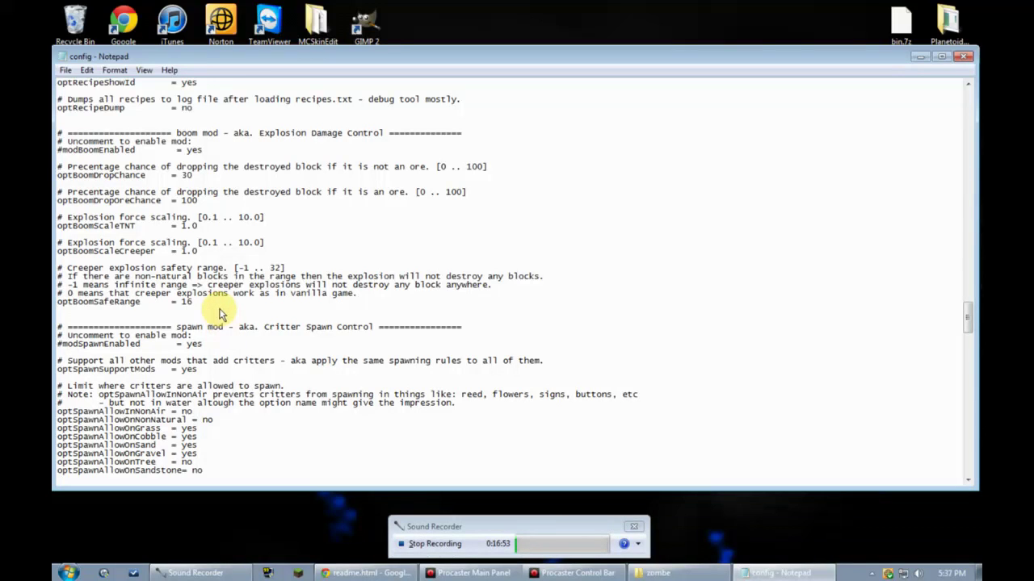
pyautogui.scroll(-2, 212, 348)
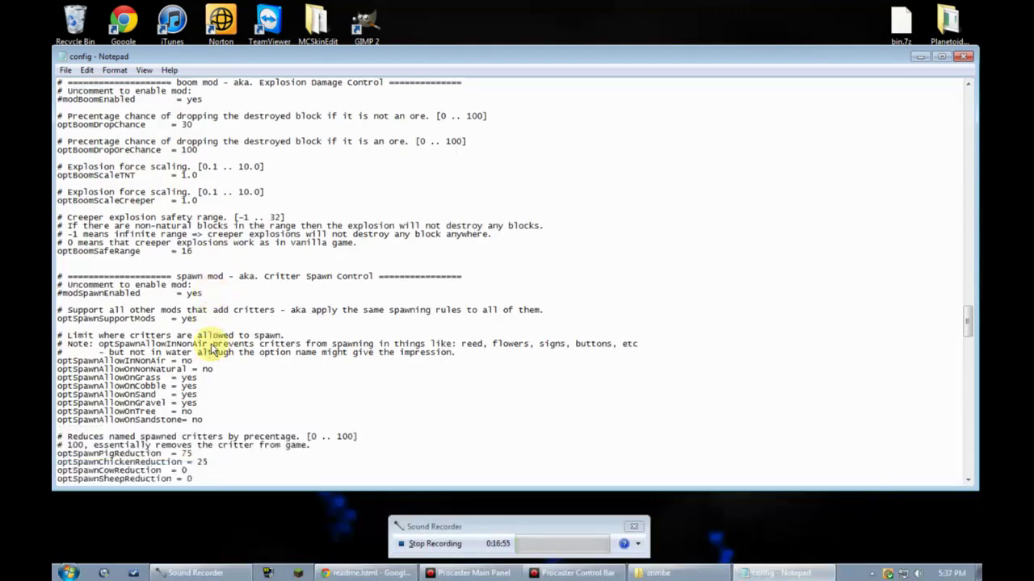
pyautogui.scroll(-12, 212, 345)
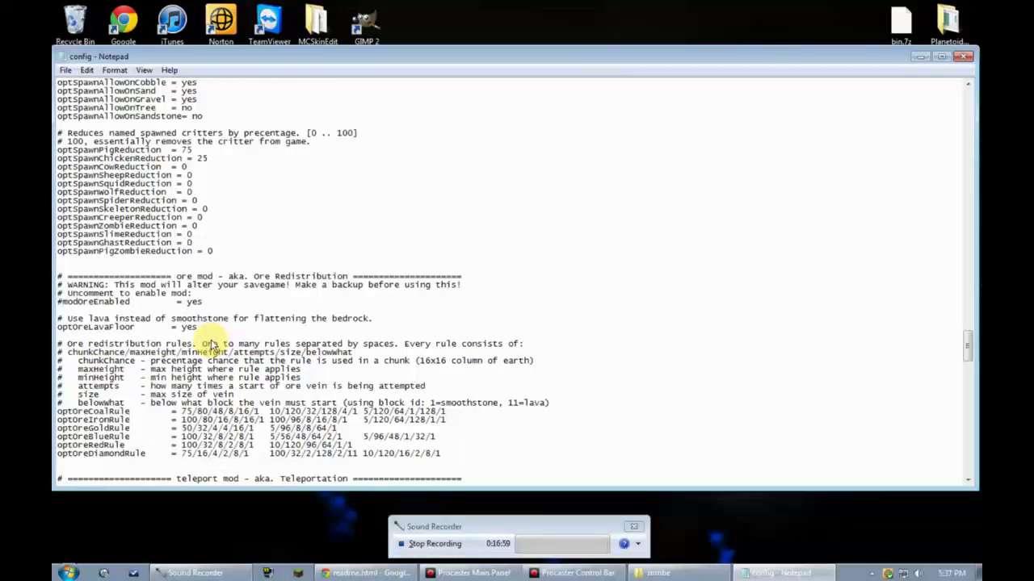
pyautogui.scroll(-7, 212, 346)
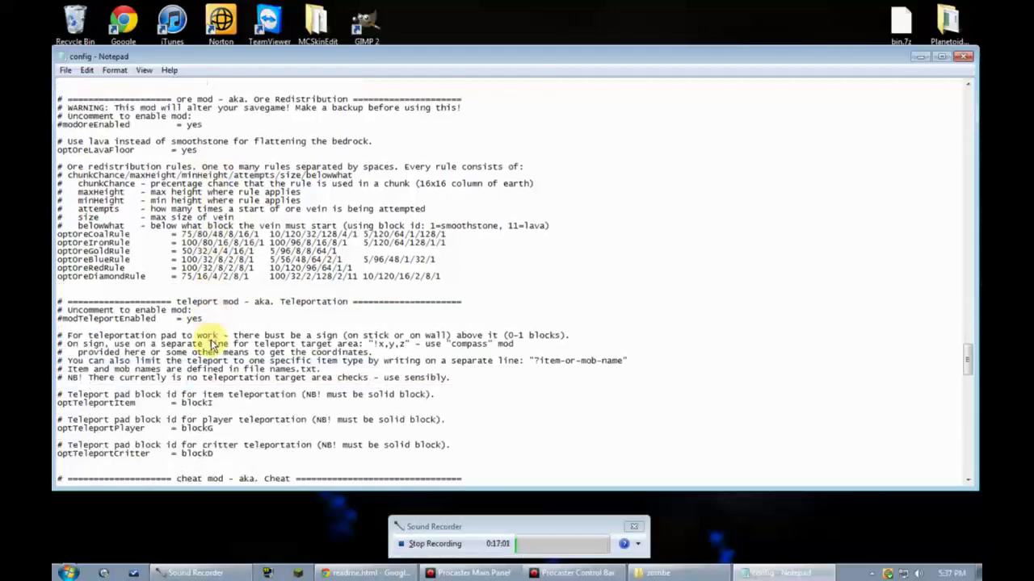
# Examine the cheat mod section, including its keys for cheat mode, showing monsters and ores, and highlighting.
pyautogui.scroll(-1, 213, 346)
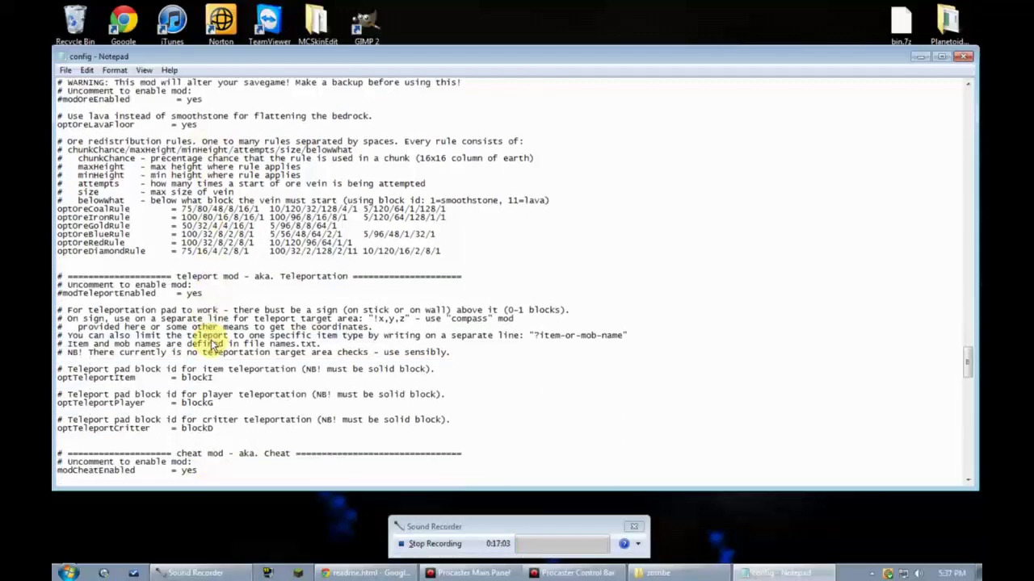
pyautogui.scroll(-2, 212, 346)
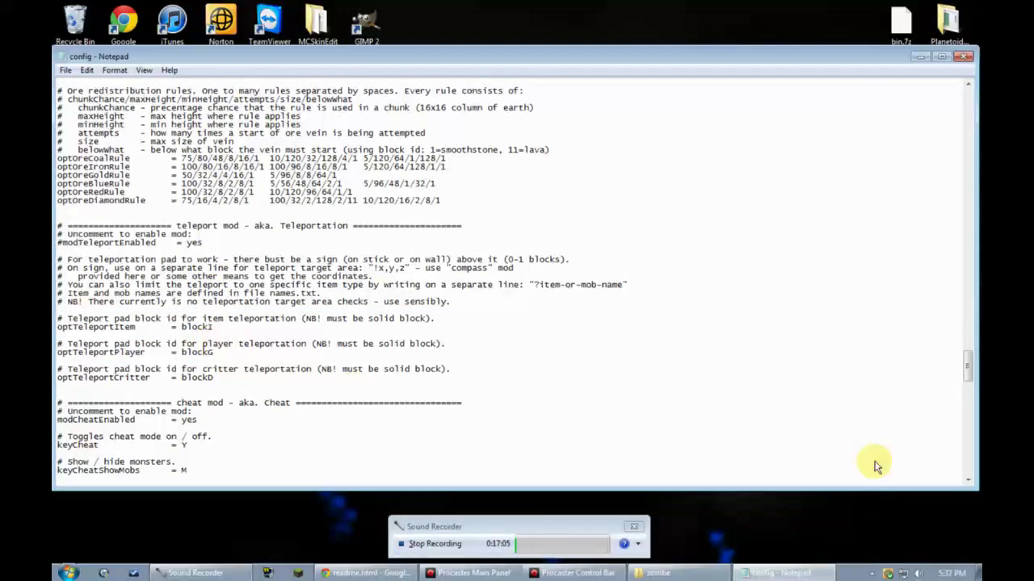
pyautogui.scroll(-3, 238, 349)
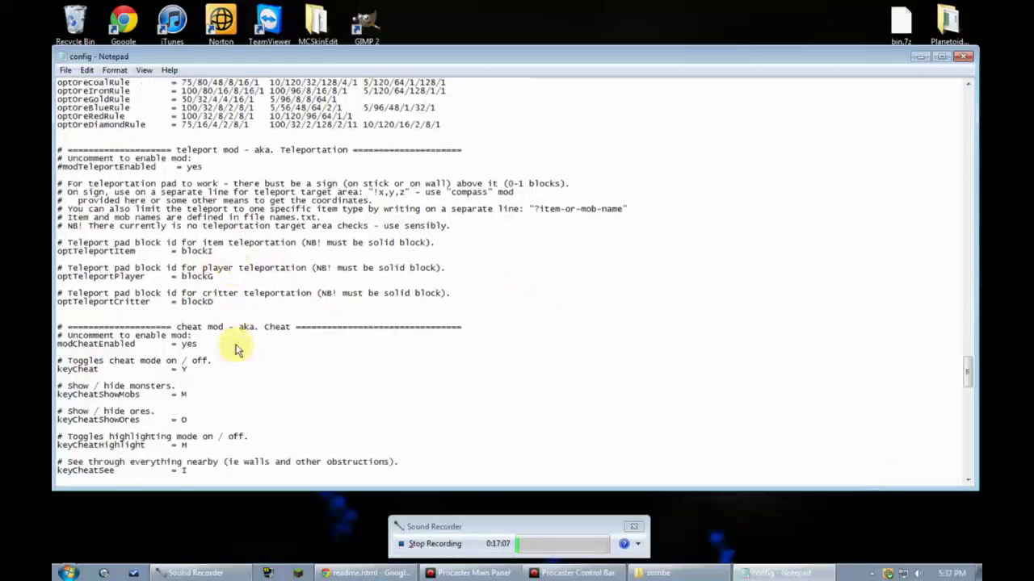
pyautogui.scroll(-4, 238, 349)
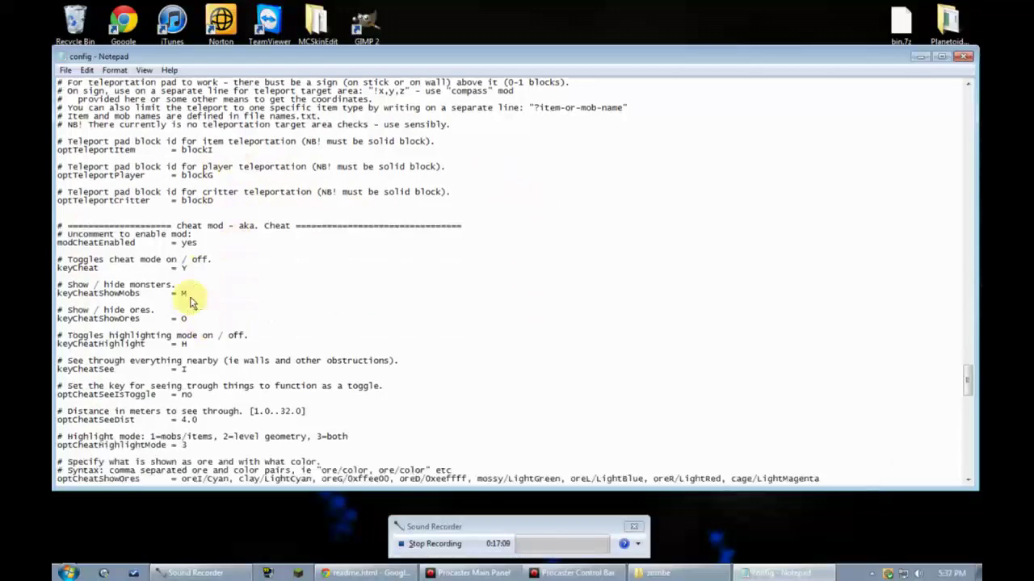
pyautogui.scroll(-2, 113, 242)
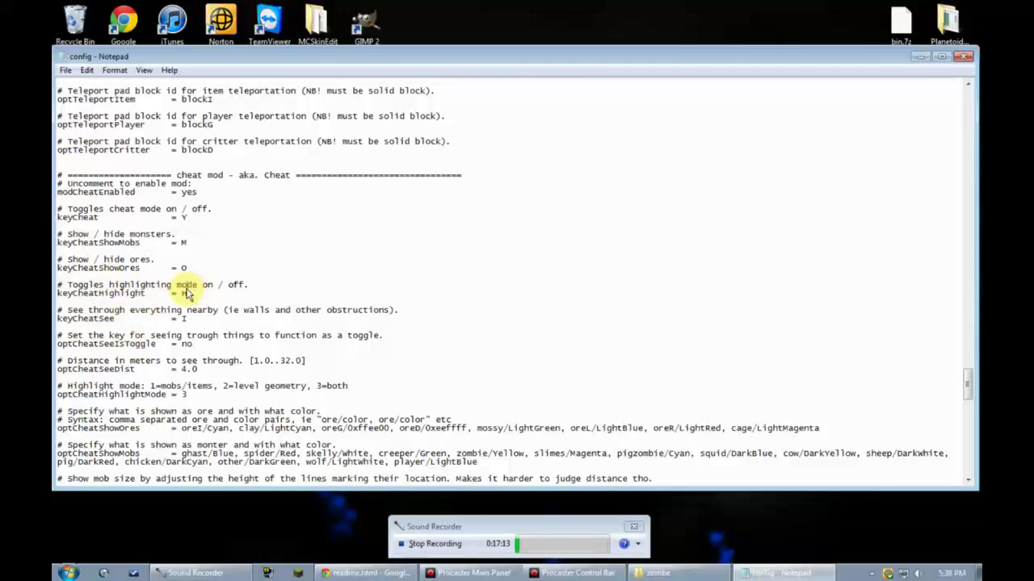
# Set the cheat mod's see-through distance (optCheatSeeDist) to 25.0.
pyautogui.moveTo(171, 267); pyautogui.dragTo(187, 267)
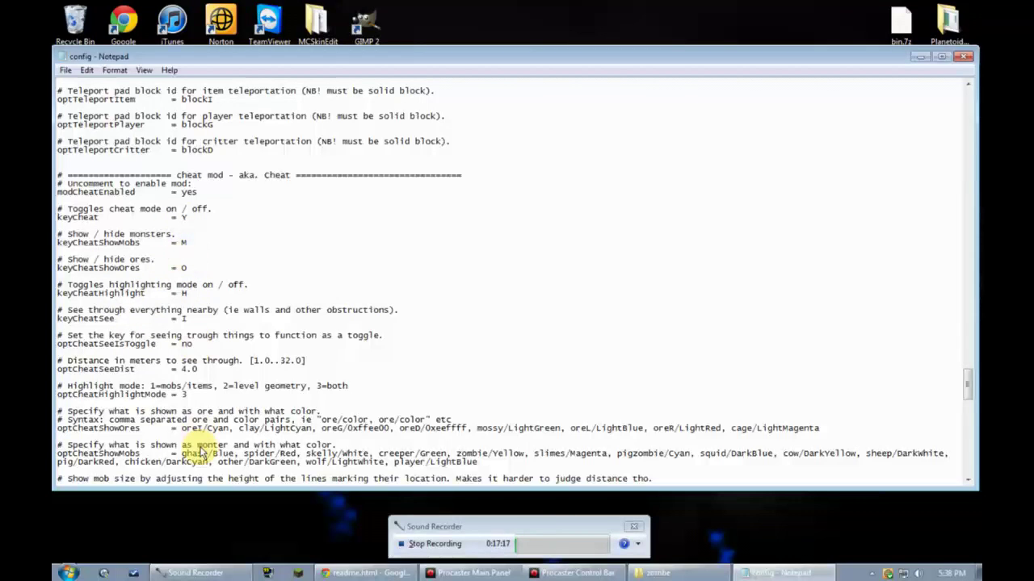
pyautogui.scroll(-1, 200, 452)
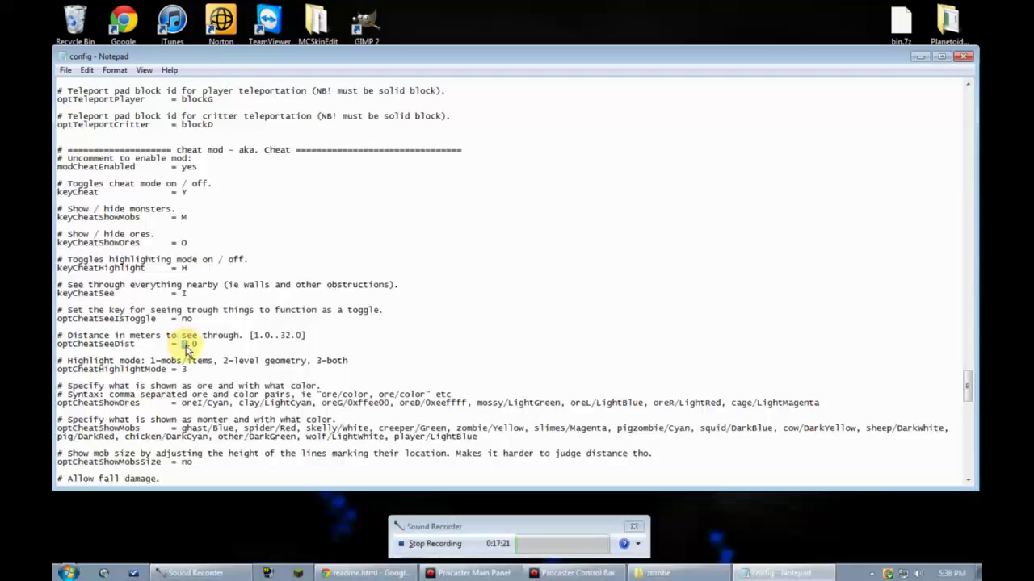
pyautogui.click(210, 411)
pyautogui.scroll(-2, 209, 416)
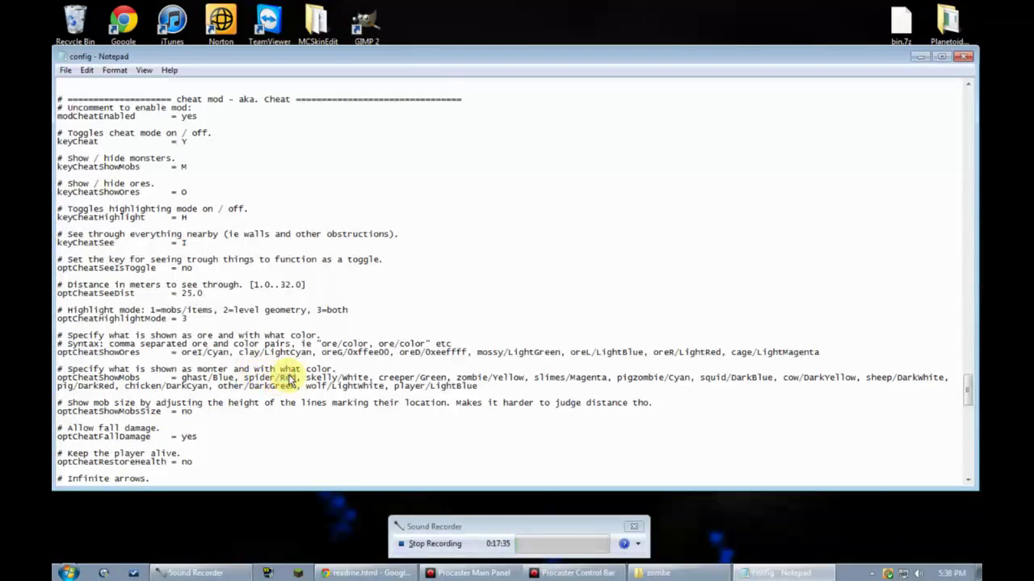
# Examine the cheat mod's damage, durability and tag options, and the resize, furnace and dig mod sections after it.
pyautogui.scroll(-4, 203, 445)
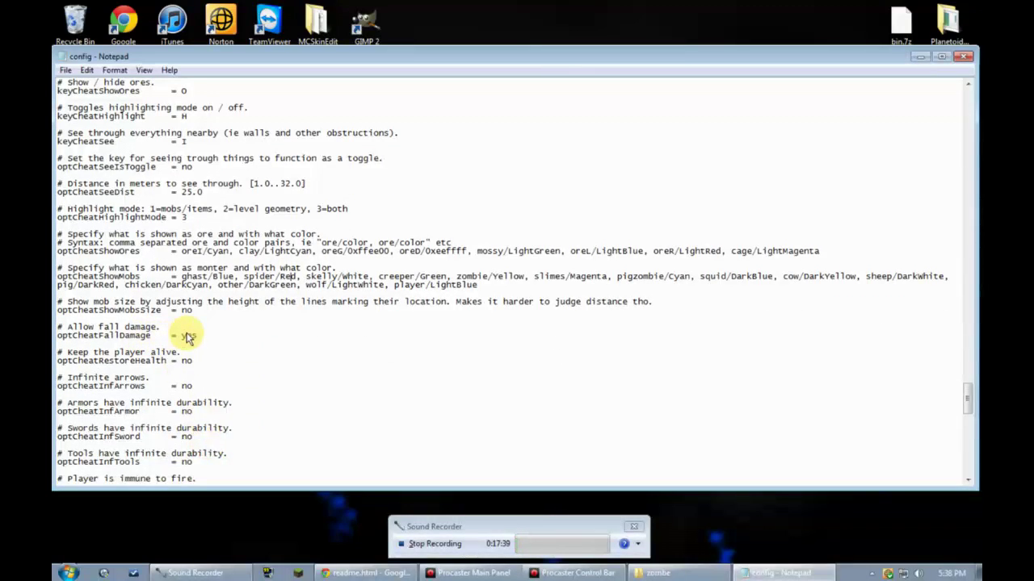
pyautogui.scroll(-3, 173, 363)
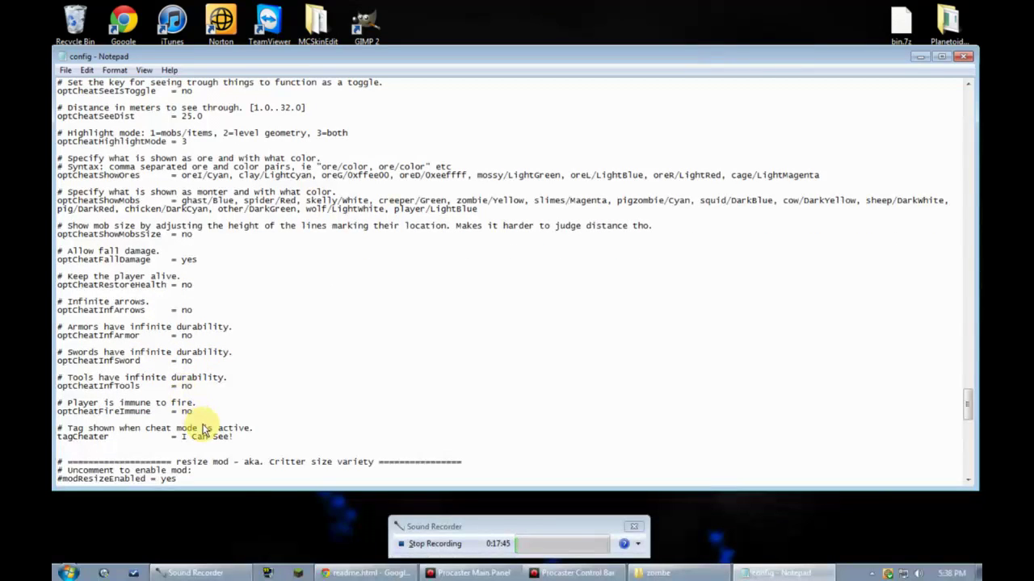
pyautogui.scroll(-3, 204, 431)
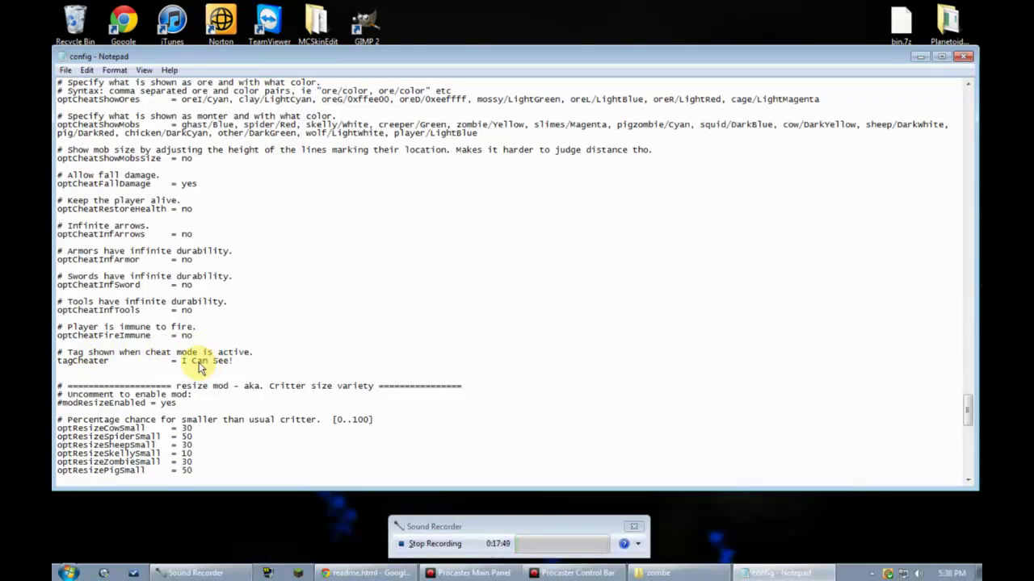
pyautogui.scroll(-12, 210, 361)
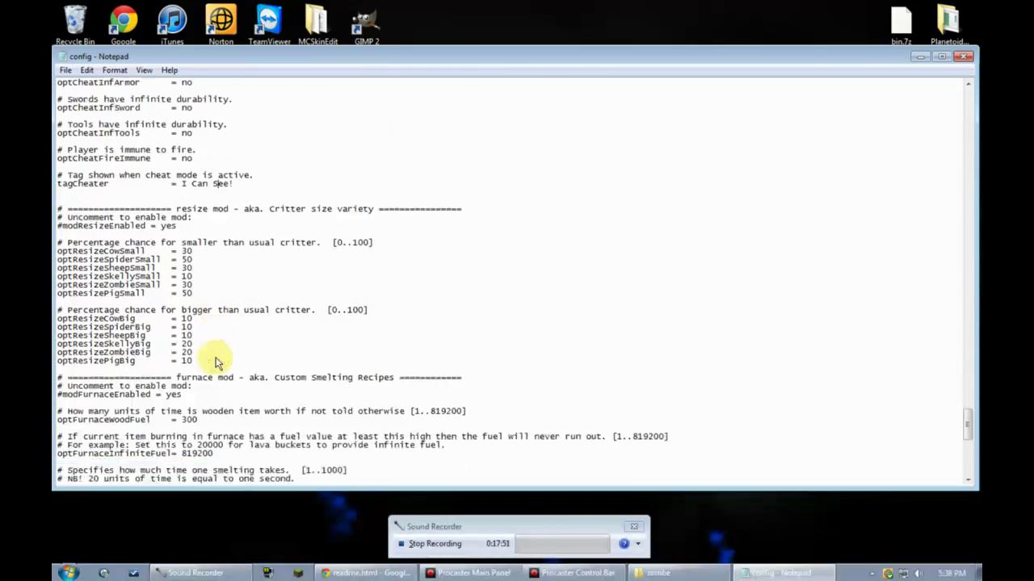
pyautogui.scroll(-9, 83, 292)
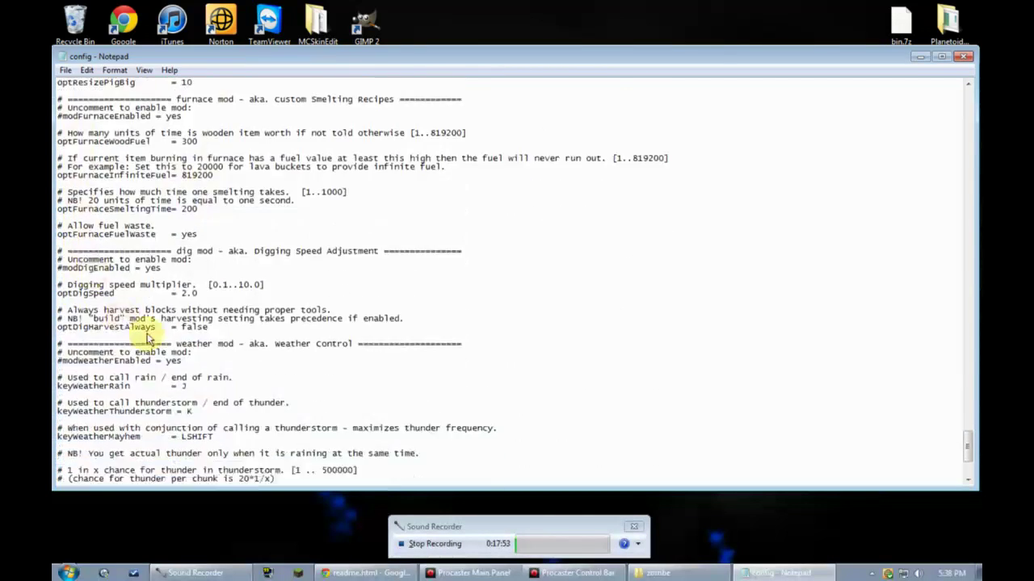
# Enable the weather mod by uncommenting modWeatherEnabled, and set its thunderstorm key to t.
pyautogui.scroll(-2, 150, 340)
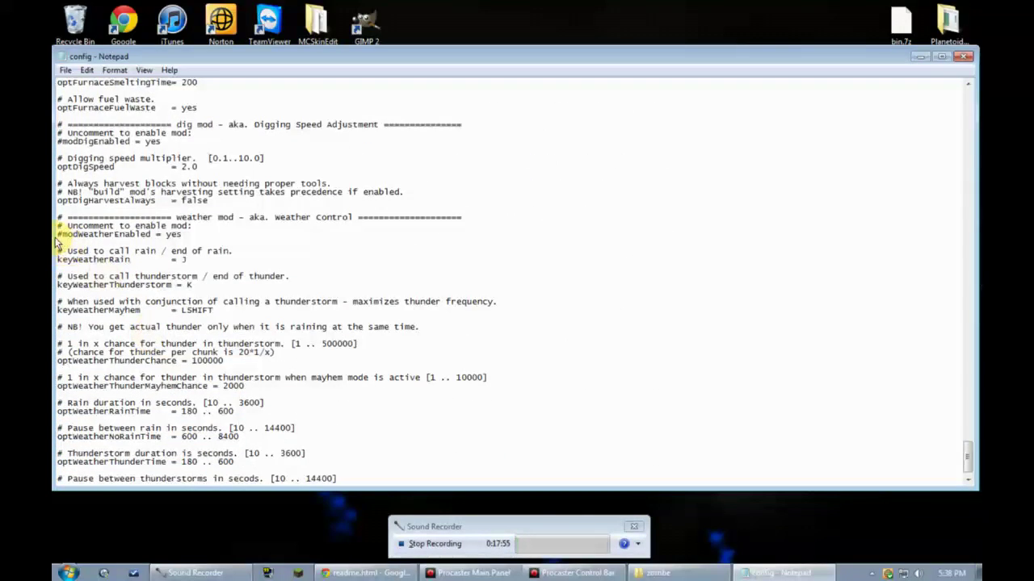
pyautogui.press('Delete')
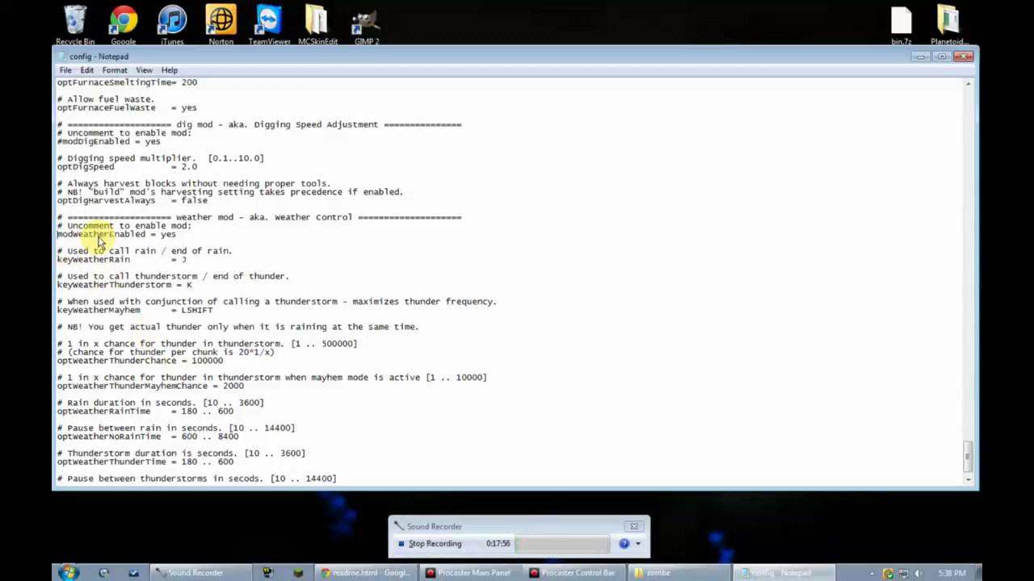
pyautogui.click(130, 274)
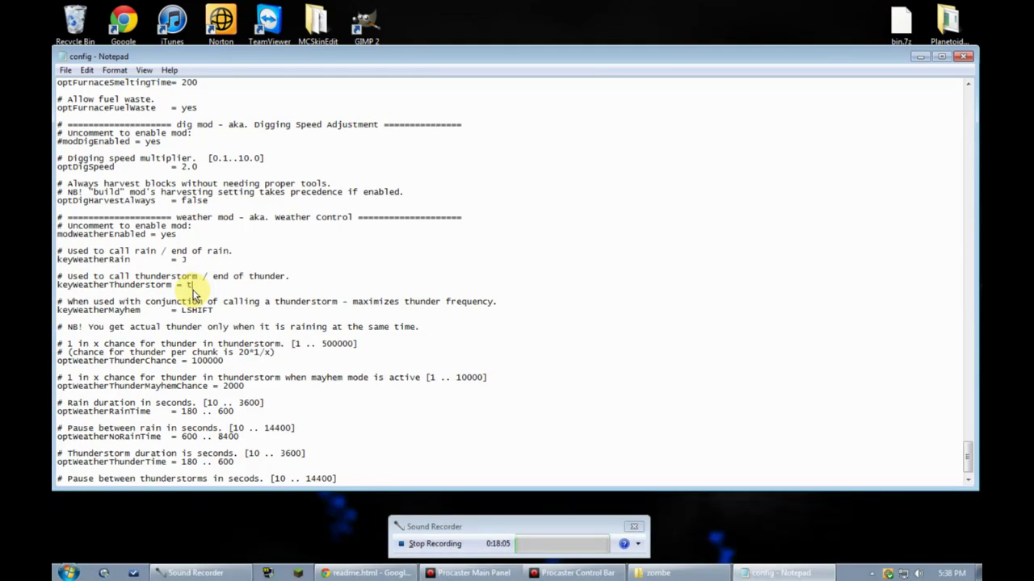
# Set the weather mod's rain key to r and its mayhem key to y.
pyautogui.doubleClick(182, 260)
pyautogui.write('p')
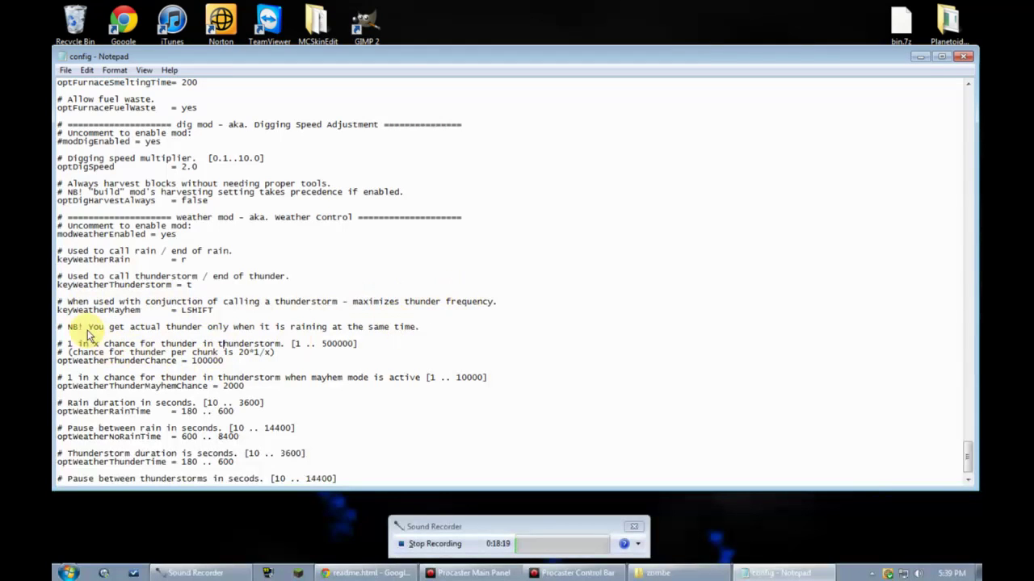
pyautogui.moveTo(181, 312); pyautogui.dragTo(212, 313)
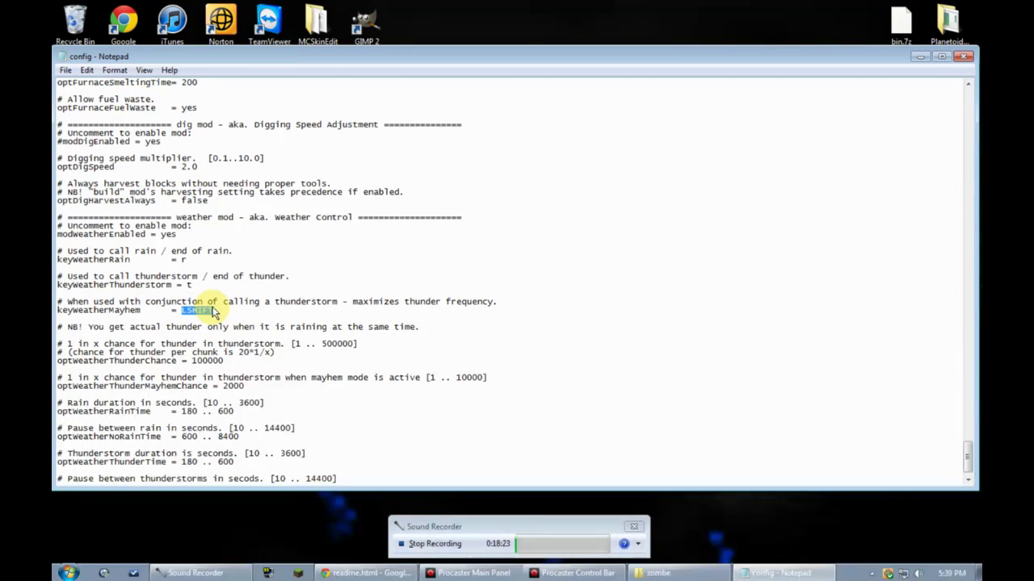
pyautogui.write('y')
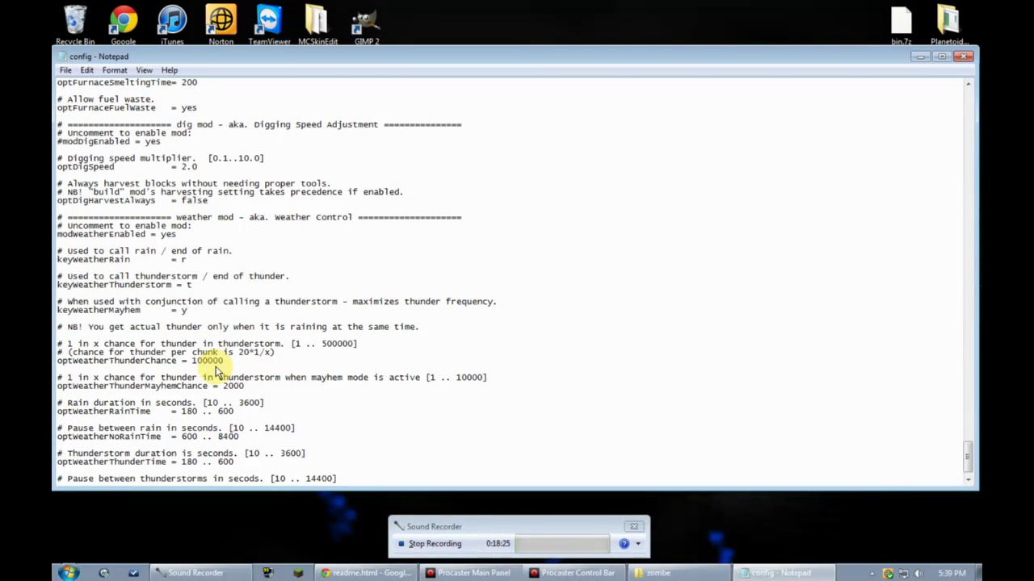
# Check the weather mod's remaining chance and duration options, then save the config file and close it.
pyautogui.click(211, 381)
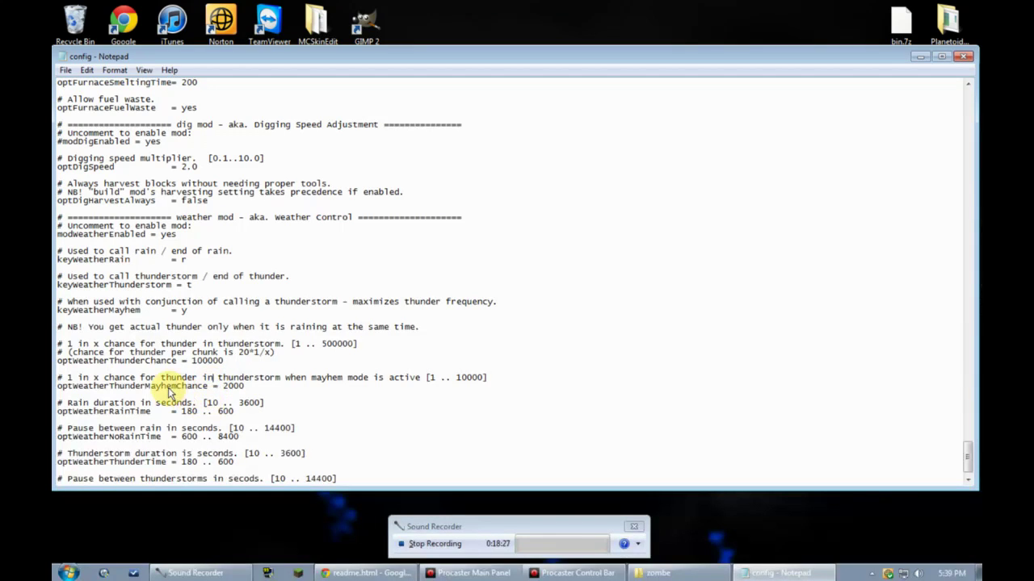
pyautogui.scroll(-1, 137, 402)
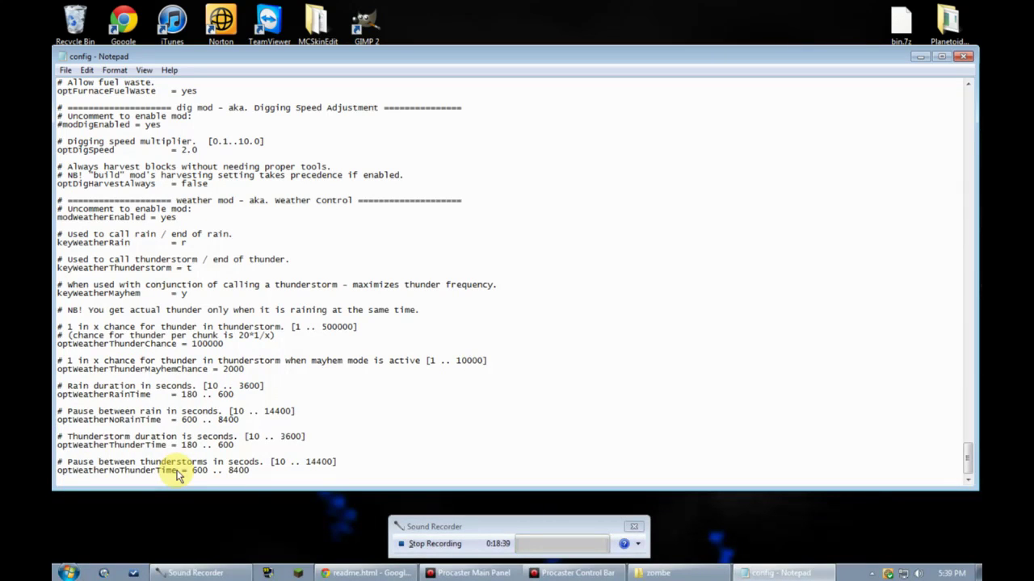
pyautogui.scroll(12, 178, 476)
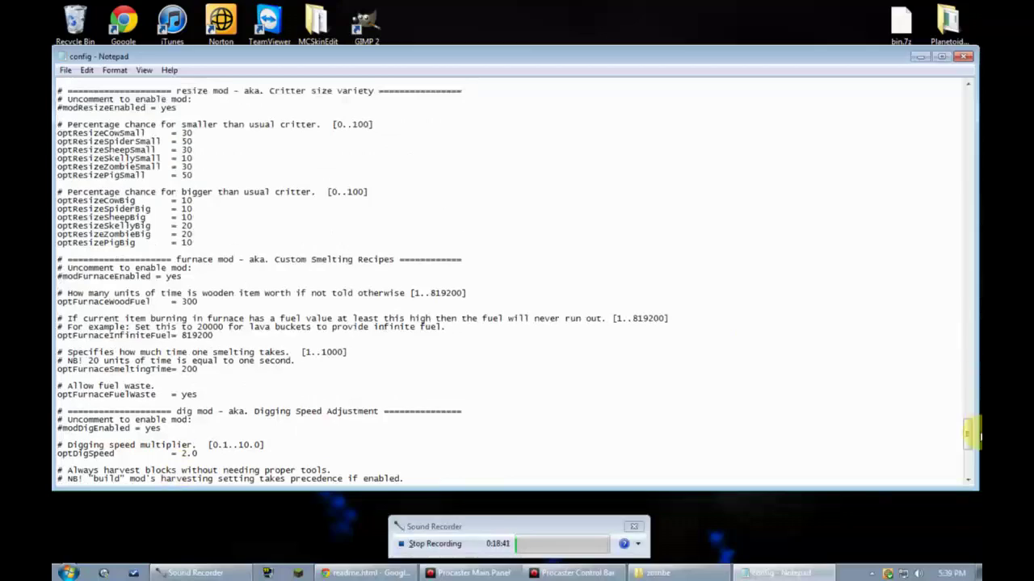
pyautogui.moveTo(974, 449); pyautogui.dragTo(971, 101)
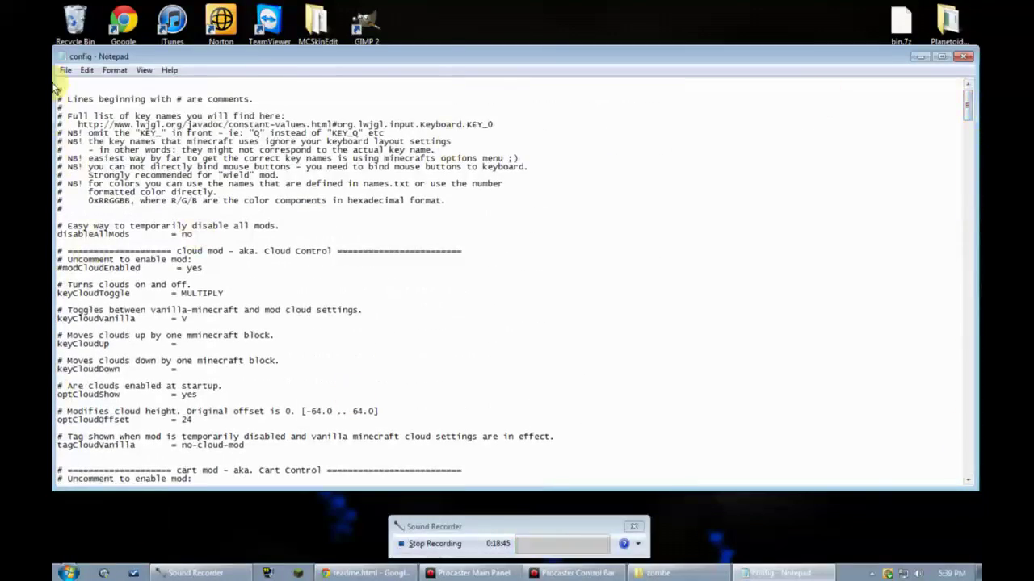
pyautogui.click(66, 70)
pyautogui.click(98, 113)
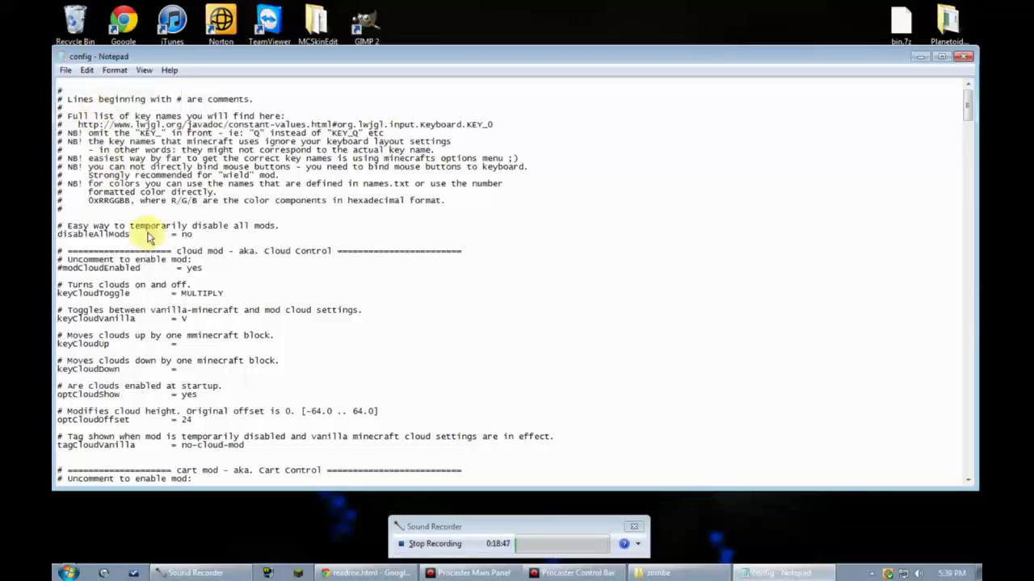
pyautogui.click(964, 55)
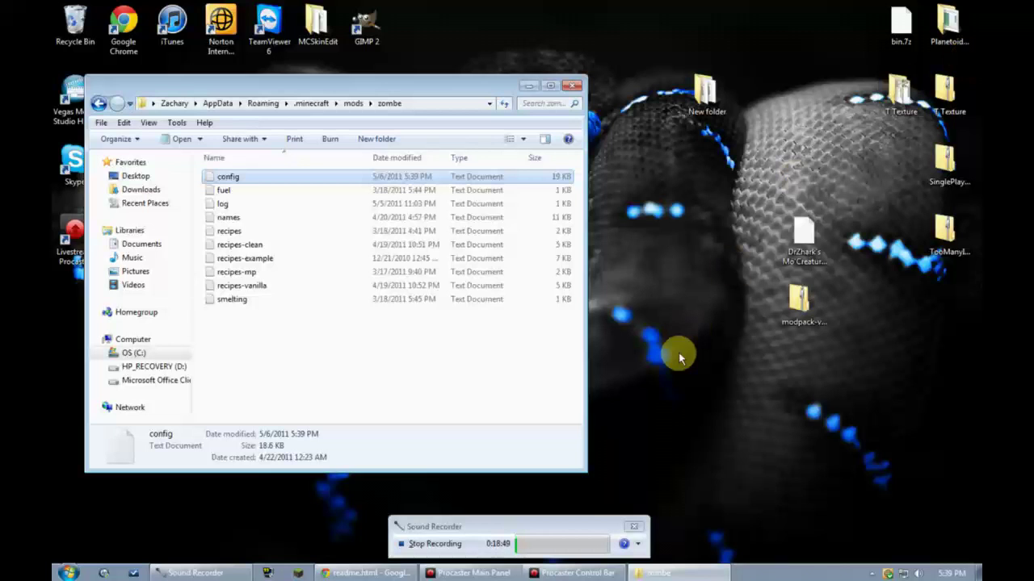
# Return from the zombe folder to the .minecraft folder.
pyautogui.click(272, 316)
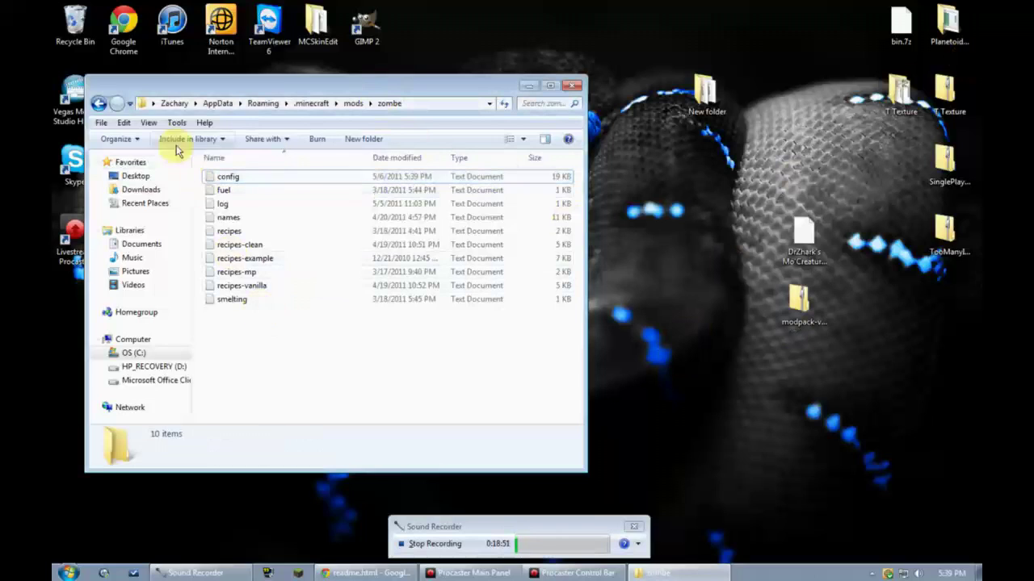
pyautogui.click(99, 103)
pyautogui.click(231, 279)
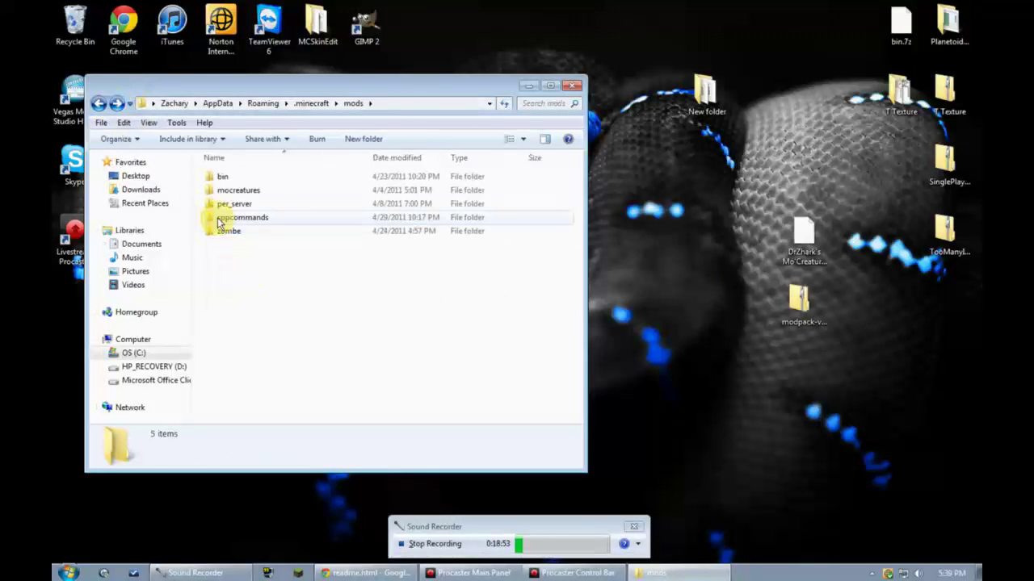
pyautogui.click(98, 104)
pyautogui.click(242, 303)
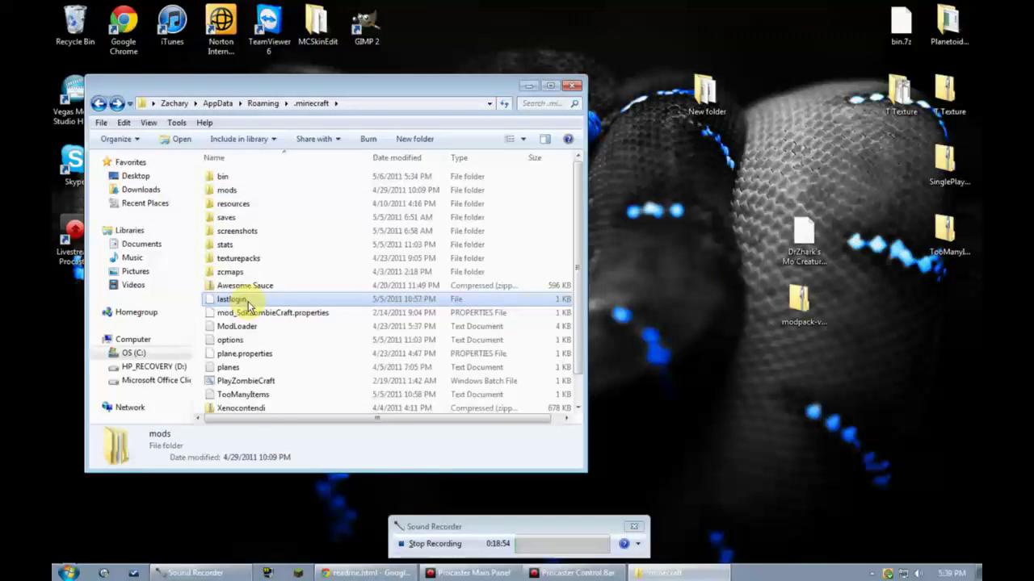
# View the contents of the modpack-v4.19_MC.beta.1.5_01 archive, close it, and move its desktop icon beneath the TooManyItems archive.
pyautogui.click(806, 310)
pyautogui.doubleClick(802, 321)
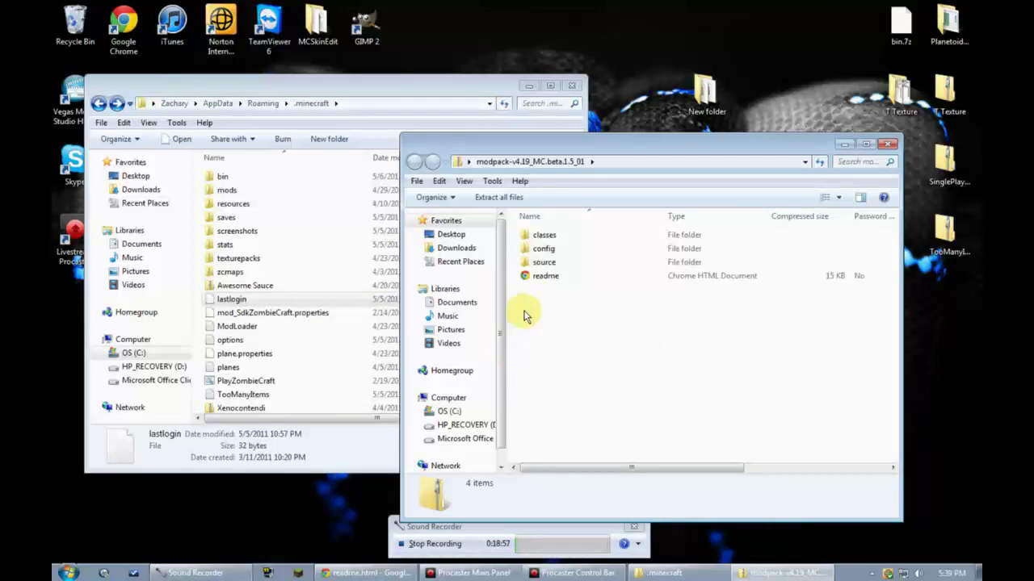
pyautogui.click(889, 144)
pyautogui.moveTo(800, 311); pyautogui.dragTo(872, 339)
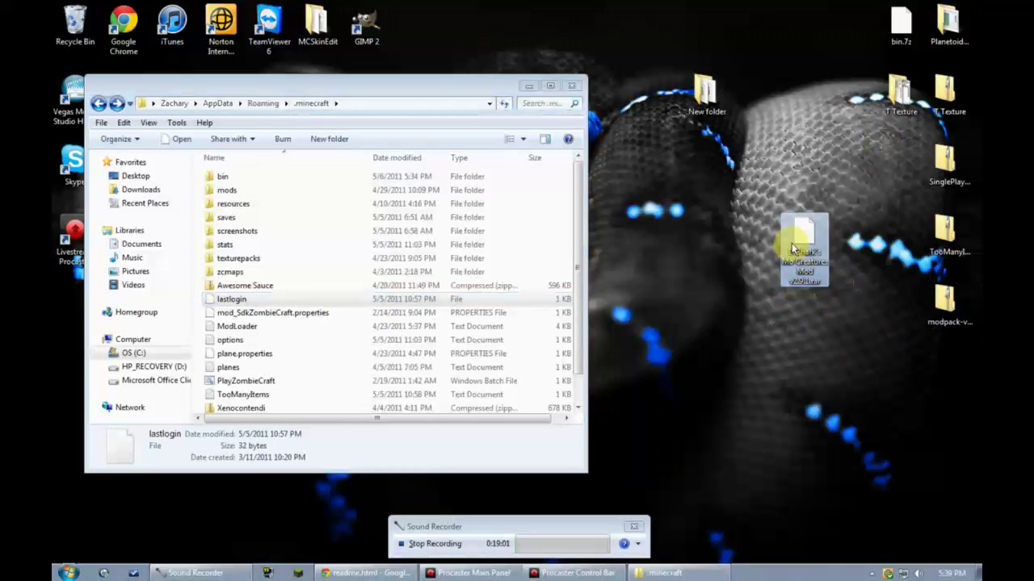
# Open the DrZhark's Mo'Creatures Mod v2.9.1.rar archive in 7-Zip and place its window beside the .minecraft folder.
pyautogui.rightClick(793, 247)
pyautogui.moveTo(816, 270)
pyautogui.click(743, 269)
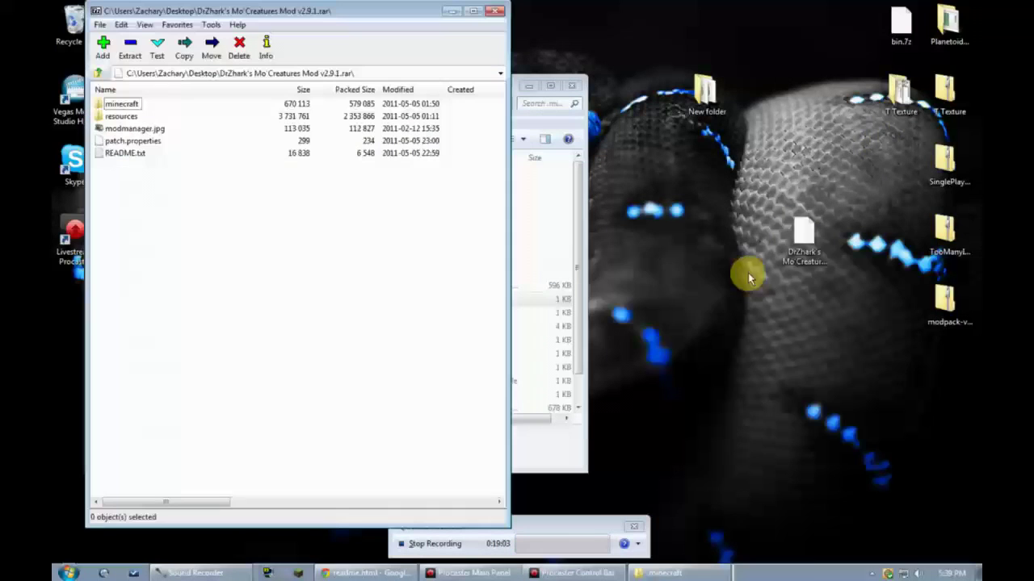
pyautogui.moveTo(156, 11); pyautogui.dragTo(667, 32)
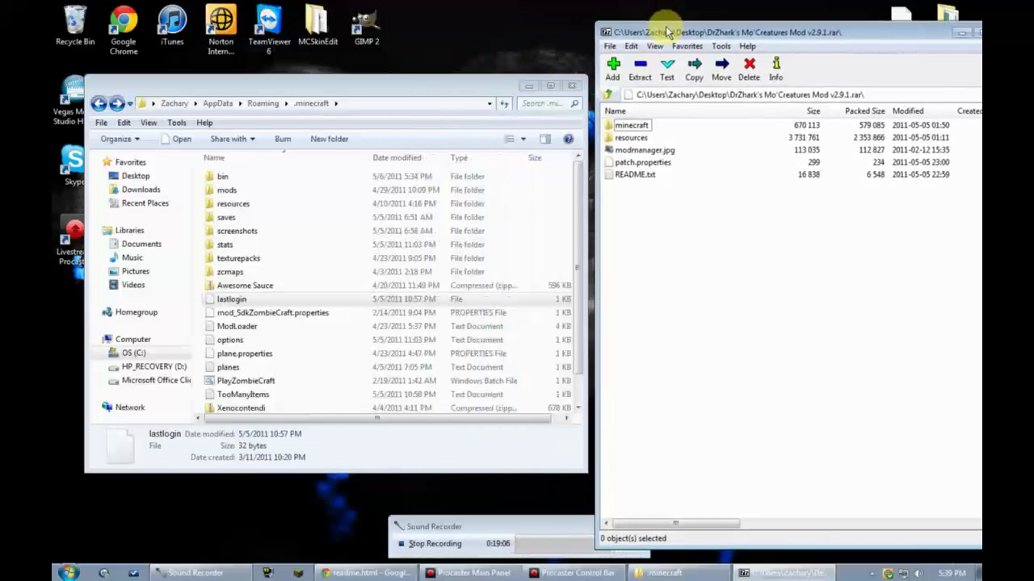
# Open the archive's README.txt and examine the creature list, recipes, installation instructions and changelog.
pyautogui.doubleClick(629, 175)
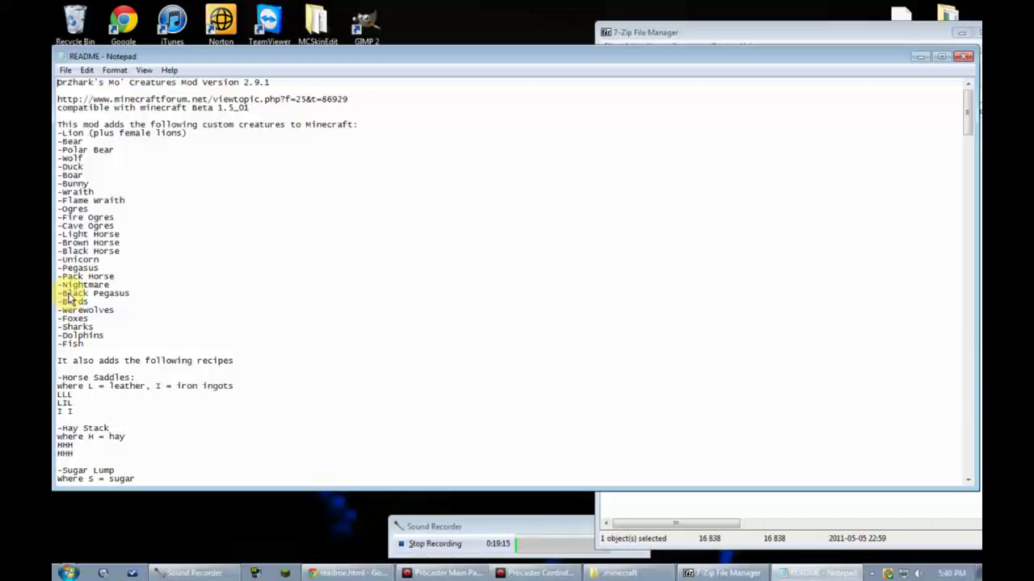
pyautogui.scroll(-6, 69, 299)
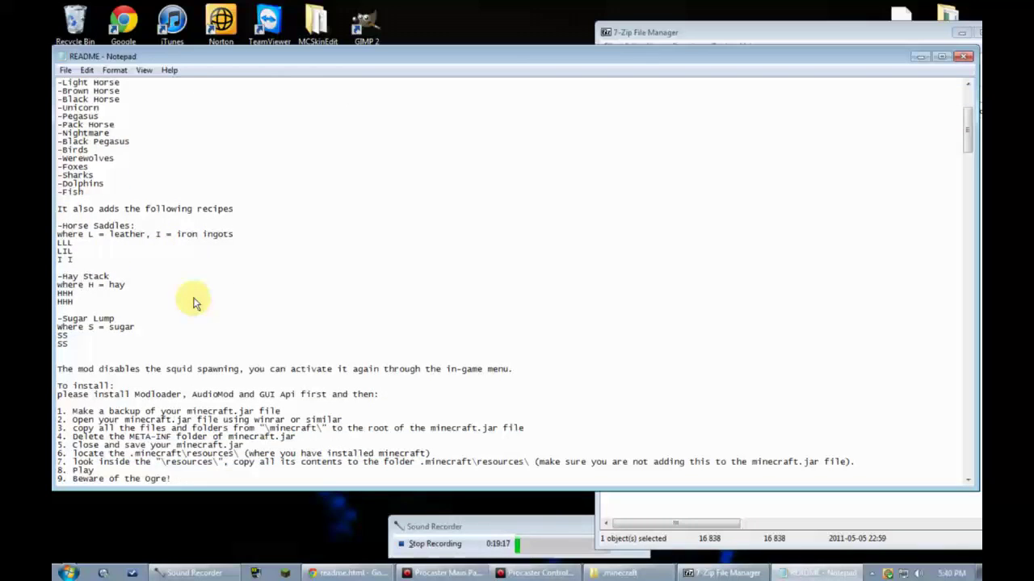
pyautogui.scroll(-1, 203, 297)
pyautogui.scroll(-1, 203, 298)
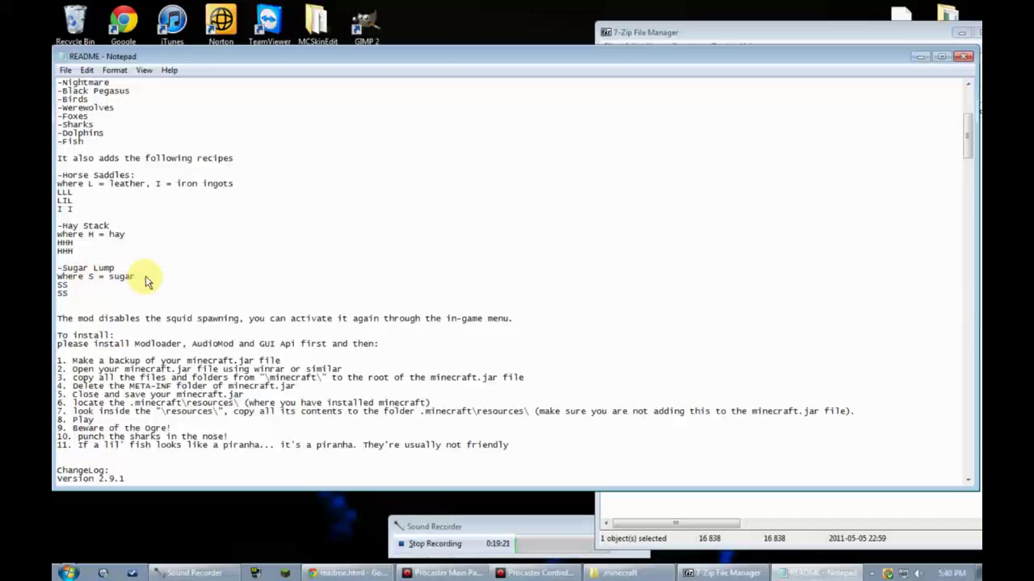
pyautogui.scroll(-2, 97, 198)
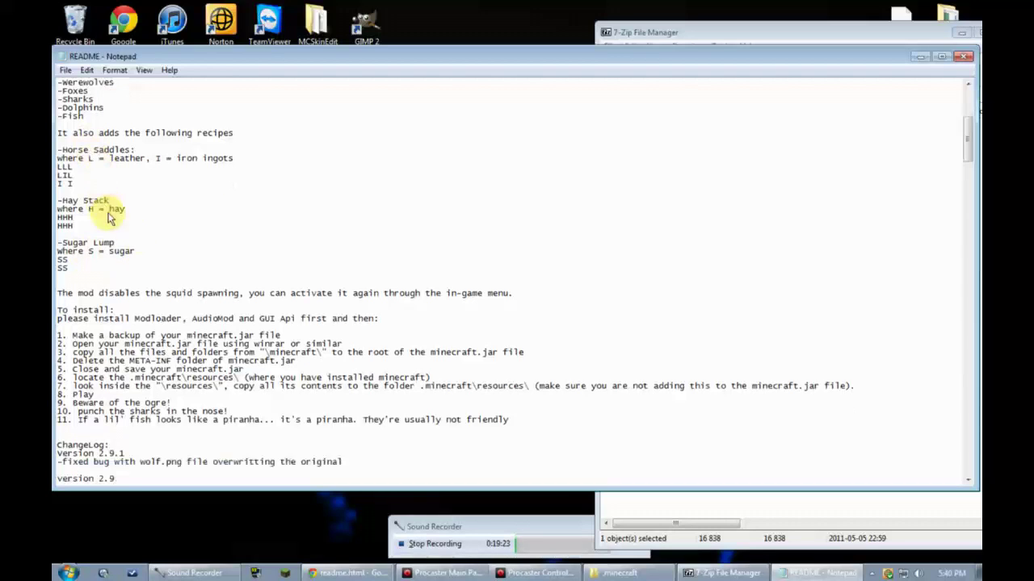
pyautogui.scroll(-3, 214, 311)
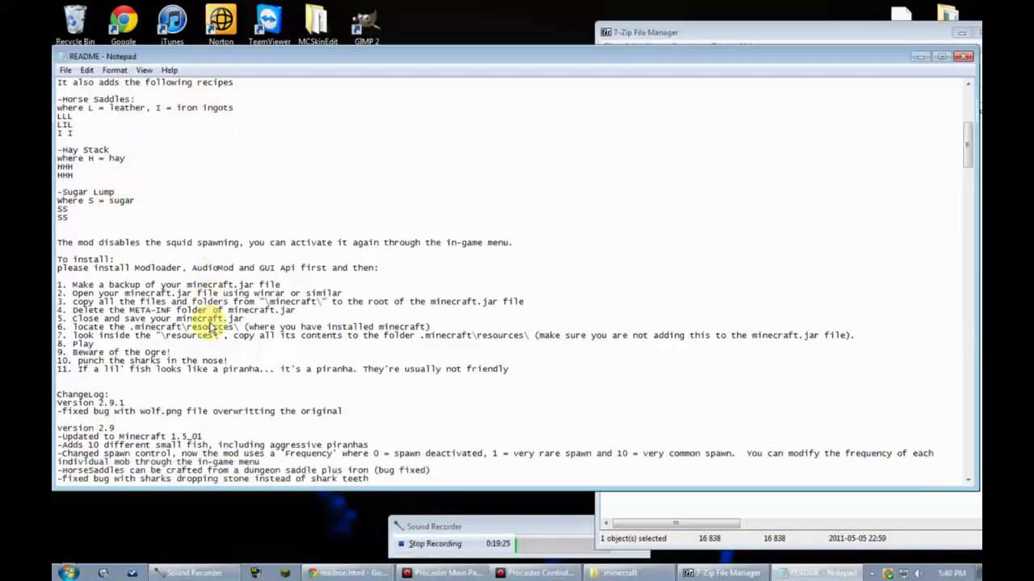
pyautogui.moveTo(117, 209); pyautogui.dragTo(374, 214)
pyautogui.click(277, 278)
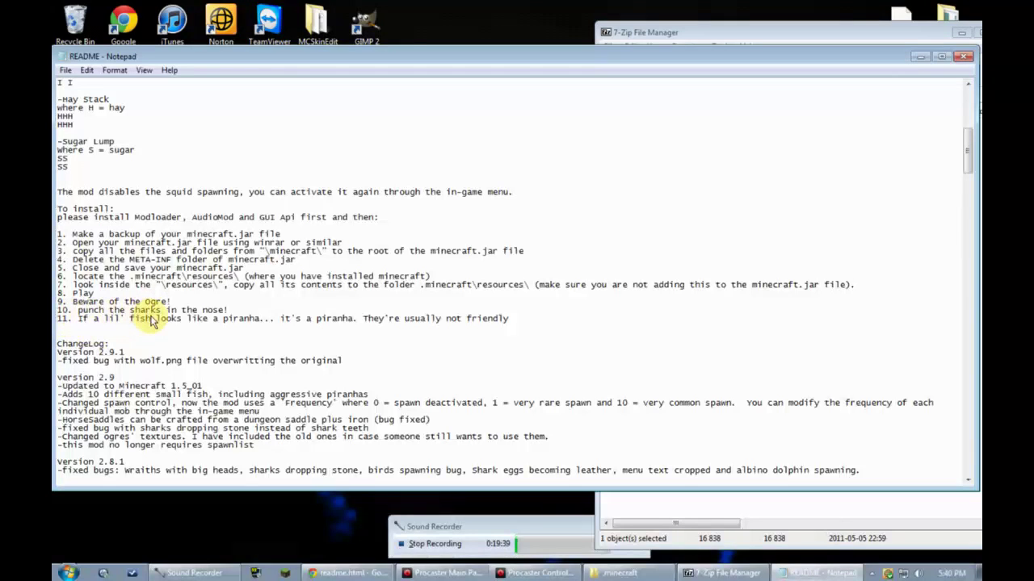
pyautogui.click(370, 312)
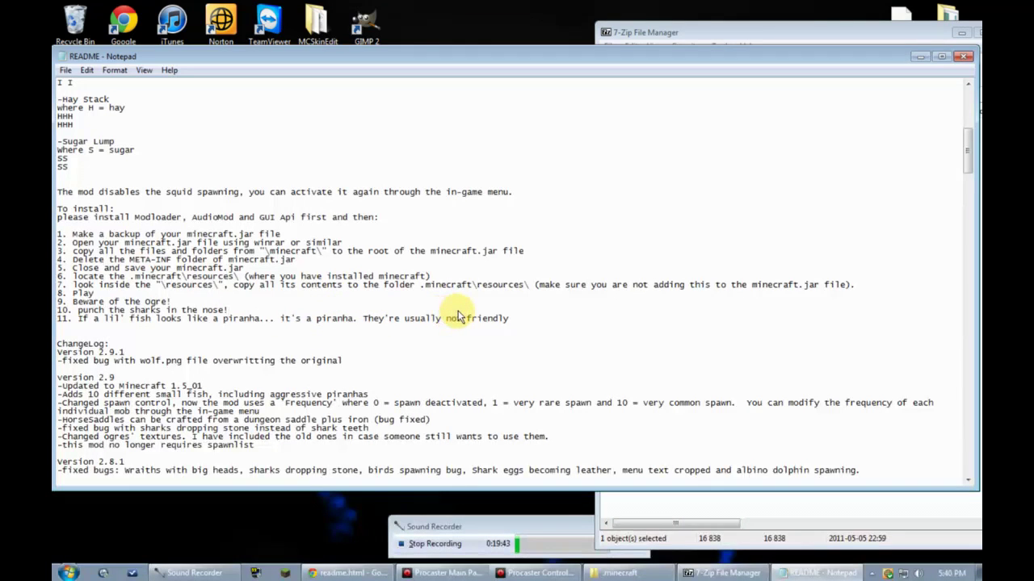
pyautogui.scroll(-7, 253, 357)
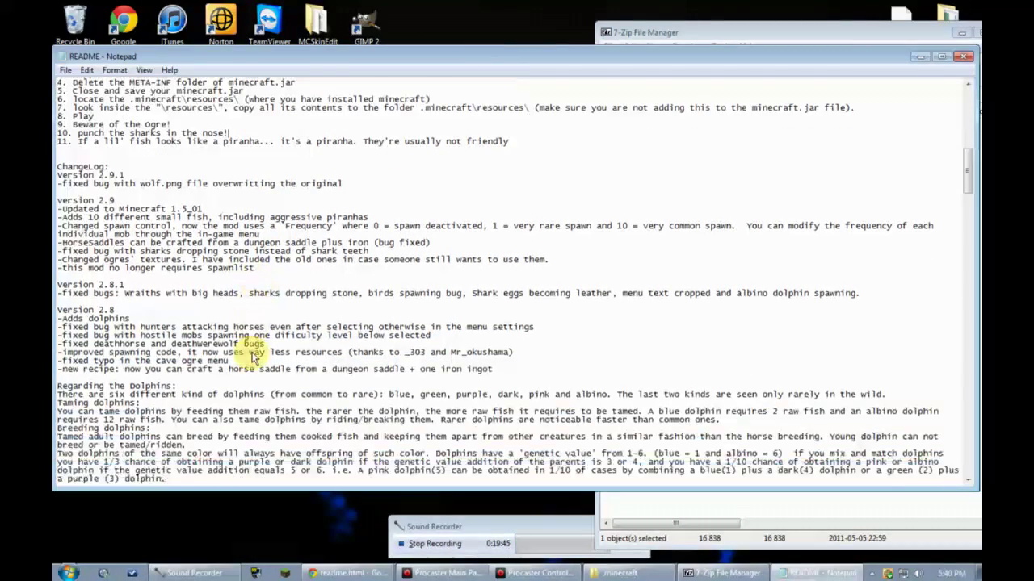
# Examine the rest of the README's changelog and credits, and return to its installation instructions.
pyautogui.scroll(-20, 242, 358)
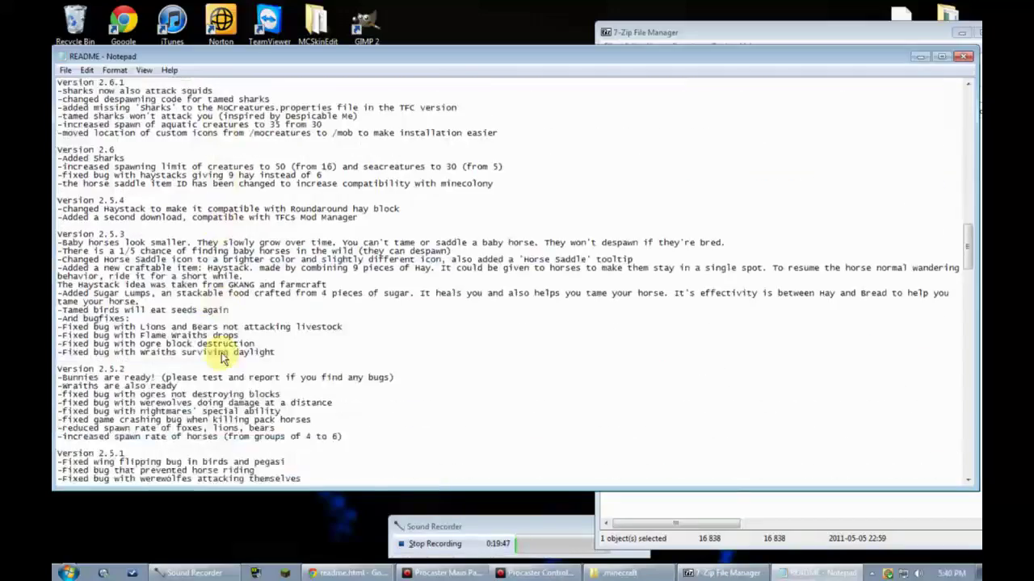
pyautogui.scroll(-20, 222, 355)
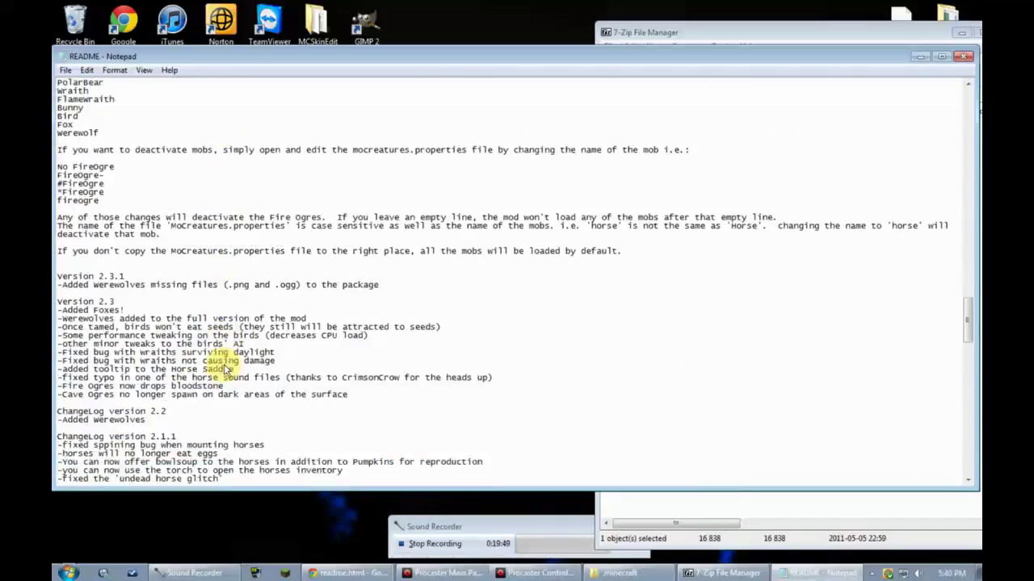
pyautogui.scroll(-20, 242, 365)
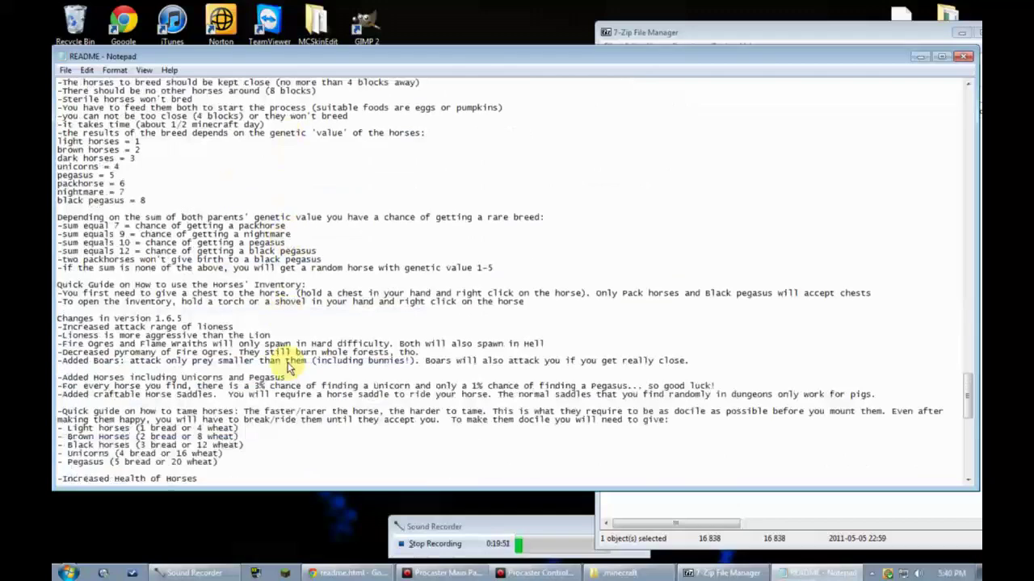
pyautogui.scroll(-1, 286, 368)
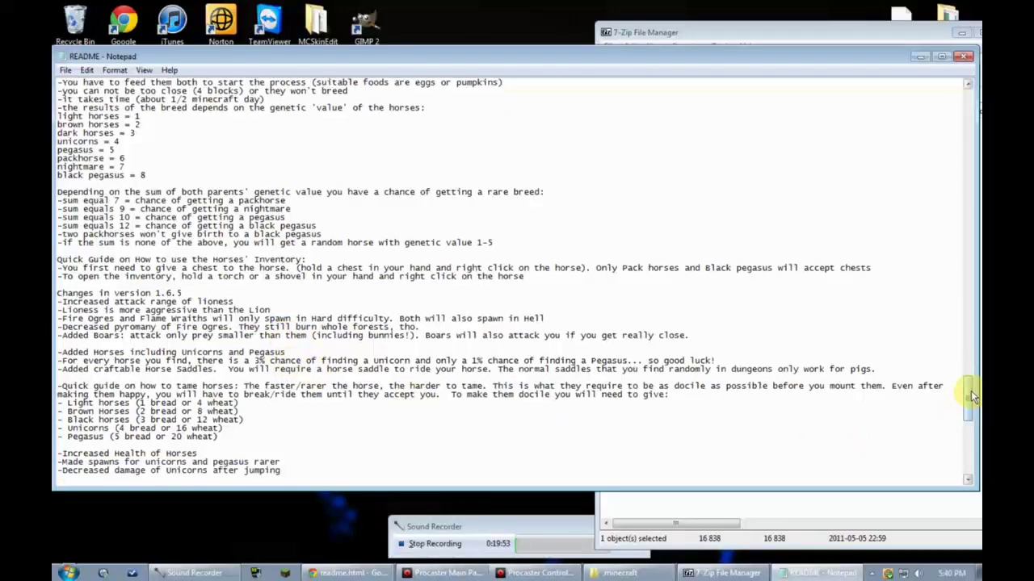
pyautogui.moveTo(971, 391); pyautogui.dragTo(968, 453)
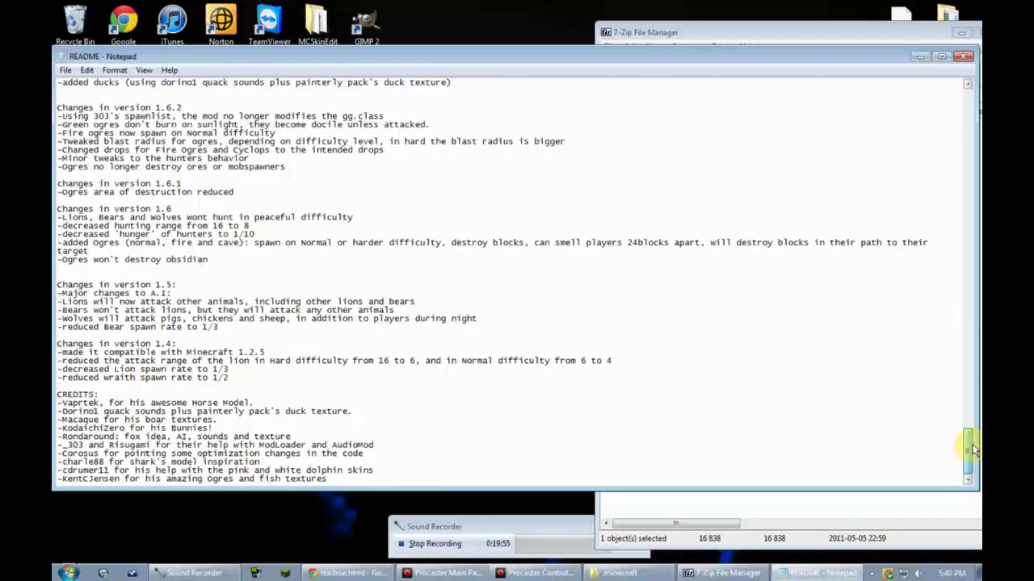
pyautogui.moveTo(972, 449); pyautogui.dragTo(962, 125)
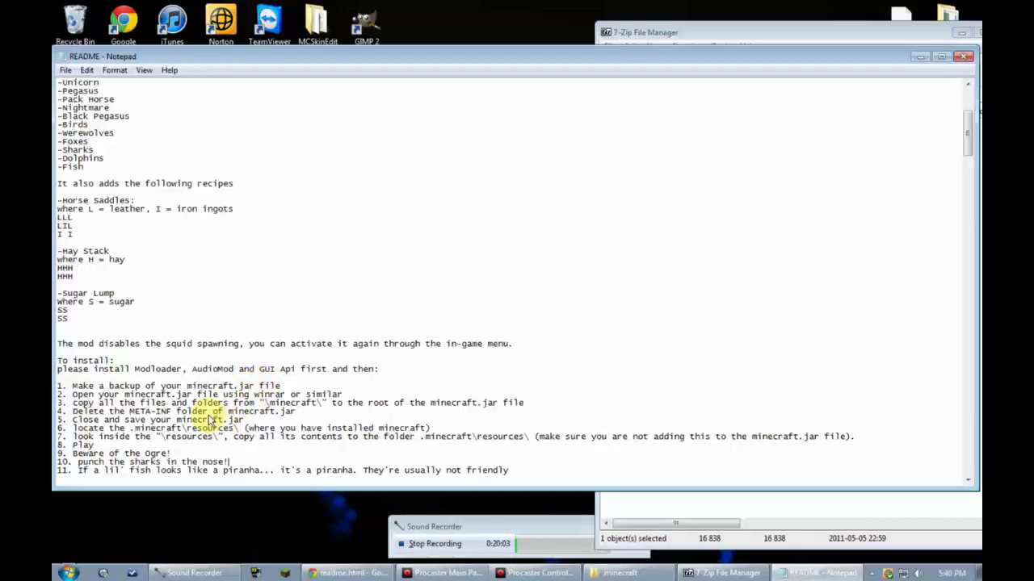
# Switch to Chrome, search the web for audio mod, and open the Risugami's Mods forum topic.
pyautogui.click(306, 572)
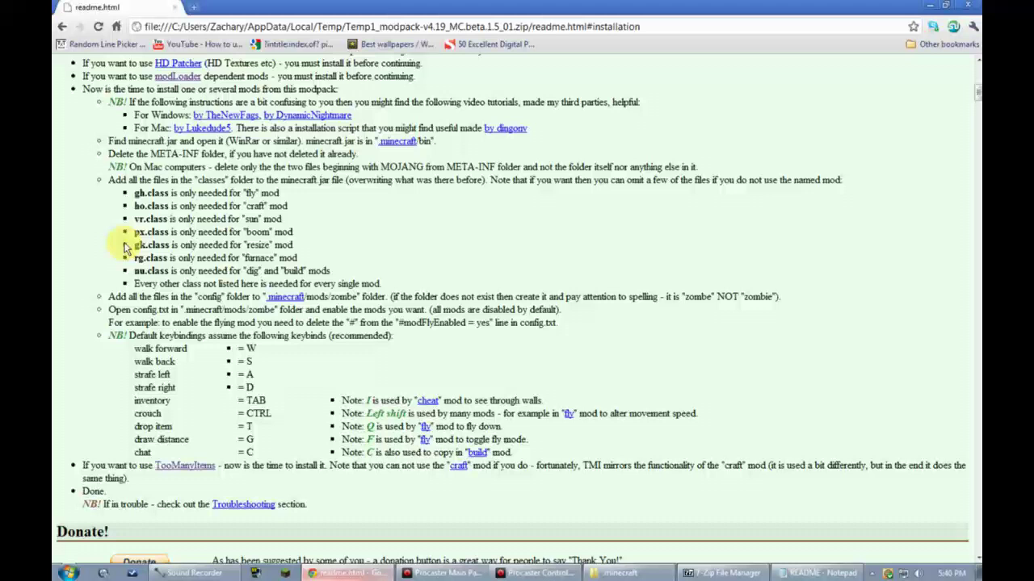
pyautogui.click(659, 33)
pyautogui.write('audio mod')
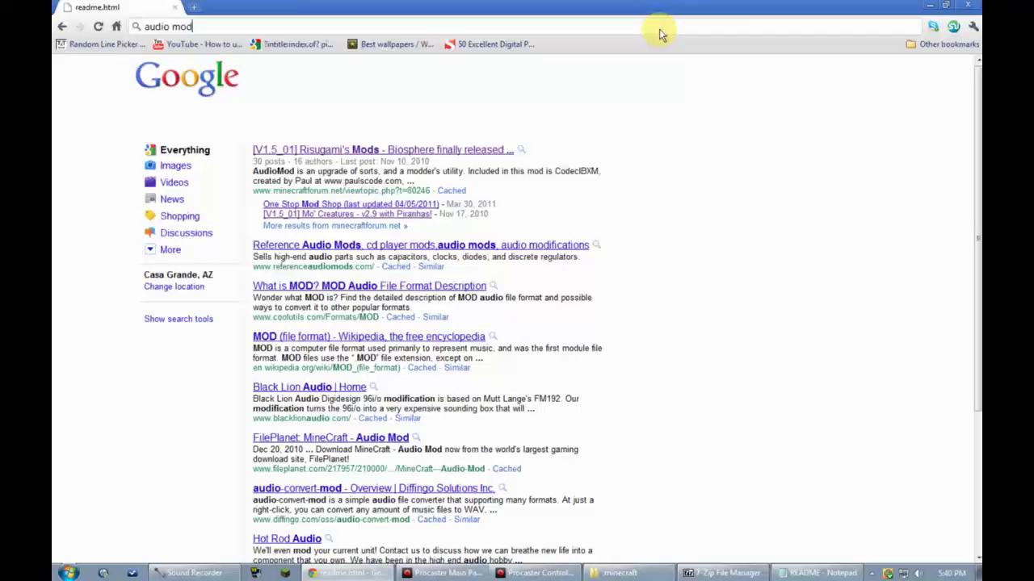
pyautogui.click(407, 134)
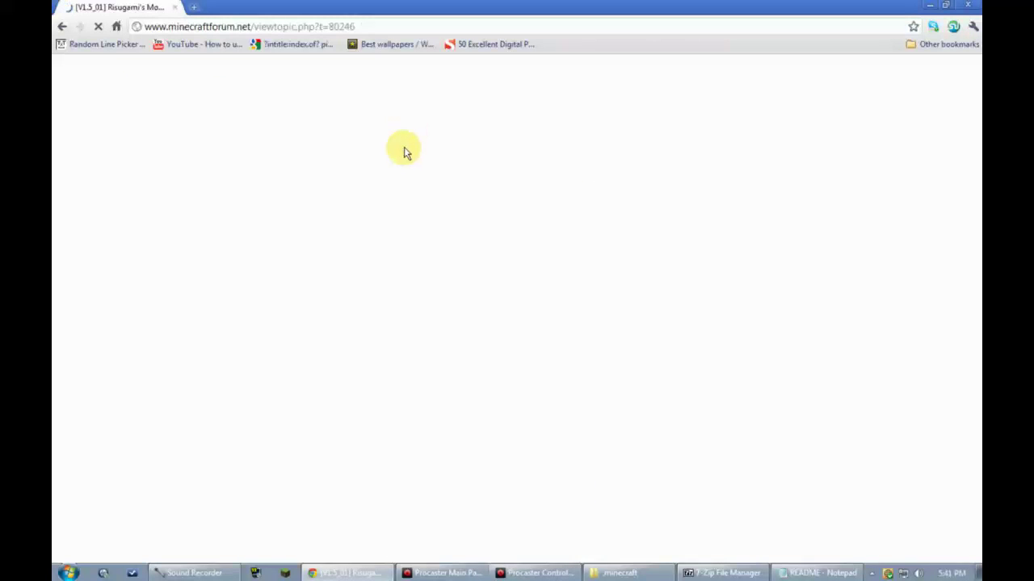
# Find the ModLoader Beta 1.5_01v3 entry and its download links in the Risugami's Mods topic.
pyautogui.scroll(-3, 315, 360)
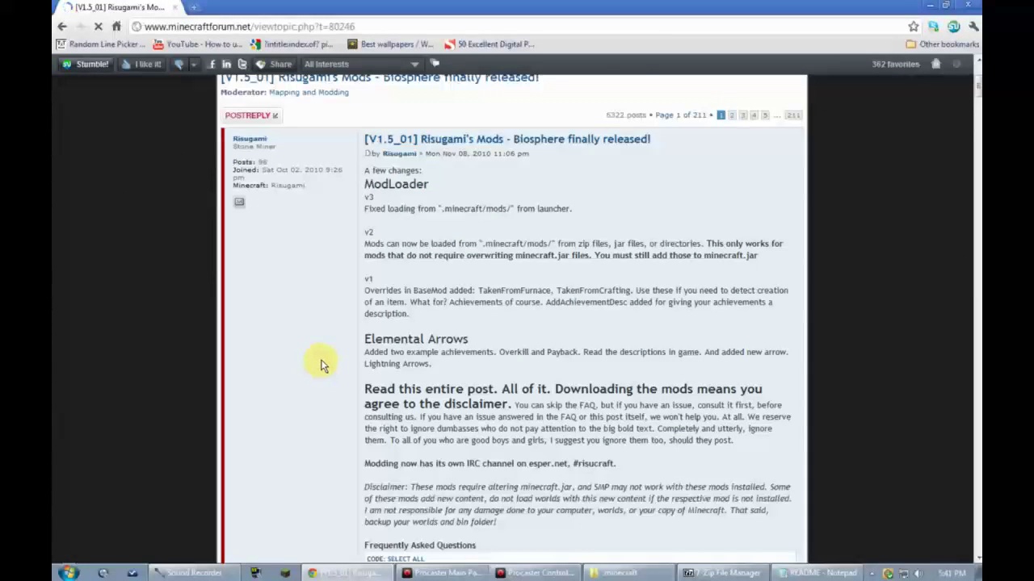
pyautogui.scroll(-2, 326, 371)
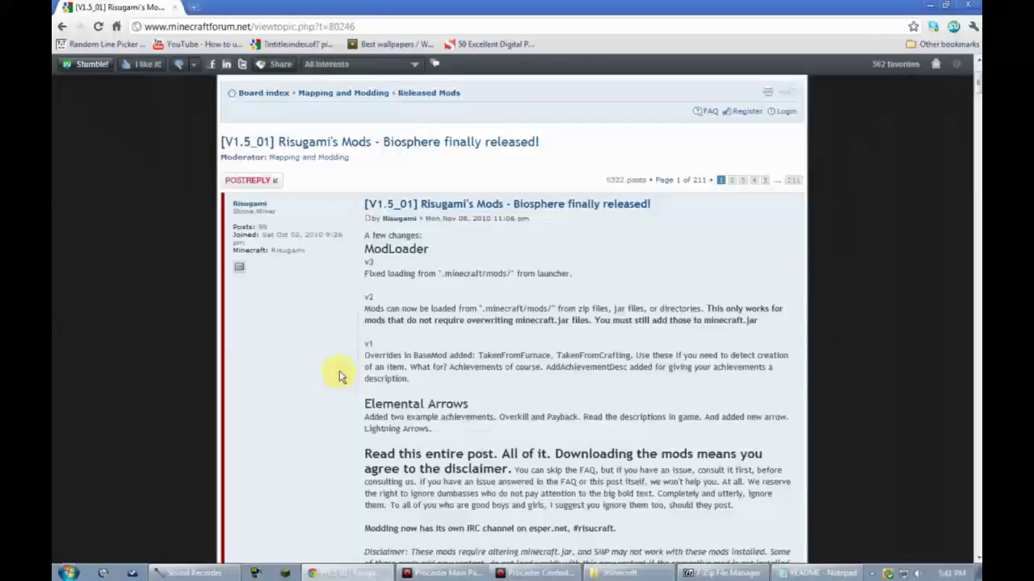
pyautogui.scroll(-8, 340, 373)
pyautogui.scroll(-8, 340, 376)
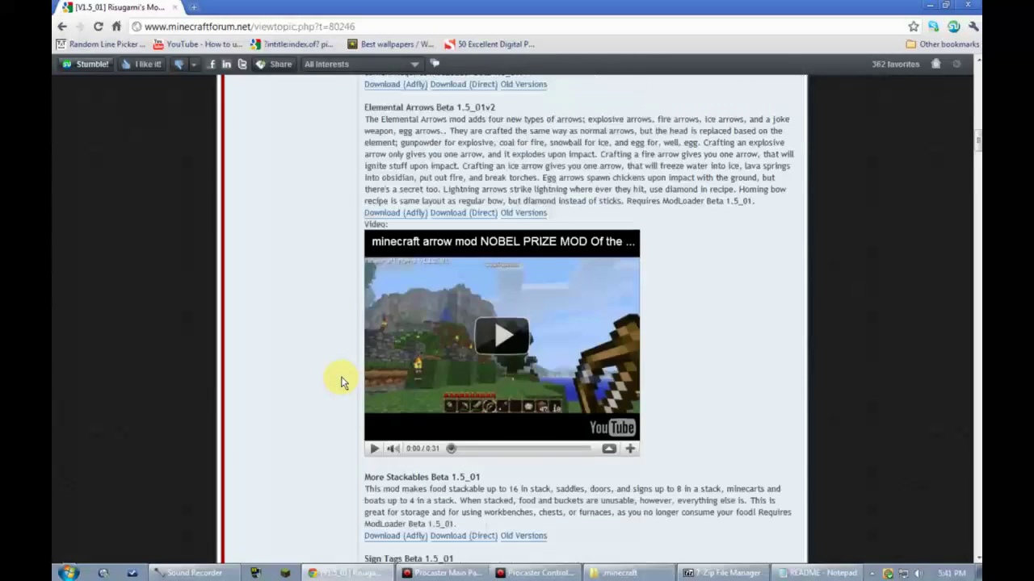
pyautogui.scroll(4, 340, 379)
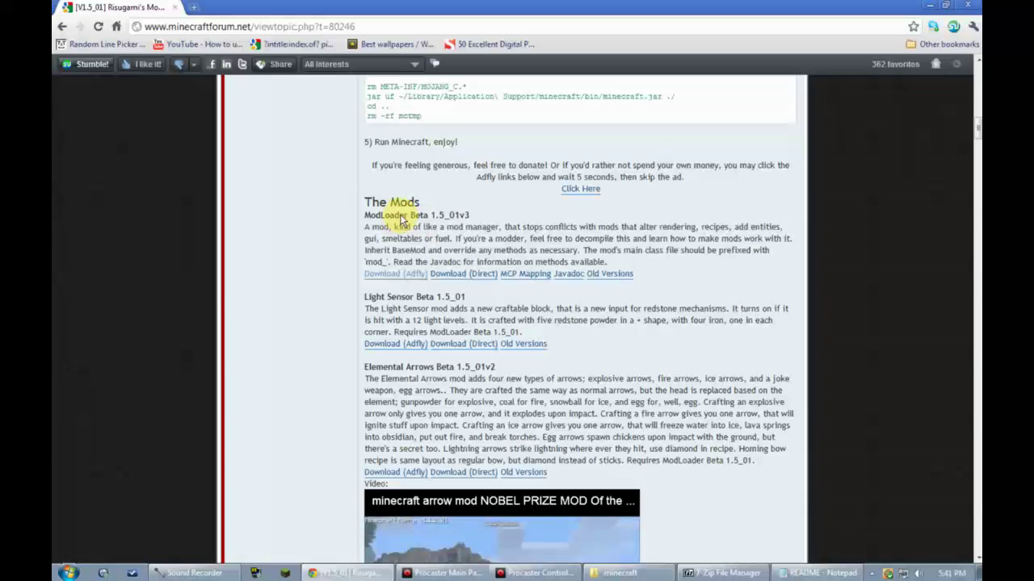
pyautogui.moveTo(365, 214); pyautogui.dragTo(457, 219)
pyautogui.click(450, 231)
pyautogui.scroll(-2, 426, 253)
pyautogui.scroll(2, 365, 295)
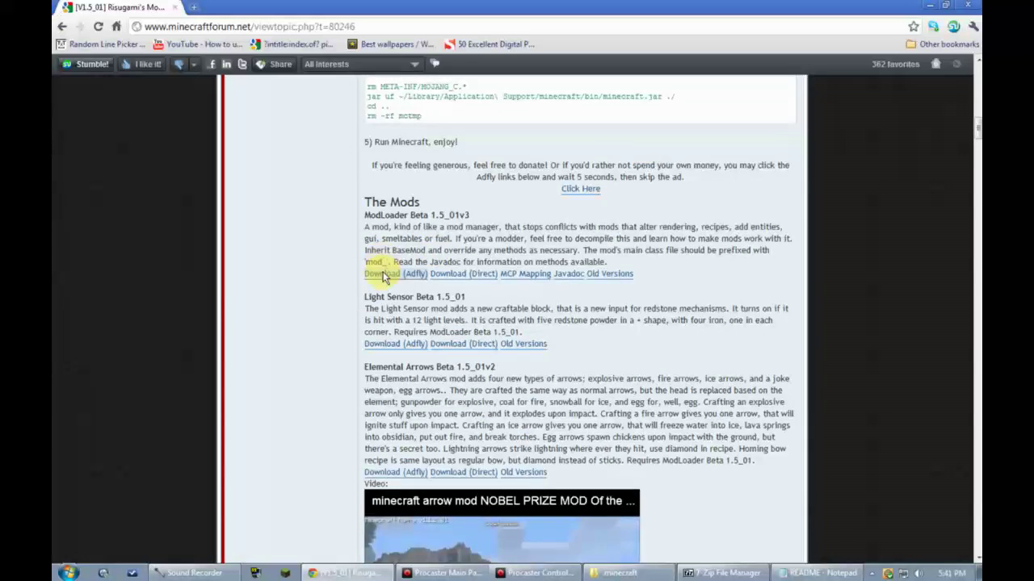
# Review the AudioMod Beta 1.5_01 entry, and recheck the prerequisite mods listed in the Mo'Creatures README.
pyautogui.scroll(-6, 381, 355)
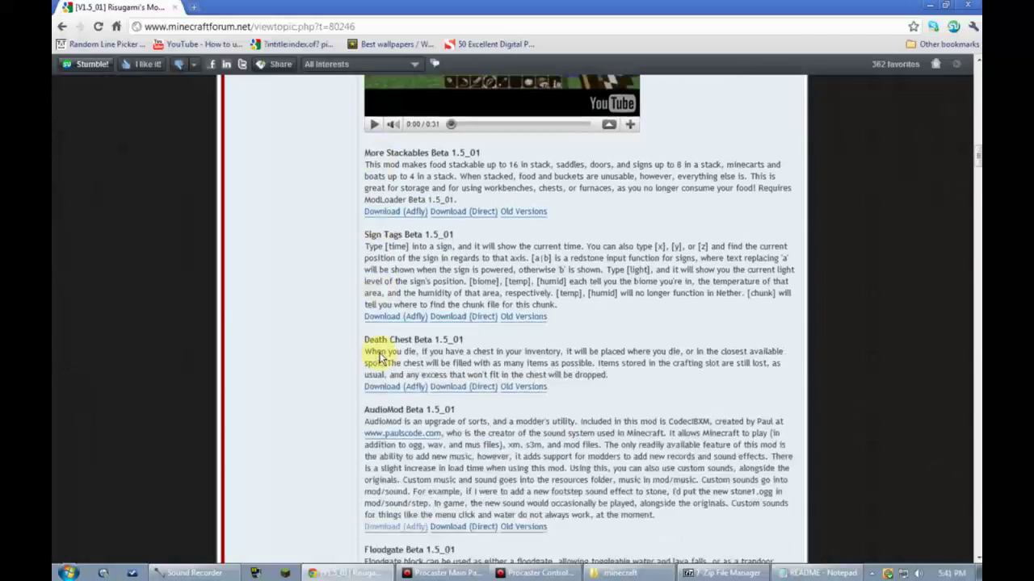
pyautogui.scroll(-3, 379, 358)
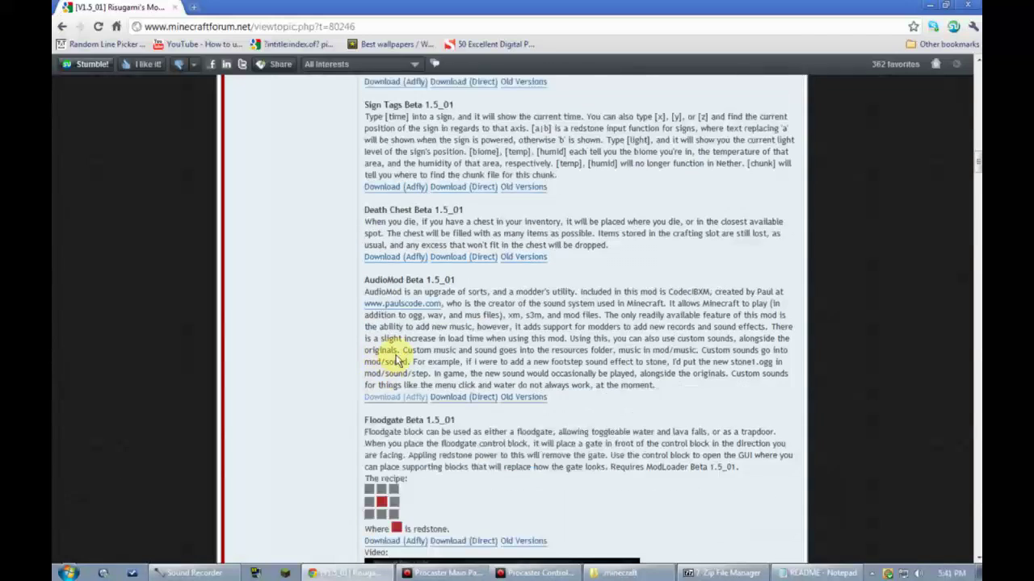
pyautogui.scroll(-12, 396, 361)
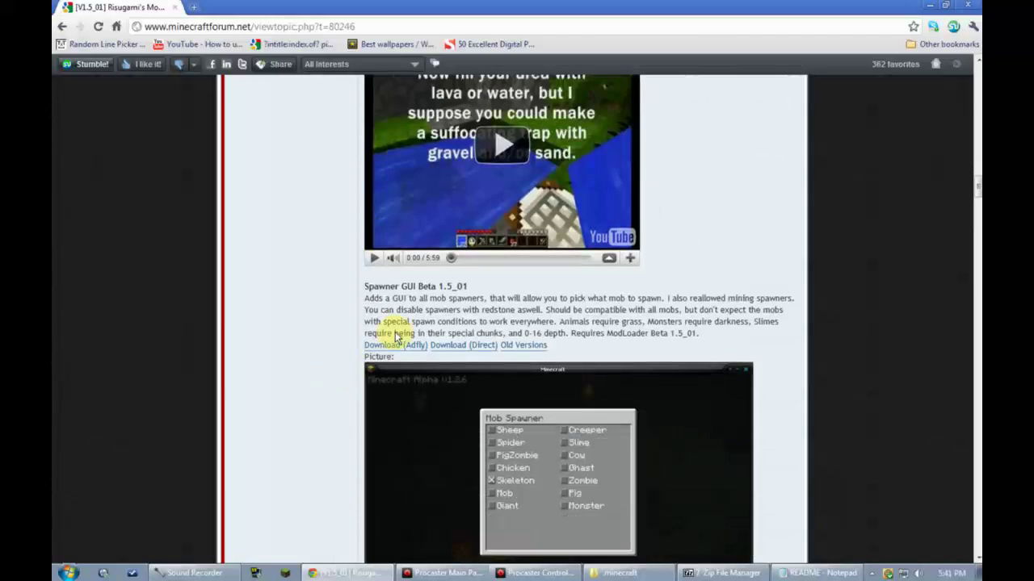
pyautogui.click(817, 573)
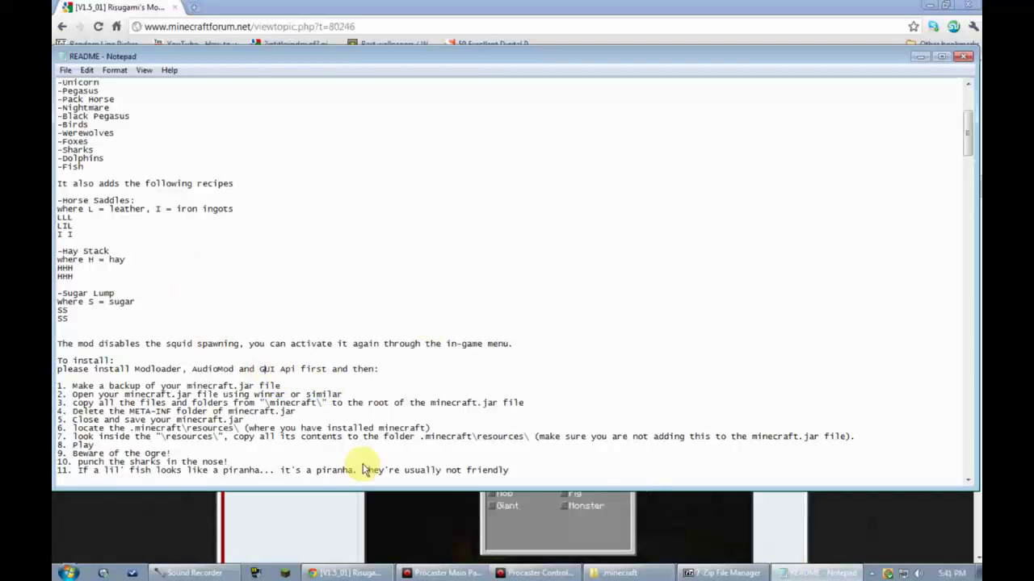
pyautogui.click(194, 529)
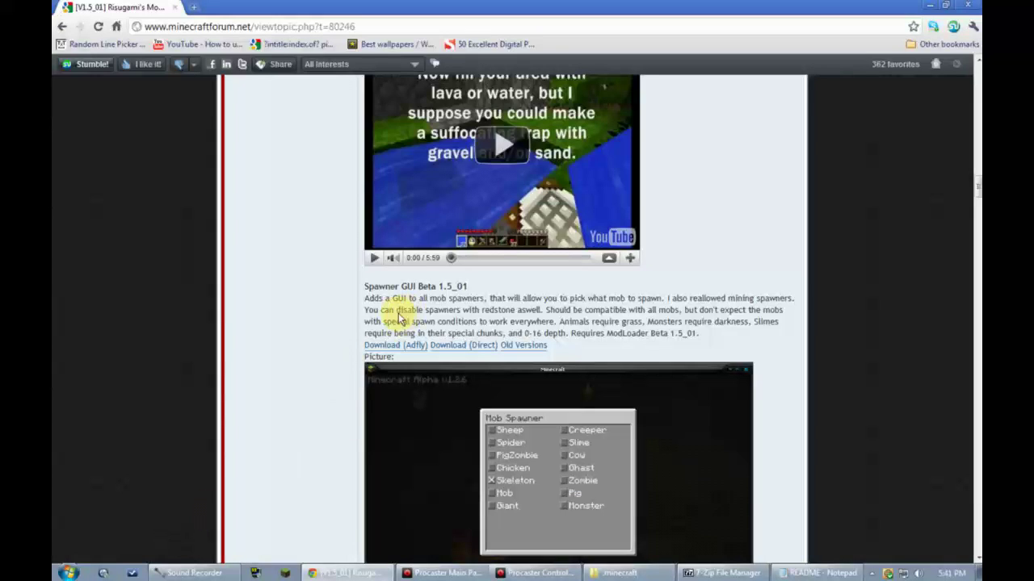
# Look through the remaining mod entries of the Risugami's Mods topic for the GUI API.
pyautogui.scroll(-5, 408, 315)
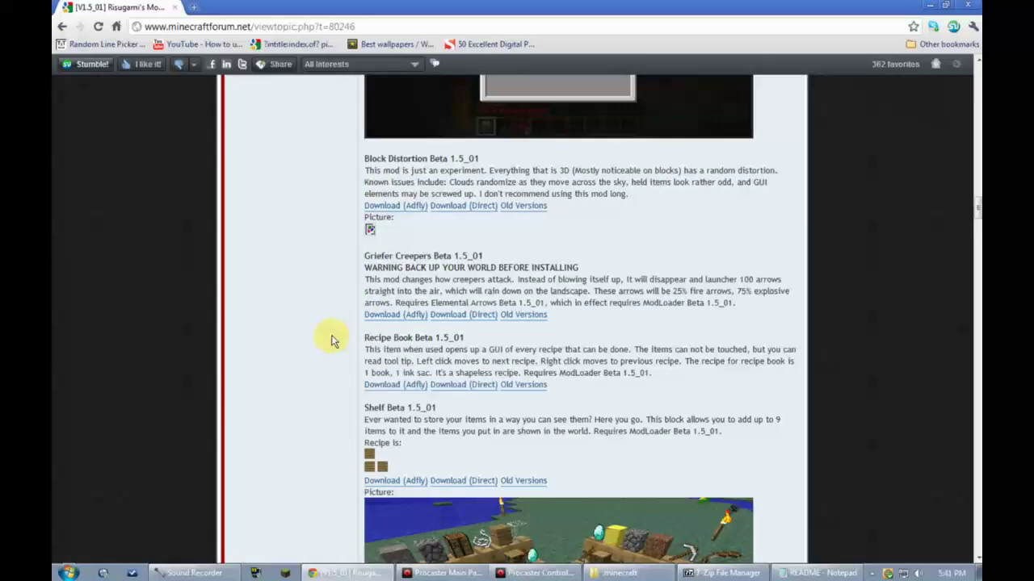
pyautogui.scroll(-9, 330, 340)
pyautogui.scroll(6, 330, 340)
pyautogui.scroll(-2, 348, 362)
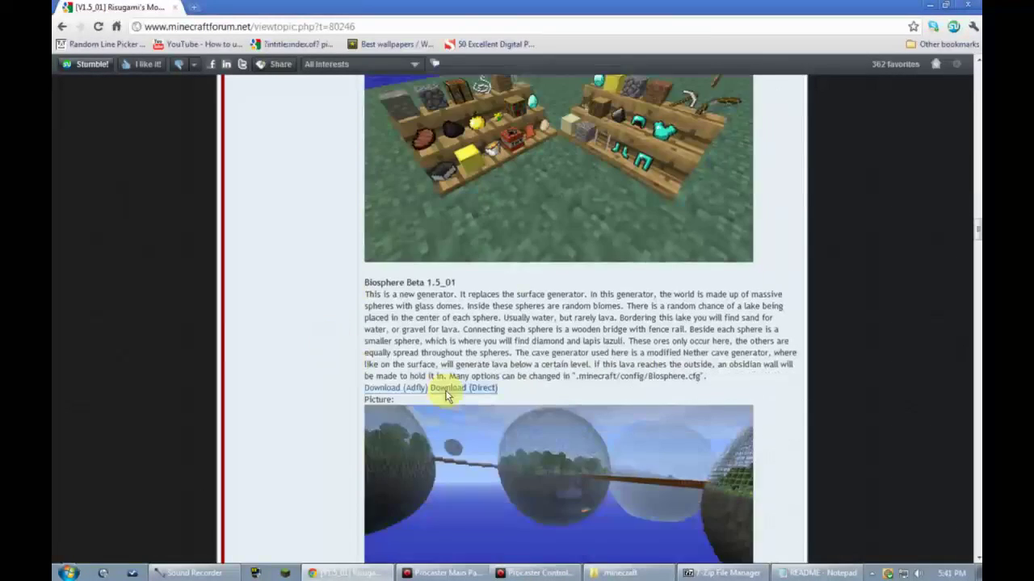
pyautogui.moveTo(976, 243); pyautogui.dragTo(977, 78)
# Search the web for gui api and open the Mo' Creatures v2.9 with Piranhas! forum topic.
pyautogui.click(251, 28)
pyautogui.write('gui api')
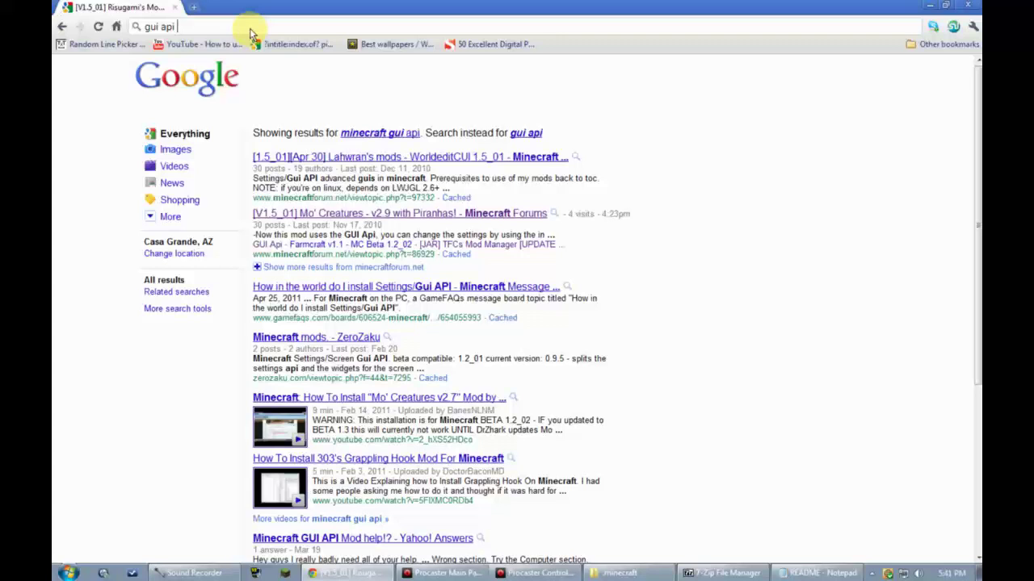
pyautogui.click(325, 213)
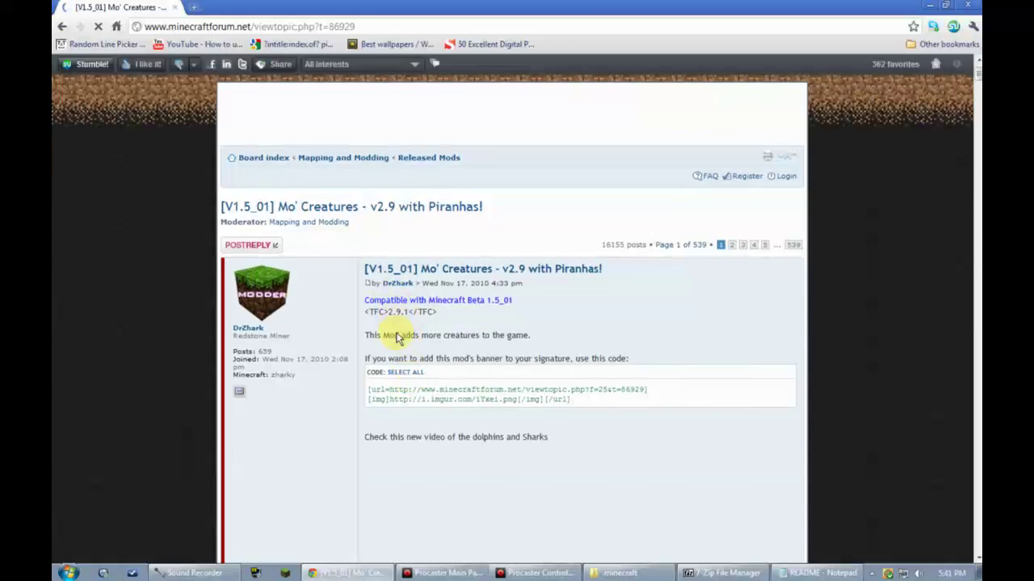
# Locate the How to Install Mo'Creatures Mod section and check where its ModLoader plus AudioMod link leads.
pyautogui.scroll(-3, 395, 337)
pyautogui.scroll(-8, 332, 364)
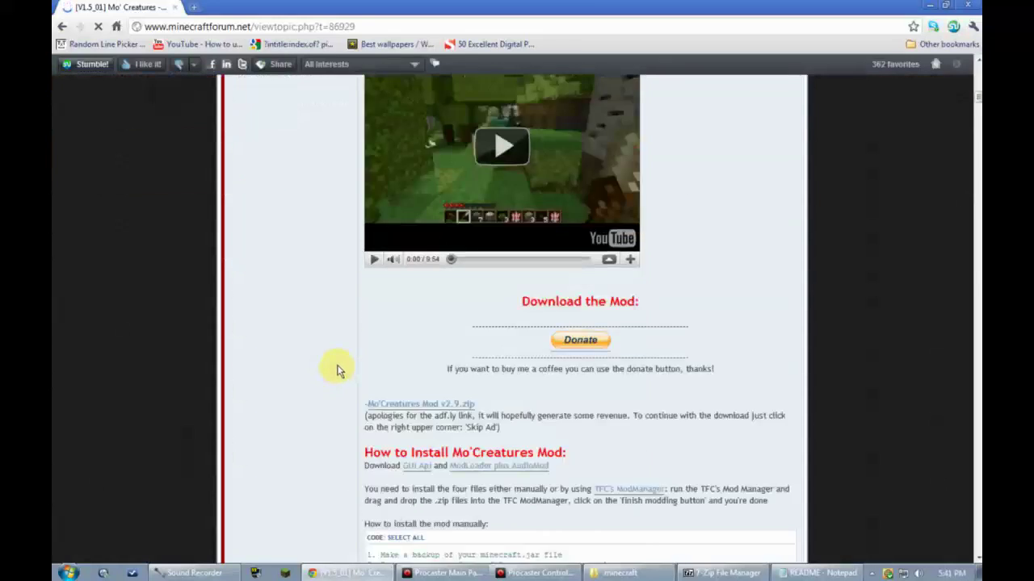
pyautogui.scroll(-3, 338, 371)
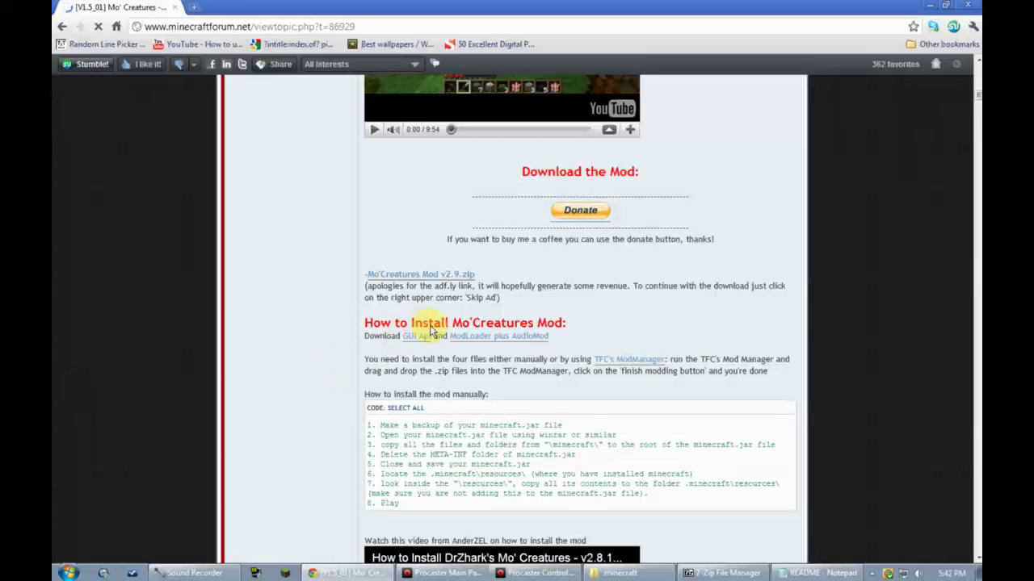
pyautogui.moveTo(411, 325); pyautogui.dragTo(538, 325)
pyautogui.click(407, 346)
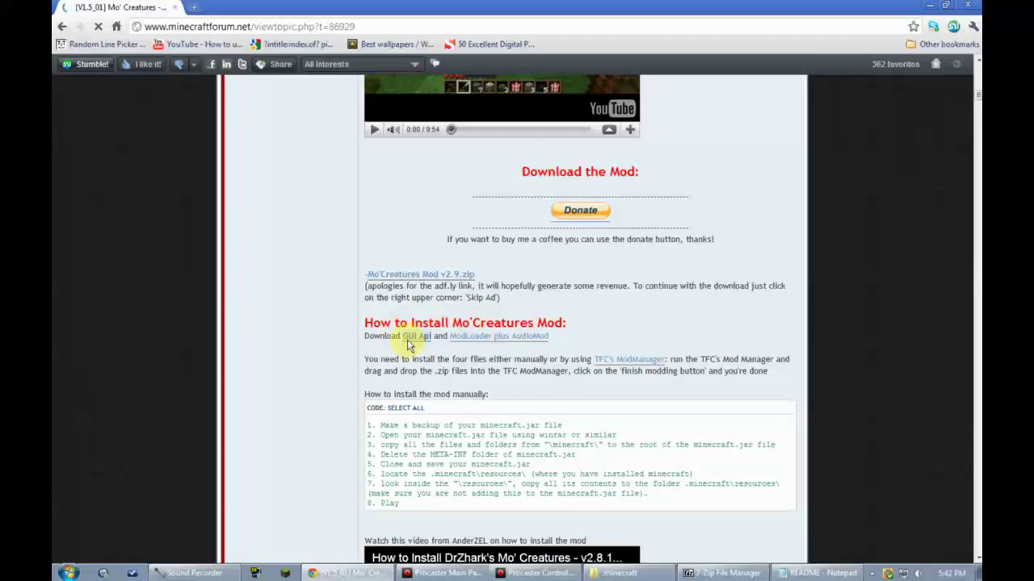
pyautogui.click(482, 339)
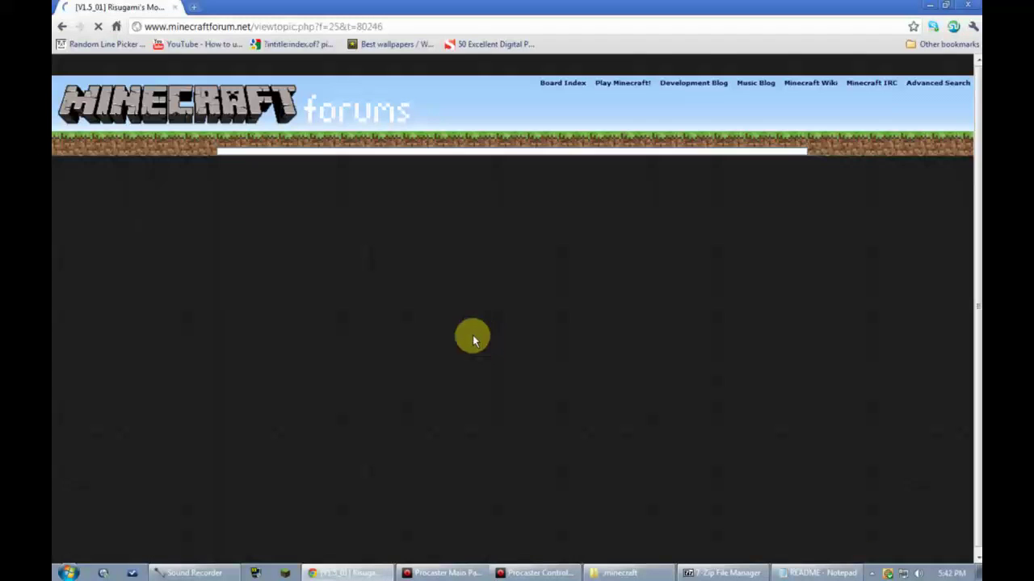
pyautogui.hotkey('alt', 'Left')
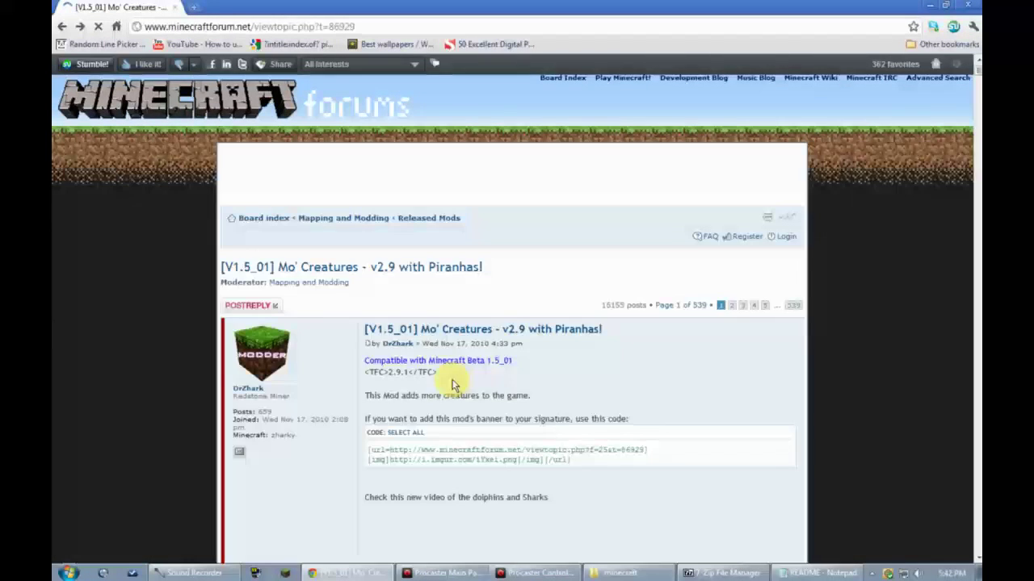
# Open the GUI Api link from the Mo' Creatures topic's installation section.
pyautogui.scroll(-10, 451, 385)
pyautogui.scroll(-5, 451, 384)
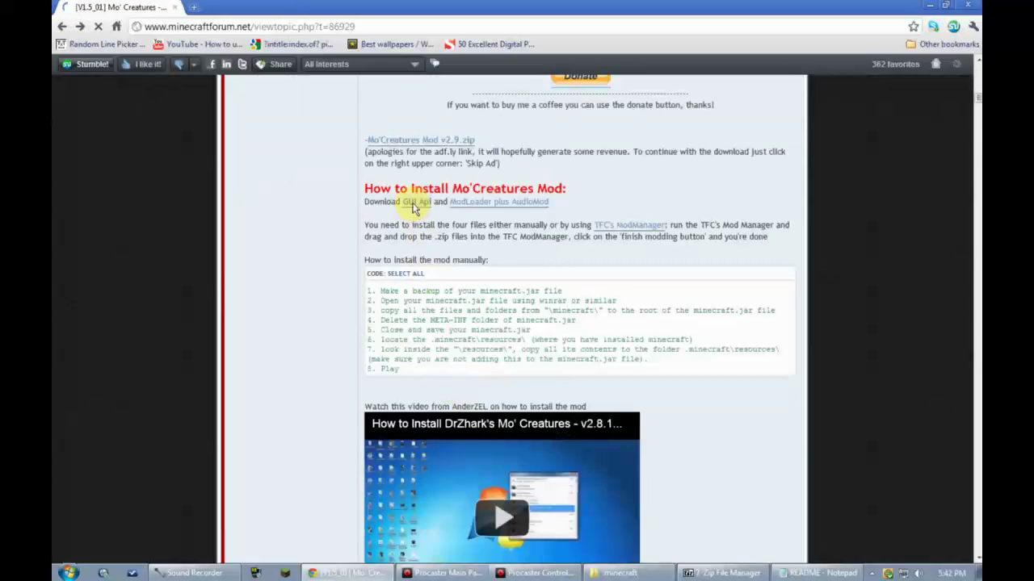
pyautogui.click(414, 203)
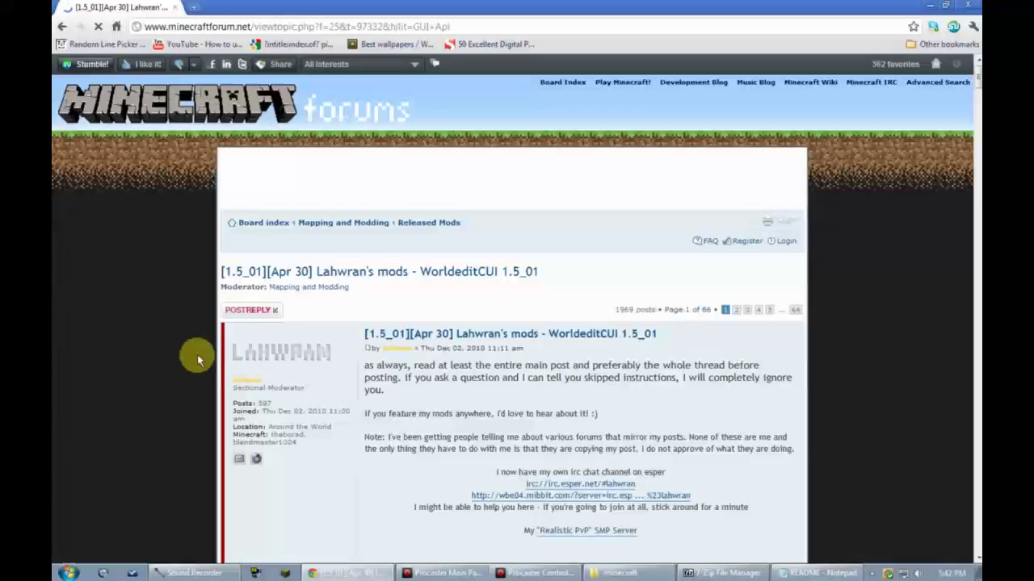
# Read the prerequisites, table of contents and Settings/Gui API download section in the Lahwran's mods topic.
pyautogui.scroll(-1, 197, 355)
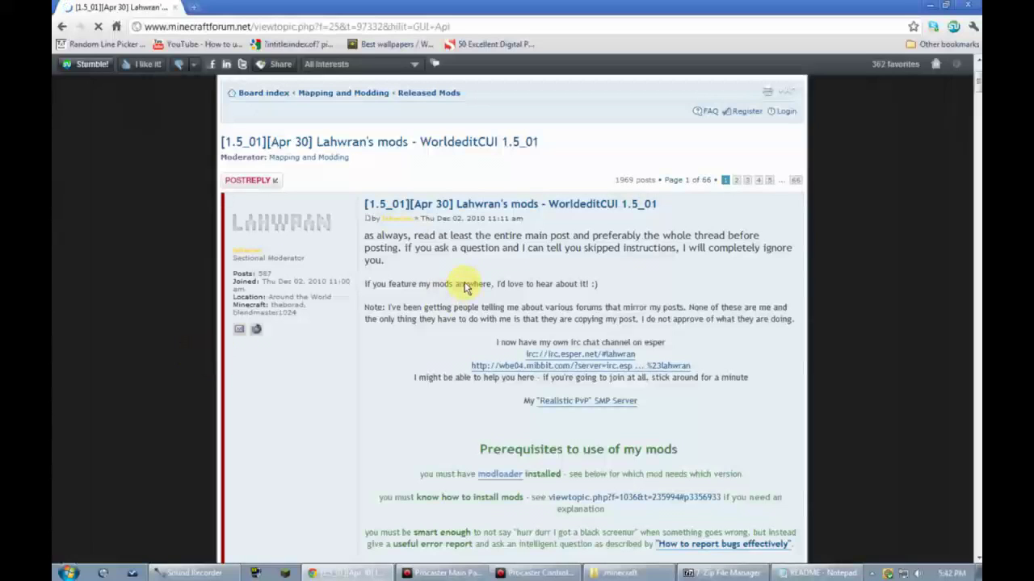
pyautogui.scroll(-2, 437, 318)
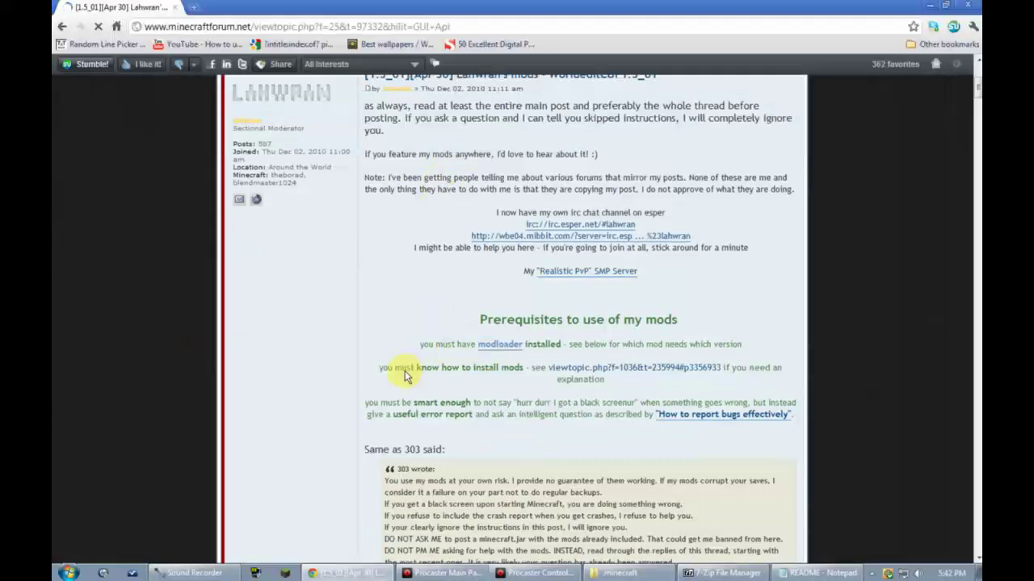
pyautogui.scroll(-1, 404, 371)
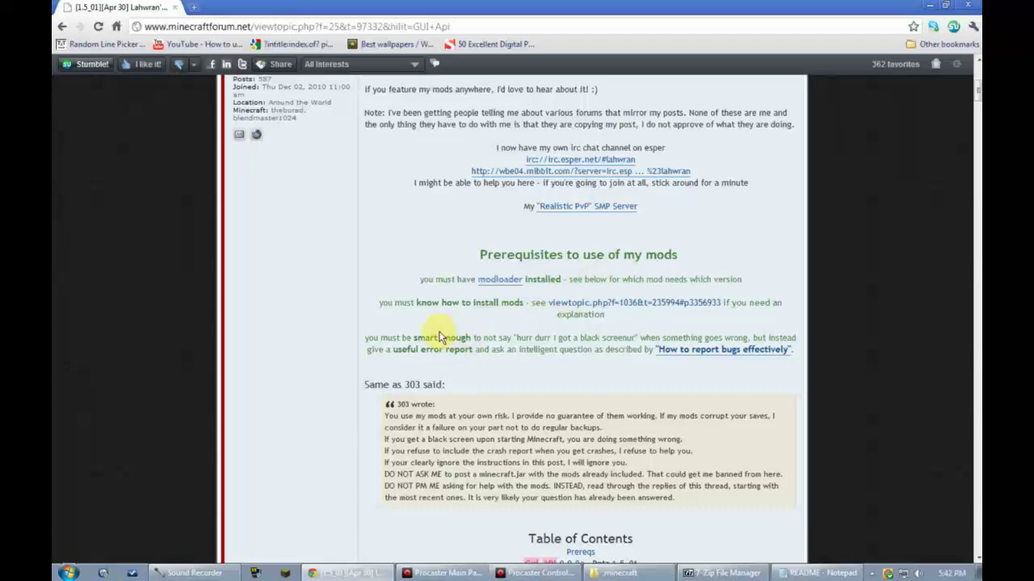
pyautogui.moveTo(425, 338); pyautogui.dragTo(653, 336)
pyautogui.click(655, 338)
pyautogui.moveTo(634, 349); pyautogui.dragTo(660, 352)
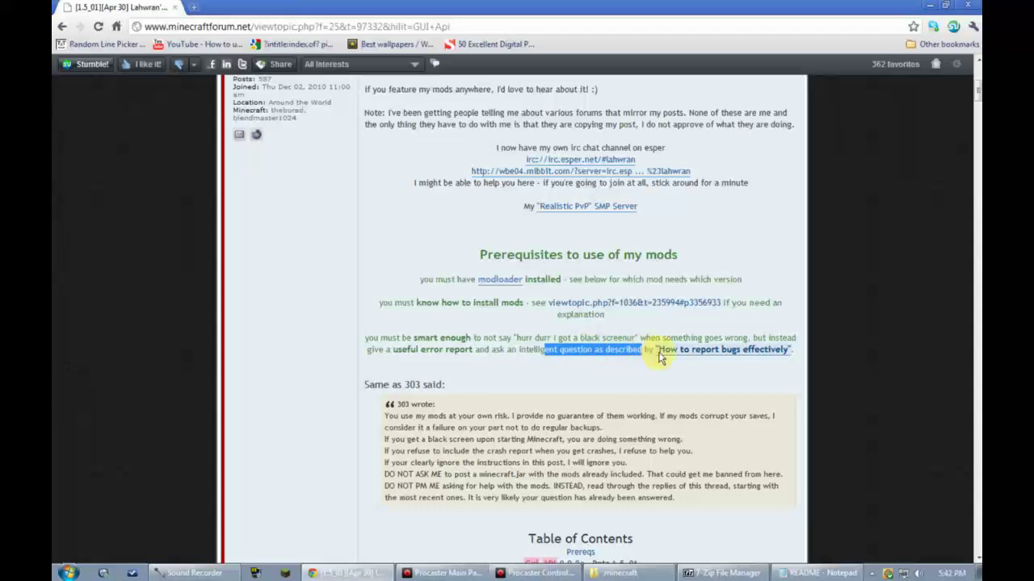
pyautogui.click(594, 369)
pyautogui.scroll(-4, 594, 371)
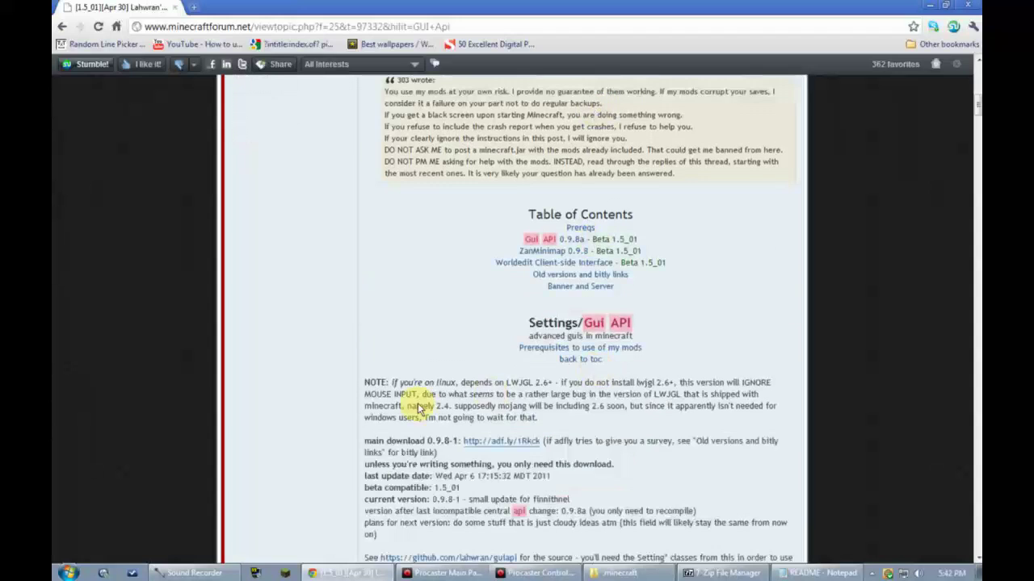
# Read the Settings/Gui API section of the Lahwran's mods topic, including the download, modder, documentation and todo notes.
pyautogui.scroll(-2, 420, 408)
pyautogui.scroll(2, 413, 402)
pyautogui.scroll(-3, 347, 435)
pyautogui.scroll(3, 347, 434)
pyautogui.scroll(-3, 347, 434)
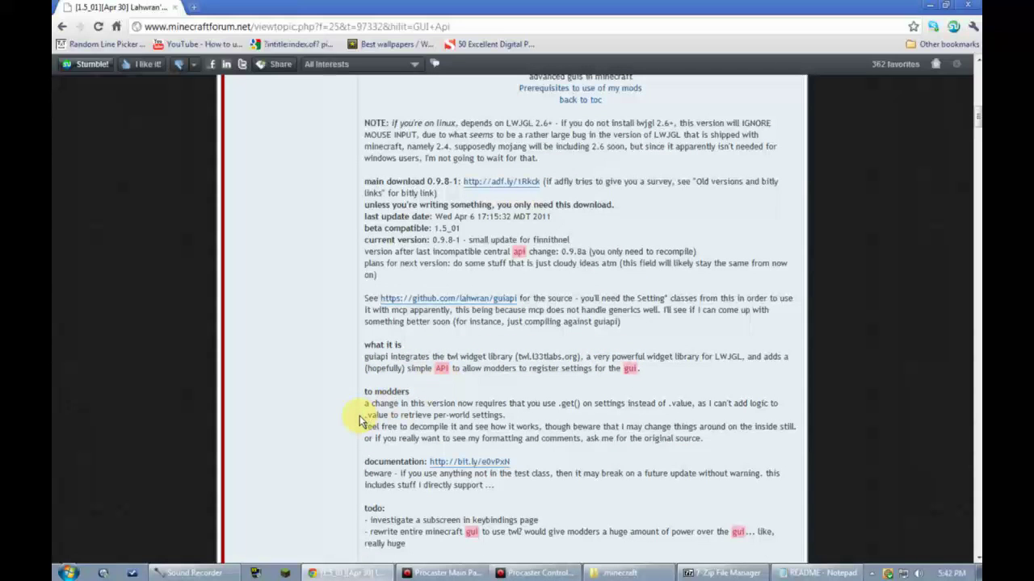
pyautogui.moveTo(412, 403); pyautogui.dragTo(517, 436)
pyautogui.click(386, 467)
pyautogui.scroll(-1, 386, 467)
pyautogui.scroll(-2, 386, 466)
# Go to the Gui API entry in the topic's table of contents and download GuiAPI0.9.8a-1.5_01.zip through its main download link.
pyautogui.scroll(13, 388, 459)
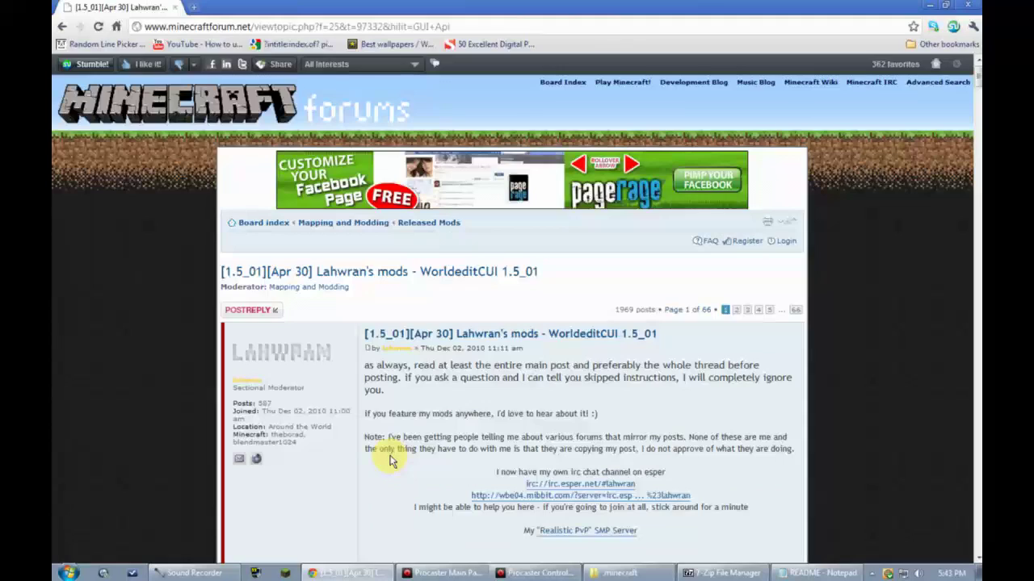
pyautogui.scroll(-10, 389, 460)
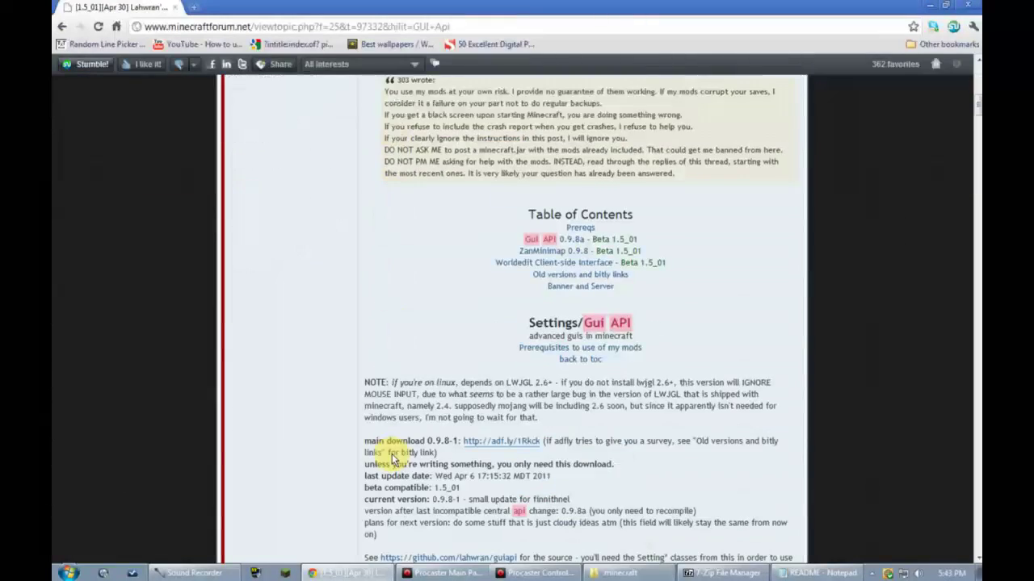
pyautogui.click(546, 241)
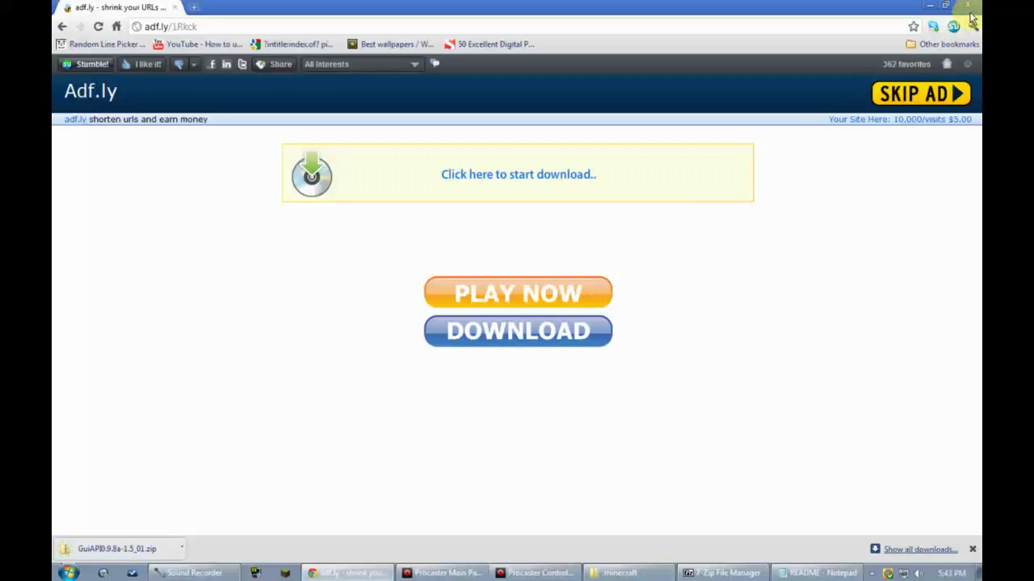
# Minimize the browser, README, 7-Zip and .minecraft windows to clear the desktop.
pyautogui.click(930, 5)
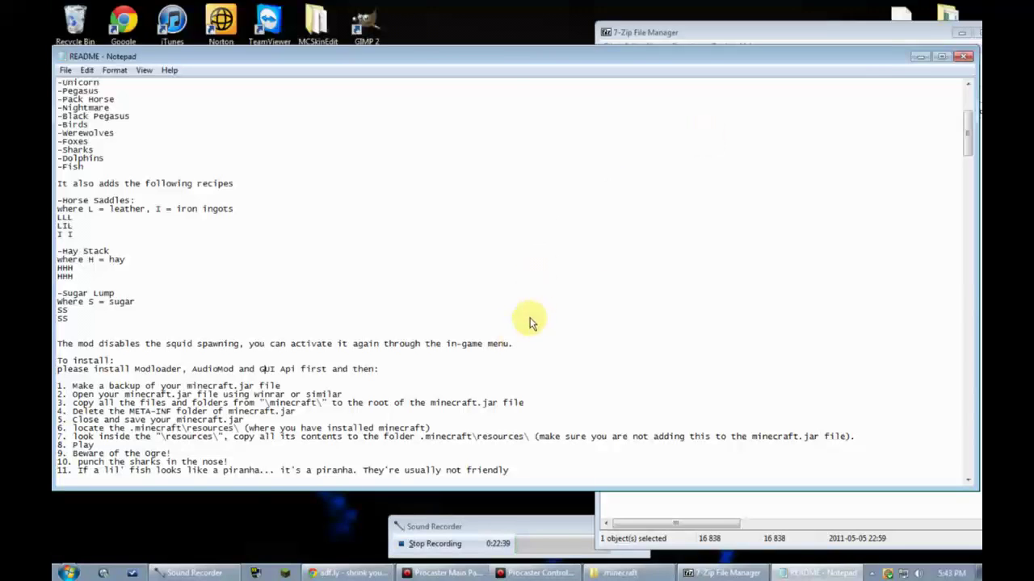
pyautogui.click(928, 57)
pyautogui.click(961, 32)
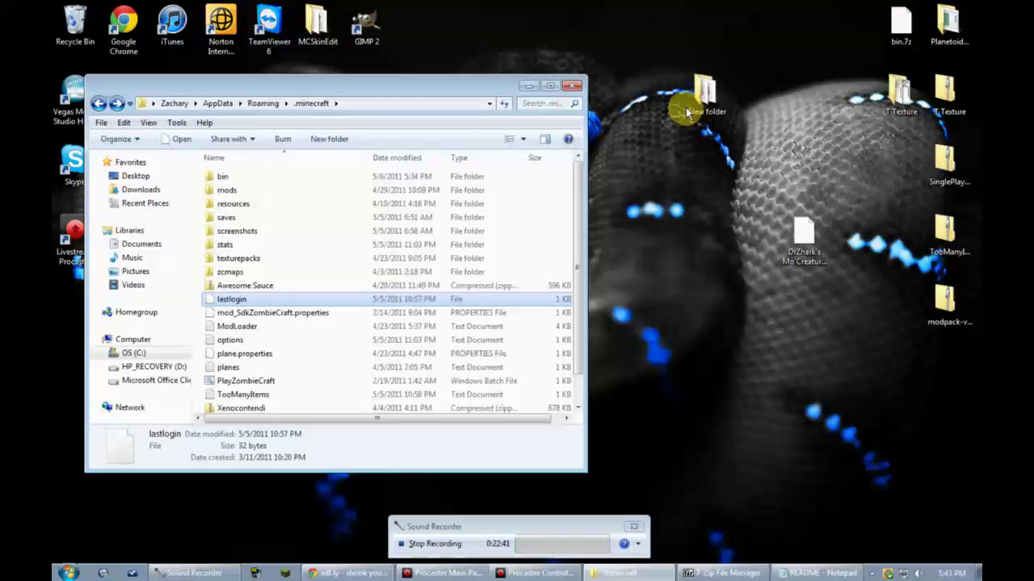
pyautogui.click(528, 85)
# Open the Downloads folder inside the personal user folder.
pyautogui.click(68, 573)
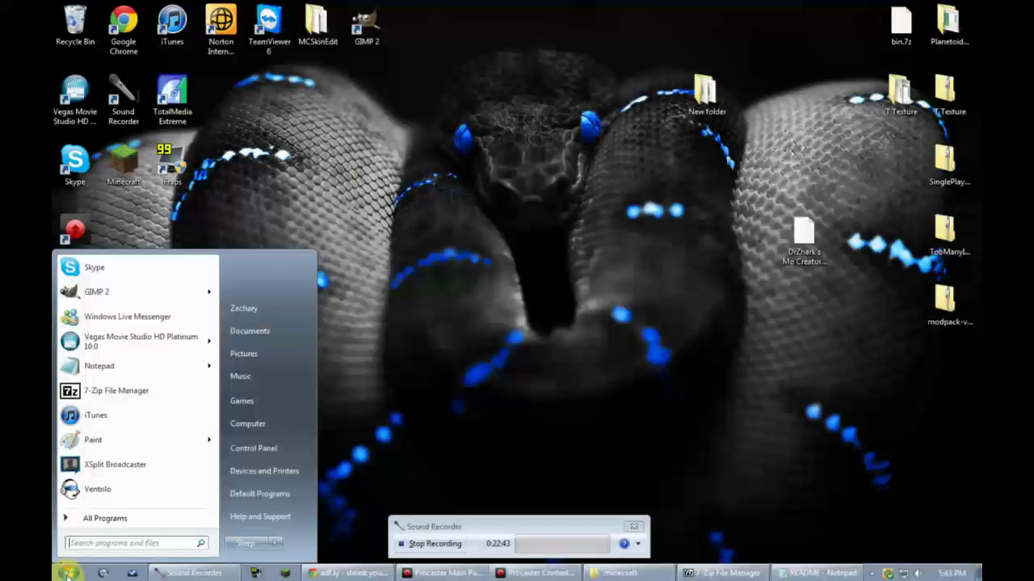
pyautogui.click(250, 304)
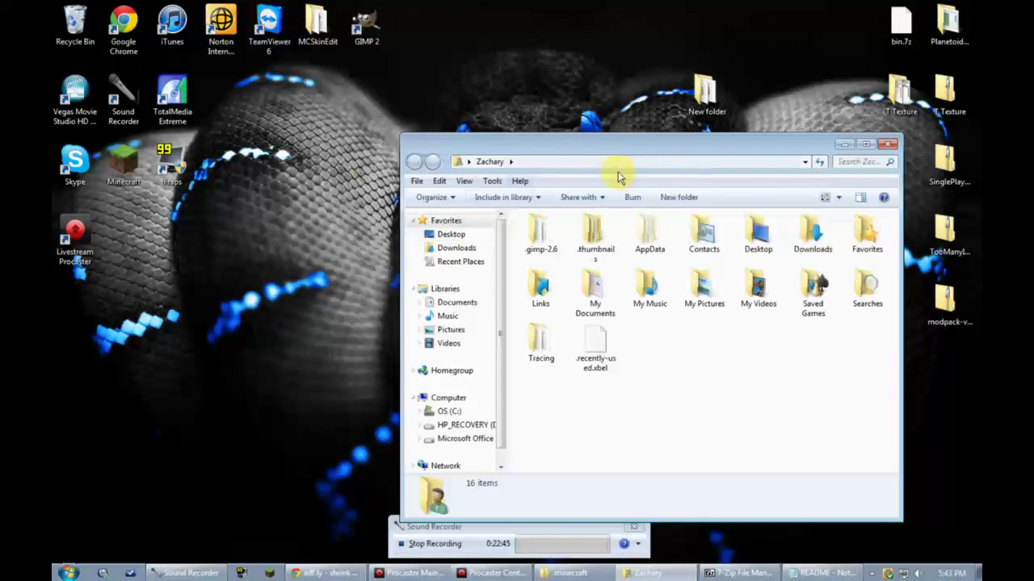
pyautogui.doubleClick(813, 234)
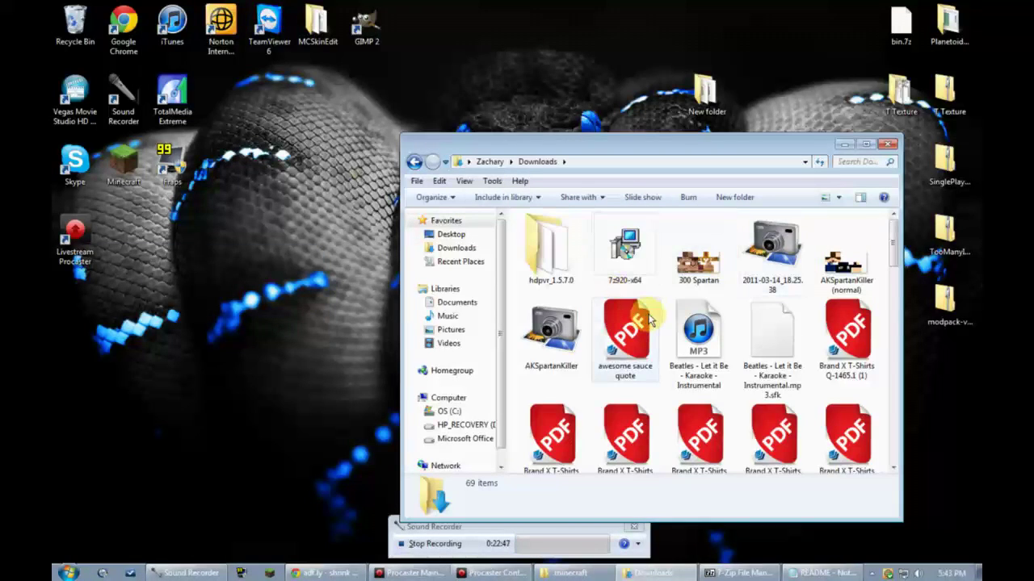
# Move the GuiAPI0.9.8a-1.5_01 archive from Downloads to the desktop, close the folder, and place the archive near the other mod files.
pyautogui.scroll(-10, 767, 295)
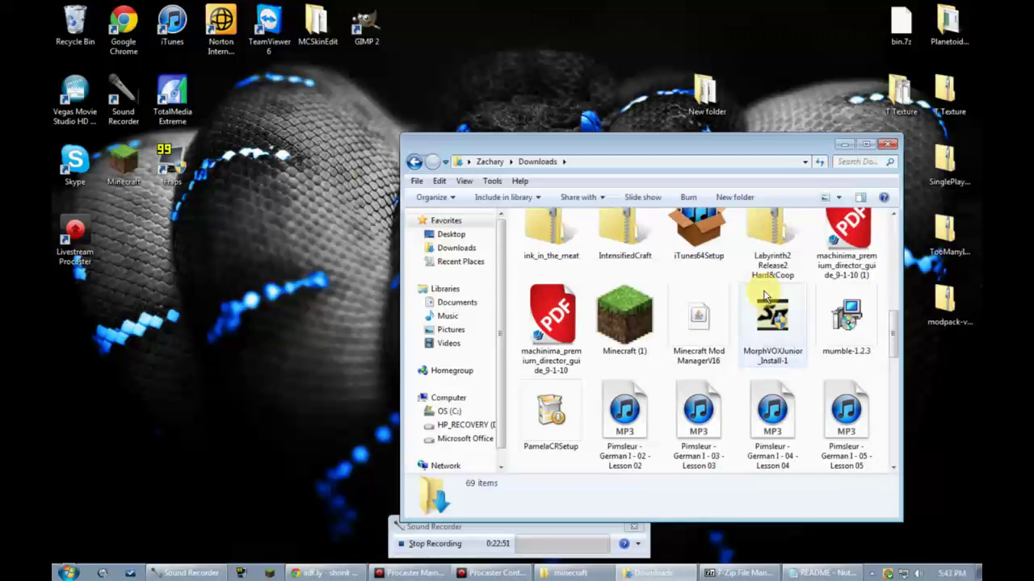
pyautogui.click(765, 297)
pyautogui.scroll(2, 727, 323)
pyautogui.click(626, 283)
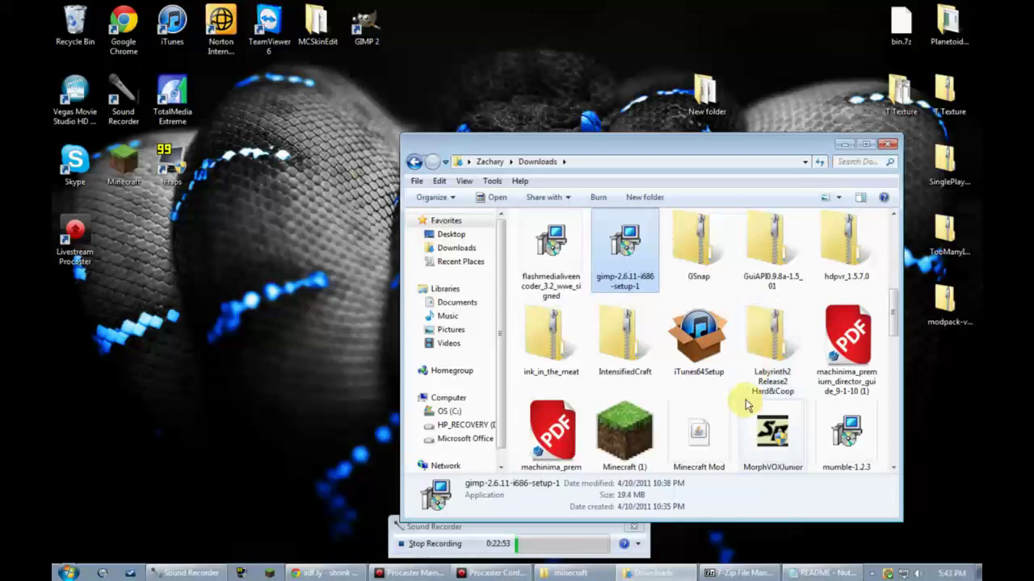
pyautogui.press('Right')
pyautogui.press('Right')
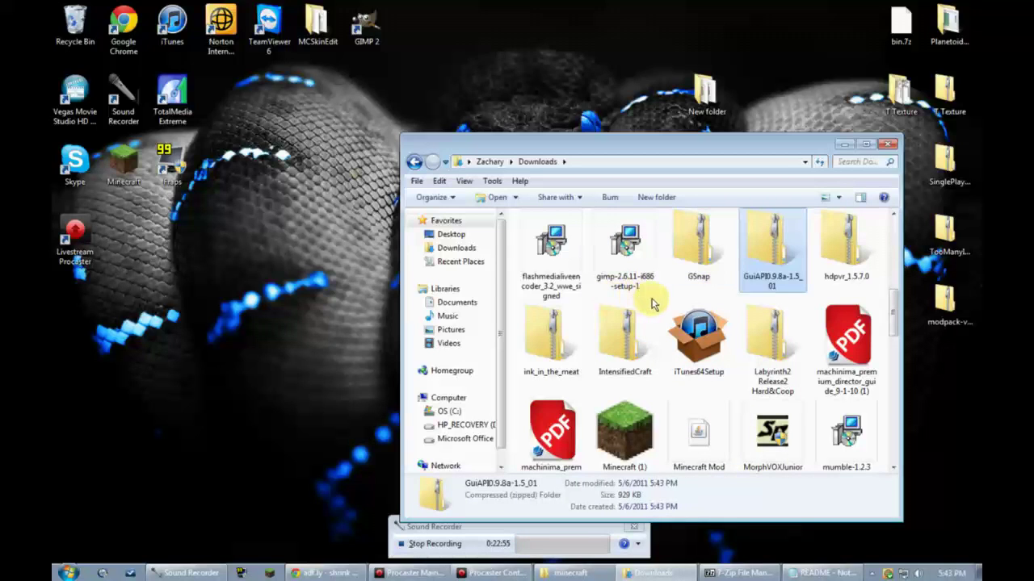
pyautogui.moveTo(766, 255); pyautogui.dragTo(363, 252)
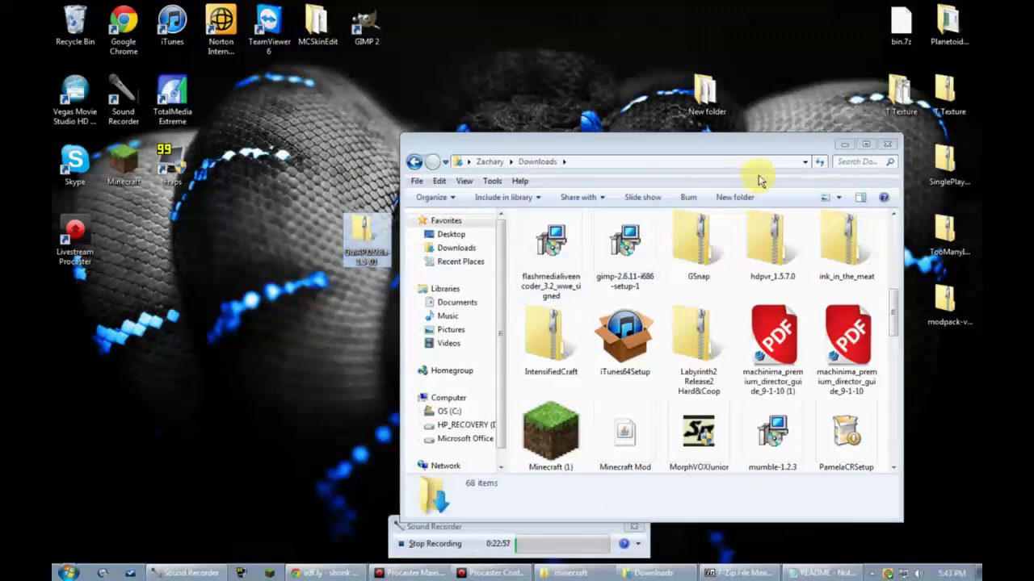
pyautogui.click(893, 146)
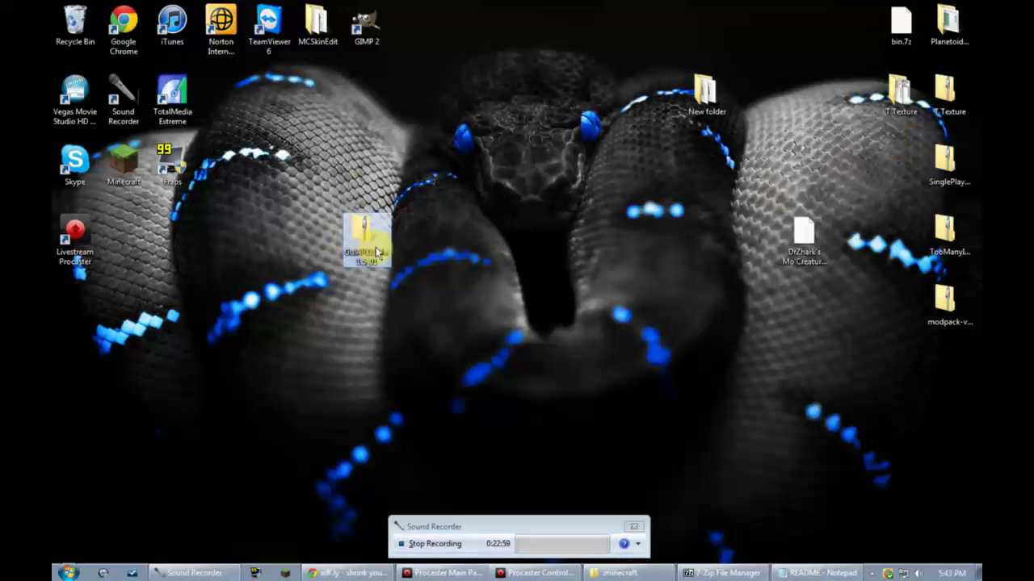
pyautogui.moveTo(362, 238); pyautogui.dragTo(858, 386)
pyautogui.rightClick(858, 386)
pyautogui.moveTo(855, 202)
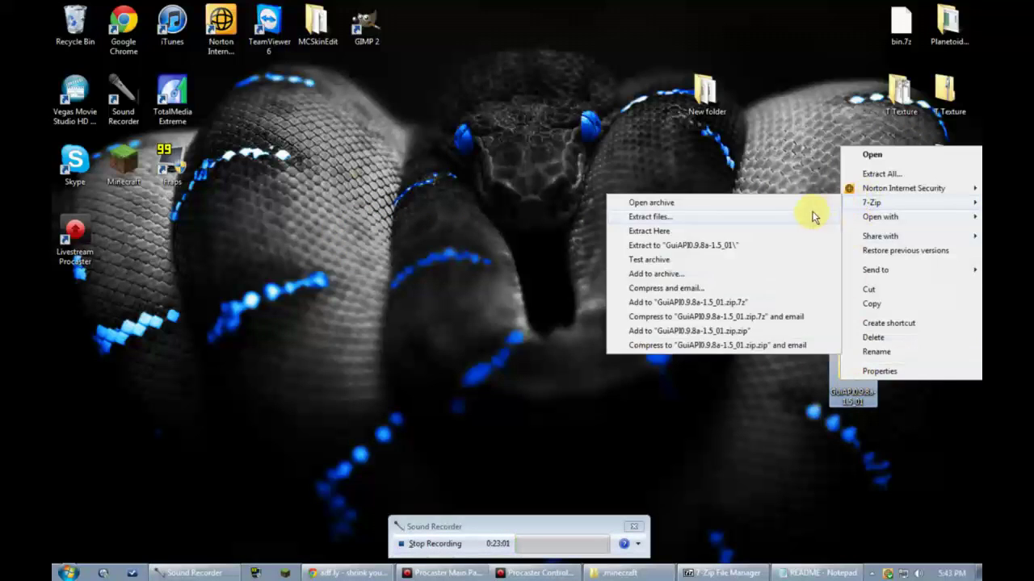
pyautogui.click(814, 215)
pyautogui.click(552, 348)
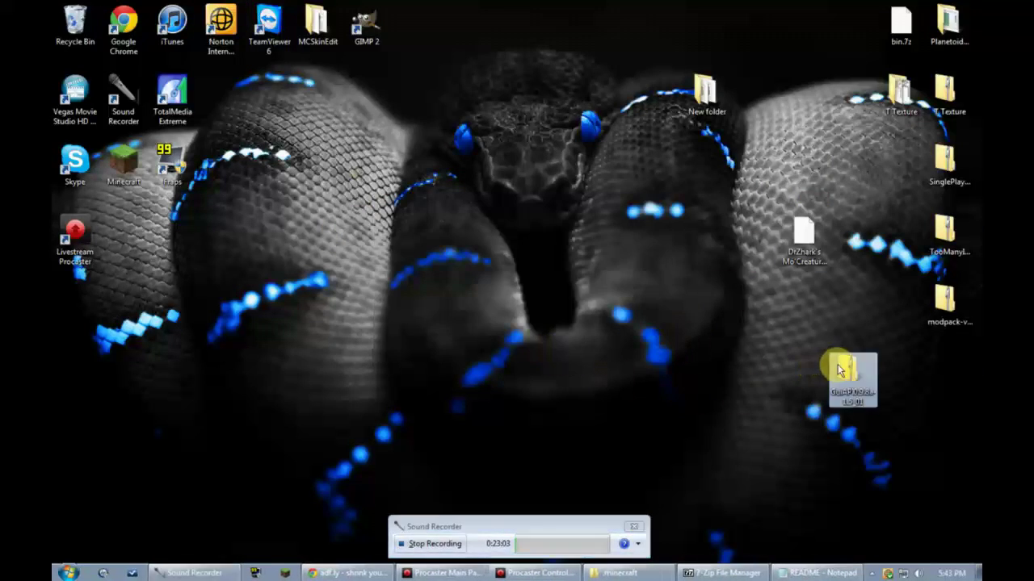
# Open the GuiAPI0.9.8a-1.5_01 archive from the desktop in 7-Zip and look through its folders and class files.
pyautogui.rightClick(844, 367)
pyautogui.moveTo(856, 188)
pyautogui.click(783, 187)
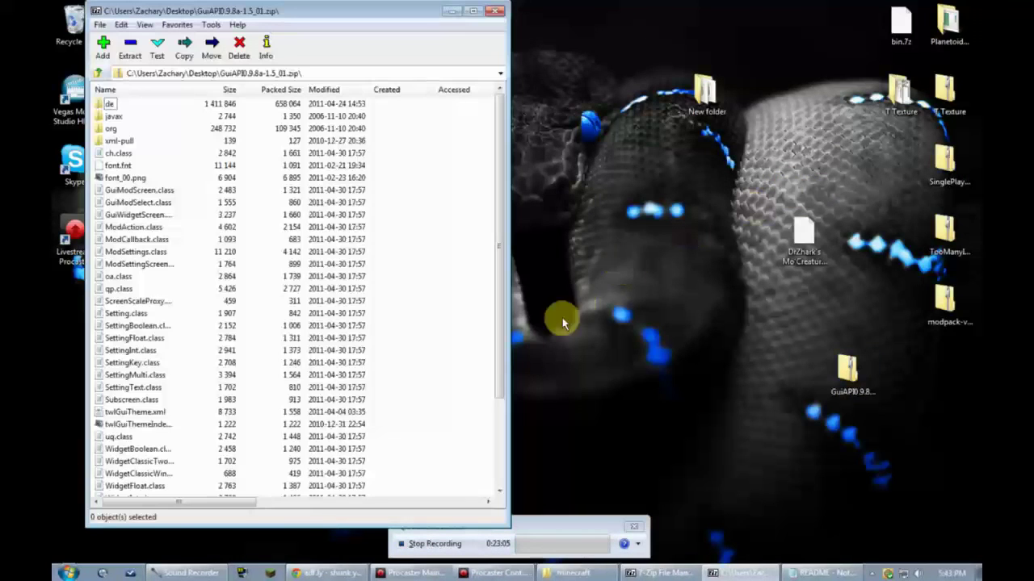
pyautogui.scroll(-2, 223, 374)
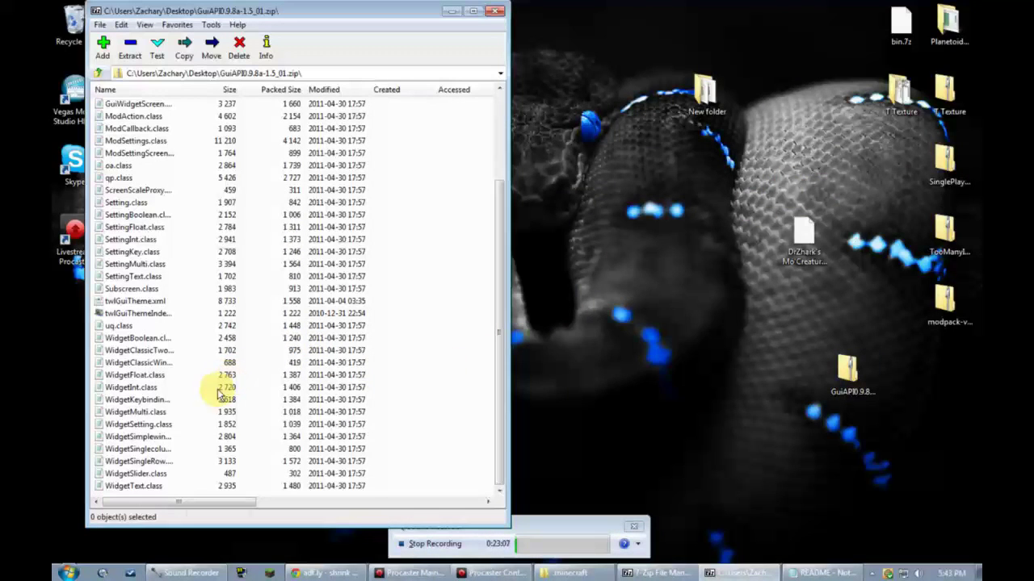
pyautogui.scroll(2, 191, 425)
pyautogui.scroll(-3, 192, 423)
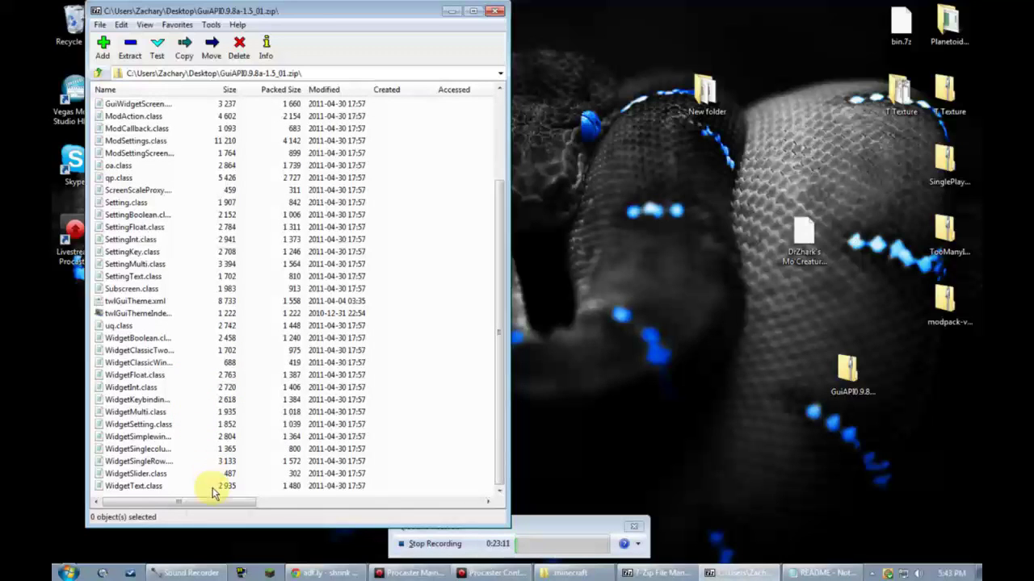
pyautogui.scroll(3, 192, 415)
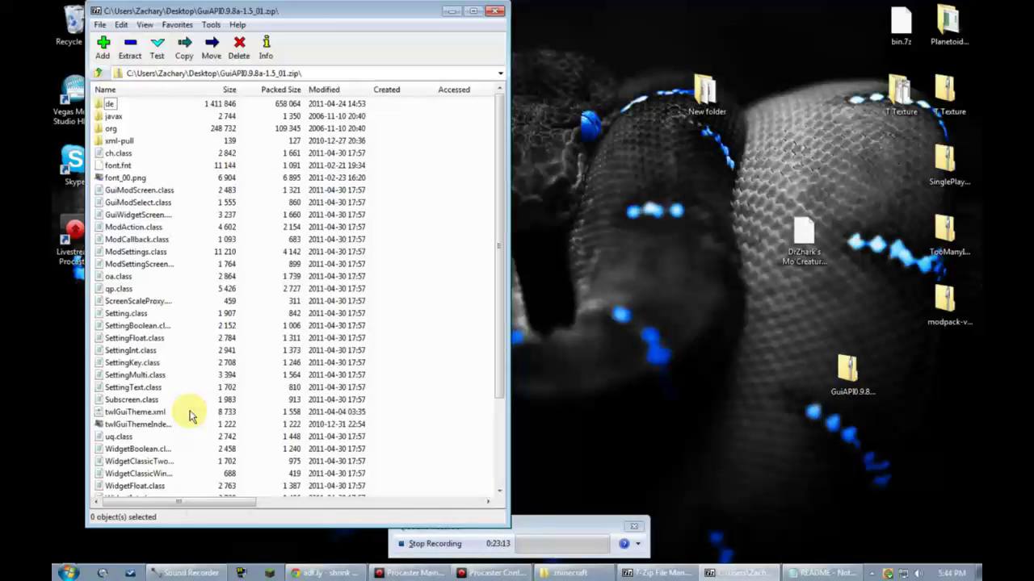
pyautogui.moveTo(323, 18); pyautogui.dragTo(482, 18)
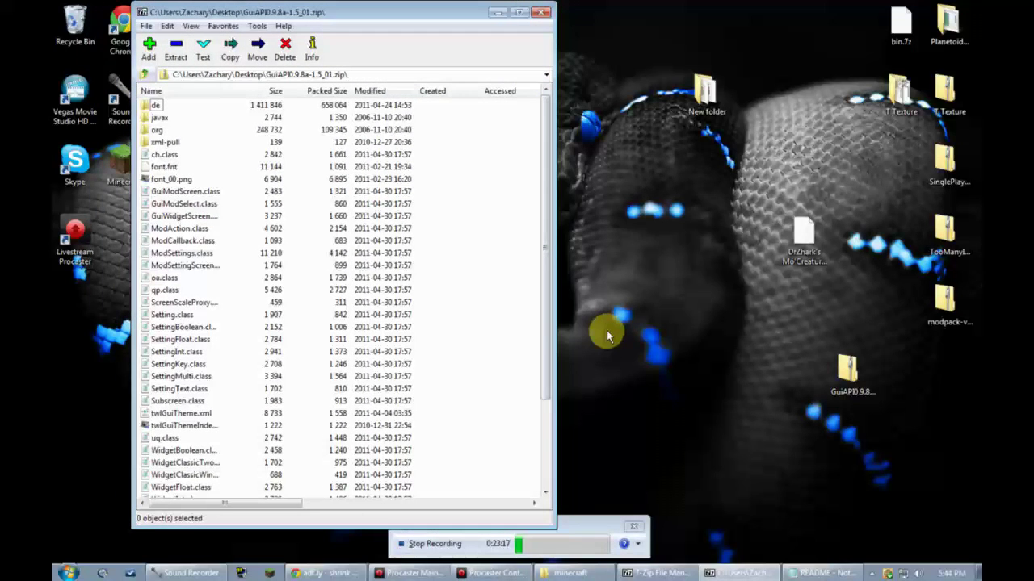
# Switch to the browser and return from the adf.ly page to the Lahwran's mods topic.
pyautogui.click(804, 574)
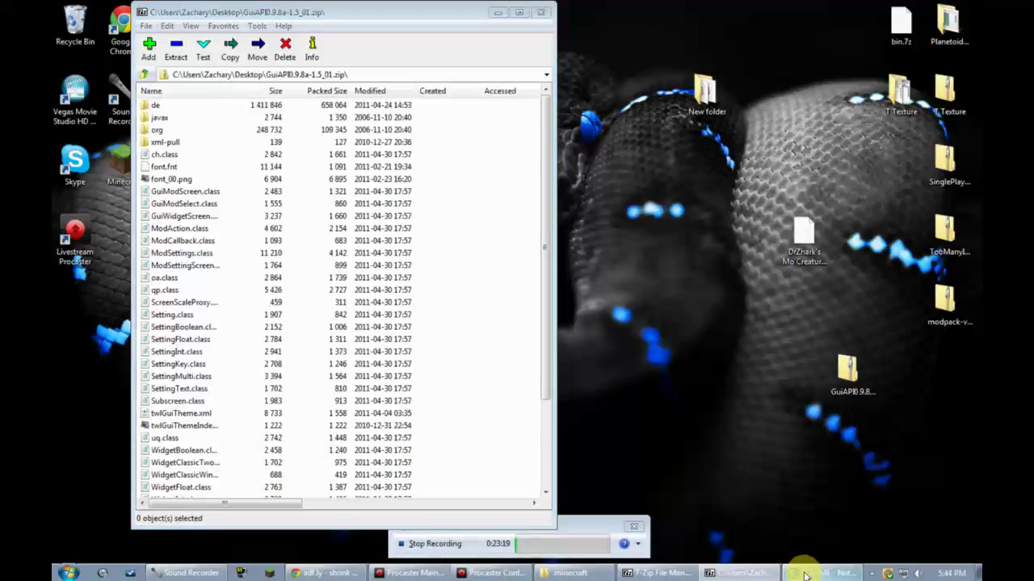
pyautogui.click(803, 573)
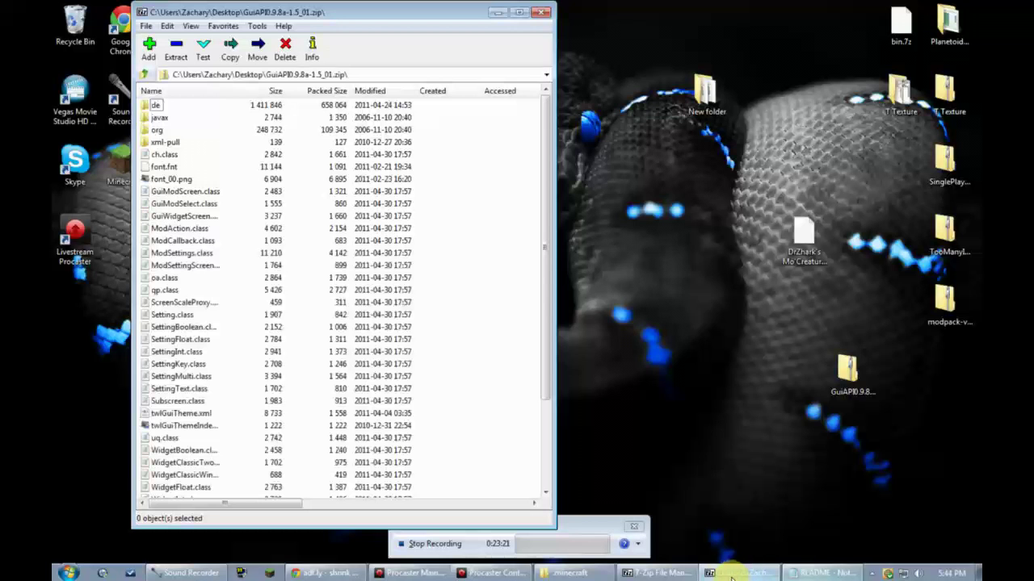
pyautogui.click(323, 573)
pyautogui.hotkey('alt', 'Left')
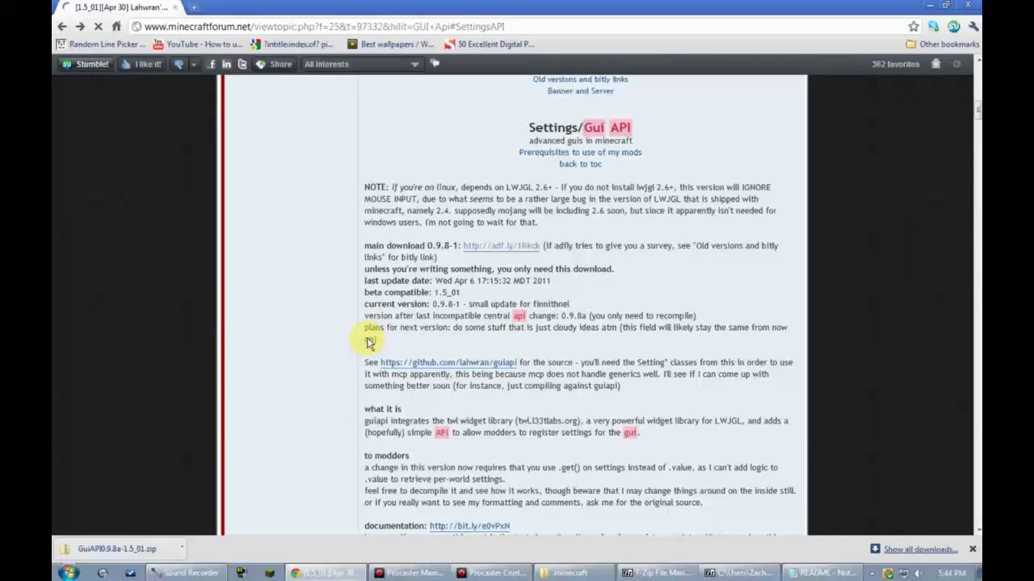
# Look through the topic's minimap, Worldedit Client-side Interface and Ingame Inv Edit sections for installation instructions, and close the browser.
pyautogui.scroll(-5, 370, 343)
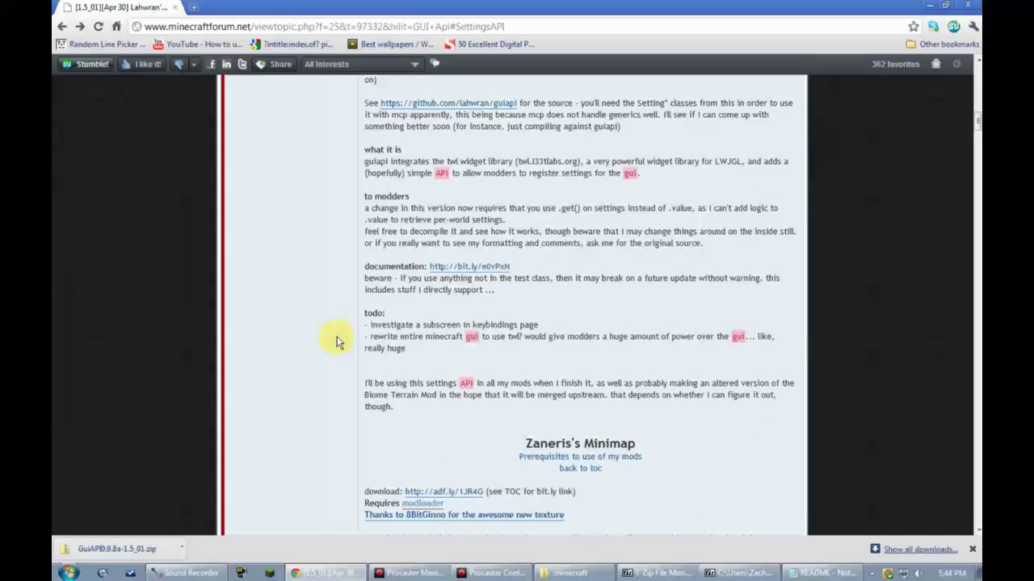
pyautogui.scroll(-4, 337, 343)
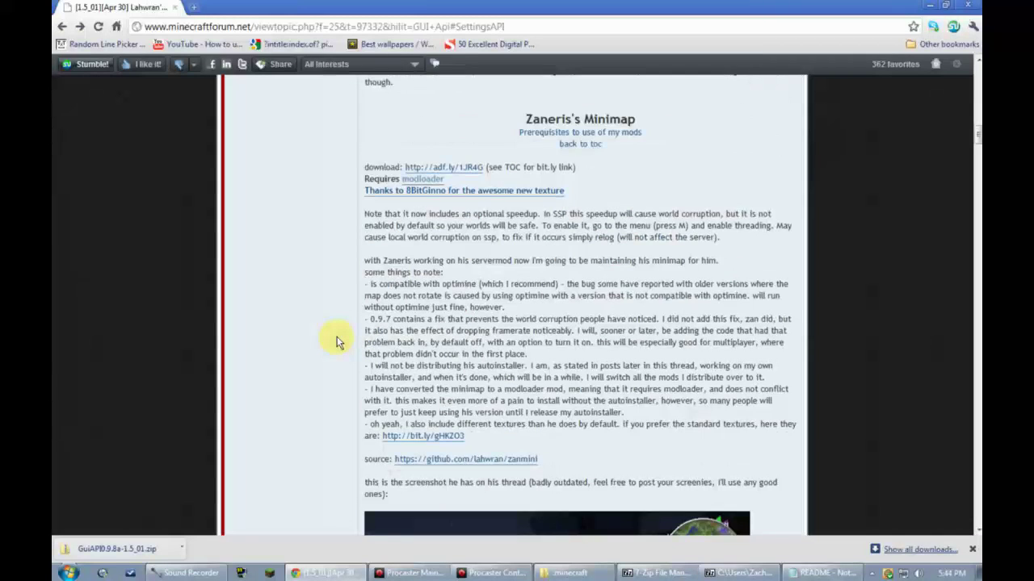
pyautogui.scroll(-5, 337, 343)
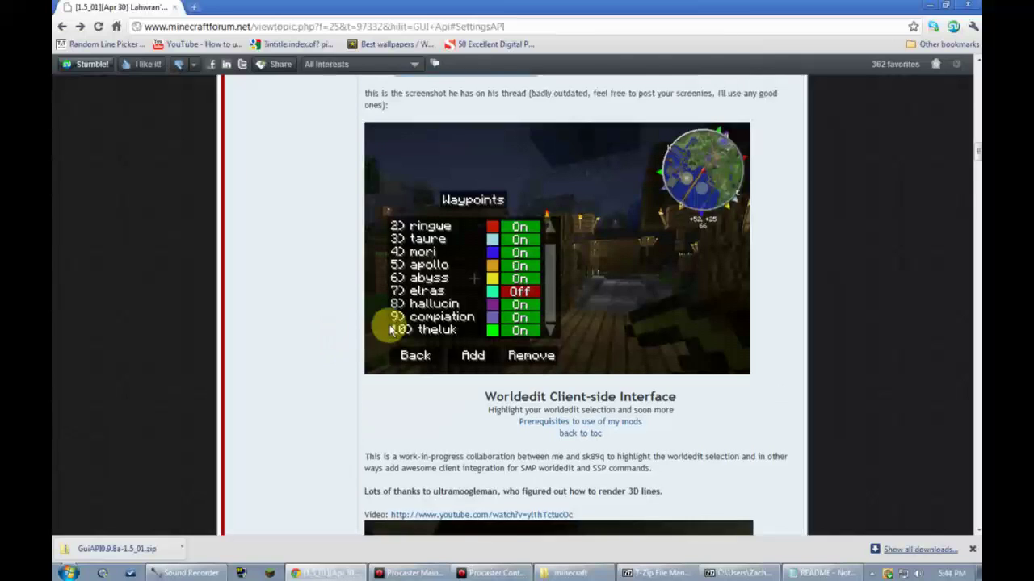
pyautogui.scroll(1, 379, 332)
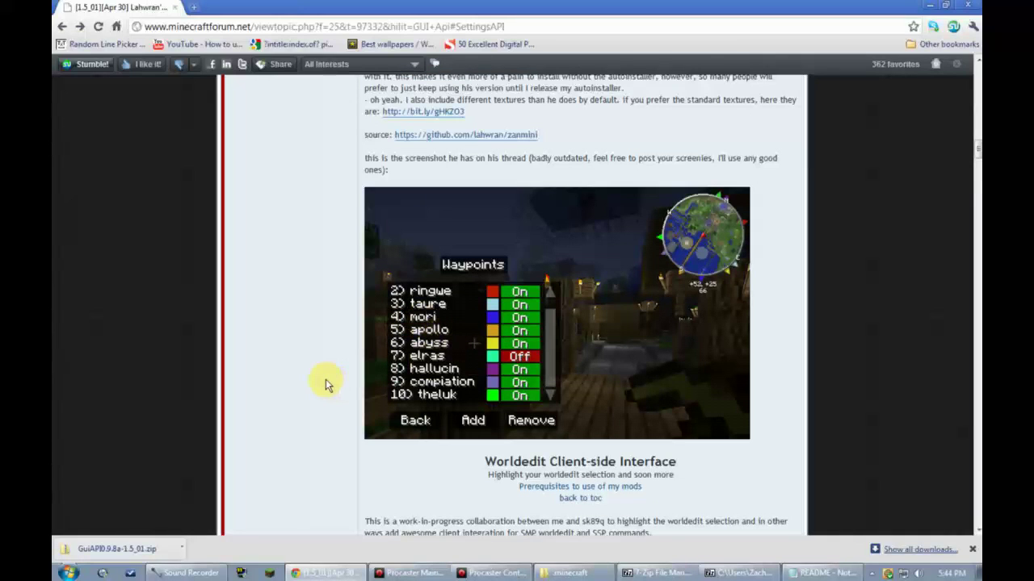
pyautogui.scroll(-6, 326, 386)
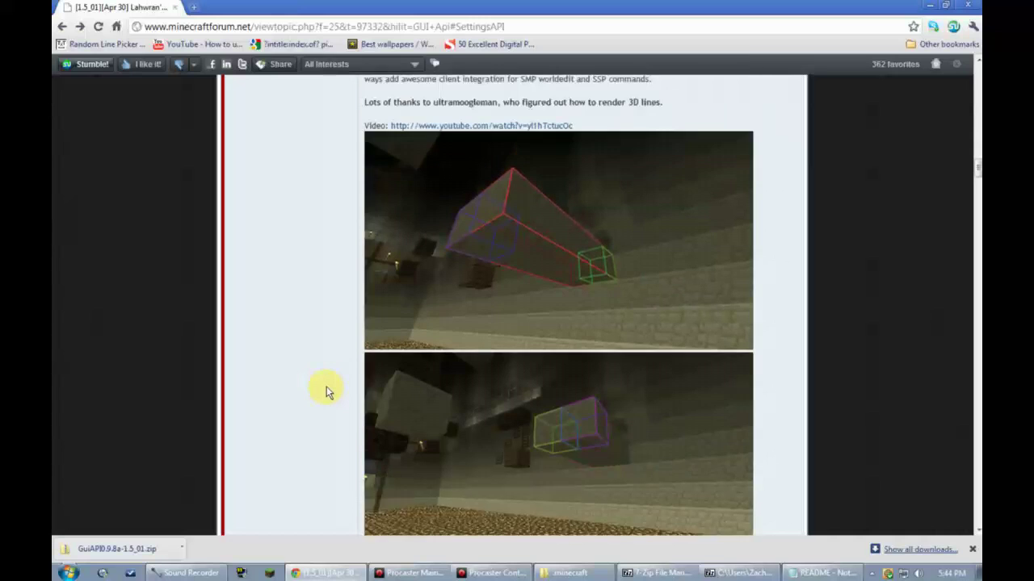
pyautogui.scroll(1, 339, 388)
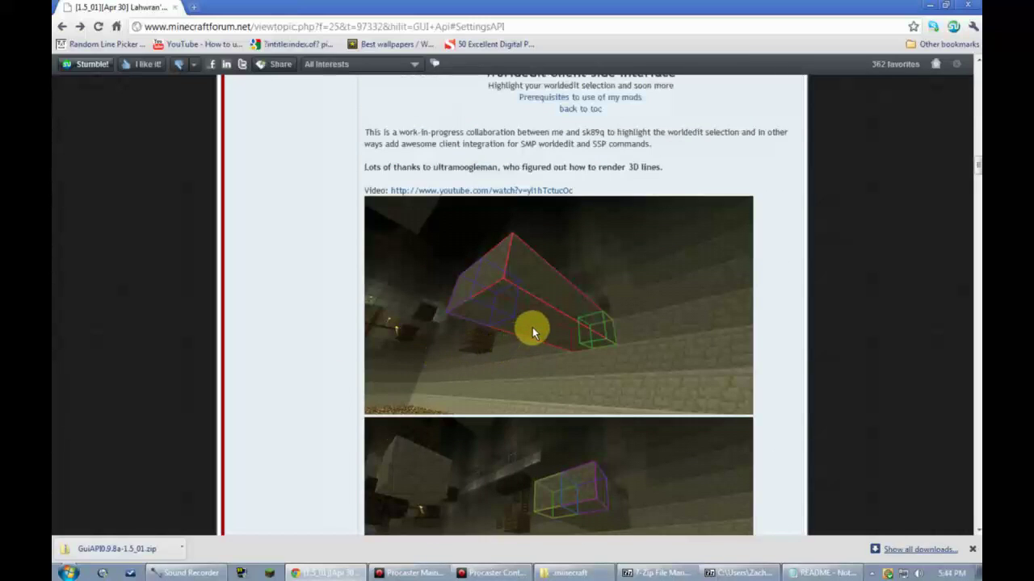
pyautogui.scroll(-6, 333, 388)
pyautogui.scroll(-1, 336, 391)
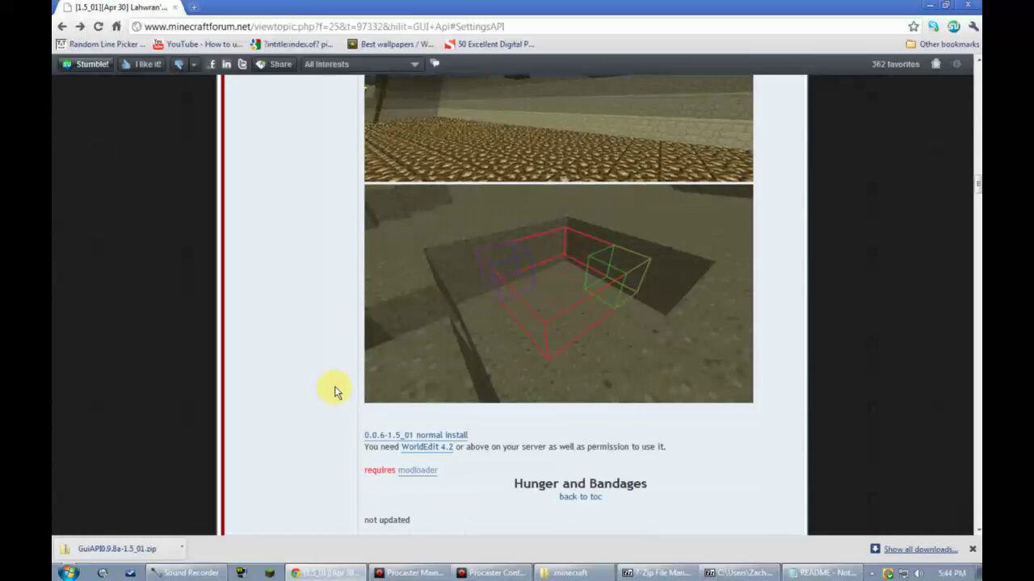
pyautogui.scroll(-5, 334, 393)
pyautogui.scroll(4, 335, 392)
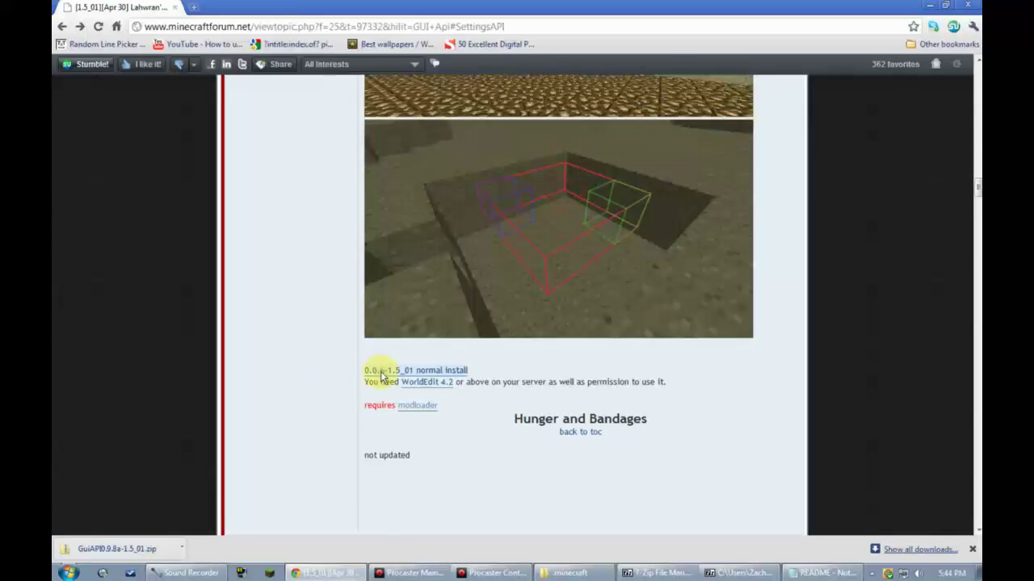
pyautogui.scroll(-16, 342, 369)
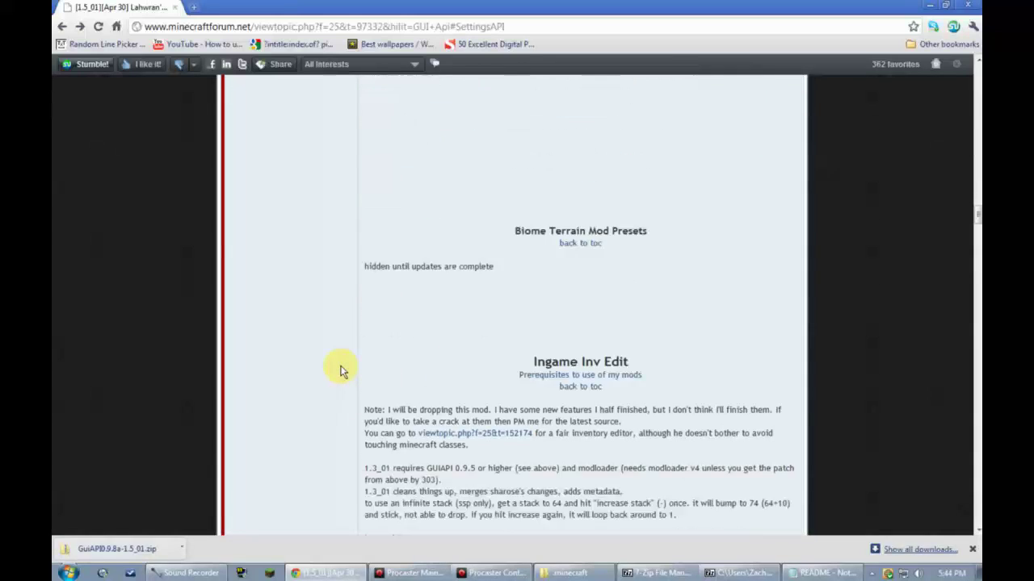
pyautogui.scroll(-3, 340, 371)
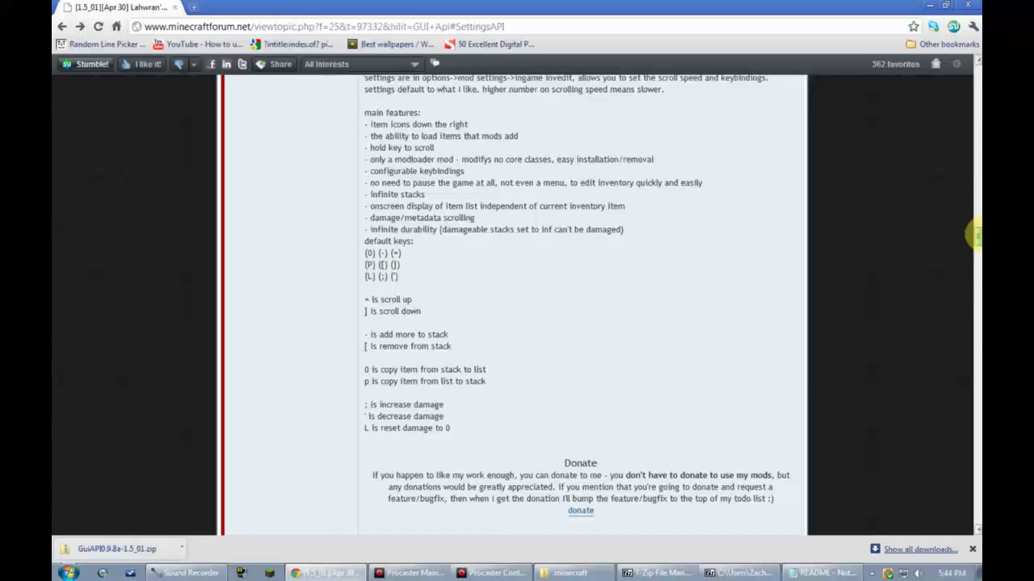
pyautogui.moveTo(975, 234); pyautogui.dragTo(626, 93)
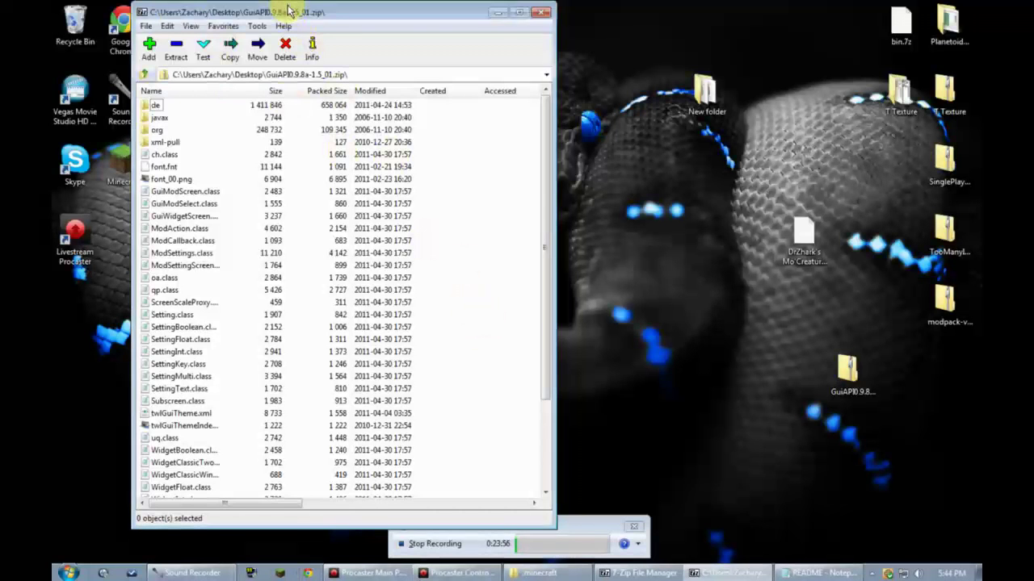
# Close the GuiAPI0.9.8a-1.5_01 archive window.
pyautogui.click(497, 13)
pyautogui.click(690, 575)
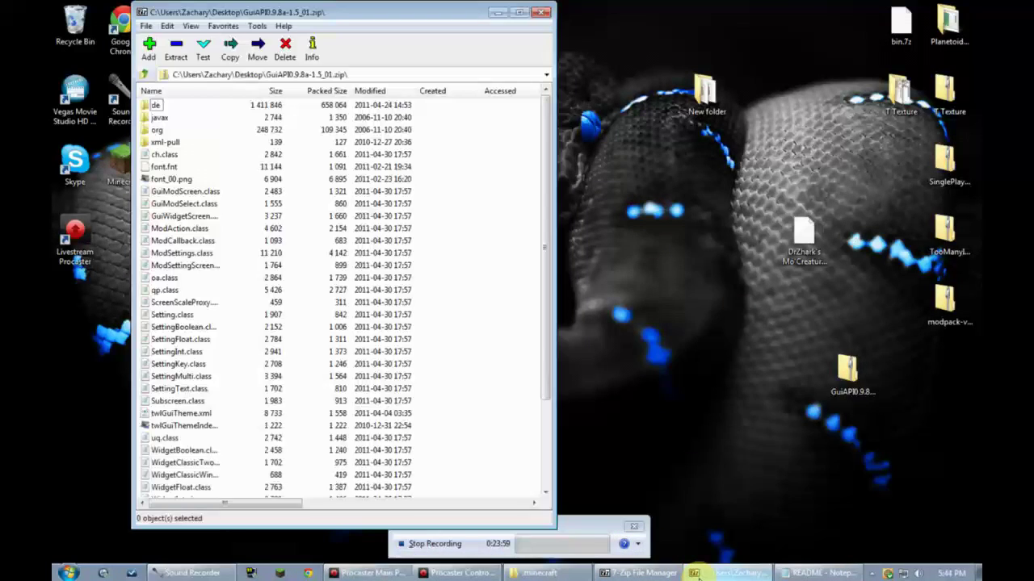
pyautogui.click(542, 12)
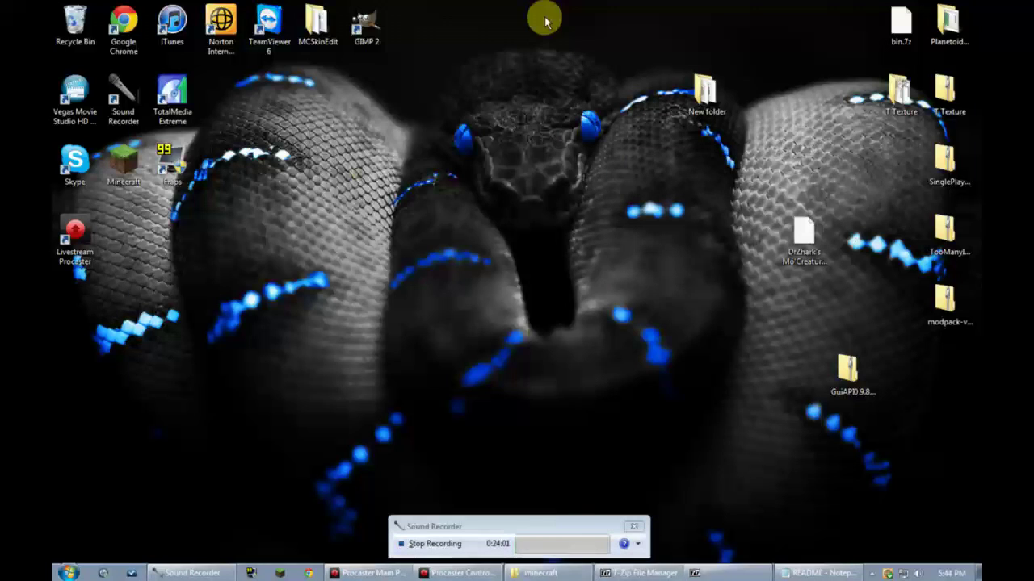
# Read through the Mo'Creatures README's installation steps and changelog, and close the file.
pyautogui.click(785, 573)
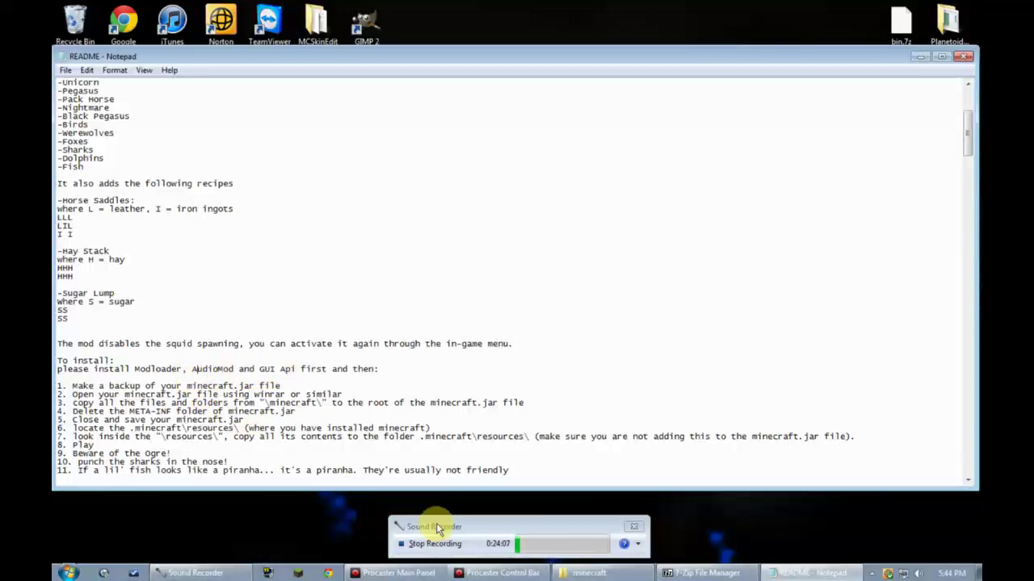
pyautogui.scroll(-4, 644, 463)
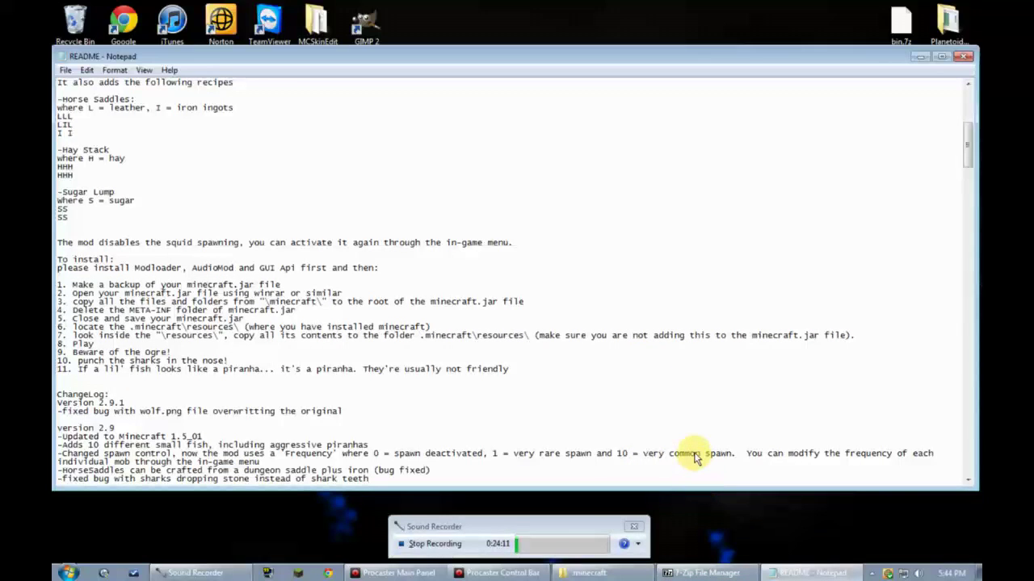
pyautogui.click(444, 327)
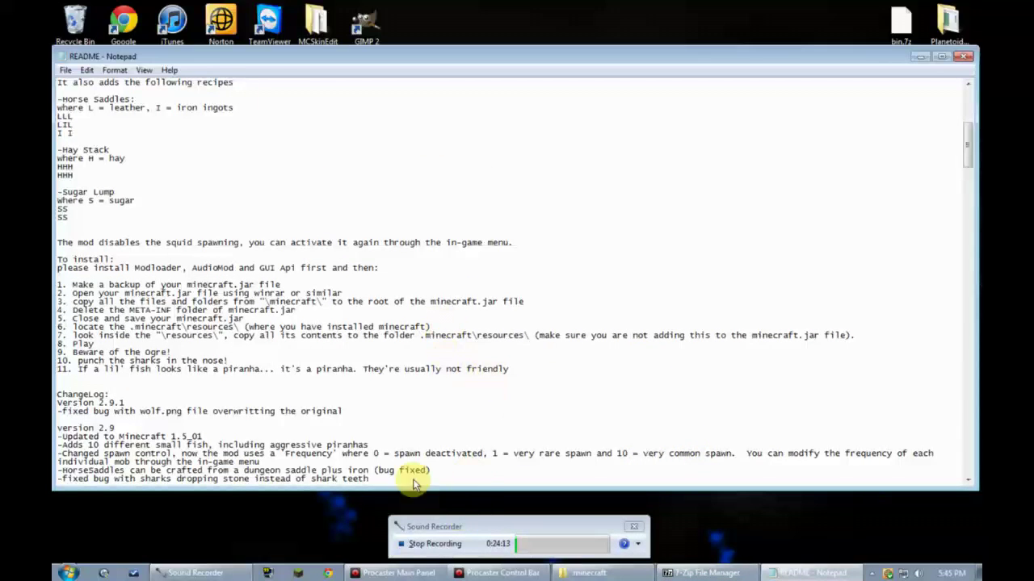
pyautogui.press('Down')
pyautogui.press('Down')
pyautogui.press('Down')
pyautogui.press('Down')
pyautogui.press('Down')
pyautogui.press('Down')
pyautogui.press('Down')
pyautogui.press('Down')
pyautogui.press('Down')
pyautogui.press('Down')
pyautogui.press('Down')
pyautogui.press('Down')
pyautogui.press('Down')
pyautogui.press('Down')
pyautogui.press('Down')
pyautogui.press('Down')
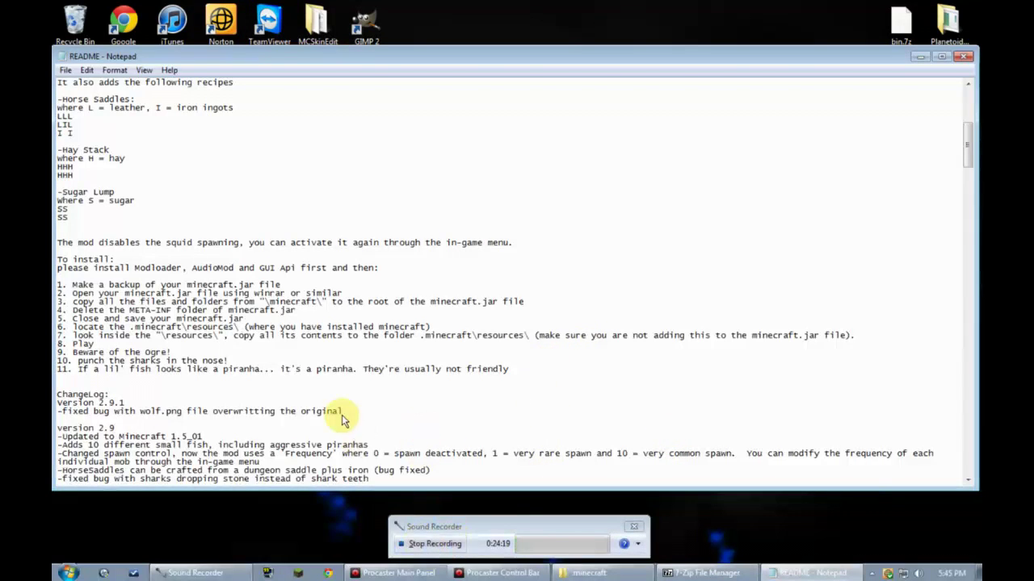
pyautogui.scroll(-2, 342, 412)
pyautogui.scroll(1, 341, 413)
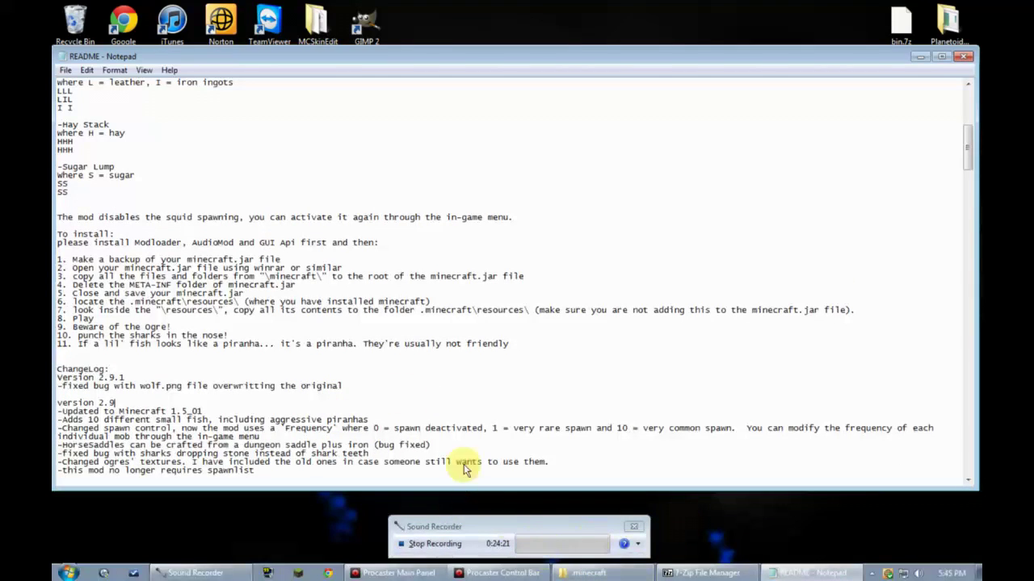
pyautogui.click(967, 59)
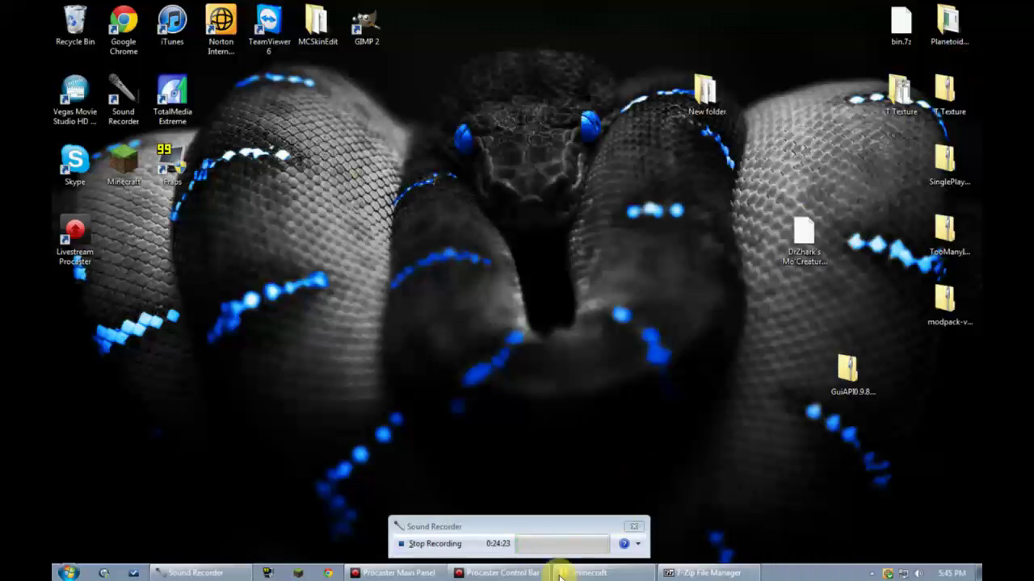
# Bring up the .minecraft folder and open the DrZhark's Mo'Creatures Mod v2.9.1 archive in 7-Zip beside it.
pyautogui.click(588, 573)
pyautogui.moveTo(281, 87); pyautogui.dragTo(238, 89)
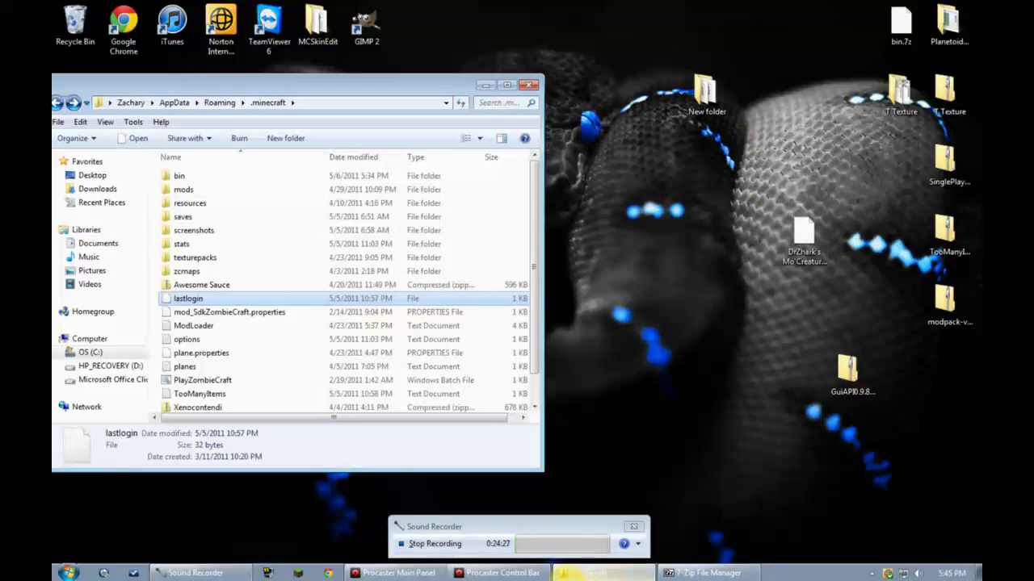
pyautogui.rightClick(807, 229)
pyautogui.moveTo(837, 256)
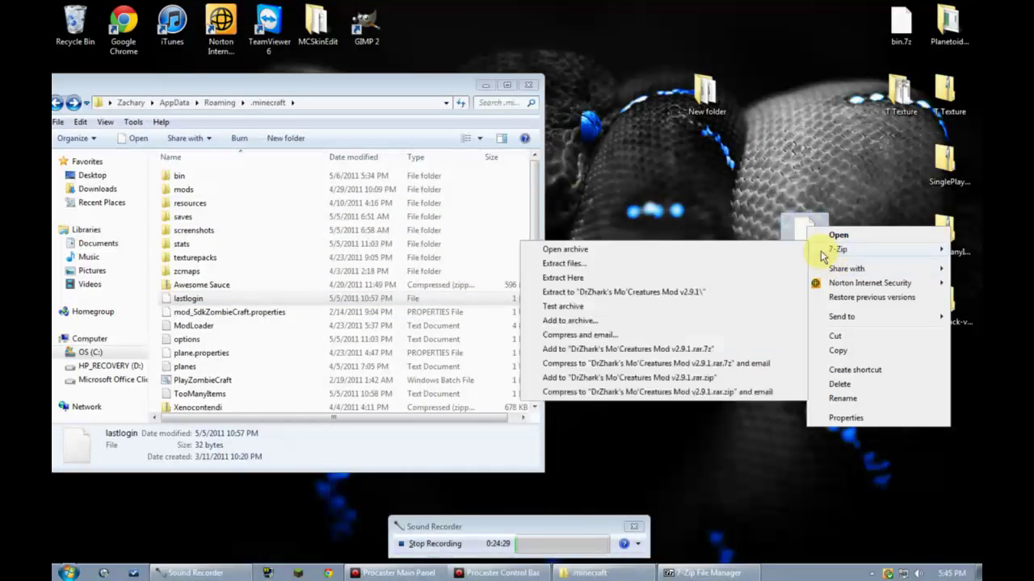
pyautogui.click(661, 248)
pyautogui.moveTo(285, 12); pyautogui.dragTo(759, 29)
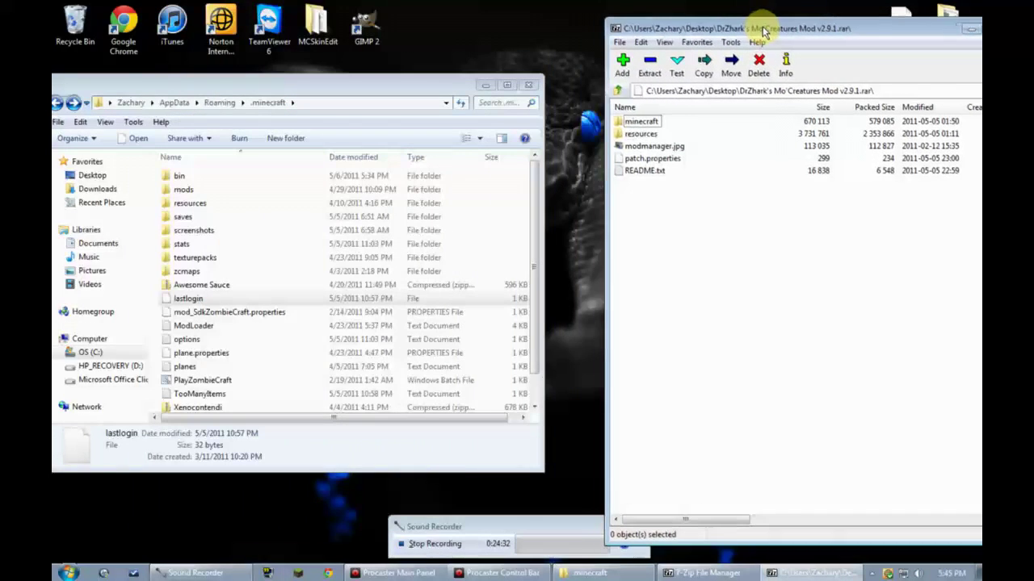
# Look through the archive's minecraft folder, including its mob and old ogre textures subfolders, and return to the archive root.
pyautogui.click(642, 122)
pyautogui.doubleClick(642, 122)
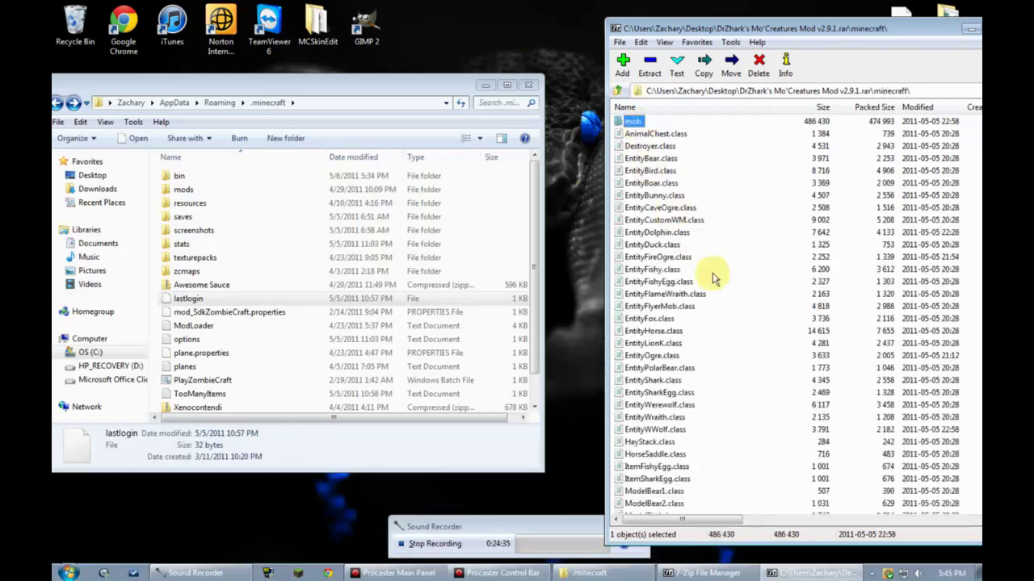
pyautogui.scroll(-8, 745, 283)
pyautogui.scroll(15, 746, 285)
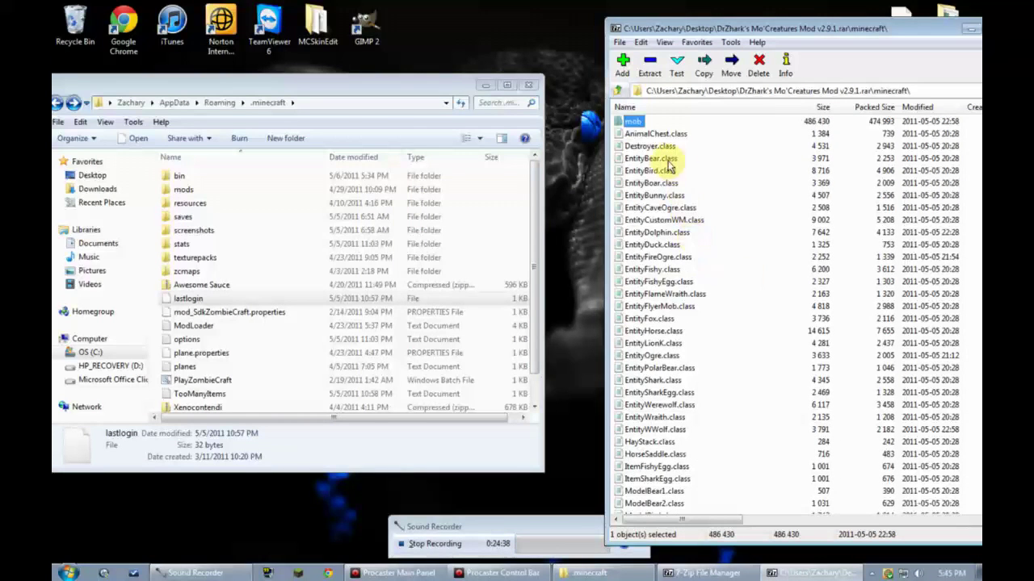
pyautogui.doubleClick(632, 121)
pyautogui.scroll(-10, 646, 145)
pyautogui.scroll(8, 662, 149)
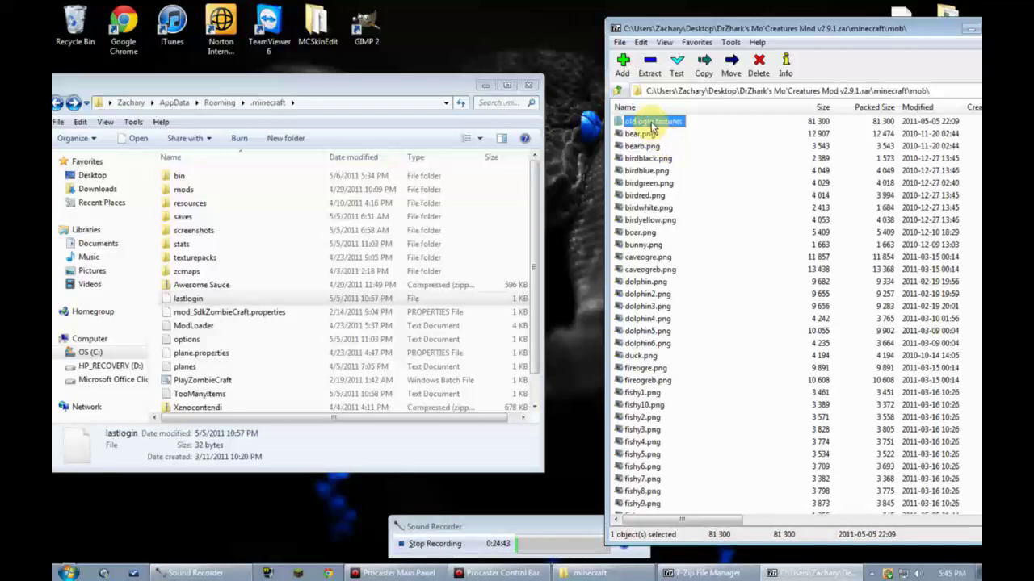
pyautogui.doubleClick(653, 121)
pyautogui.click(620, 90)
pyautogui.click(619, 90)
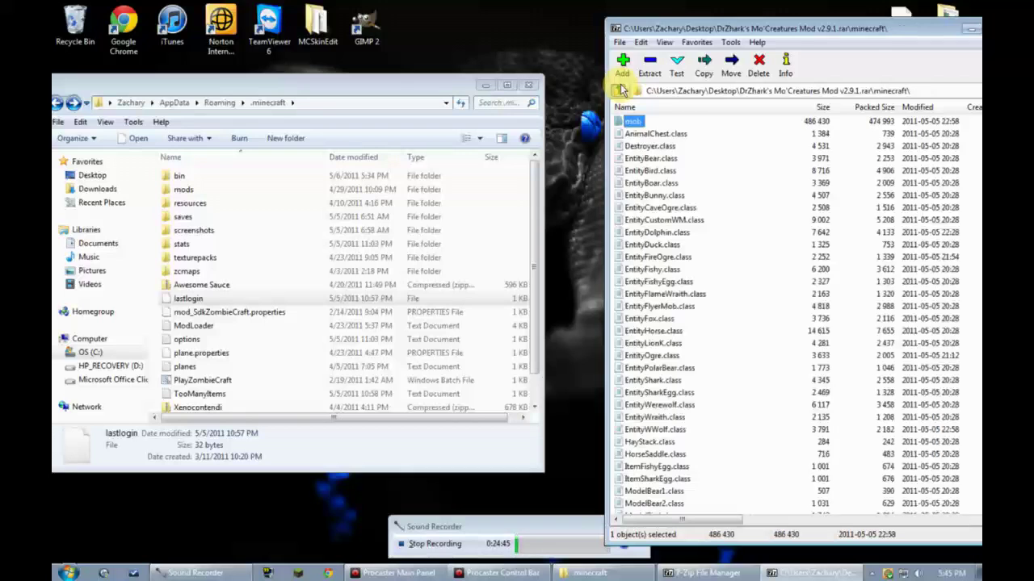
pyautogui.click(620, 89)
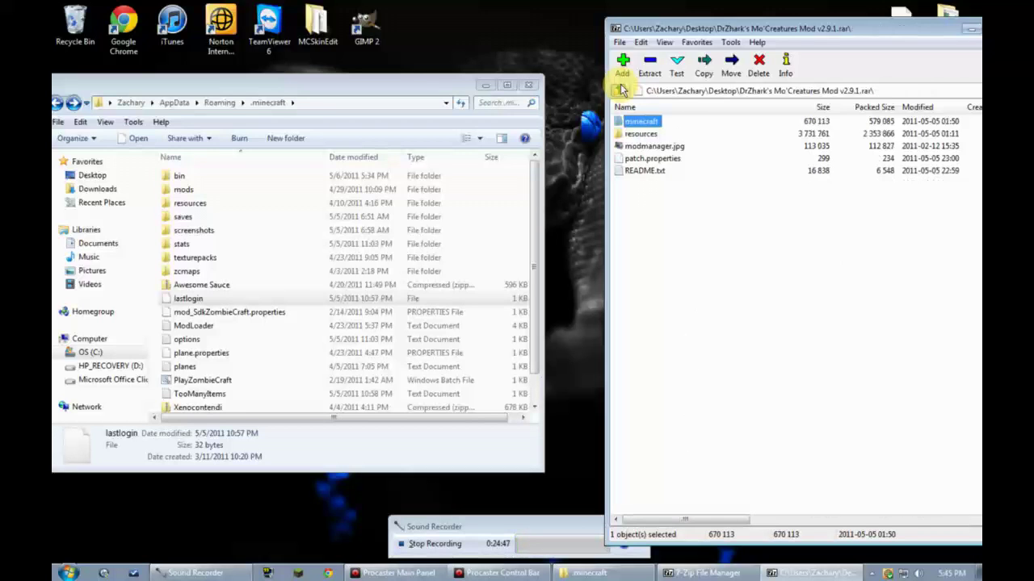
# Open README.txt from the archive, read the installation steps, and return to the archive window.
pyautogui.doubleClick(644, 170)
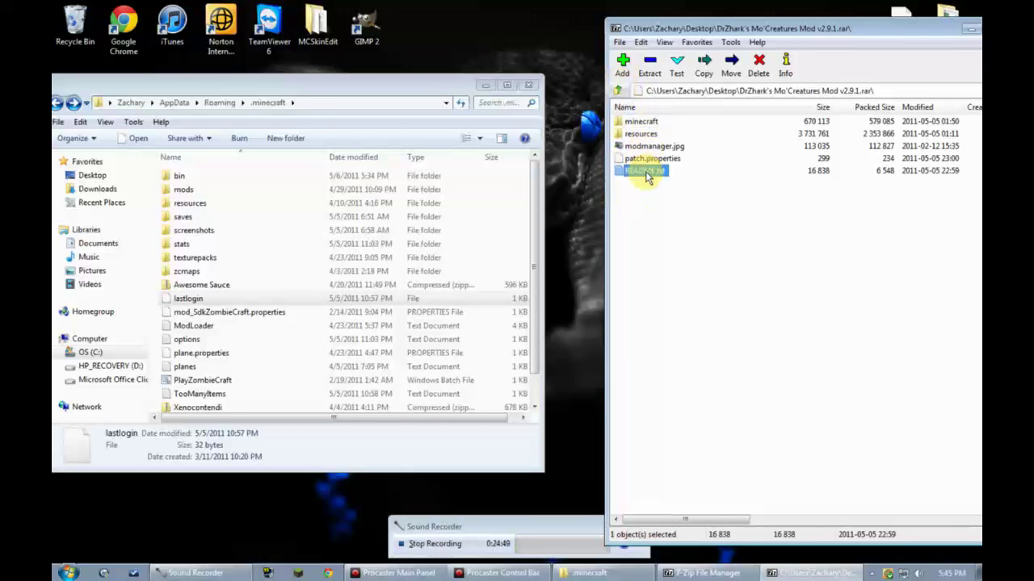
pyautogui.scroll(-5, 352, 342)
pyautogui.scroll(-6, 352, 342)
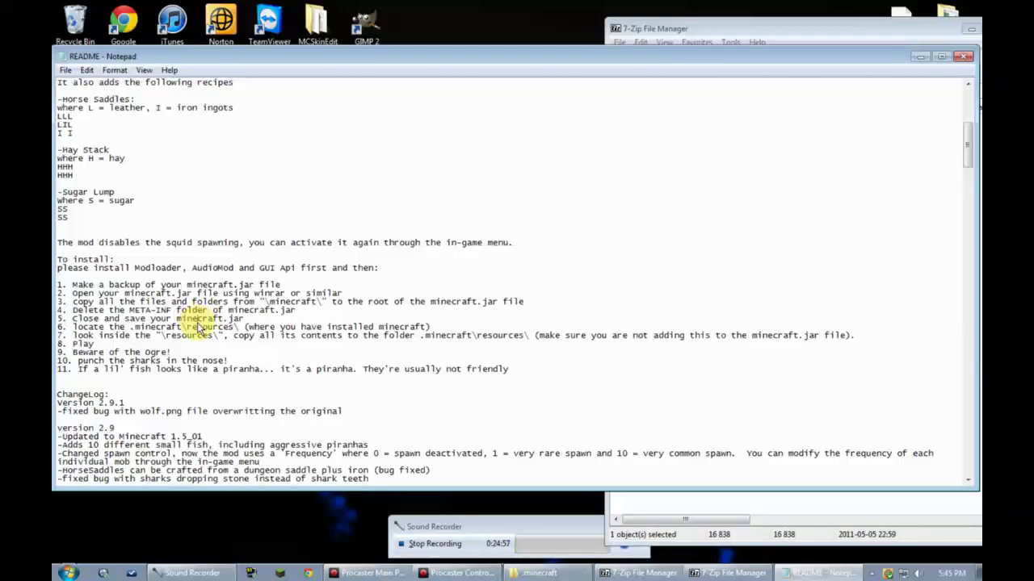
pyautogui.click(751, 23)
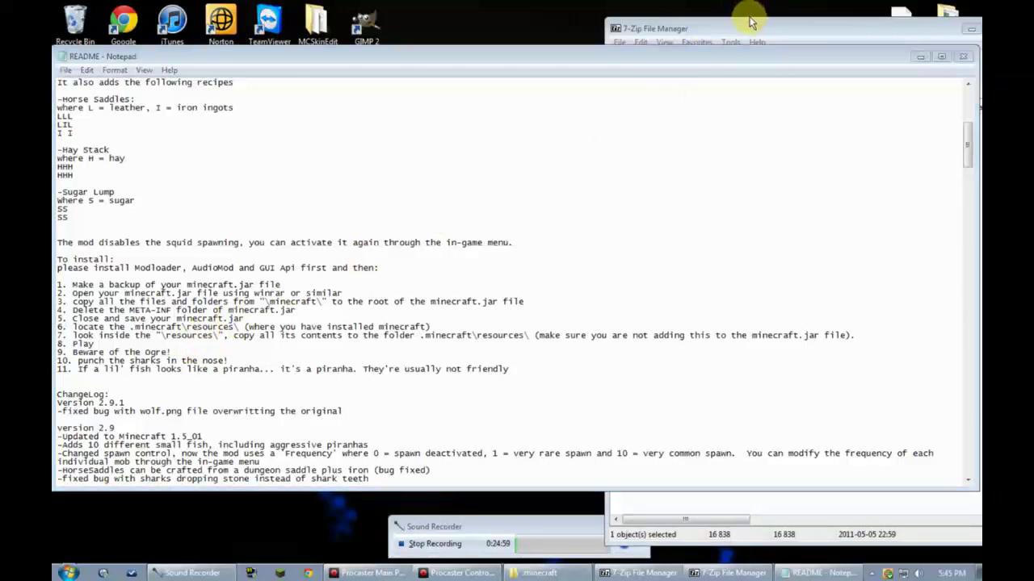
# Open the resources folder in the mod archive and the matching resources folder inside .minecraft side by side.
pyautogui.doubleClick(634, 131)
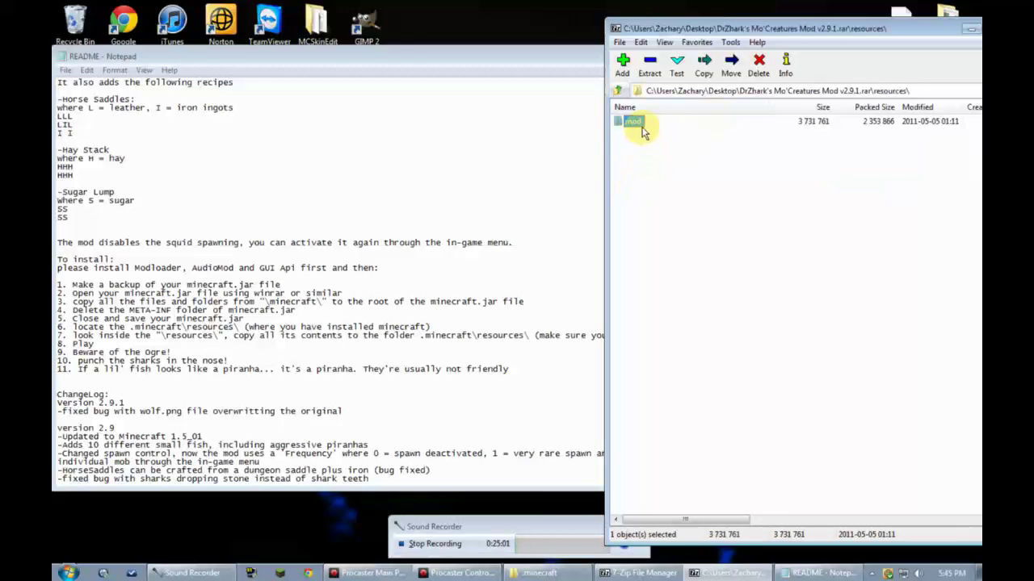
pyautogui.moveTo(281, 54); pyautogui.dragTo(381, 41)
pyautogui.click(540, 572)
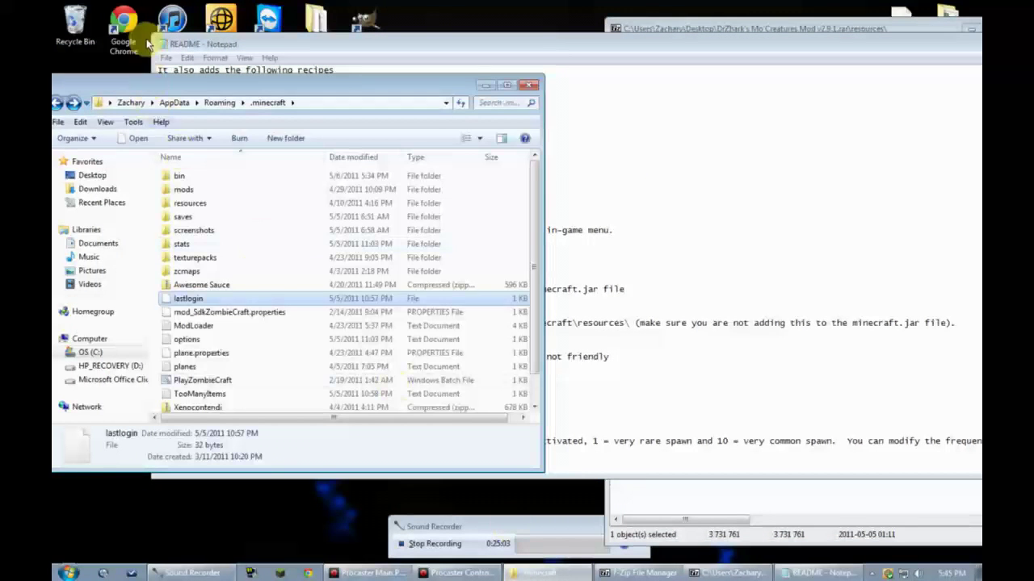
pyautogui.doubleClick(194, 202)
pyautogui.click(664, 31)
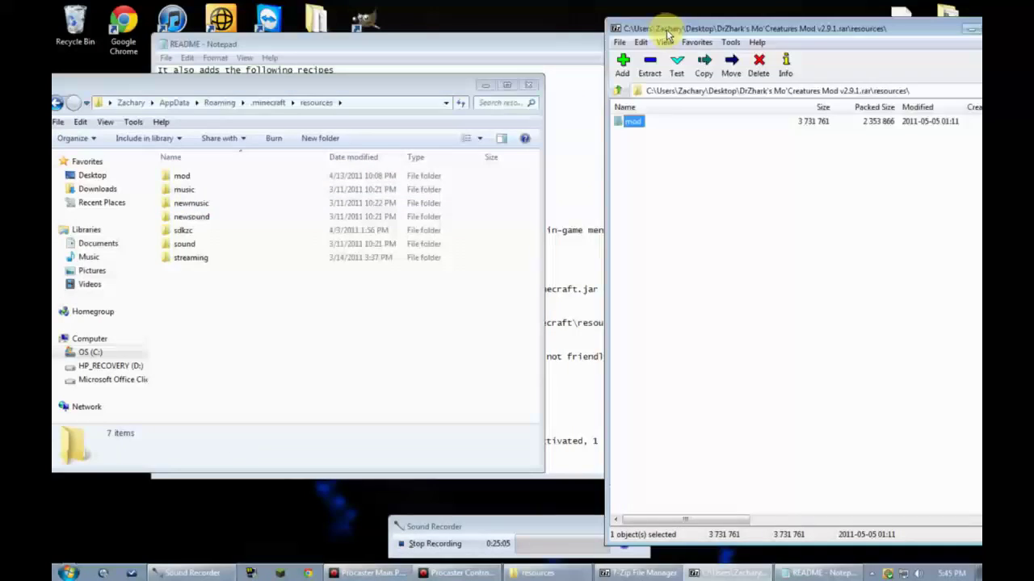
# Look inside the existing mod folder in .minecraft\resources and return to the resources folder.
pyautogui.doubleClick(180, 176)
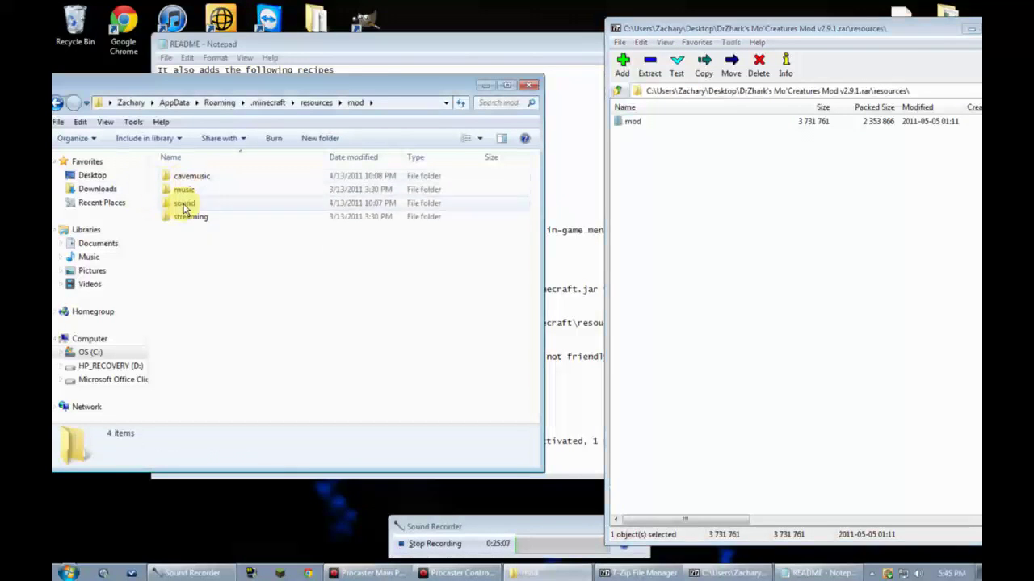
pyautogui.click(58, 103)
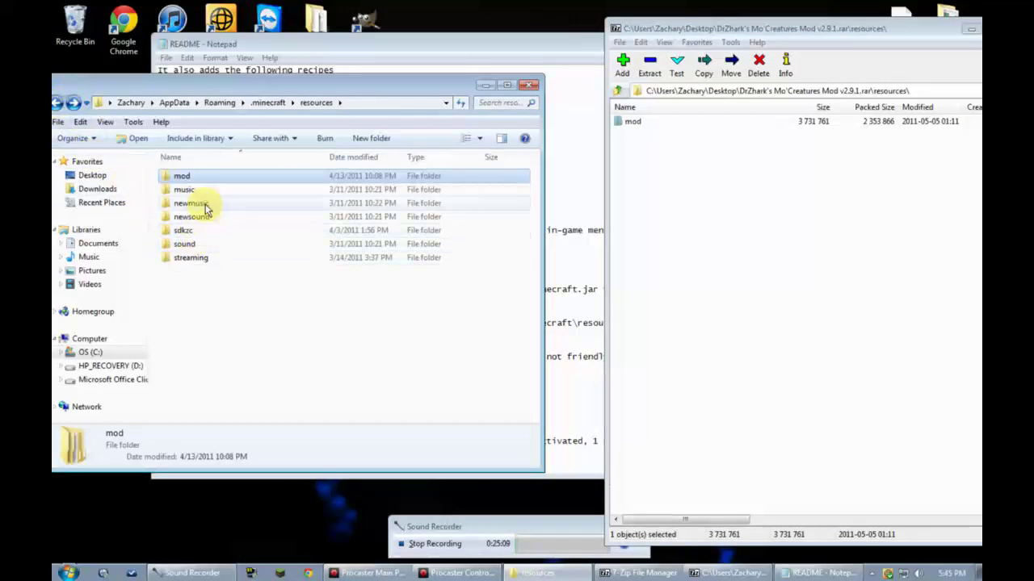
pyautogui.doubleClick(207, 177)
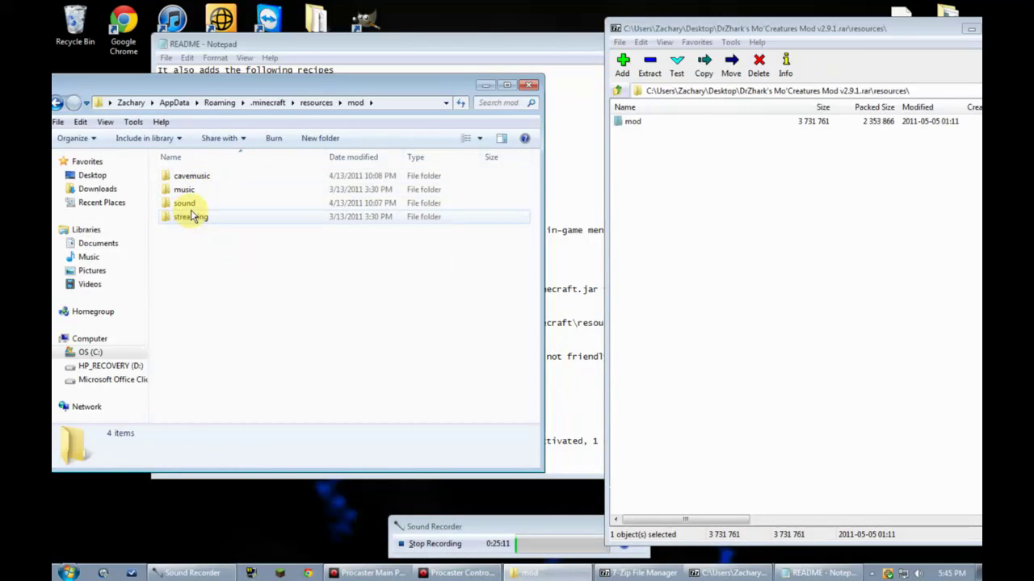
pyautogui.press('BackSpace')
# Copy the archive's mod folder into .minecraft\resources, merging the mod and sound folders and applying one choice to all file conflicts.
pyautogui.click(638, 132)
pyautogui.moveTo(638, 122); pyautogui.dragTo(421, 194)
pyautogui.moveTo(277, 187); pyautogui.dragTo(211, 284)
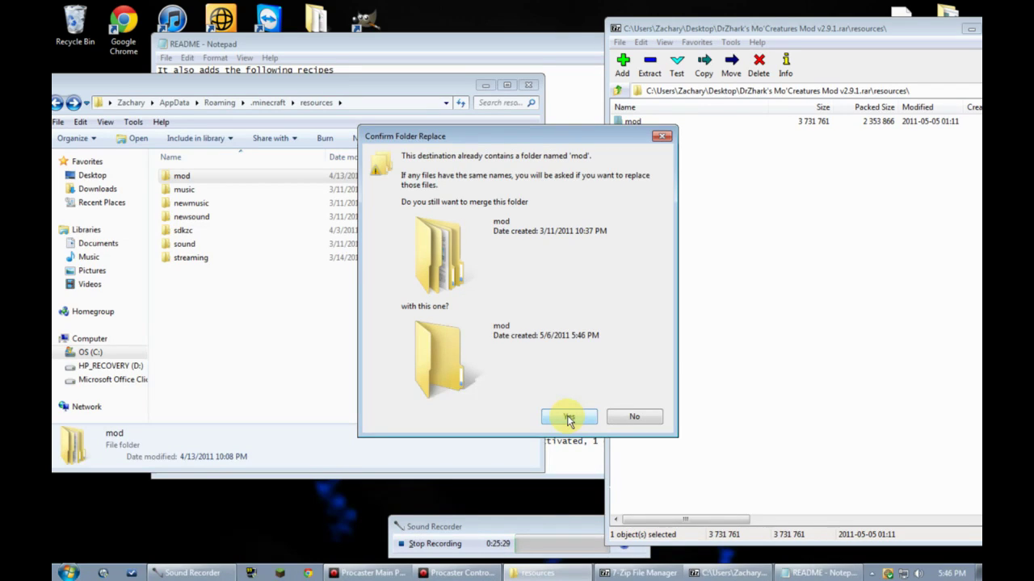
pyautogui.click(568, 416)
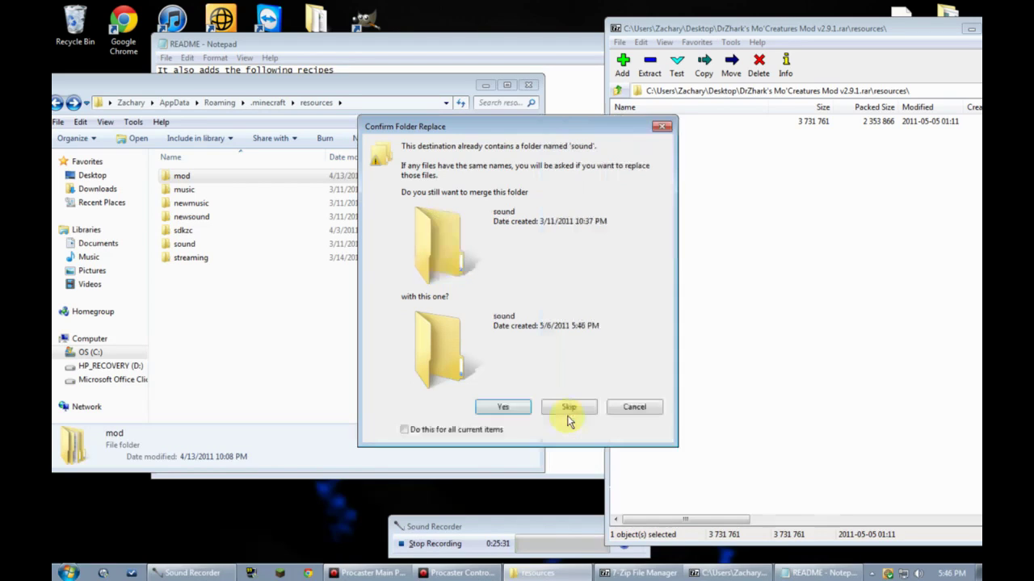
pyautogui.click(521, 413)
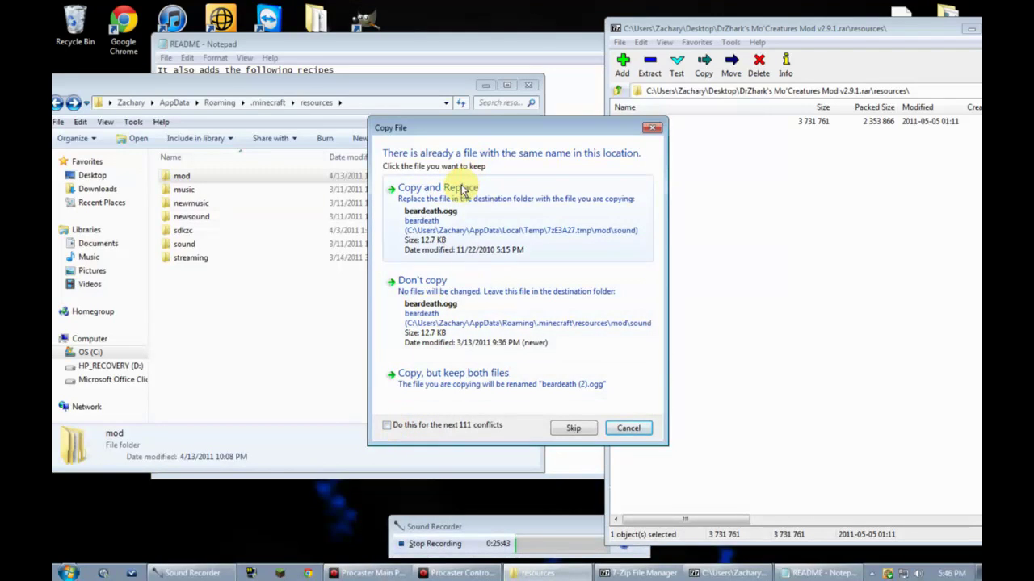
pyautogui.click(387, 425)
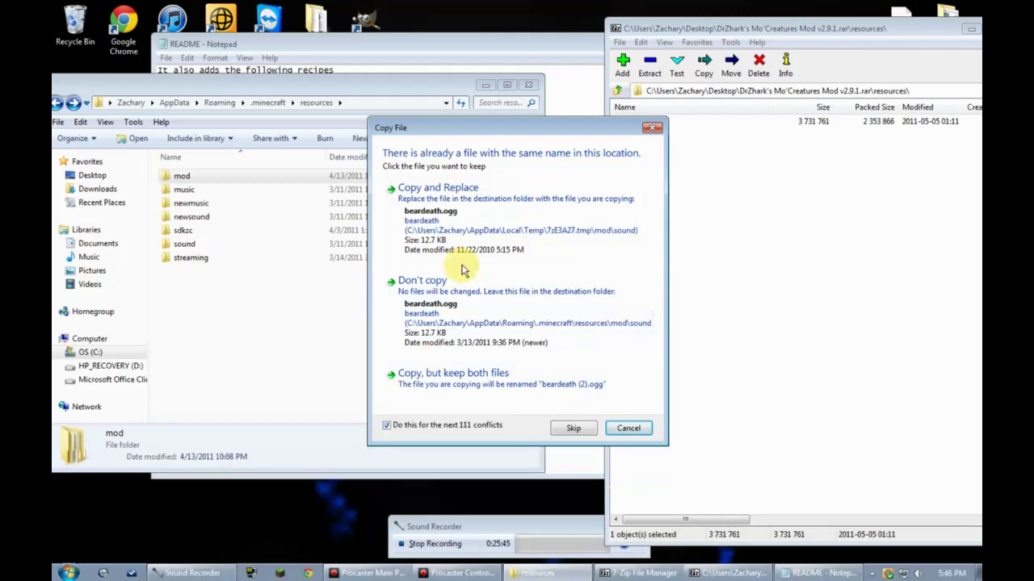
pyautogui.click(438, 202)
pyautogui.click(449, 297)
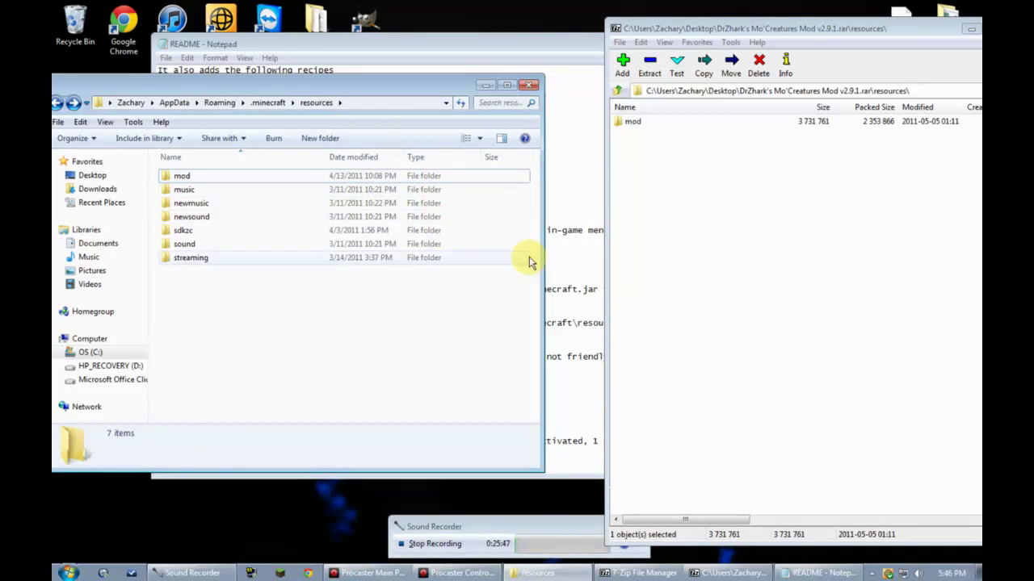
# Return to the root of the mod archive and select its minecraft folder.
pyautogui.click(659, 154)
pyautogui.moveTo(729, 34); pyautogui.dragTo(703, 38)
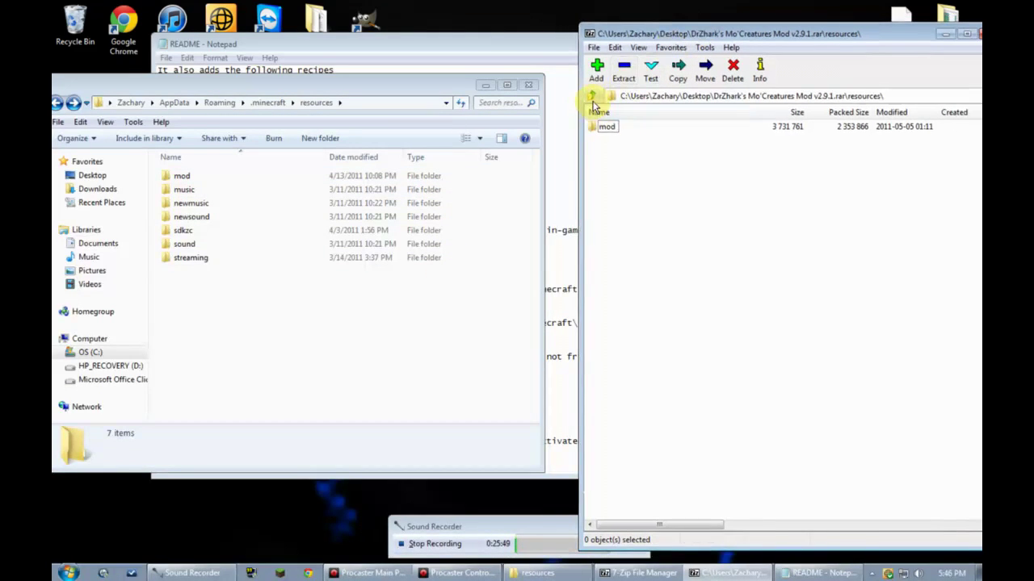
pyautogui.click(592, 97)
pyautogui.click(615, 127)
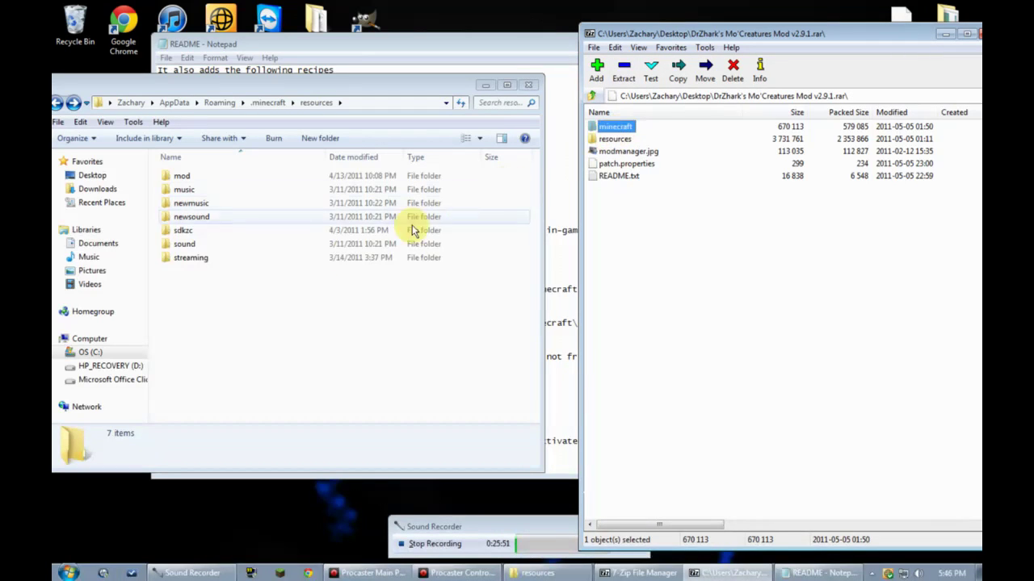
# Reread the README's installation steps and arrange its window below the resources folder and archive windows.
pyautogui.click(816, 574)
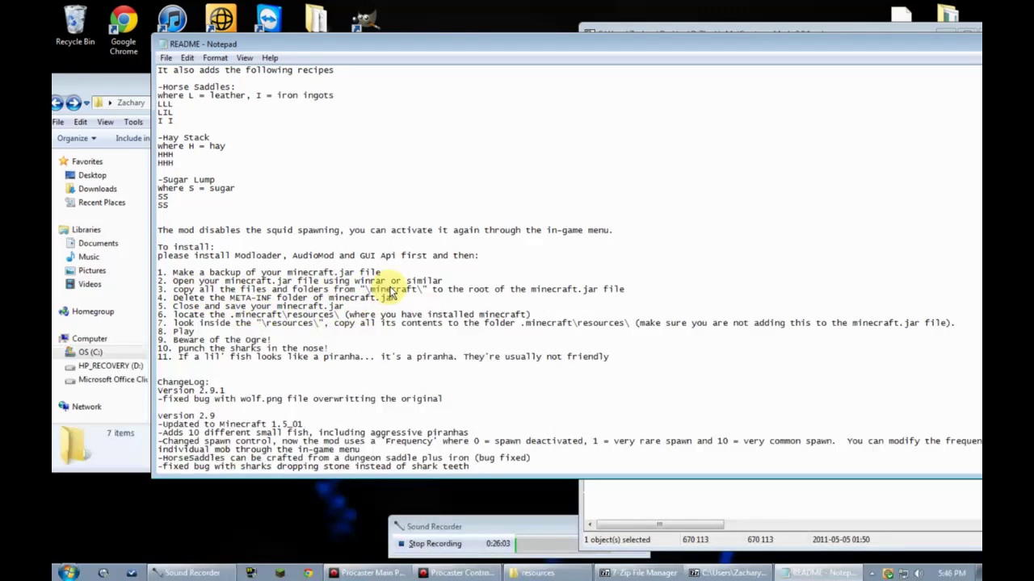
pyautogui.click(756, 31)
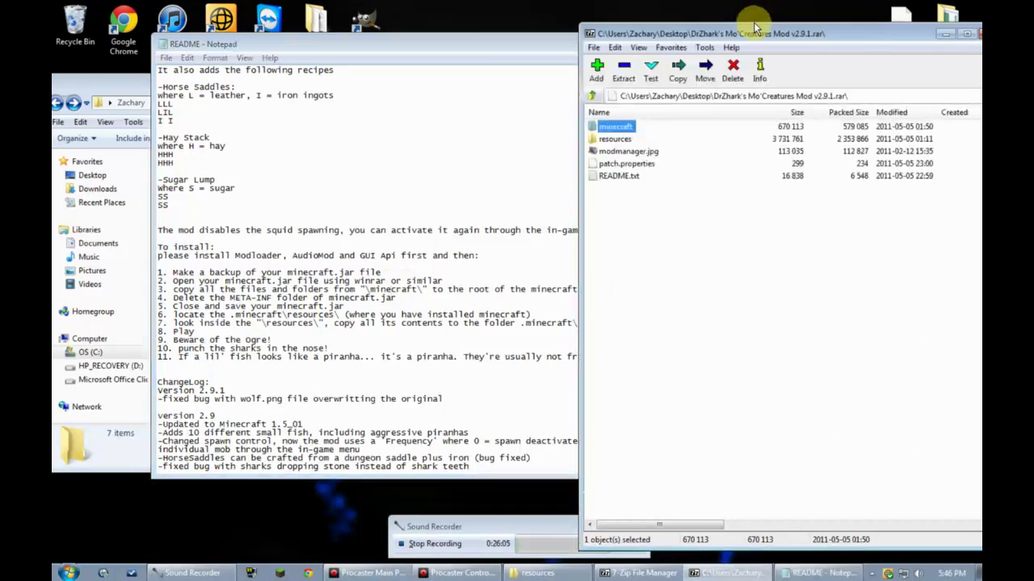
pyautogui.click(451, 85)
pyautogui.click(694, 101)
pyautogui.click(397, 102)
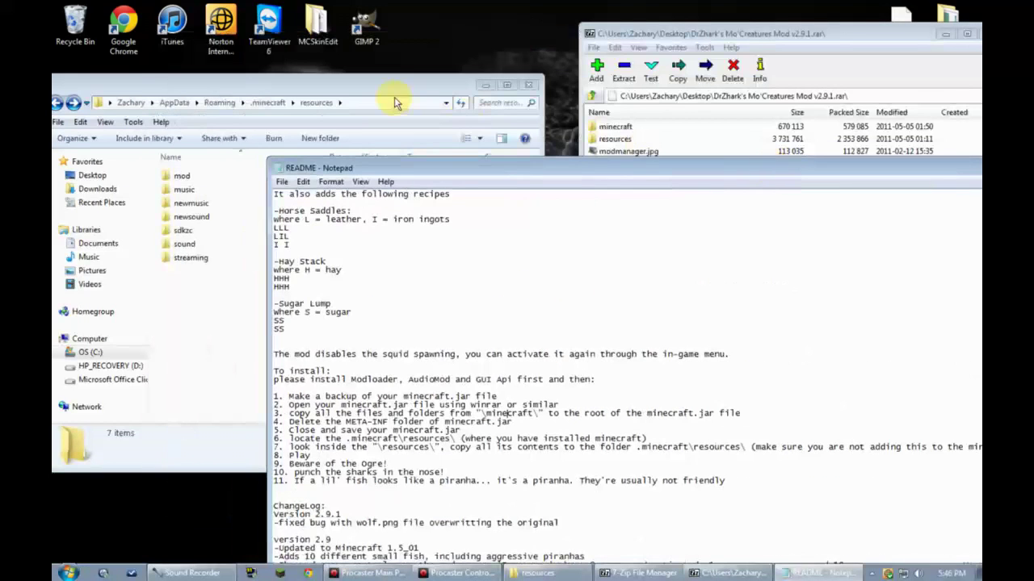
# Open the minecraft jar file from the .minecraft\bin folder as an archive.
pyautogui.click(56, 103)
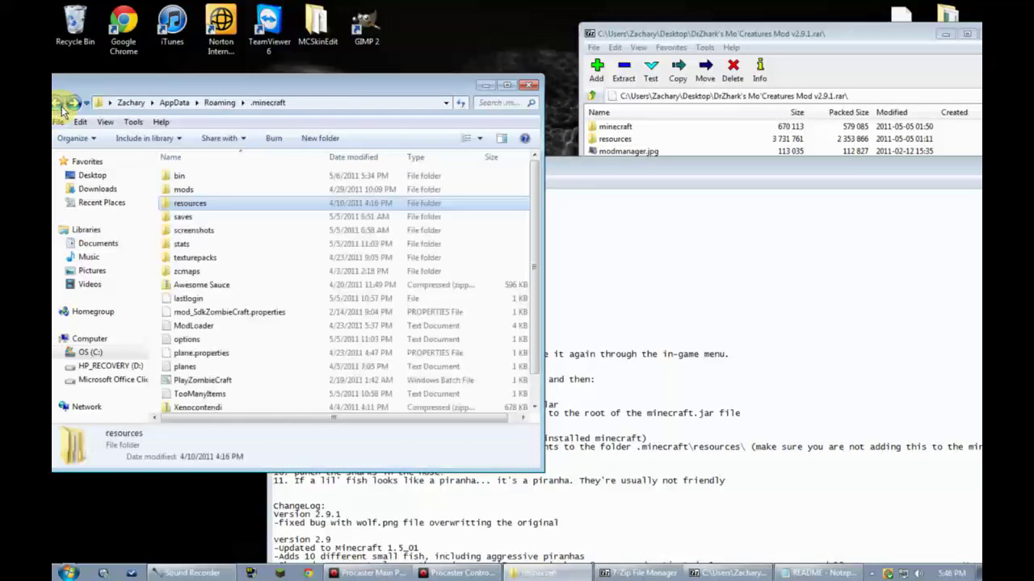
pyautogui.click(191, 187)
pyautogui.doubleClick(191, 188)
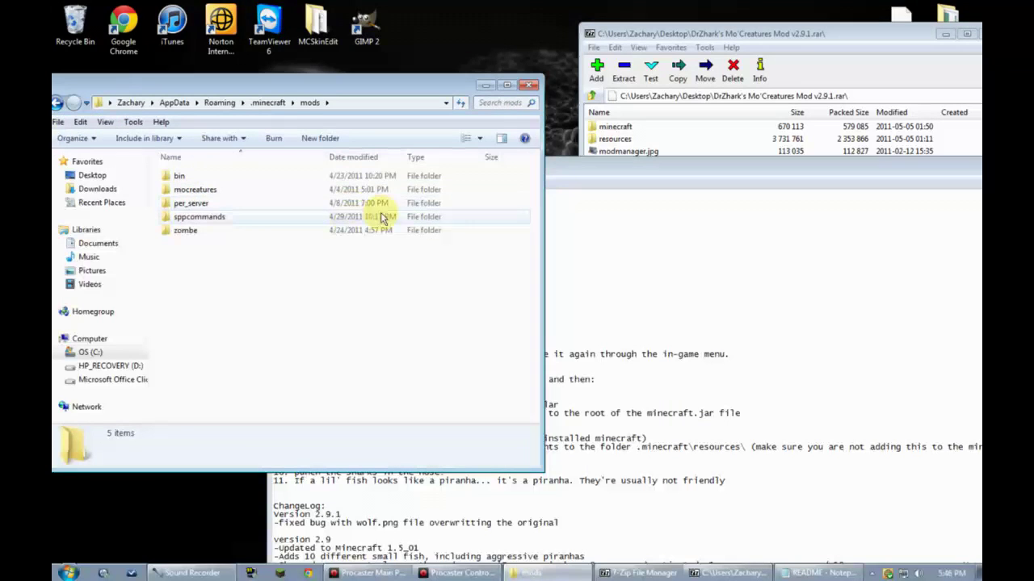
pyautogui.press('BackSpace')
pyautogui.doubleClick(215, 174)
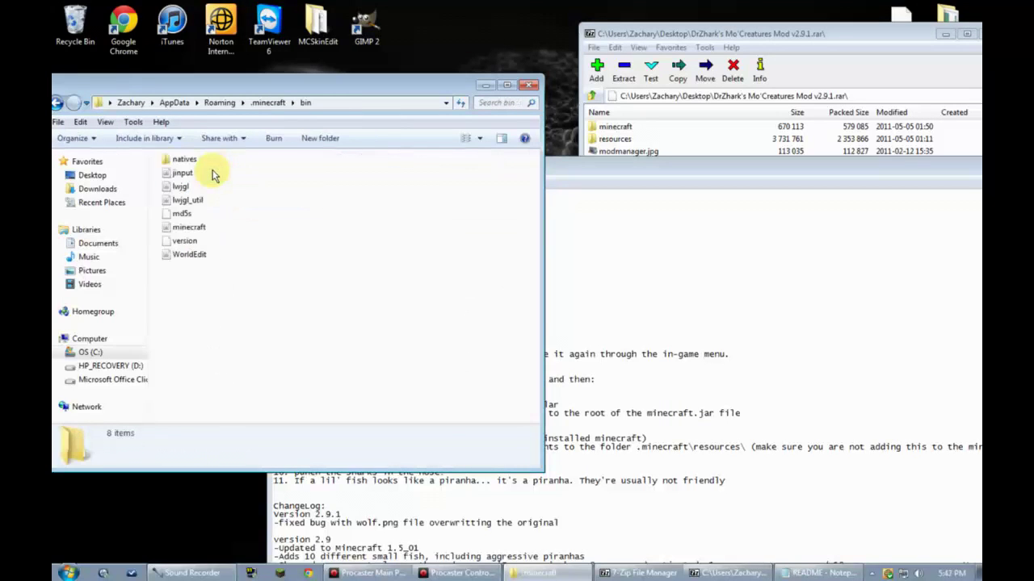
pyautogui.click(191, 227)
pyautogui.rightClick(199, 229)
pyautogui.moveTo(339, 254)
pyautogui.click(384, 249)
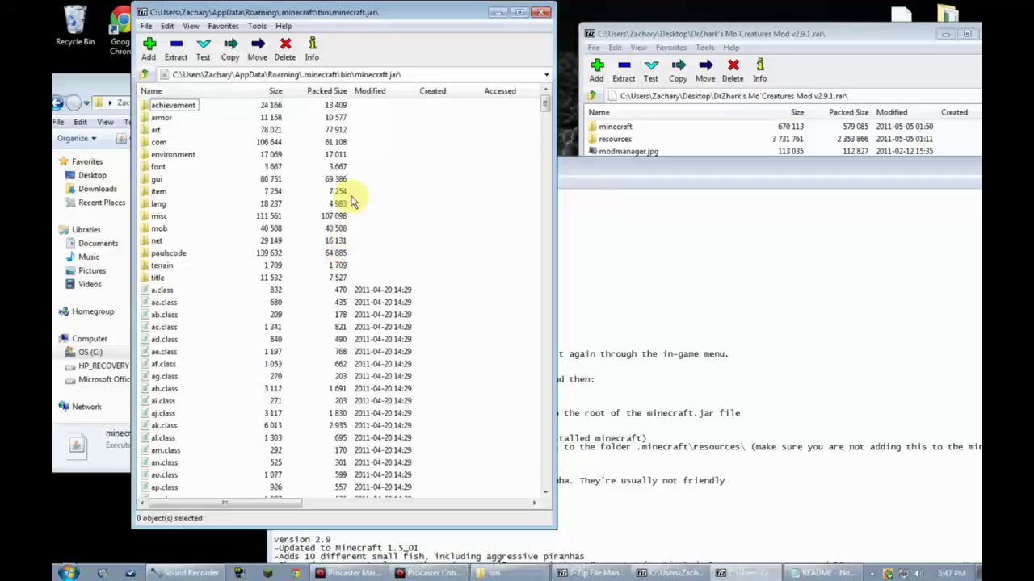
# Copy all contents of the mod archive's minecraft folder into the root of minecraft.jar and confirm the copy.
pyautogui.click(773, 34)
pyautogui.doubleClick(618, 127)
pyautogui.scroll(-10, 705, 341)
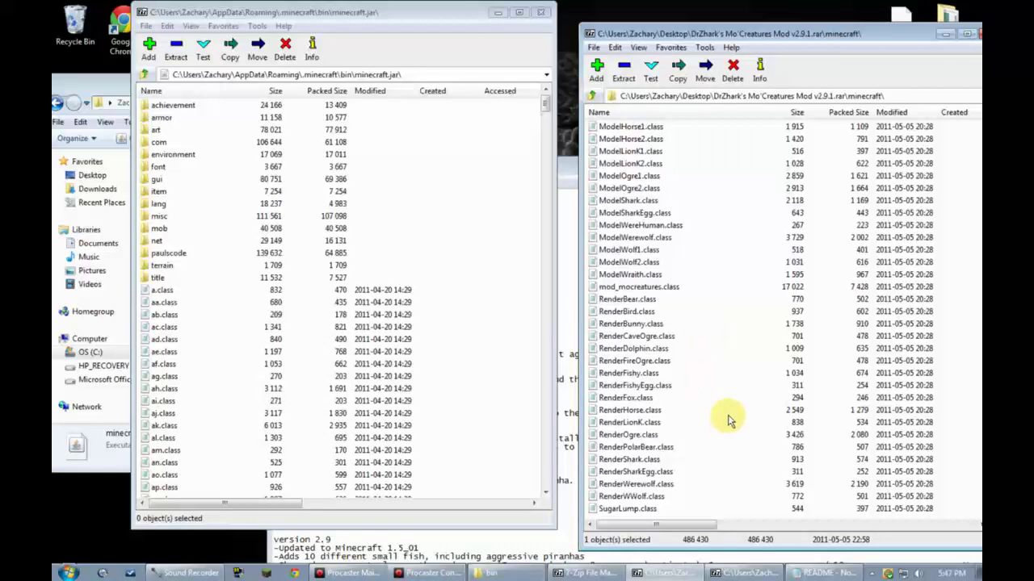
pyautogui.hotkey('ctrl', 'a')
pyautogui.scroll(15, 726, 409)
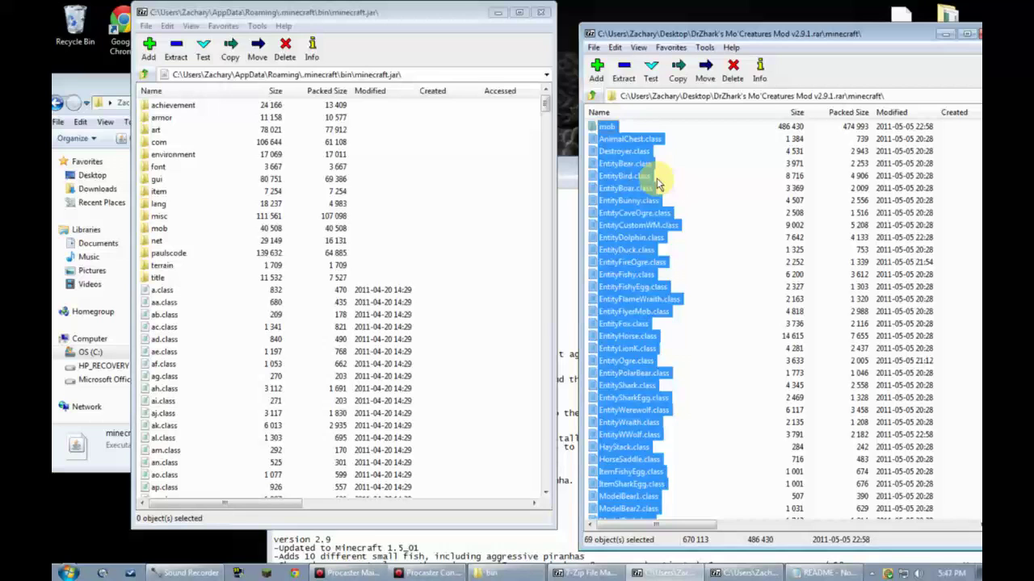
pyautogui.moveTo(651, 178); pyautogui.dragTo(296, 376)
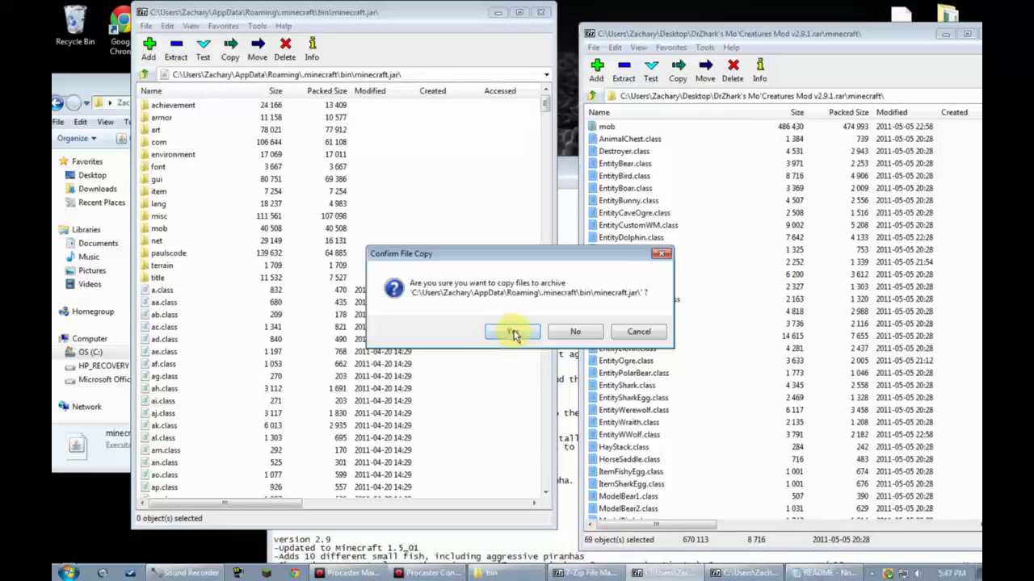
pyautogui.click(512, 331)
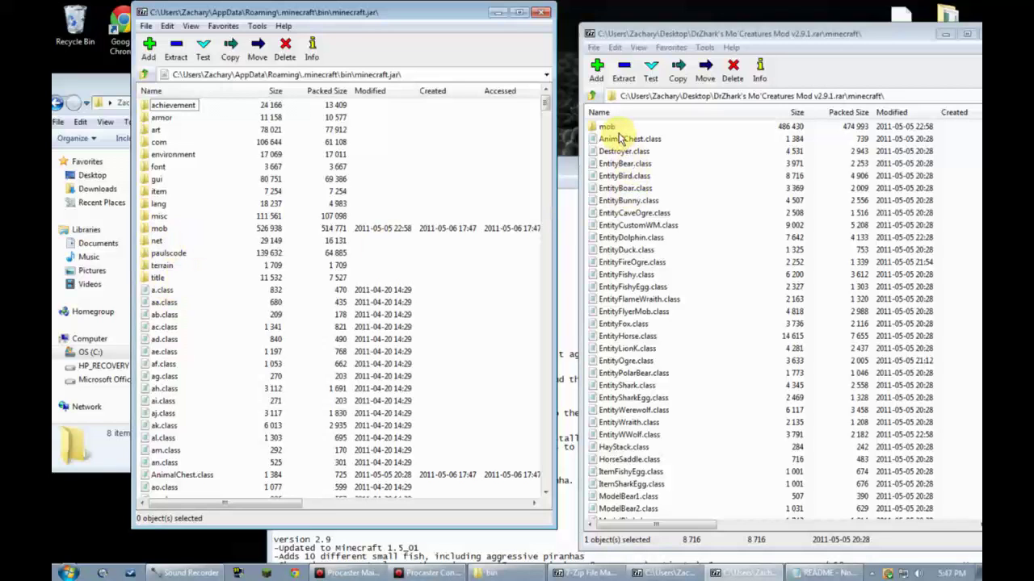
# Look inside the mod archive's mob folder, and close both the mod archive and minecraft.jar.
pyautogui.doubleClick(607, 128)
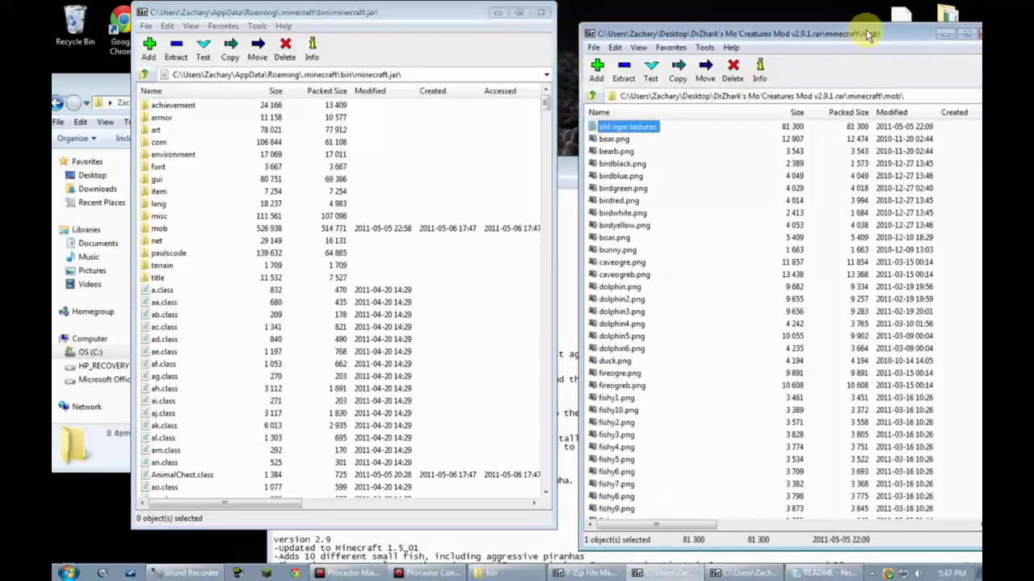
pyautogui.moveTo(865, 33); pyautogui.dragTo(818, 32)
pyautogui.click(941, 33)
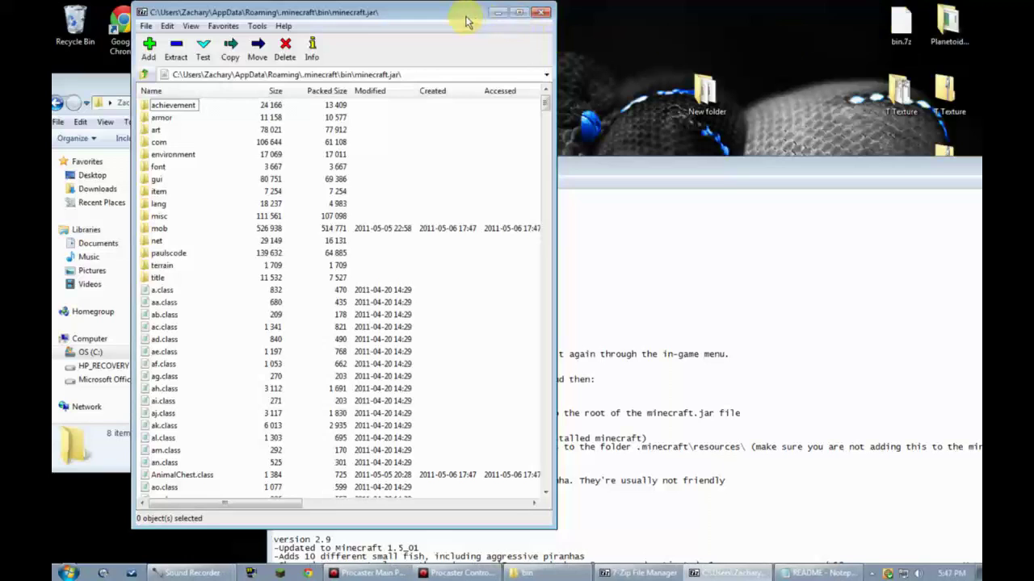
pyautogui.click(538, 13)
# Check the README's remaining installation steps, and close it along with the bin folder window.
pyautogui.click(576, 162)
pyautogui.moveTo(617, 164); pyautogui.dragTo(557, 132)
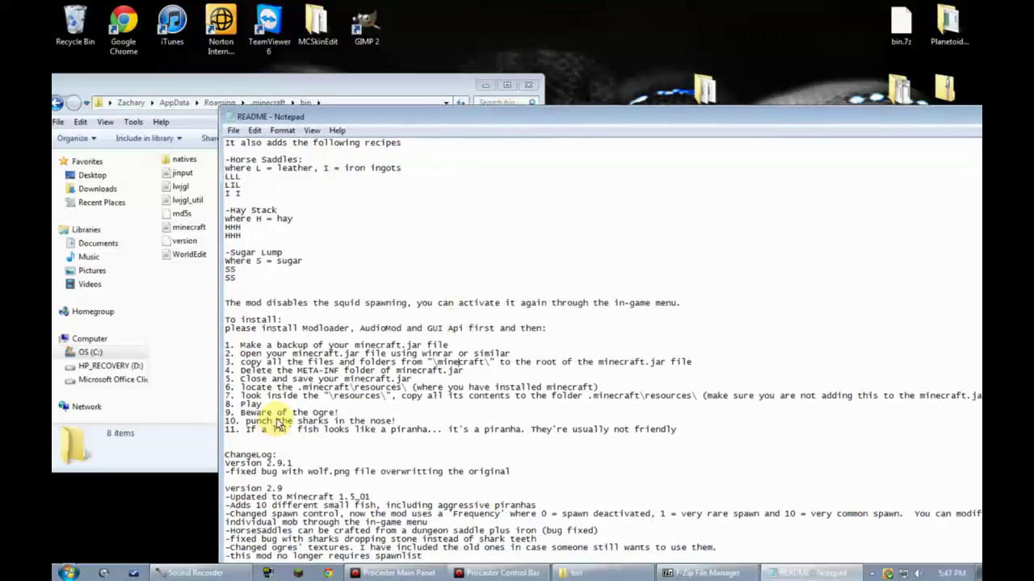
pyautogui.scroll(-1, 586, 301)
pyautogui.moveTo(813, 116); pyautogui.dragTo(523, 94)
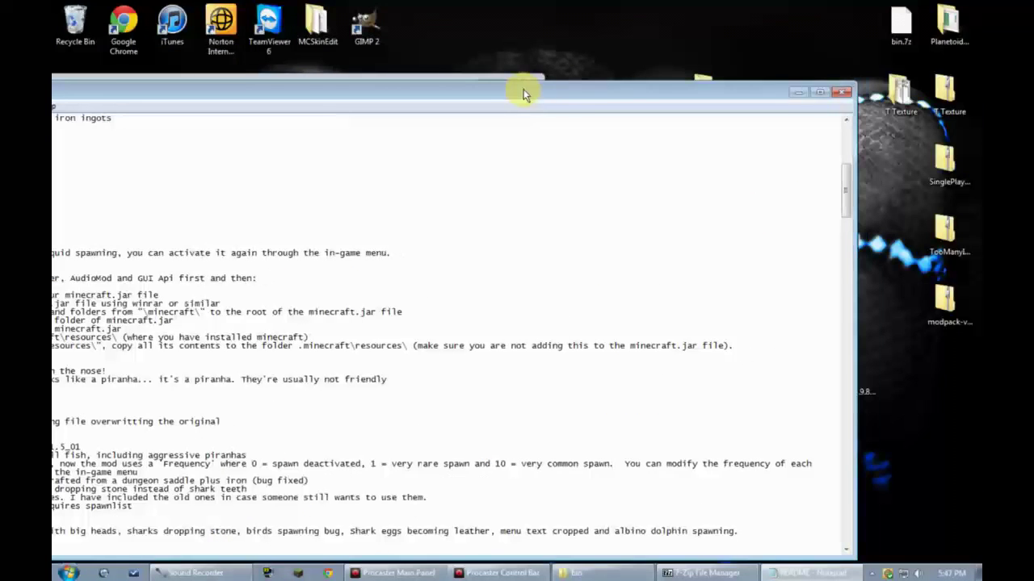
pyautogui.click(842, 92)
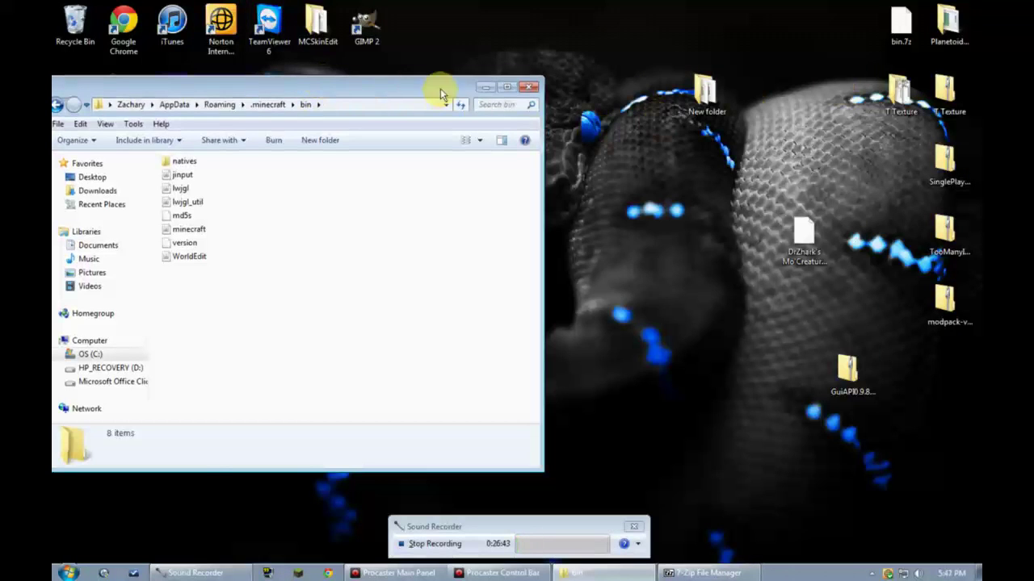
pyautogui.click(528, 85)
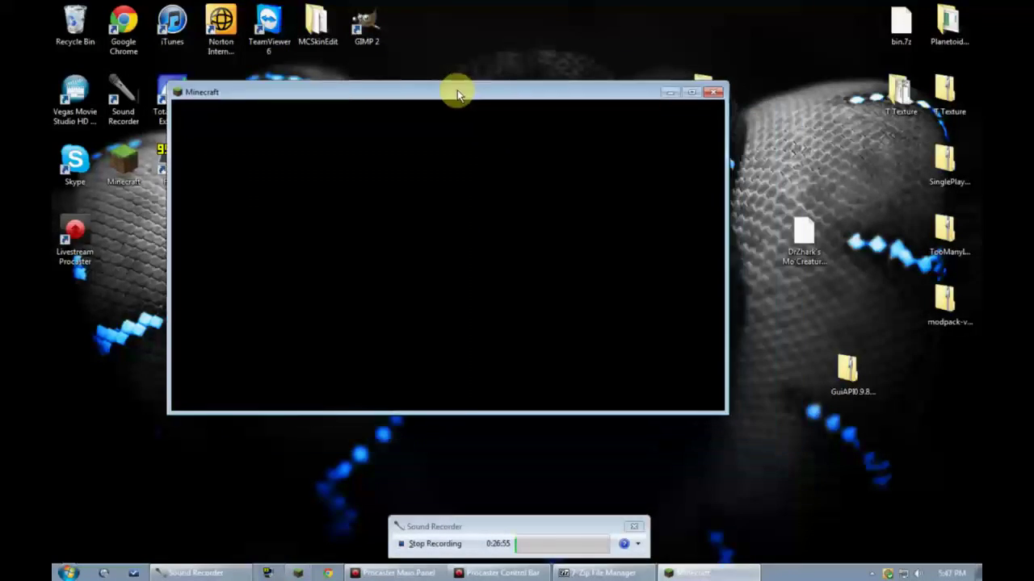
# Load a saved singleplayer world in an enlarged Minecraft window and run the light command.
pyautogui.moveTo(458, 87); pyautogui.dragTo(358, 46)
pyautogui.moveTo(624, 366); pyautogui.dragTo(975, 493)
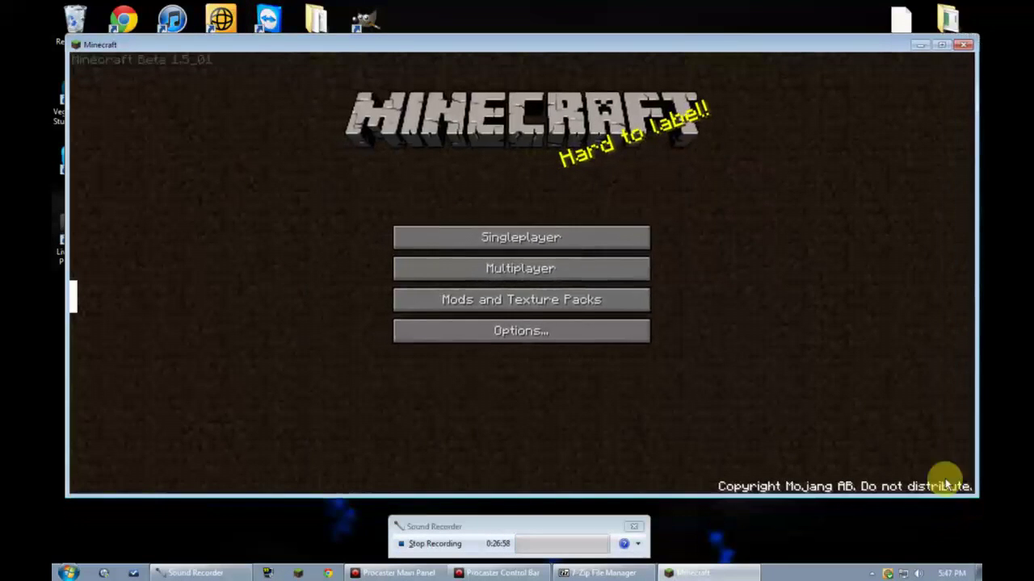
pyautogui.click(524, 245)
pyautogui.click(433, 130)
pyautogui.click(432, 178)
pyautogui.doubleClick(470, 239)
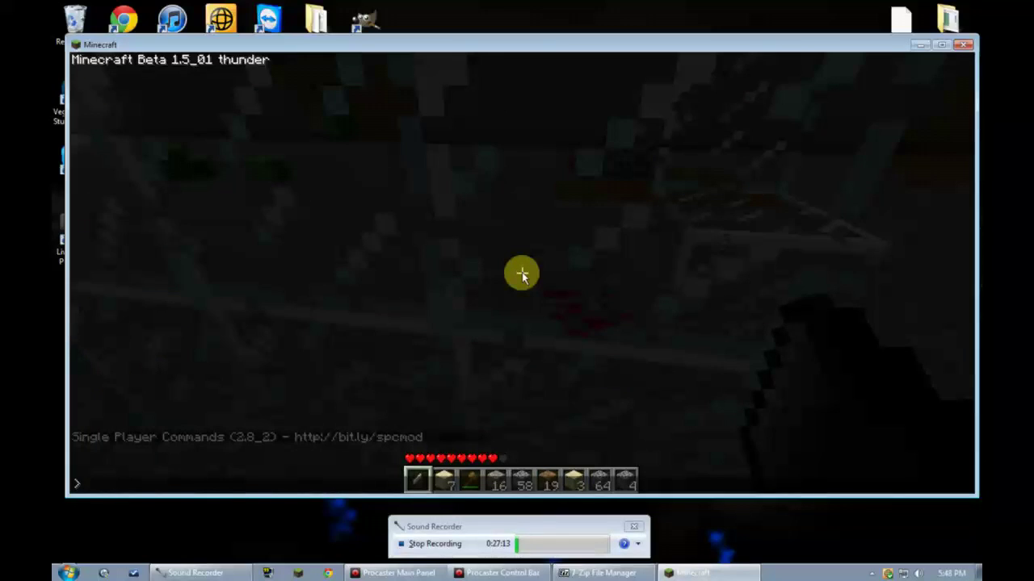
pyautogui.write('light')
pyautogui.press('Return')
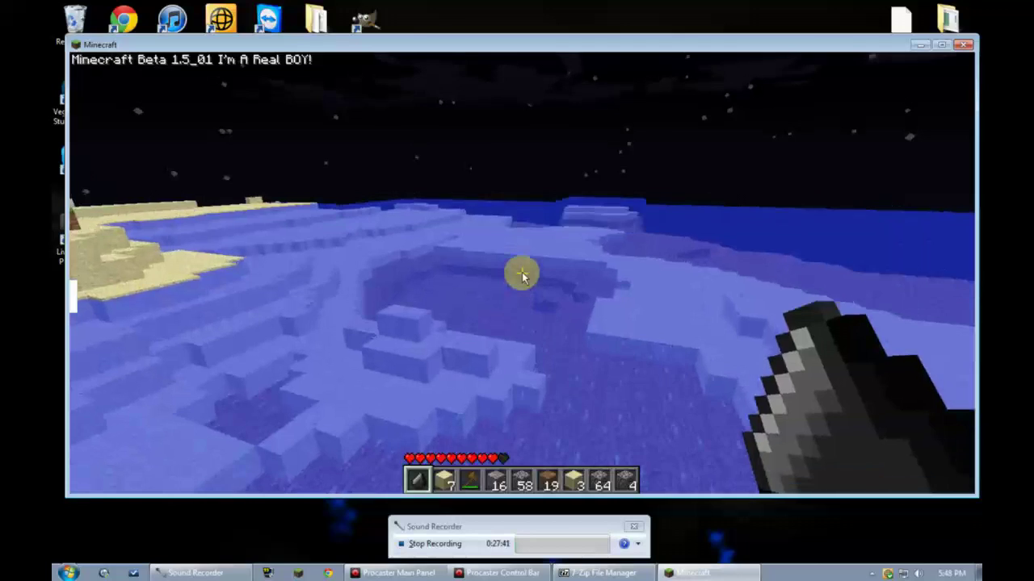
# Look through the in-game options and video settings for mod settings, and return to the game.
pyautogui.press('Escape')
pyautogui.click(503, 277)
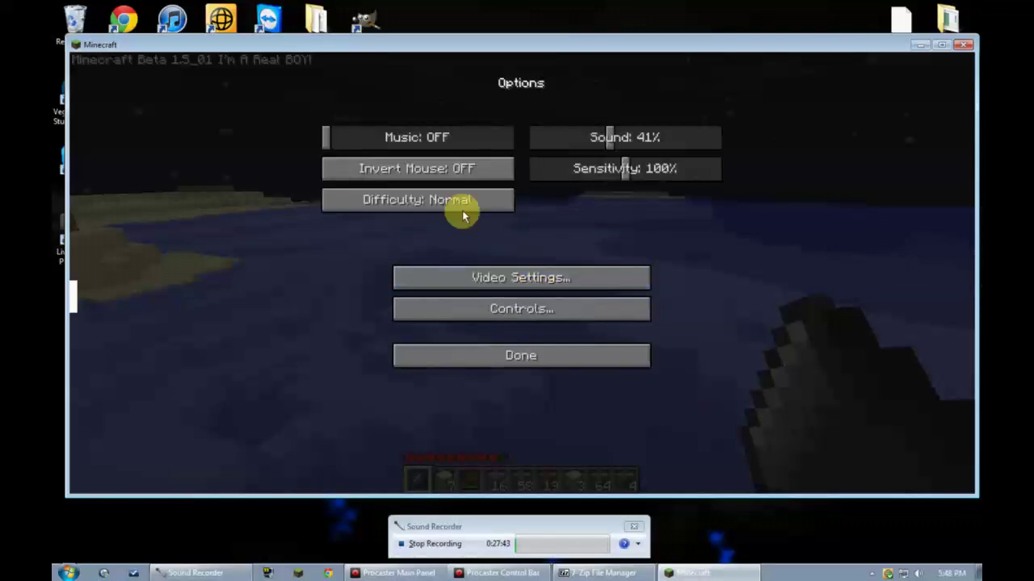
pyautogui.click(479, 284)
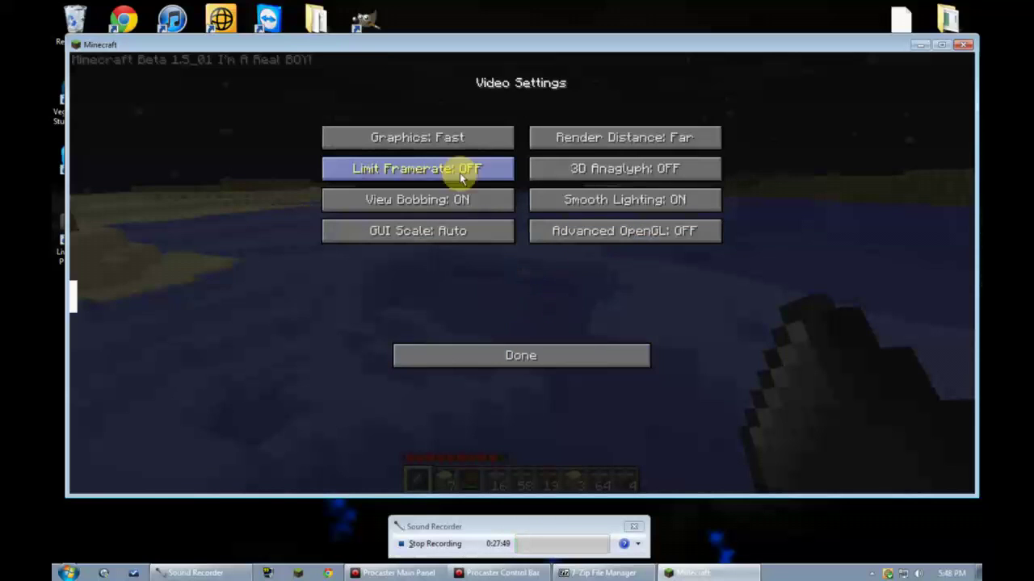
pyautogui.click(442, 356)
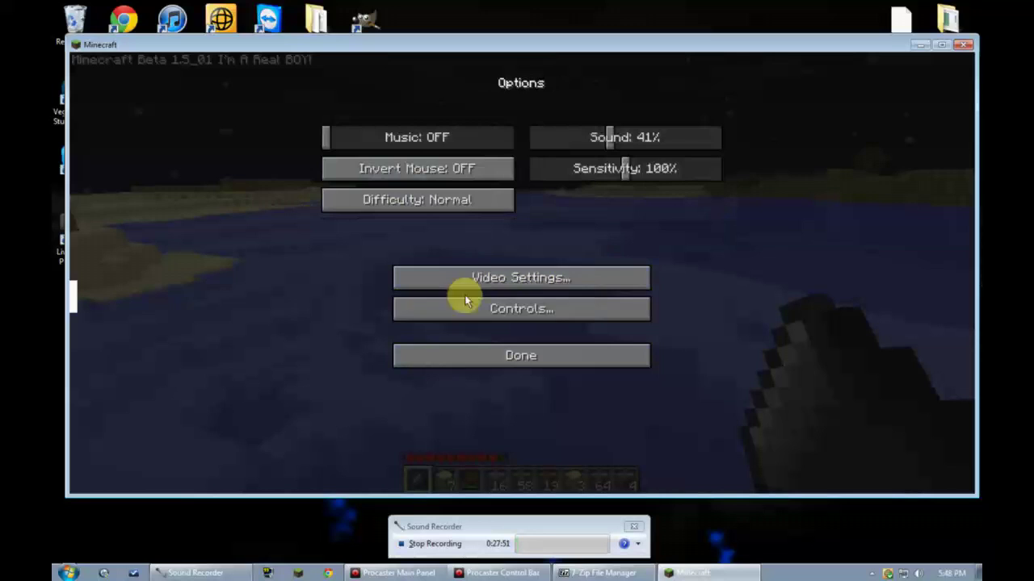
pyautogui.click(464, 344)
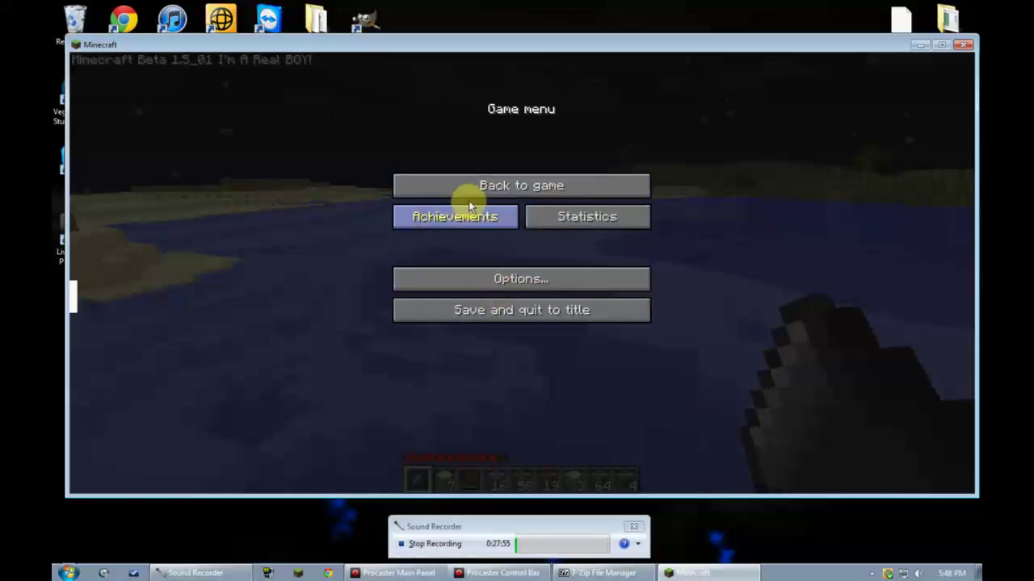
pyautogui.click(492, 186)
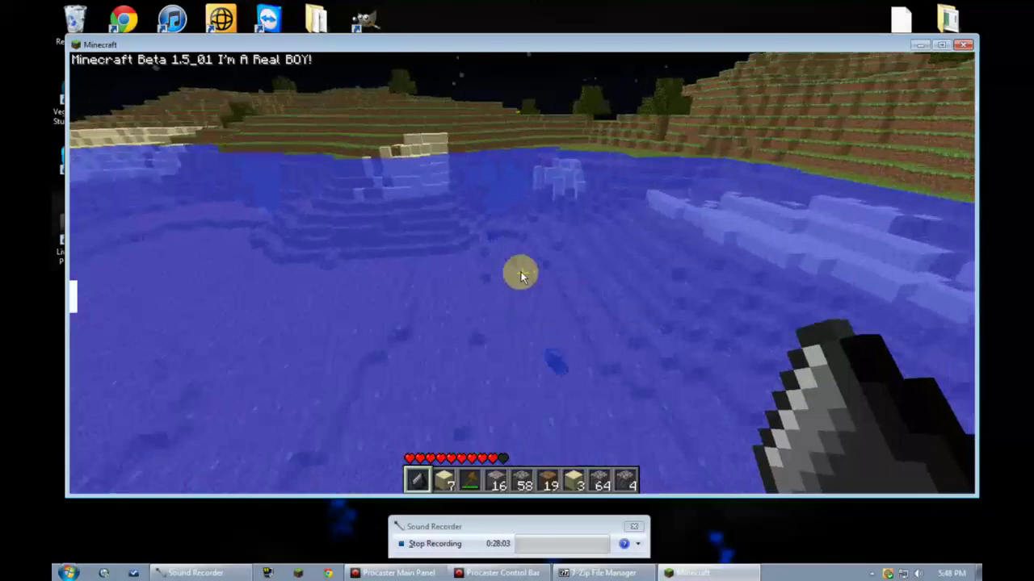
# Explore underwater and over the surrounding grassland to look for the mod's creatures.
pyautogui.press('w')
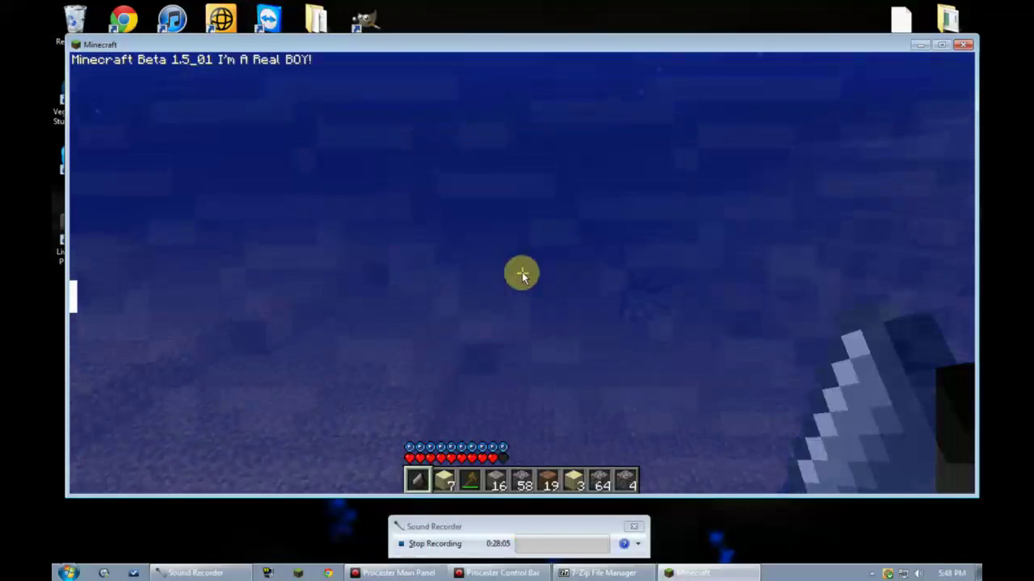
pyautogui.press('space')
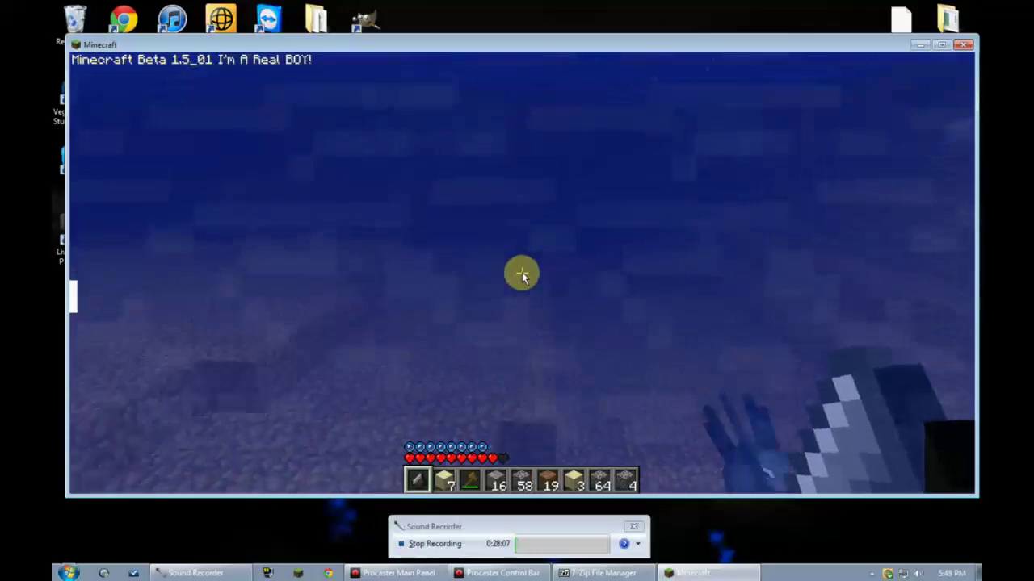
pyautogui.press('w')
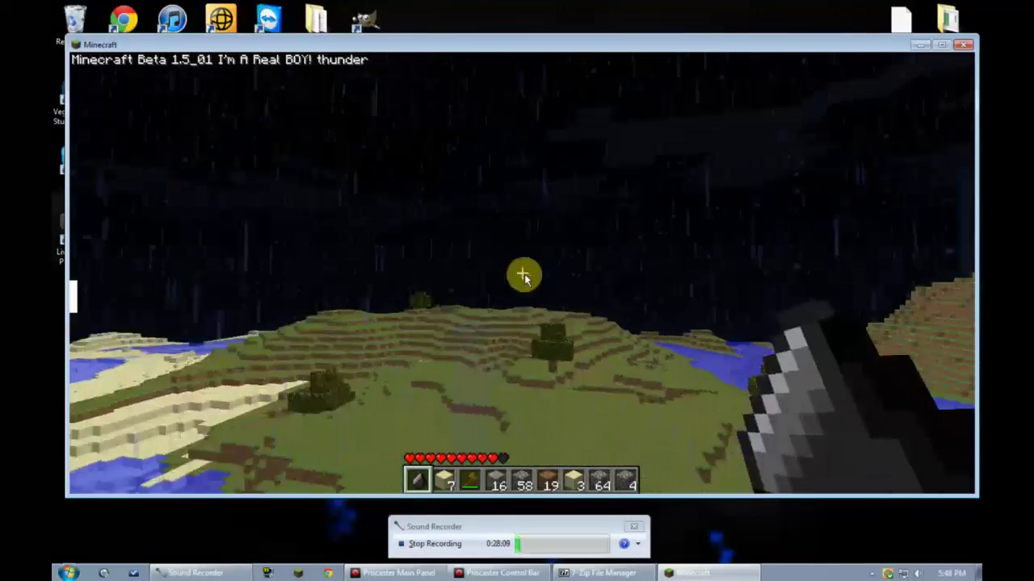
pyautogui.press('w')
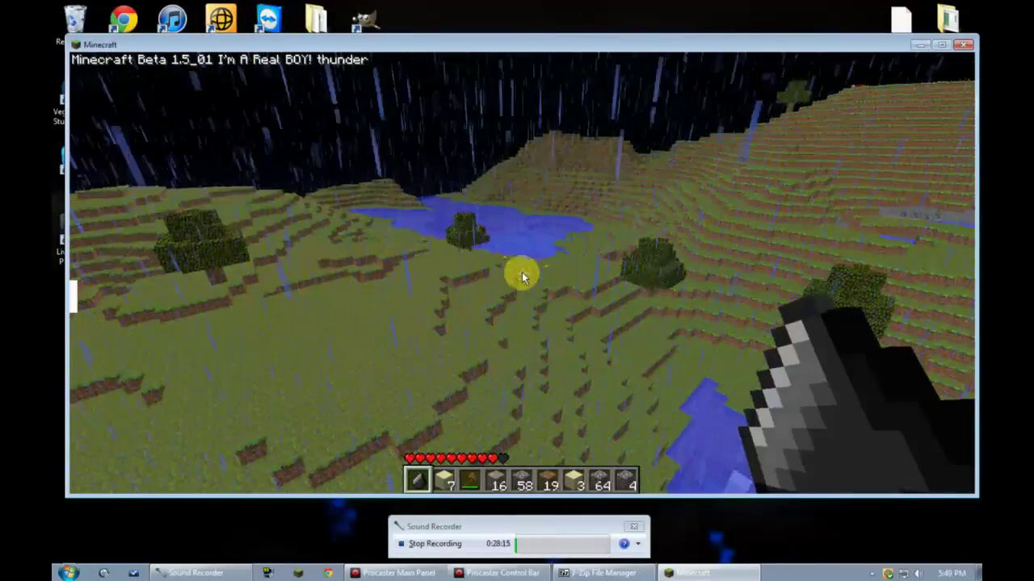
# Recheck the game's main options without changing anything, and resume playing.
pyautogui.press('Escape')
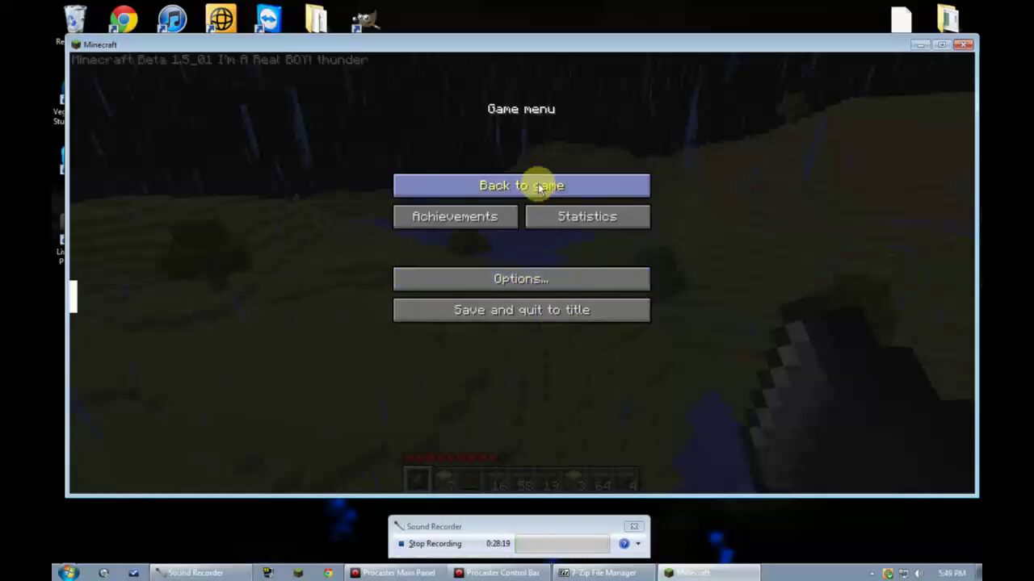
pyautogui.click(530, 288)
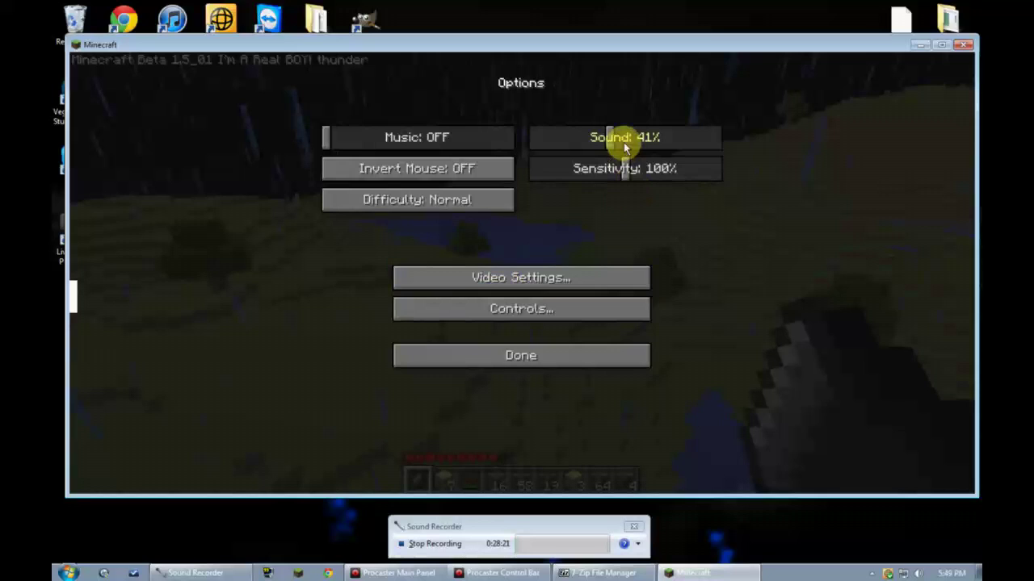
pyautogui.click(571, 347)
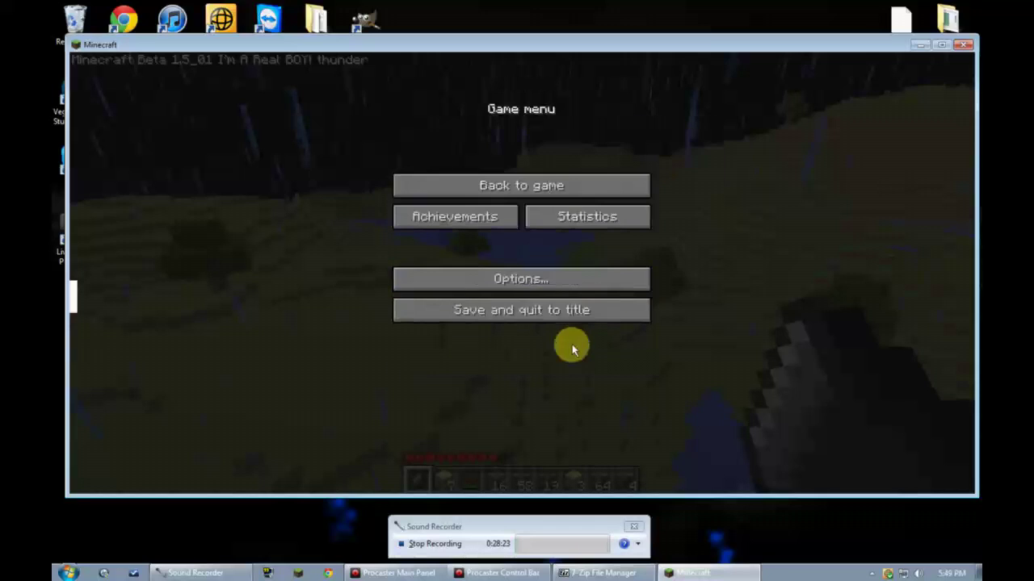
pyautogui.click(548, 187)
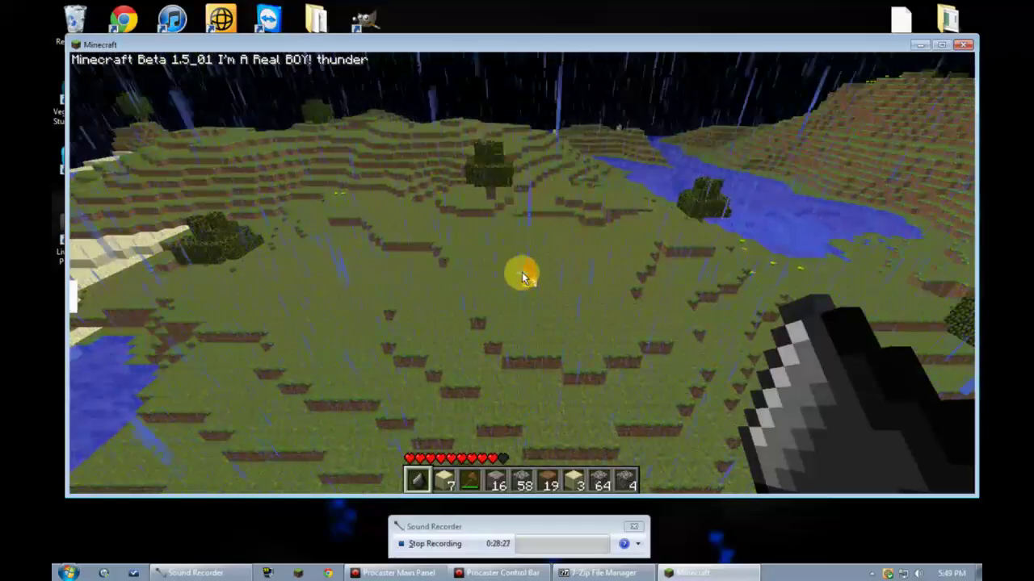
# Travel to the torch-lined field and strike the animals there with lightning several times.
pyautogui.moveTo(560, 276)
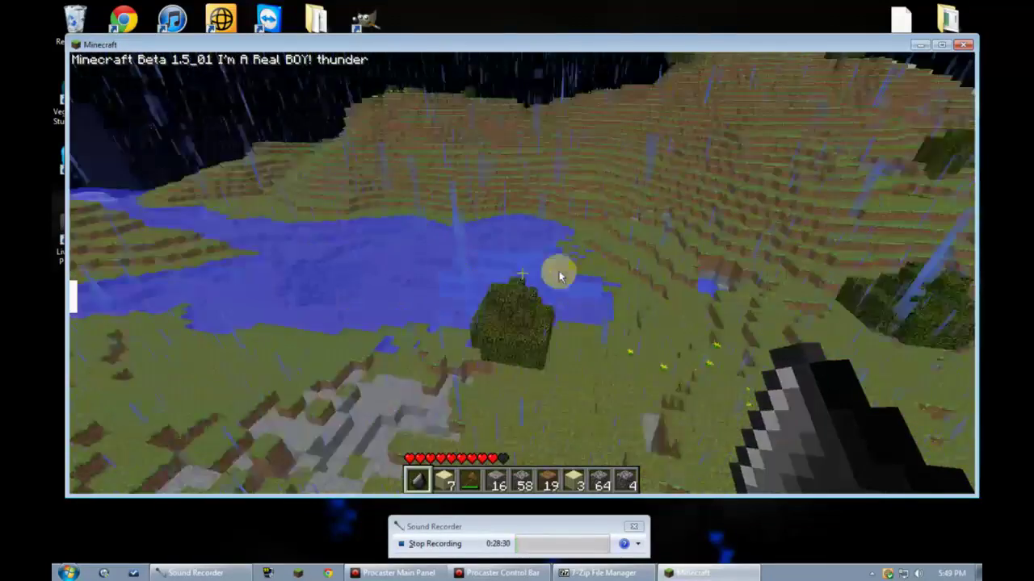
pyautogui.moveTo(522, 277)
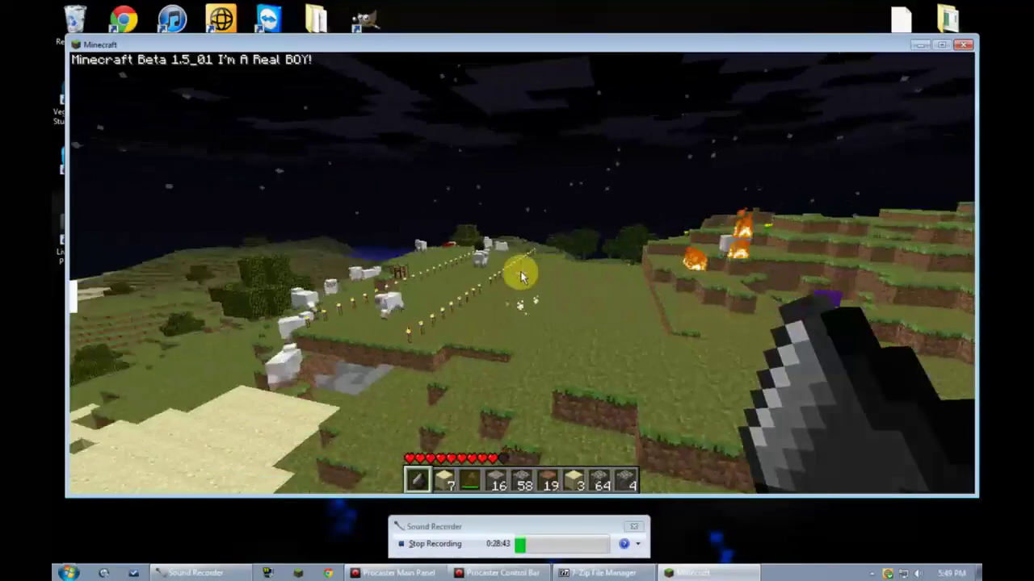
pyautogui.rightClick(522, 275)
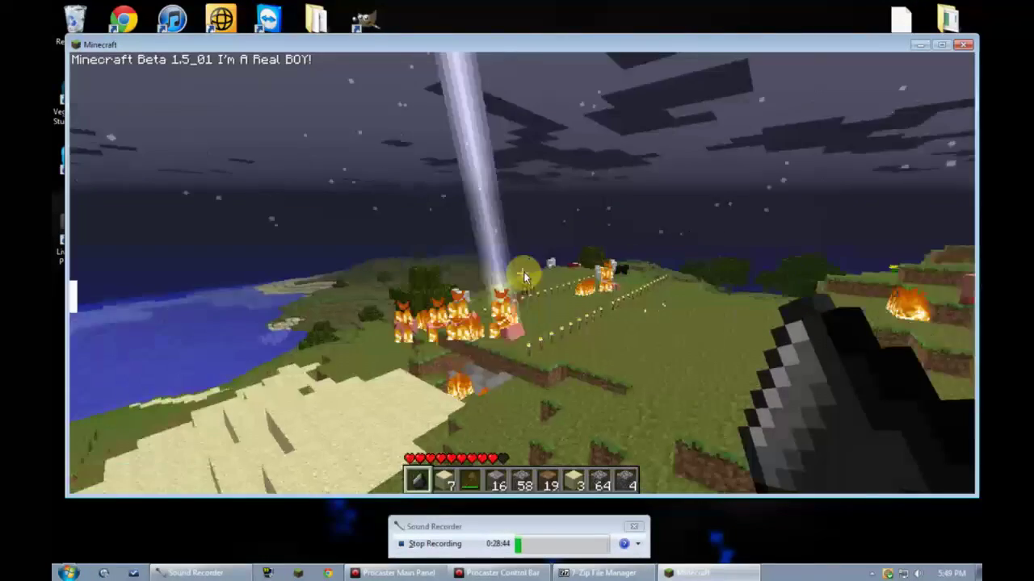
pyautogui.rightClick(521, 274)
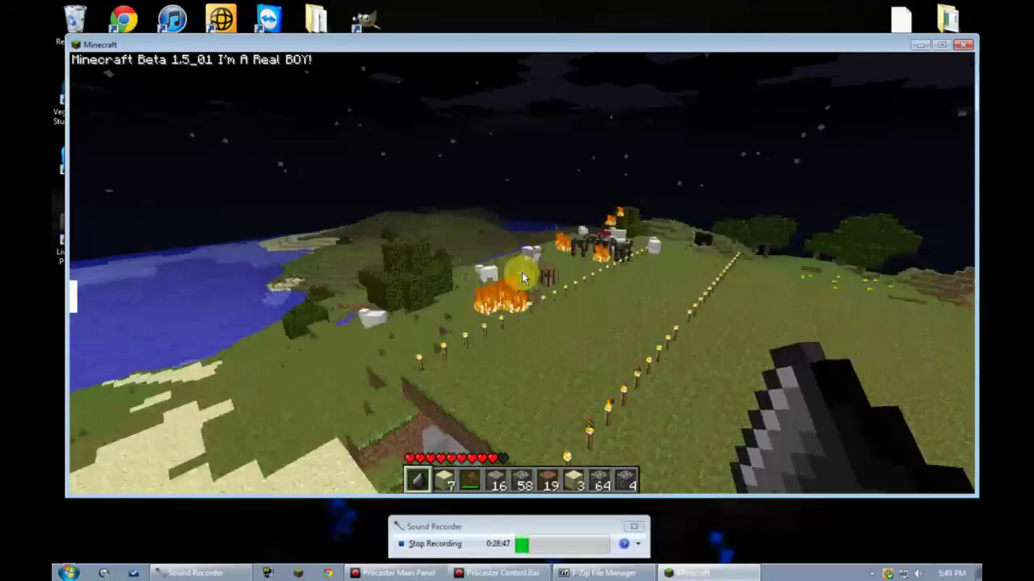
pyautogui.rightClick(521, 275)
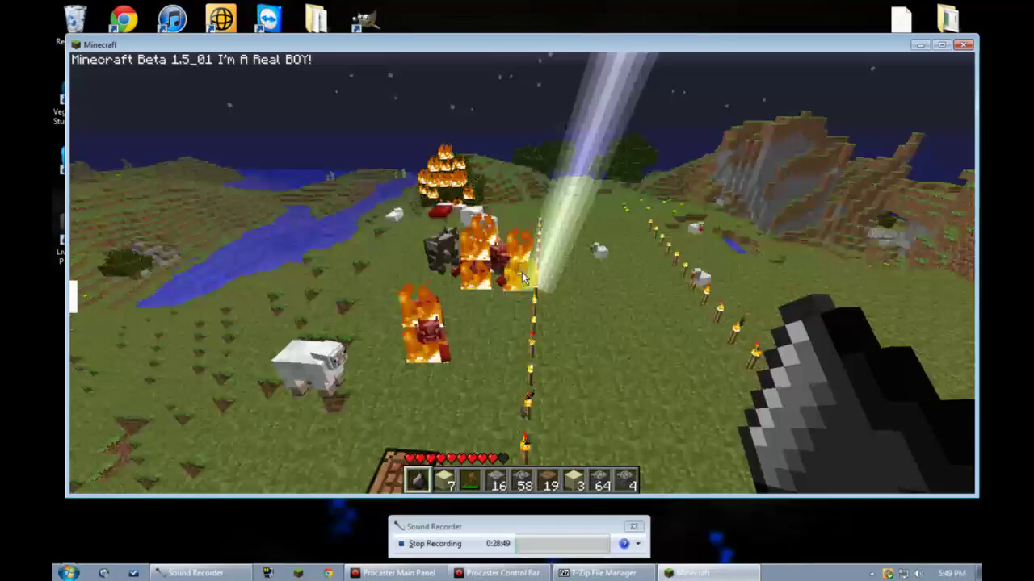
# Strike more of the animals around the torch rows and the nearby hillside with lightning.
pyautogui.rightClick(522, 275)
pyautogui.rightClick(521, 274)
pyautogui.moveTo(521, 274)
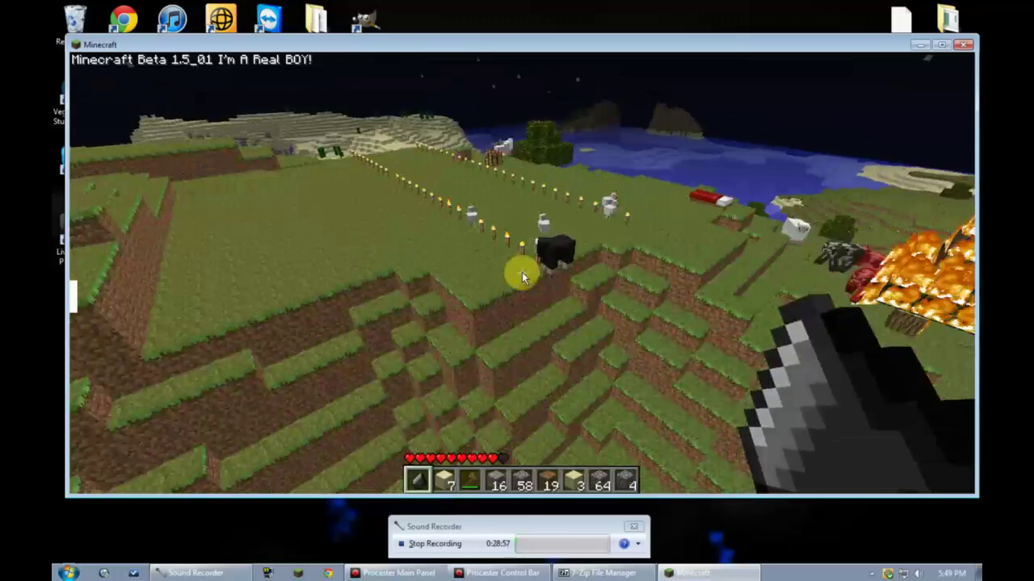
pyautogui.rightClick(521, 272)
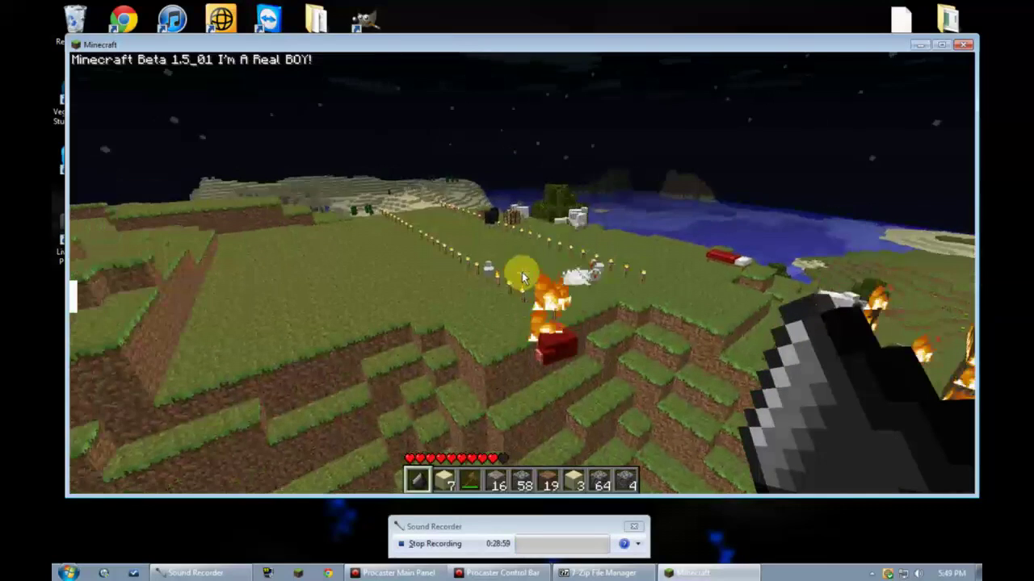
pyautogui.rightClick(522, 272)
pyautogui.moveTo(521, 277)
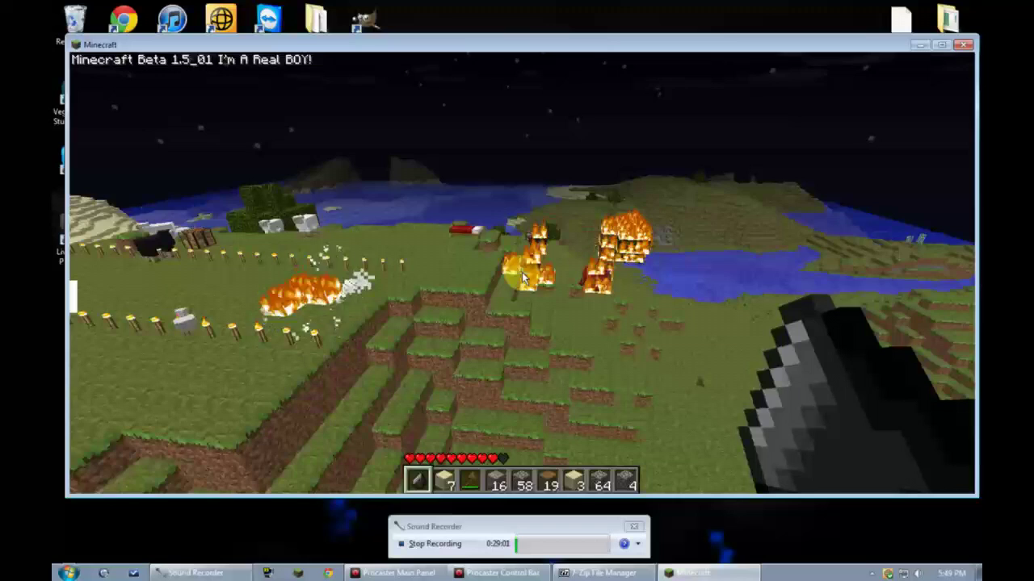
# Pause the game to check the achievements, and resume playing.
pyautogui.press('Escape')
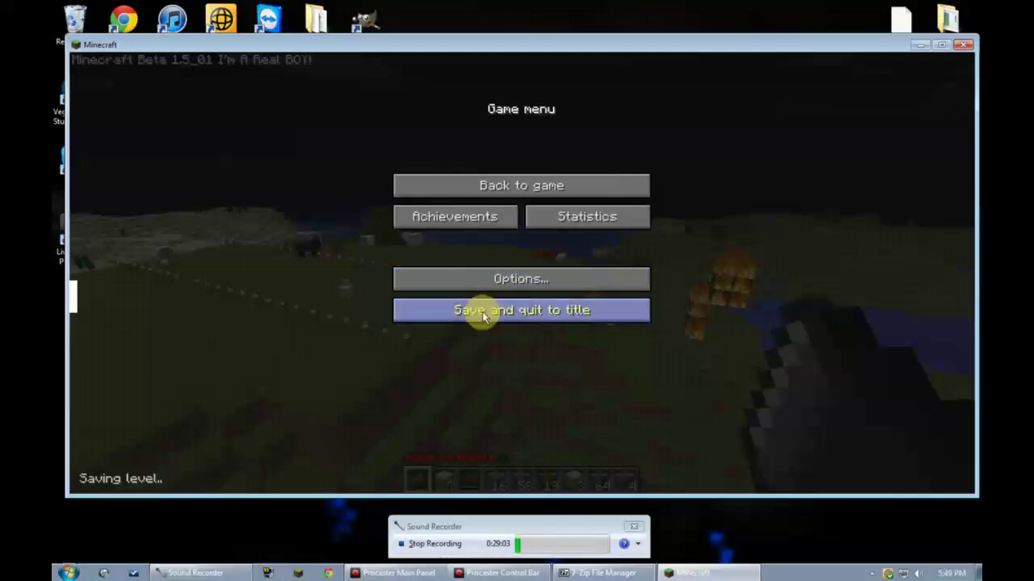
pyautogui.click(477, 281)
pyautogui.click(449, 356)
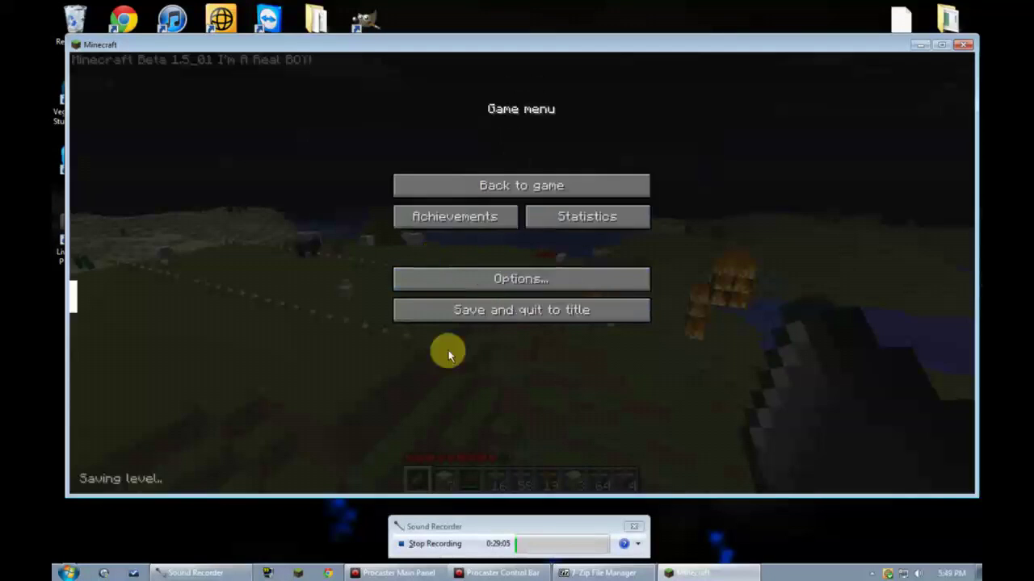
pyautogui.click(440, 218)
pyautogui.click(582, 388)
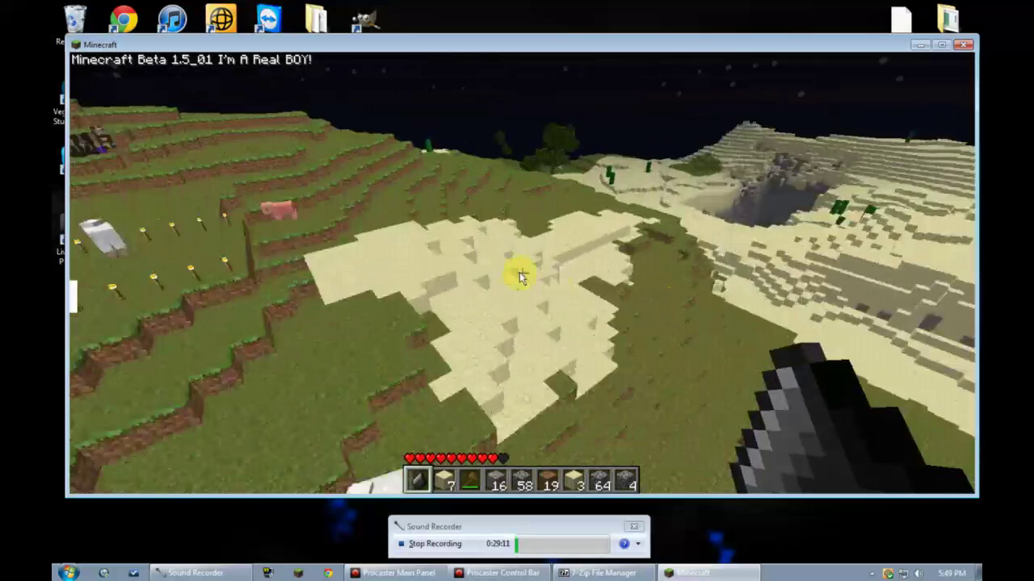
# Spawn ten creepers with the command /spawn creeper 10.
pyautogui.write('t/spawn ')
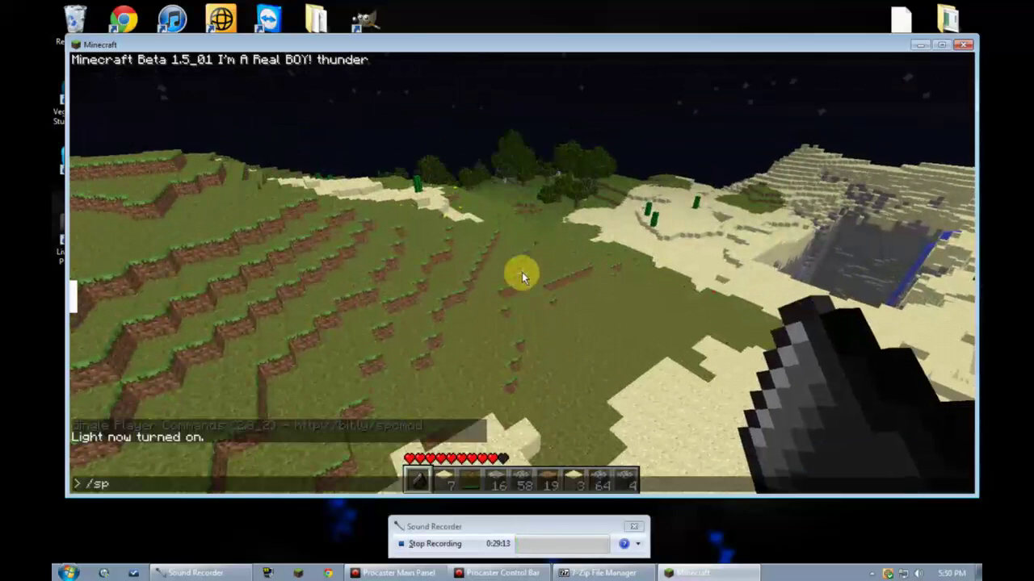
pyautogui.write('cerrep')
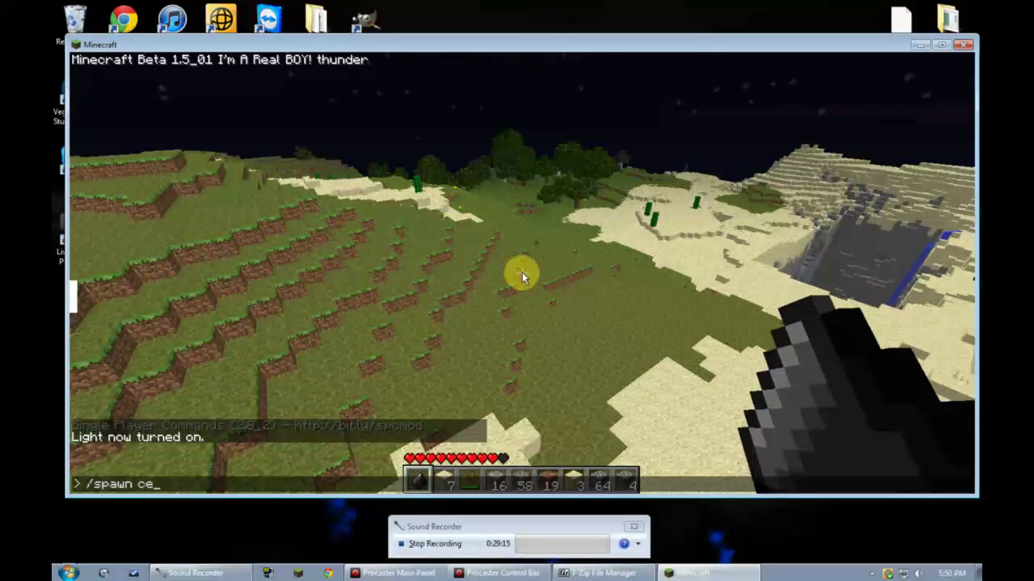
pyautogui.press('BackSpace')
pyautogui.press('BackSpace')
pyautogui.press('BackSpace')
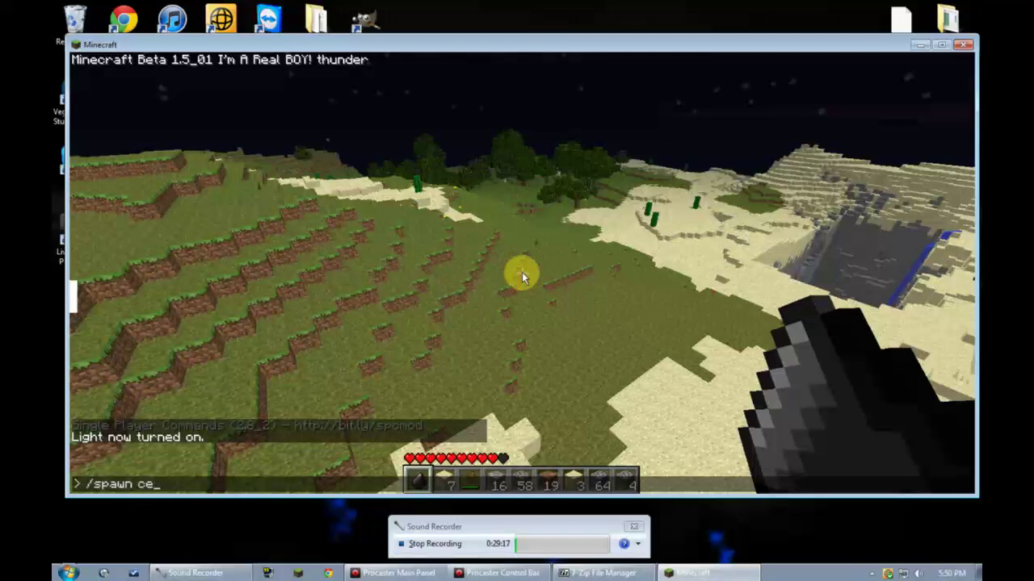
pyautogui.write('reeper')
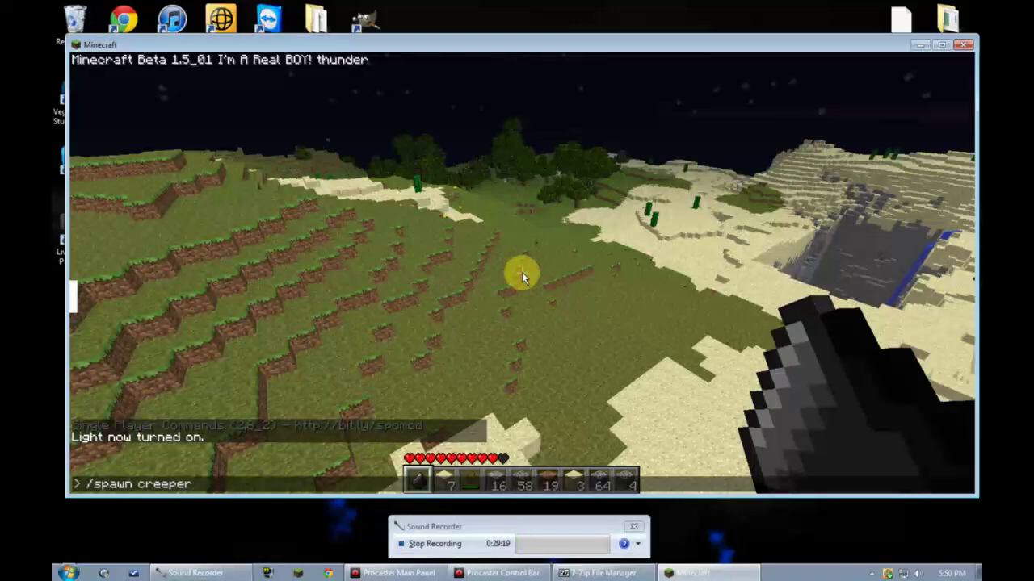
pyautogui.write(' 10')
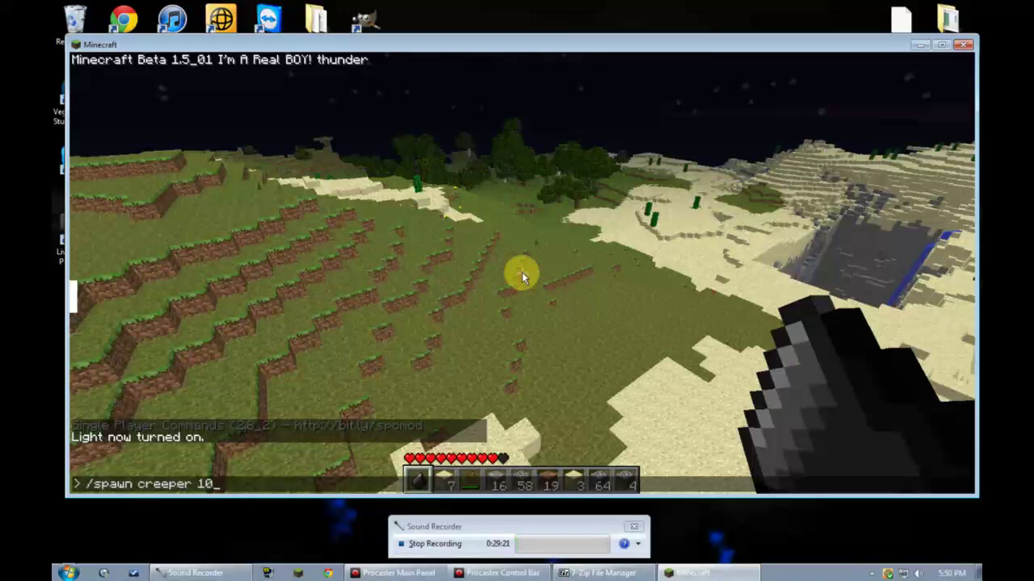
pyautogui.press('Return')
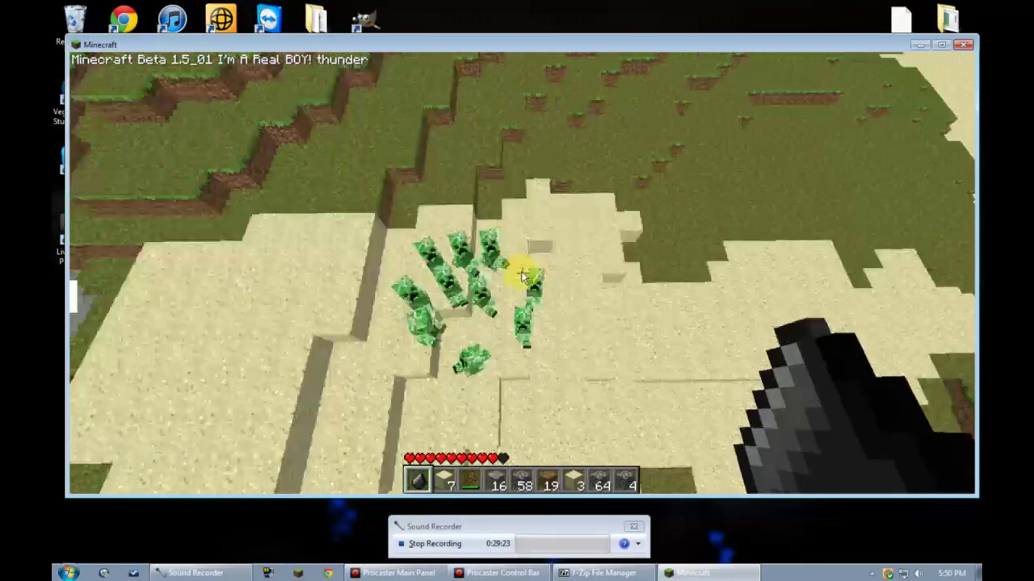
# Strike the group of spawned creepers on the sand with lightning, approach them closely and back away.
pyautogui.click(521, 272)
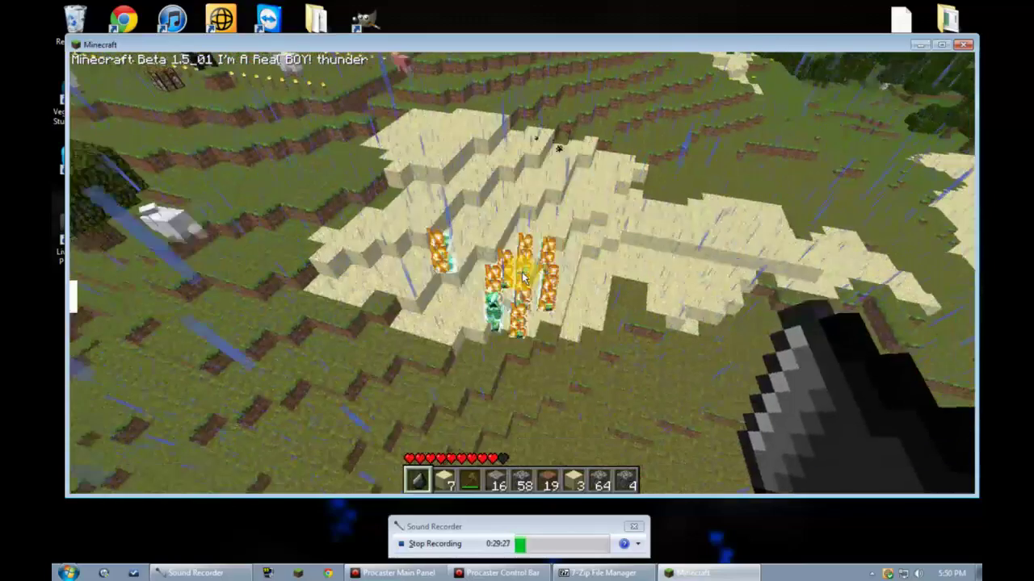
pyautogui.press('w')
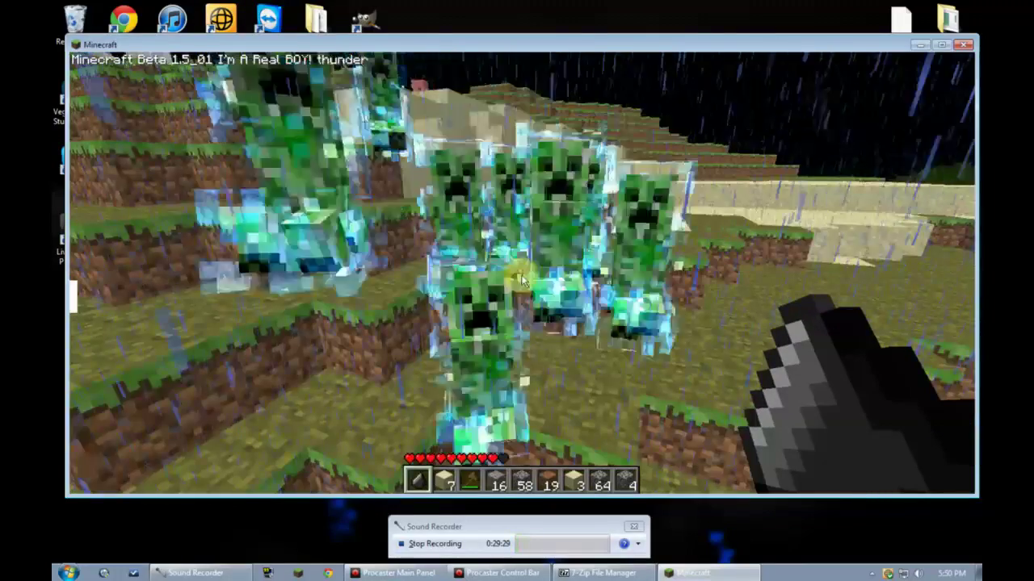
pyautogui.press('s')
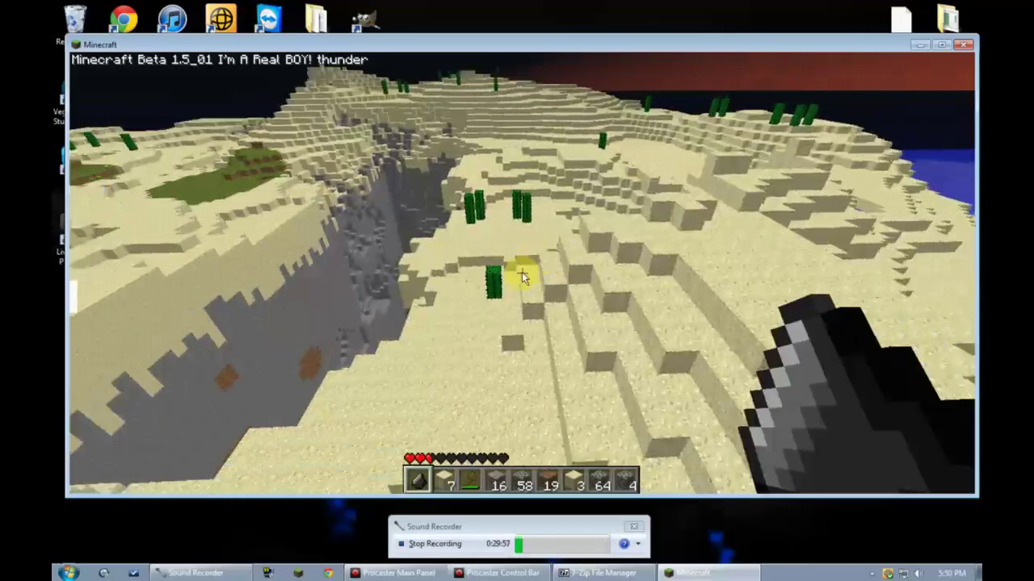
# Explore the sandy desert coast and fly out over the sea towards the sun.
pyautogui.rightClick(521, 272)
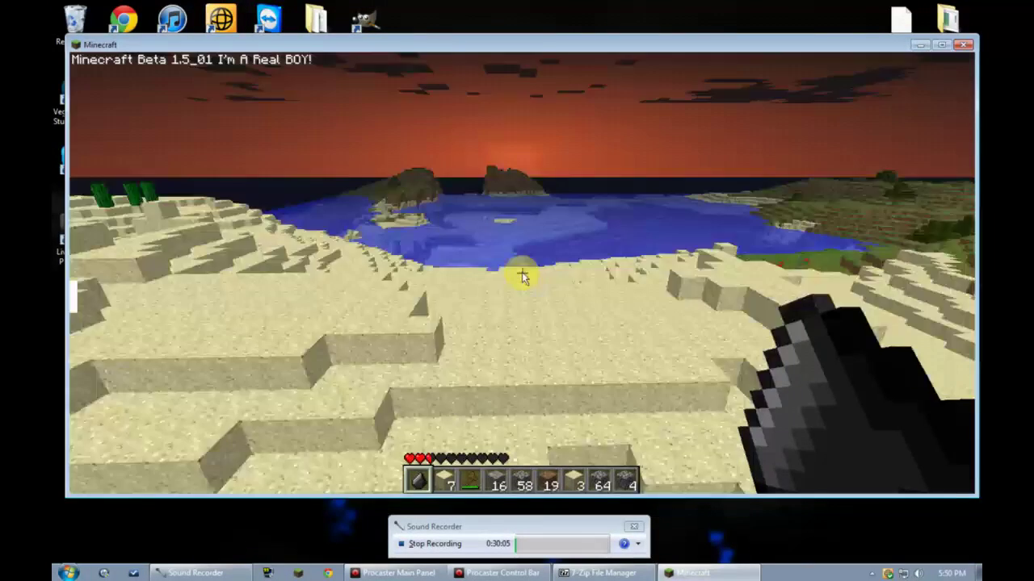
pyautogui.press('space')
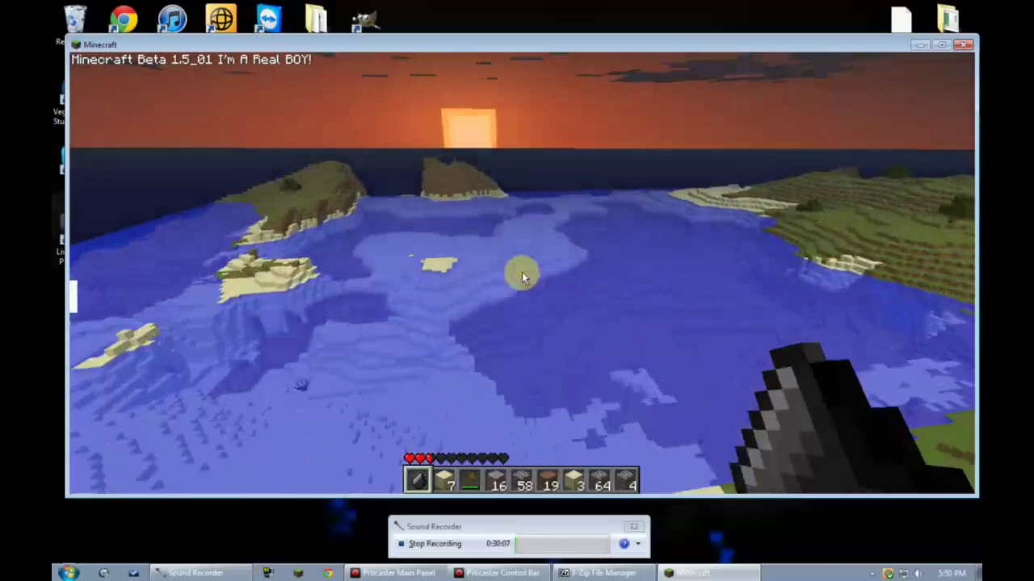